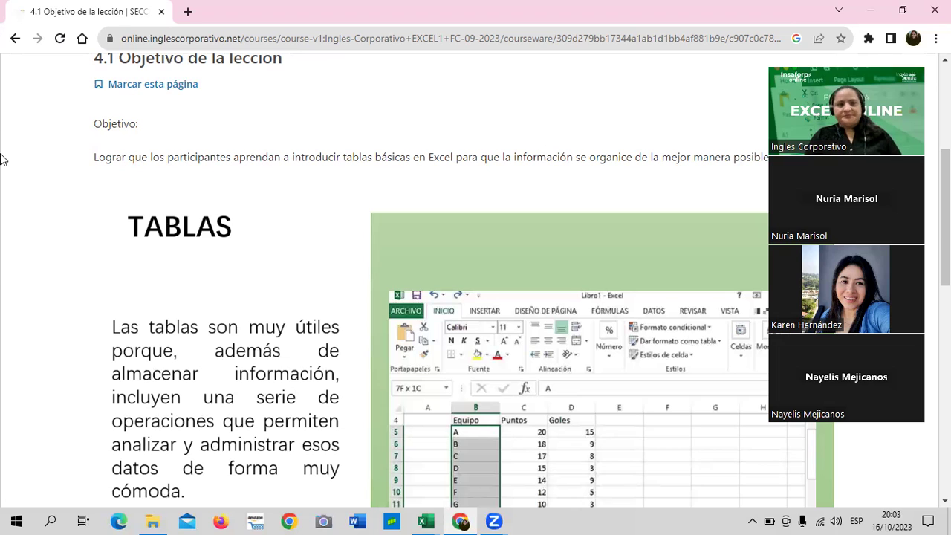
Leave lesson 4.1 and return to the Excel básico course's main page via the Curso breadcrumb.
scroll(60, 146, "up", 3)
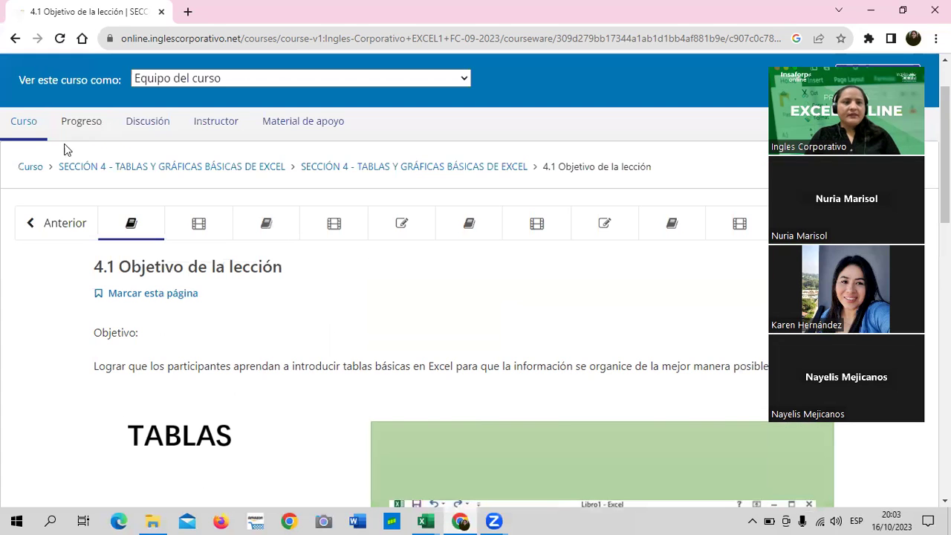
left_click(30, 168)
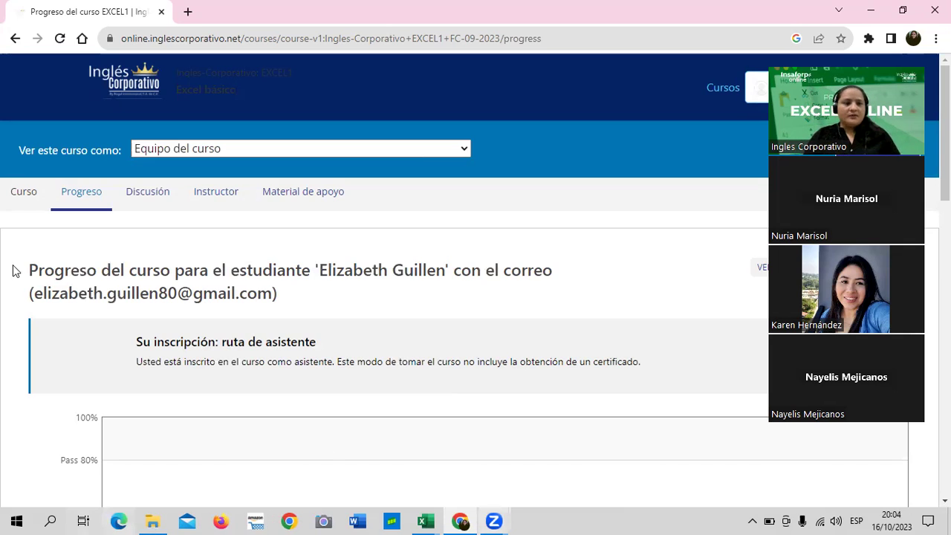
Go back to the Excel básico course home page from the Progreso page.
left_click(24, 191)
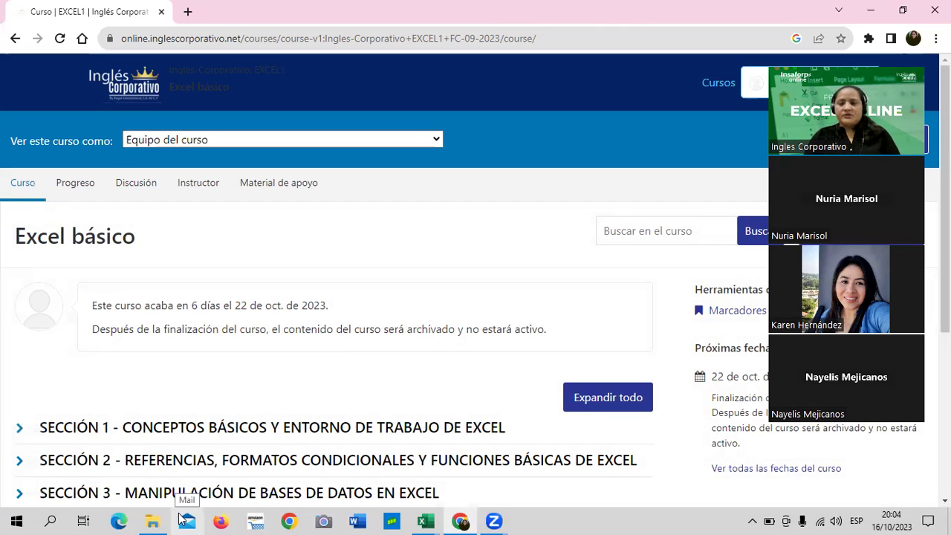
Scroll down to Sección 4 and open its Tablas y gráficas básicas unit.
mouse_move(425, 522)
scroll(324, 378, "down", 1)
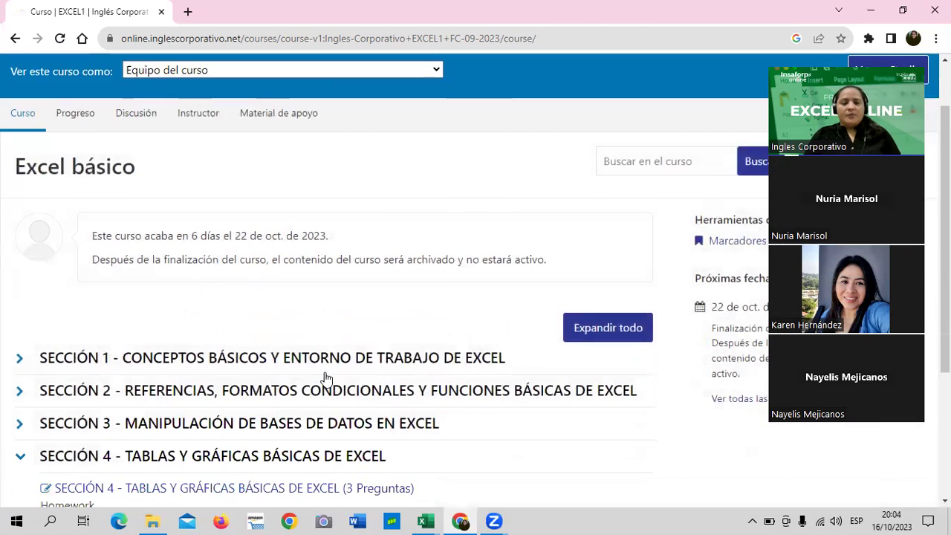
scroll(312, 372, "down", 1)
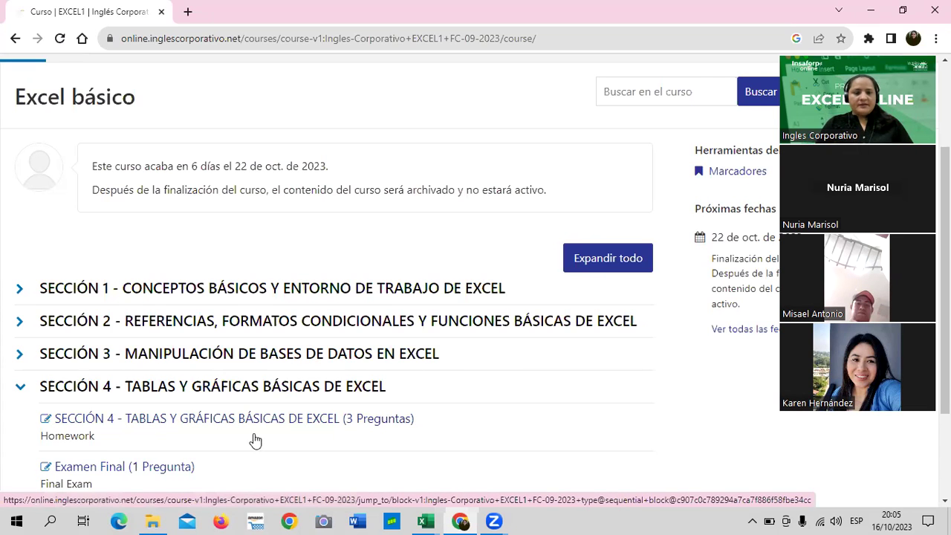
scroll(255, 441, "down", 1)
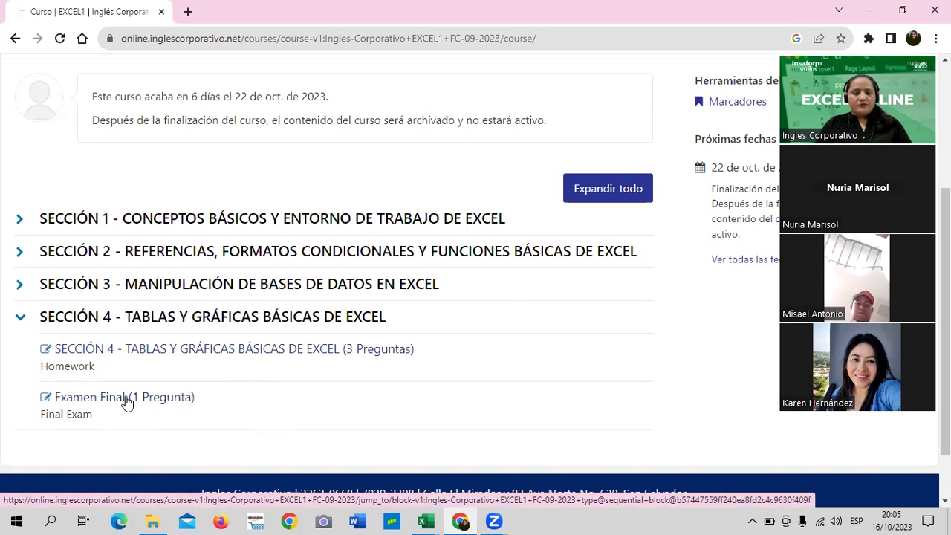
left_click(187, 353)
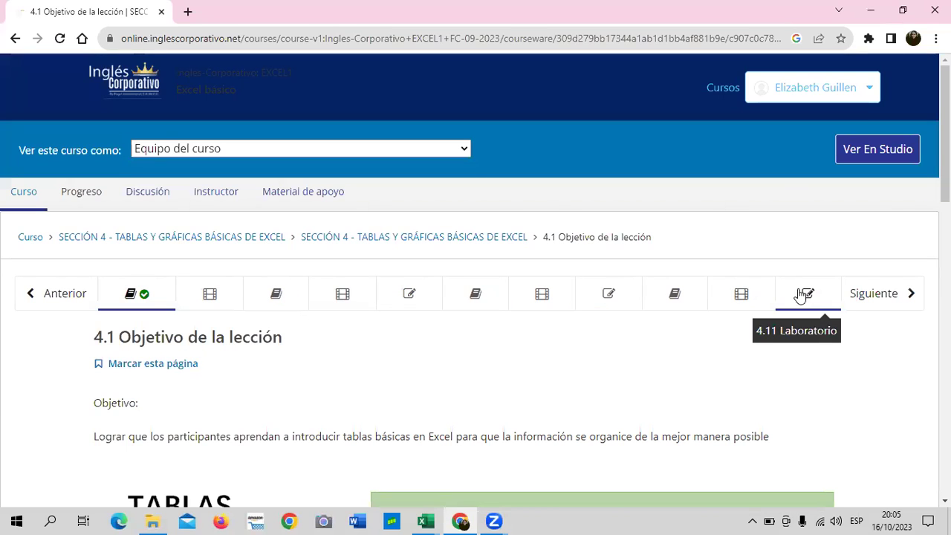
scroll(492, 356, "down", 1)
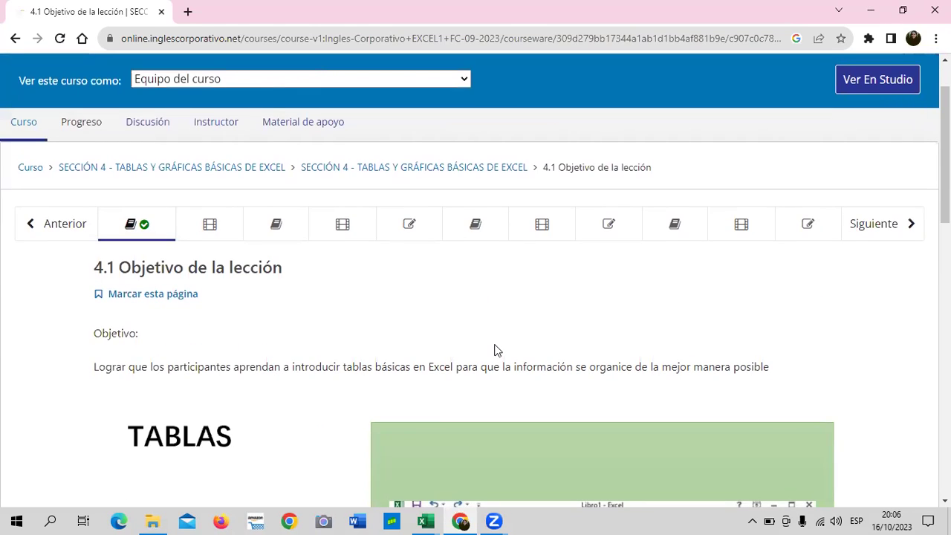
scroll(350, 318, "down", 1)
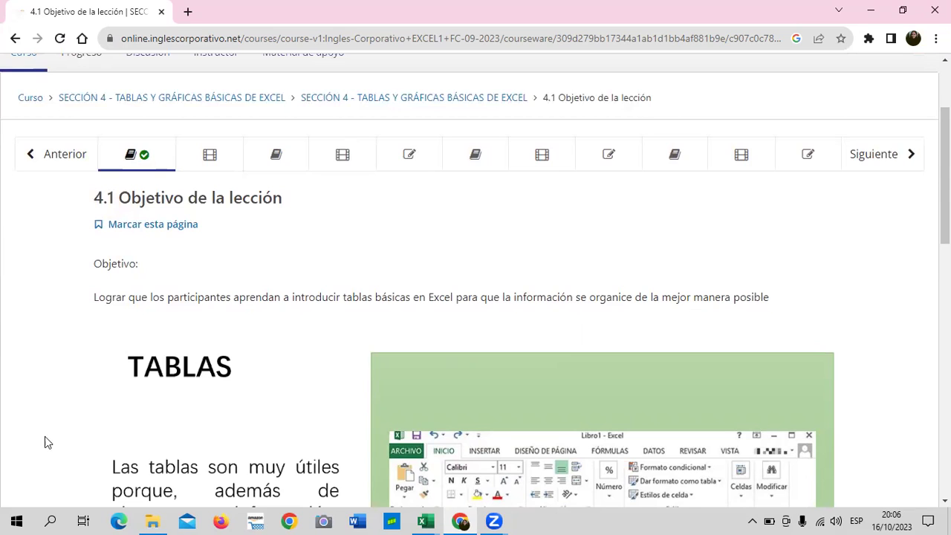
scroll(558, 331, "down", 2)
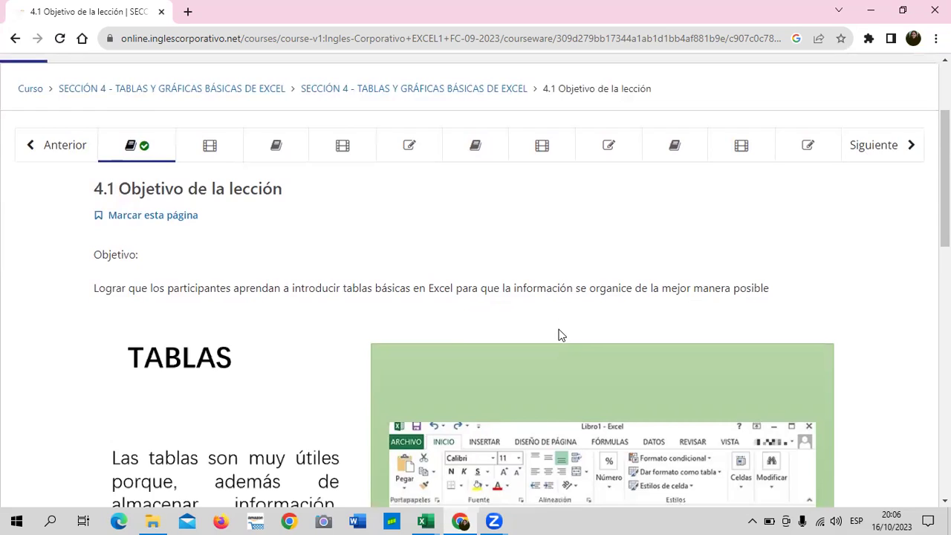
scroll(554, 331, "up", 4)
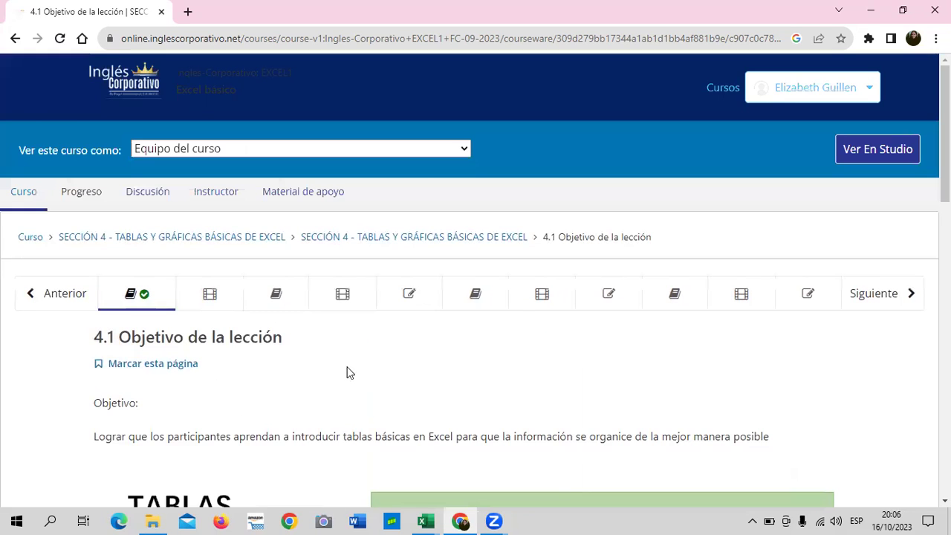
scroll(344, 362, "down", 3)
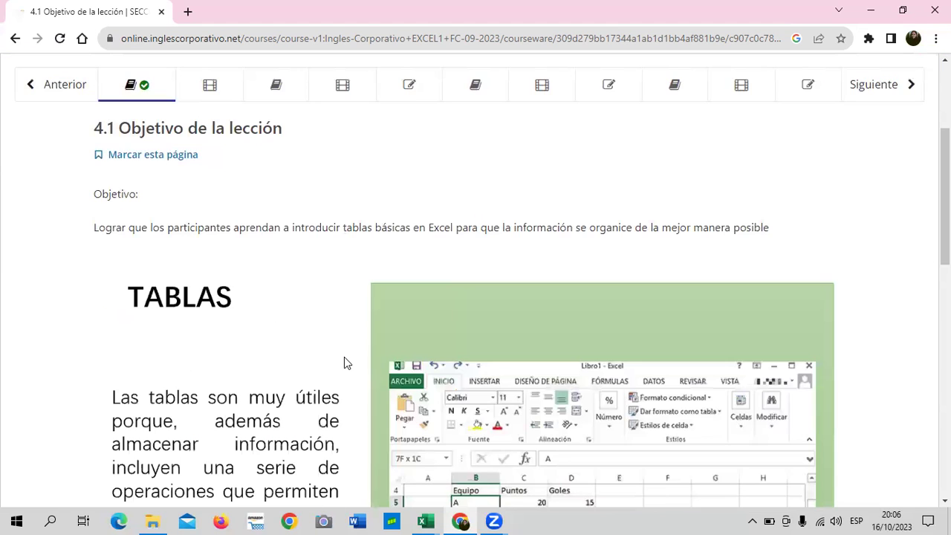
scroll(344, 361, "down", 4)
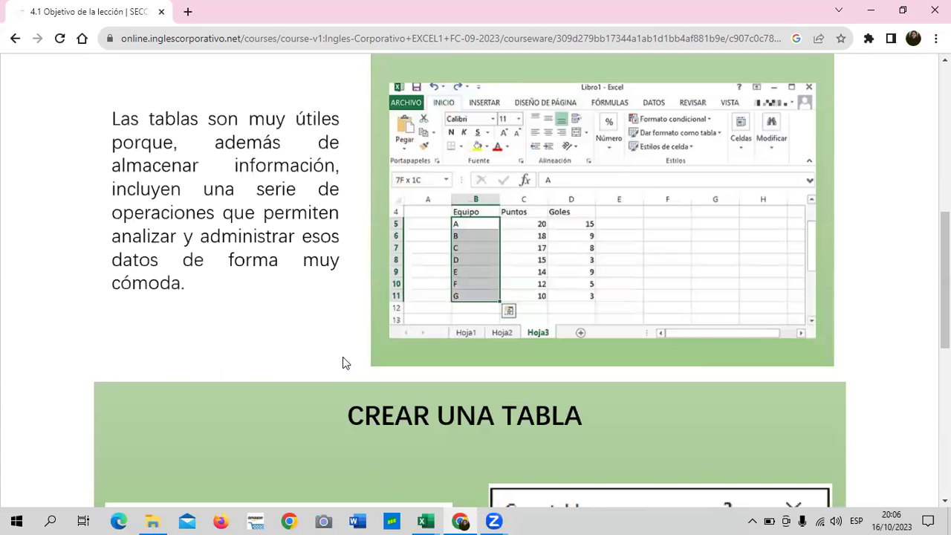
scroll(435, 309, "up", 1)
scroll(434, 308, "up", 1)
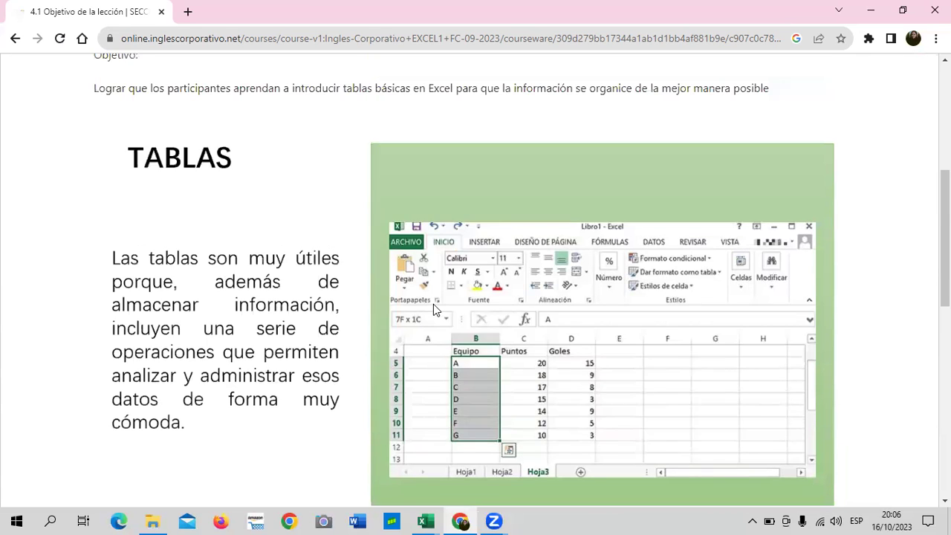
scroll(434, 308, "up", 1)
scroll(434, 304, "down", 2)
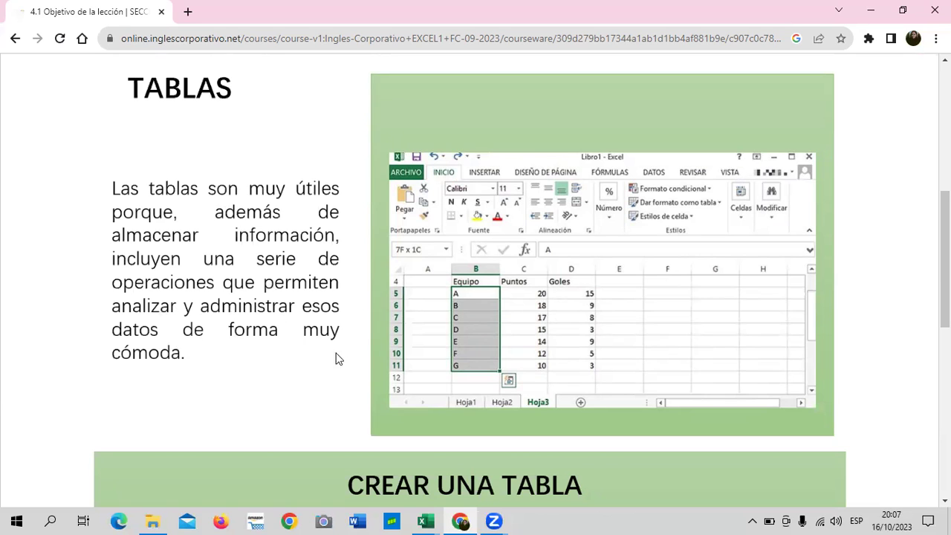
scroll(312, 360, "down", 3)
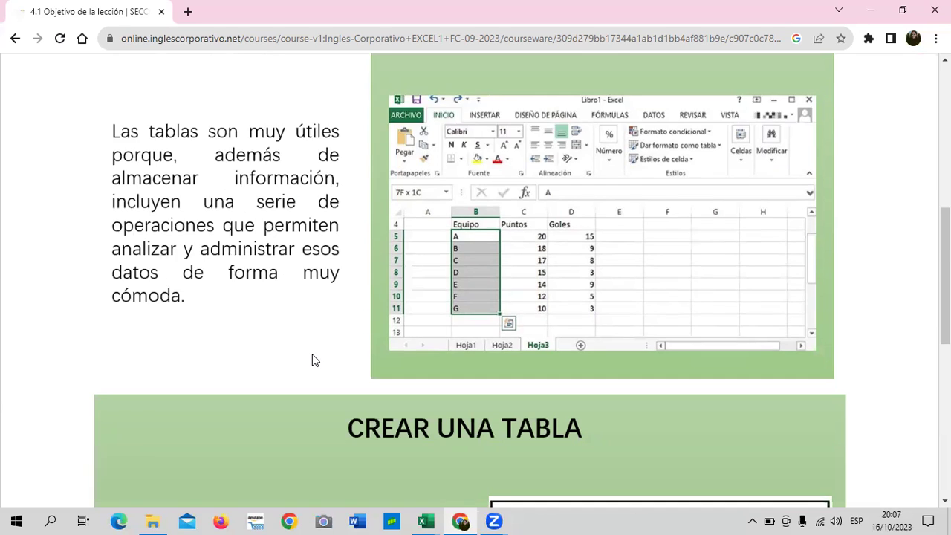
scroll(311, 351, "down", 1)
scroll(304, 351, "down", 1)
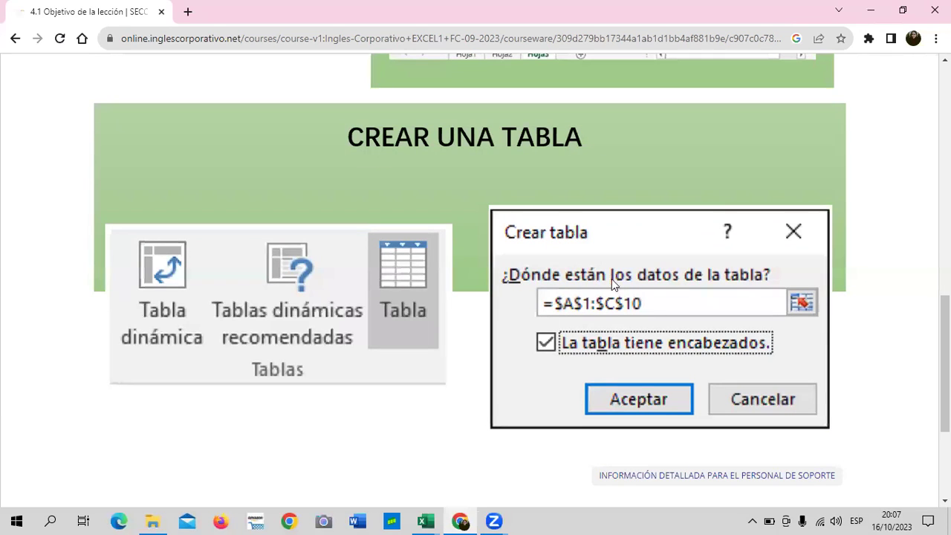
scroll(563, 331, "down", 1)
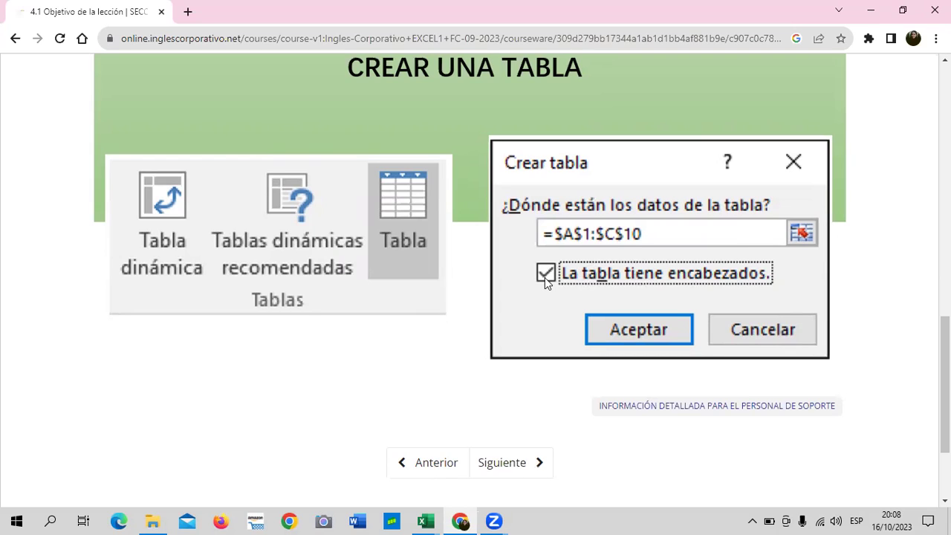
Advance to lesson 4.2 Tablas básicas, read its VENDEDORES by MES exercise, then bring up Excel.
left_click(505, 464)
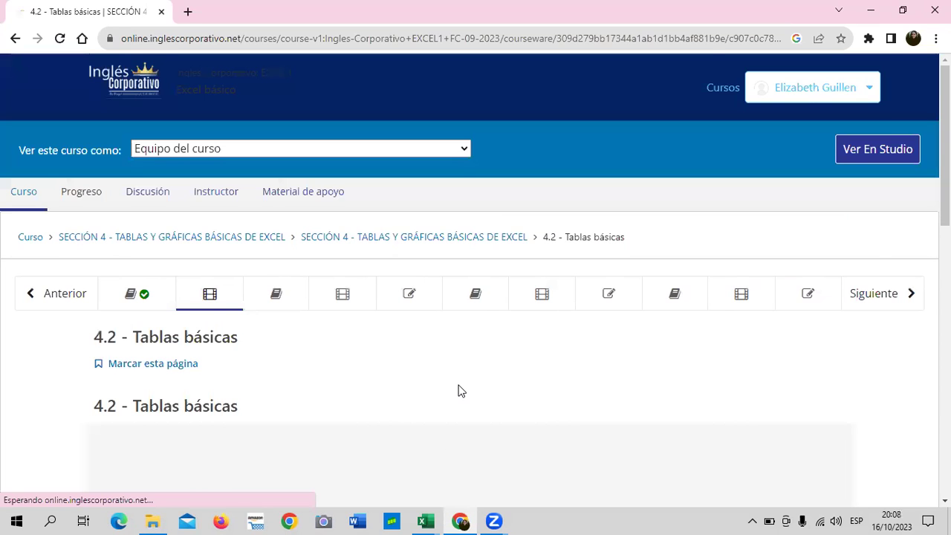
scroll(459, 391, "down", 1)
scroll(460, 387, "down", 1)
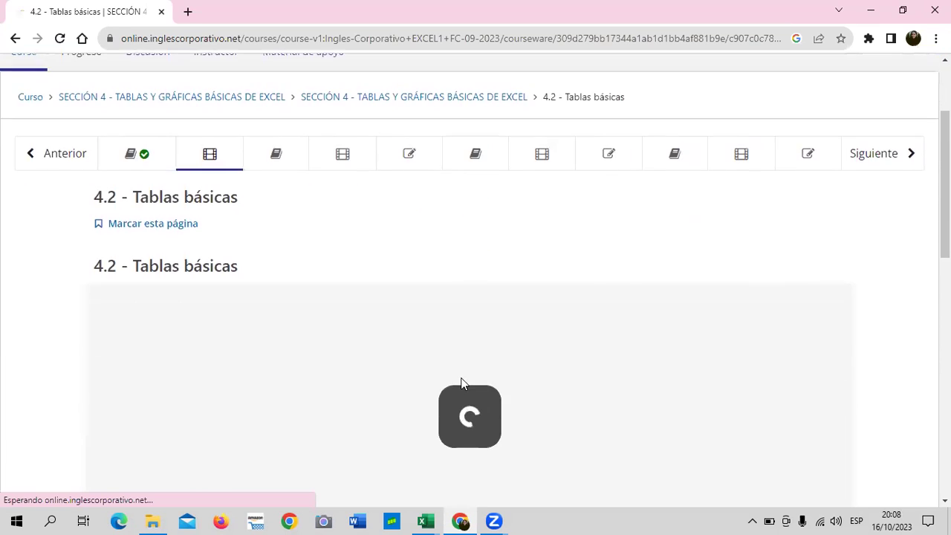
scroll(460, 385, "down", 1)
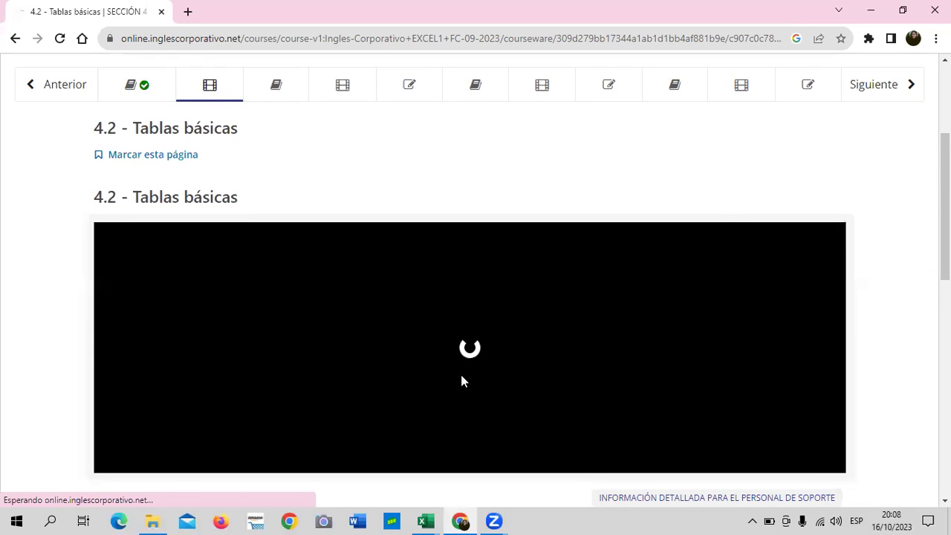
scroll(462, 382, "down", 1)
scroll(464, 382, "down", 2)
scroll(462, 382, "down", 2)
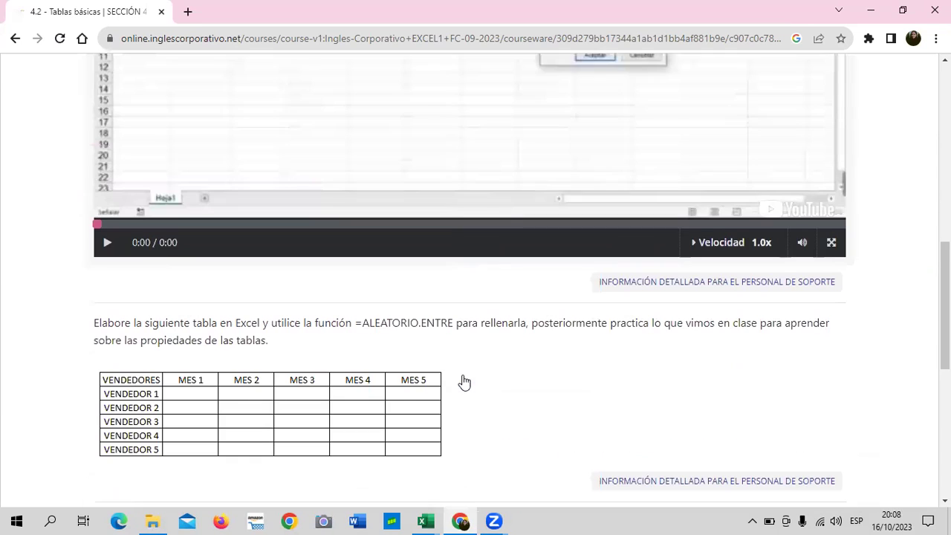
scroll(465, 380, "down", 1)
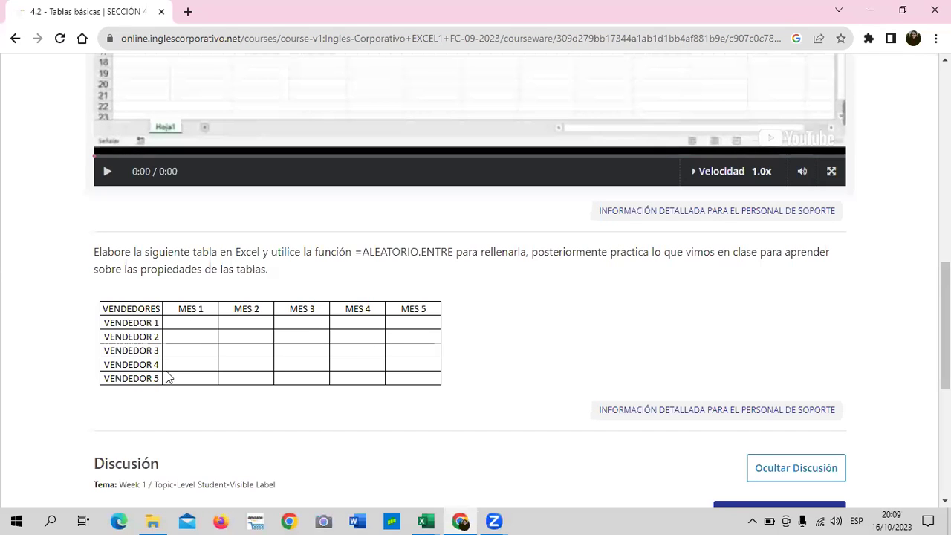
scroll(393, 378, "down", 1)
scroll(393, 377, "up", 1)
left_click(424, 520)
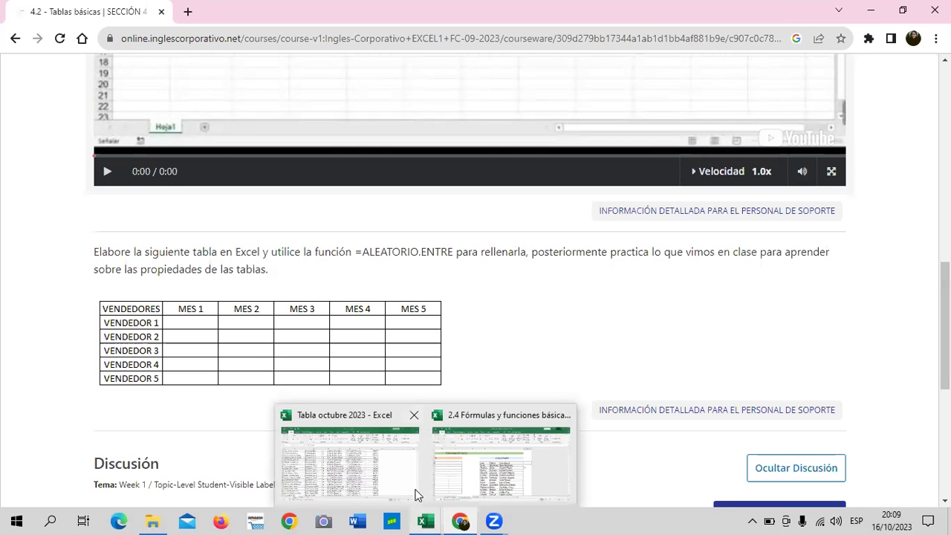
left_click(389, 471)
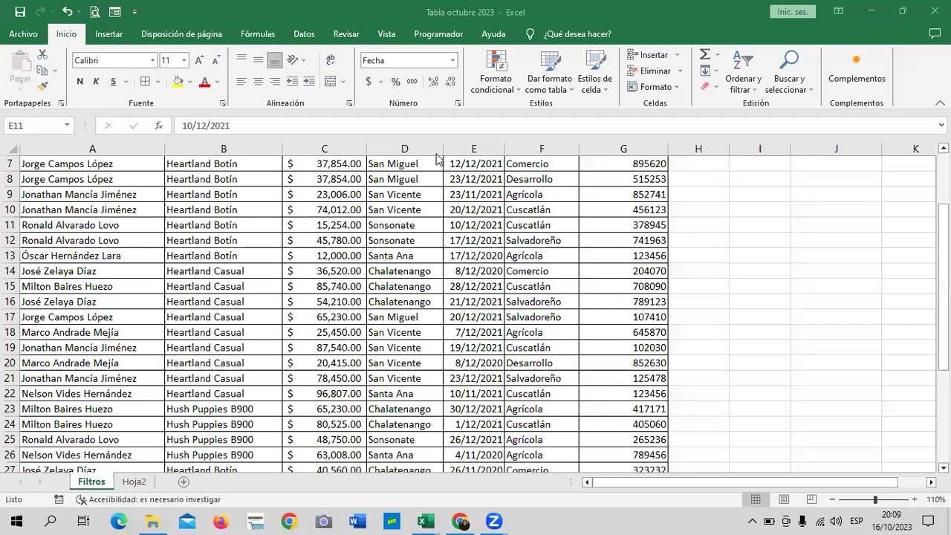
scroll(757, 332, "up", 2)
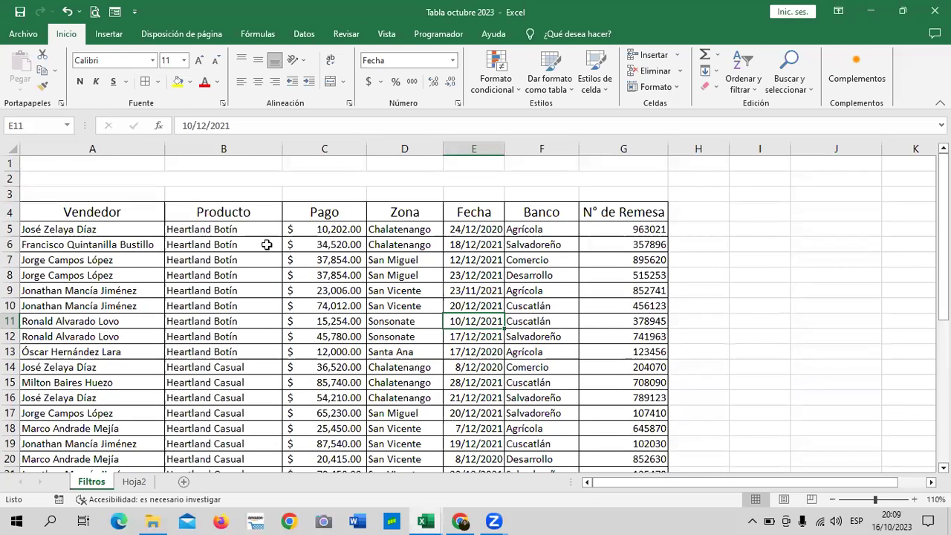
scroll(196, 290, "down", 3)
scroll(197, 290, "up", 3)
left_click(391, 303)
left_click(272, 274)
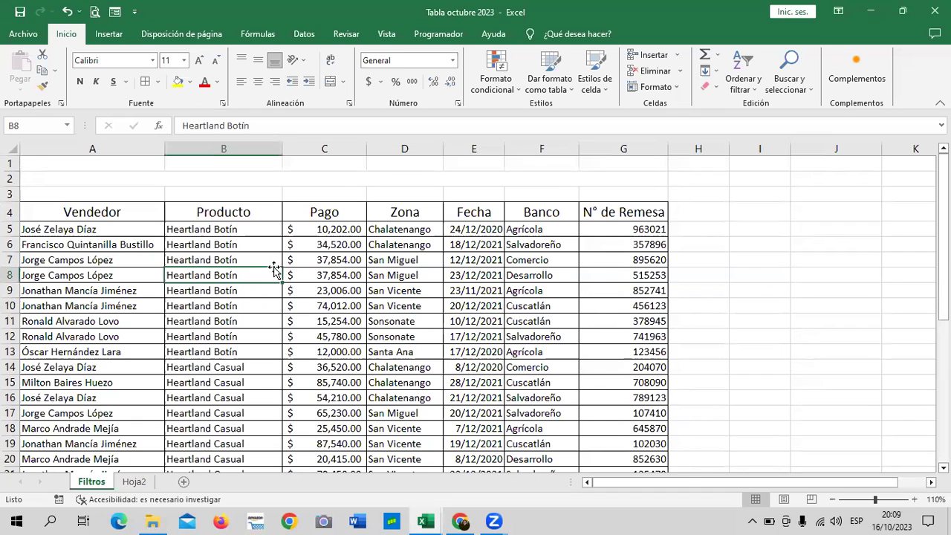
left_click(160, 246)
left_click(183, 325)
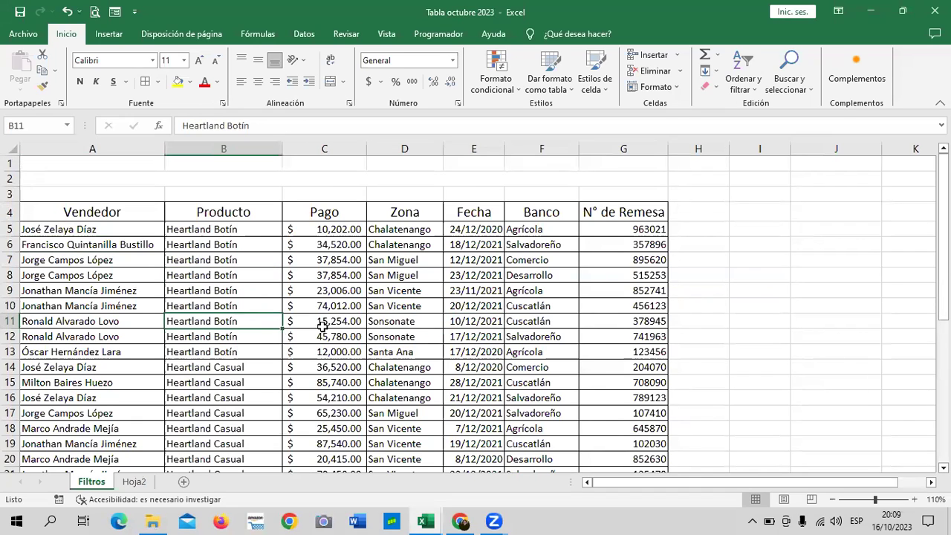
left_click(574, 320)
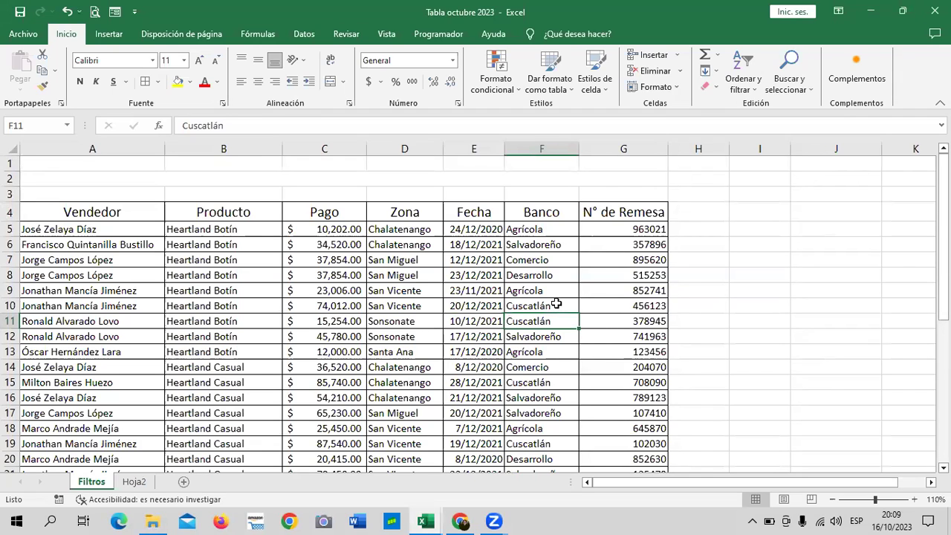
left_click(312, 381)
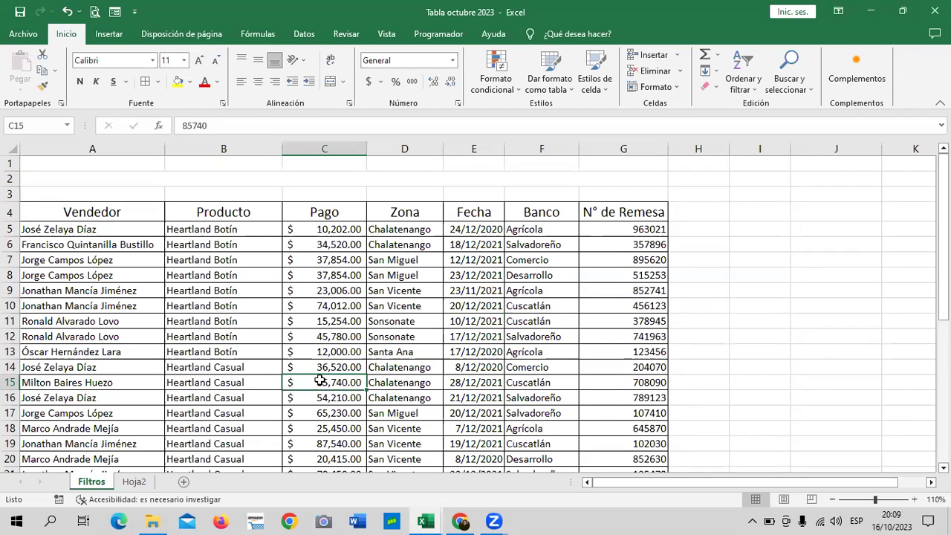
left_click(463, 412)
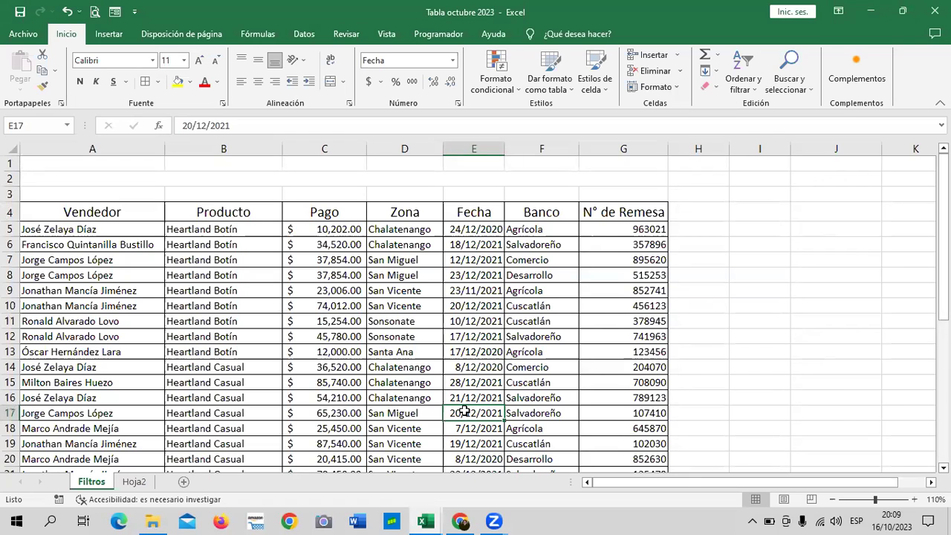
left_click(135, 482)
left_click(211, 218)
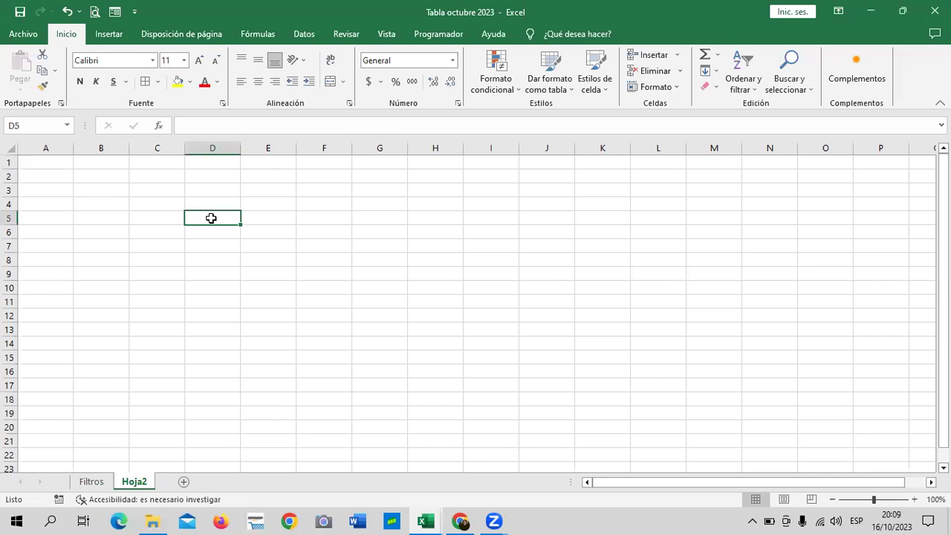
left_click(460, 521)
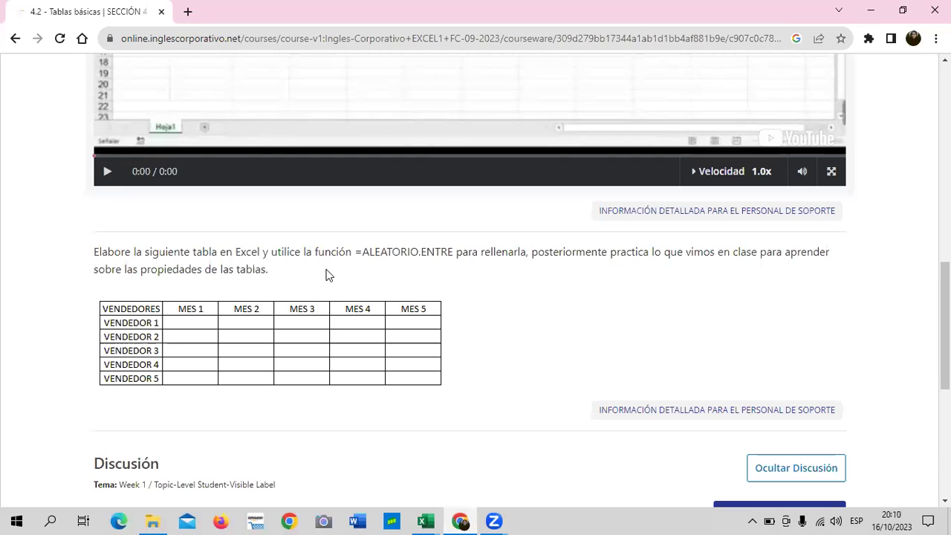
left_click(427, 520)
left_click(304, 476)
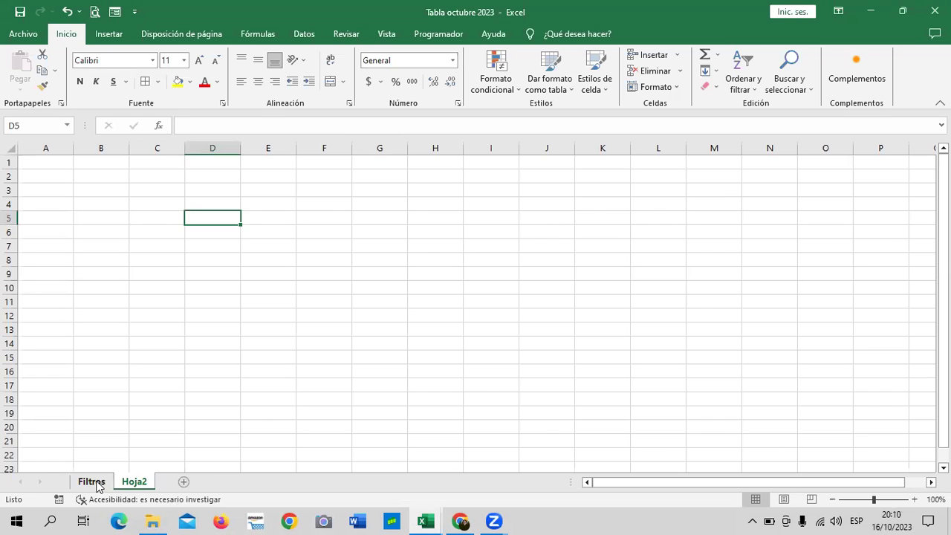
left_click(93, 481)
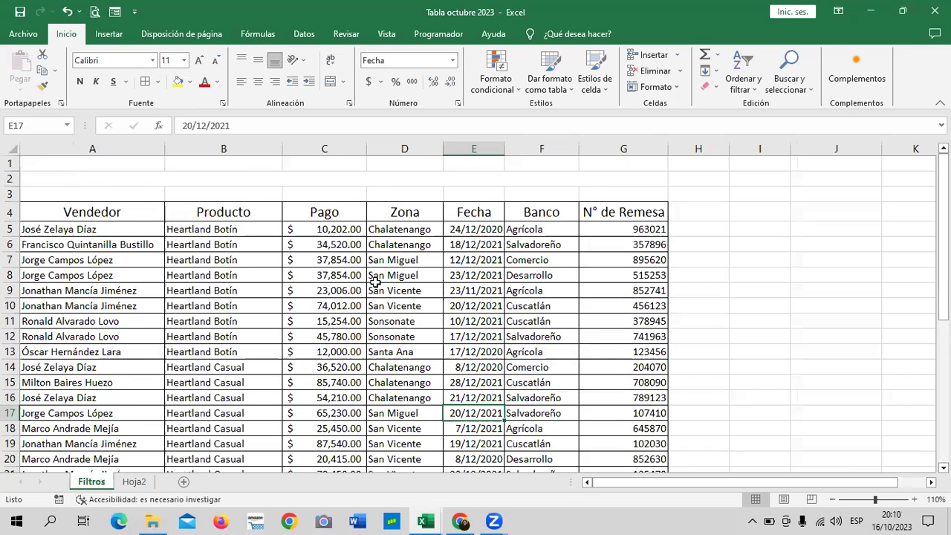
Browse the Filtros data, selecting some Vendedor cells, sales rows and the Agrícola Banco entry.
scroll(374, 281, "down", 4)
scroll(373, 280, "down", 4)
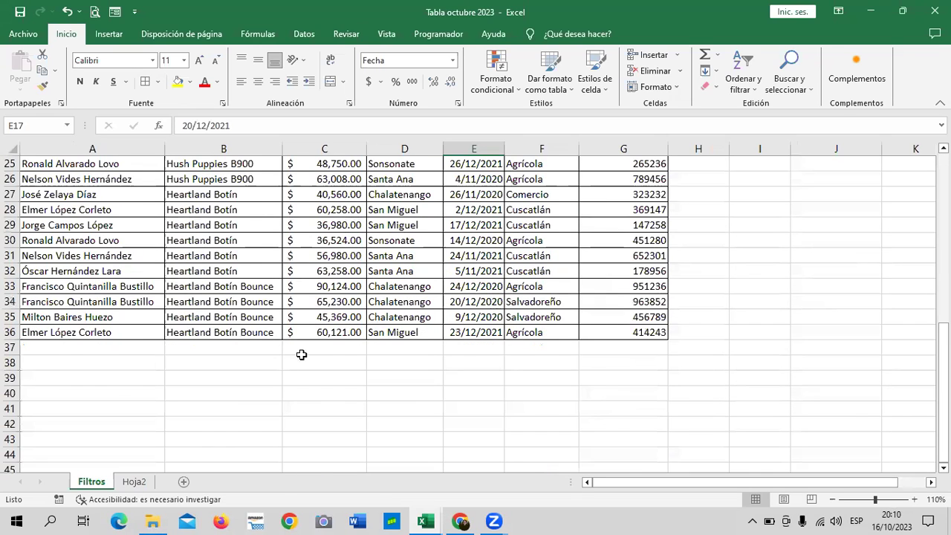
scroll(304, 354, "up", 3)
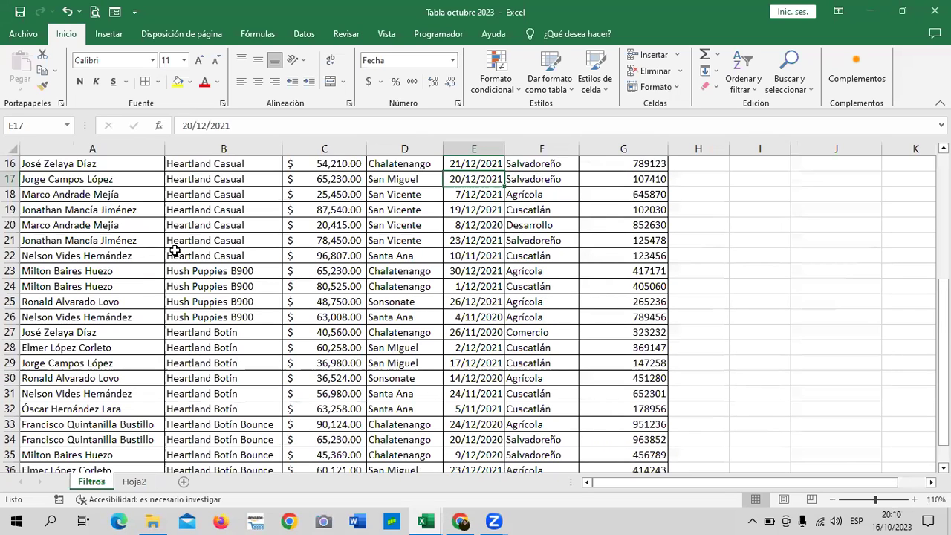
left_click_drag(148, 223, 148, 240)
left_click_drag(440, 340, 442, 356)
left_click(509, 271)
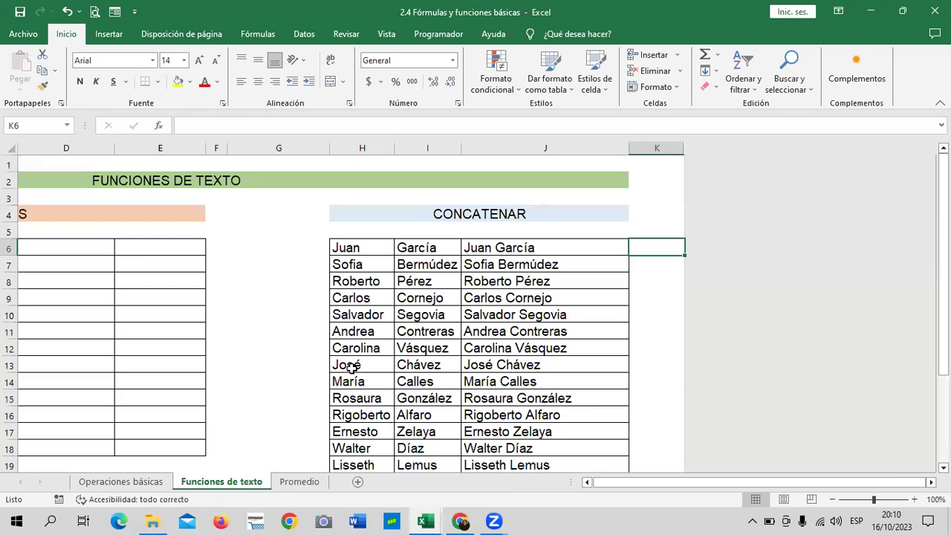
left_click(586, 483)
left_click(587, 483)
left_click_drag(327, 260, 487, 442)
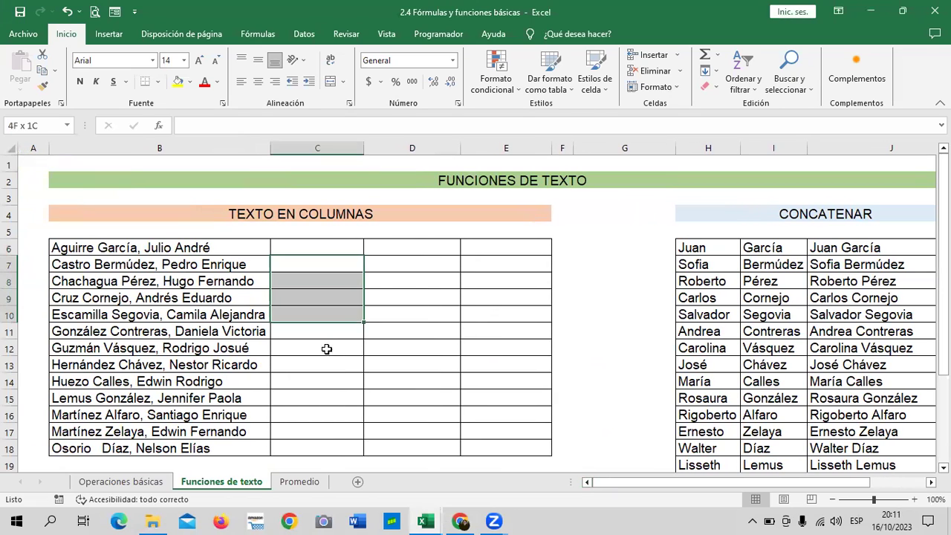
left_click(455, 395)
mouse_move(340, 248)
left_mouse_down()
mouse_move(347, 327)
mouse_move(501, 439)
left_mouse_up()
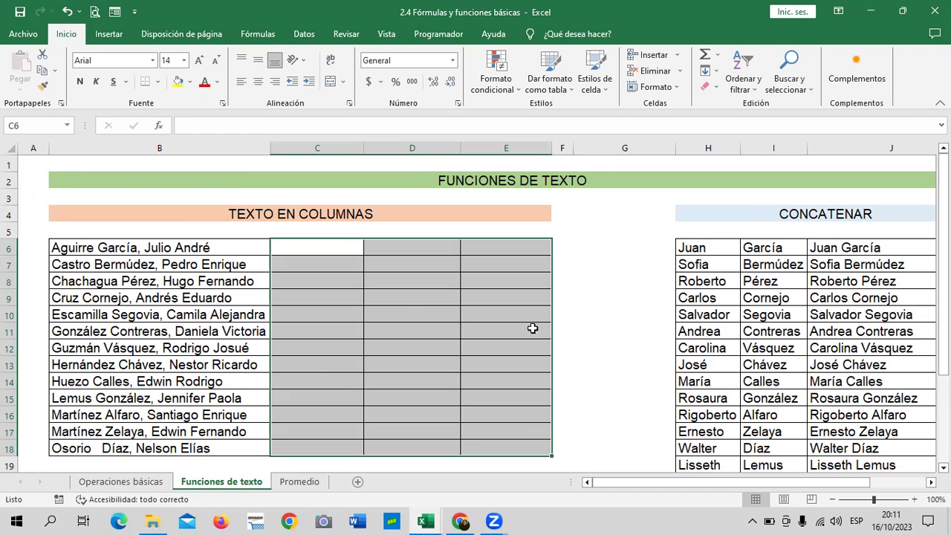
left_click(584, 316)
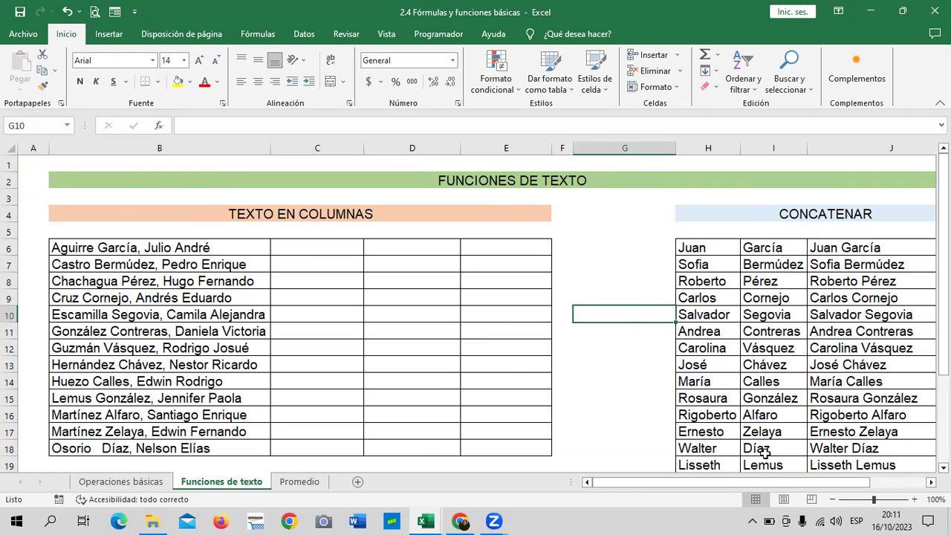
left_click_drag(753, 488, 780, 489)
left_click(669, 249)
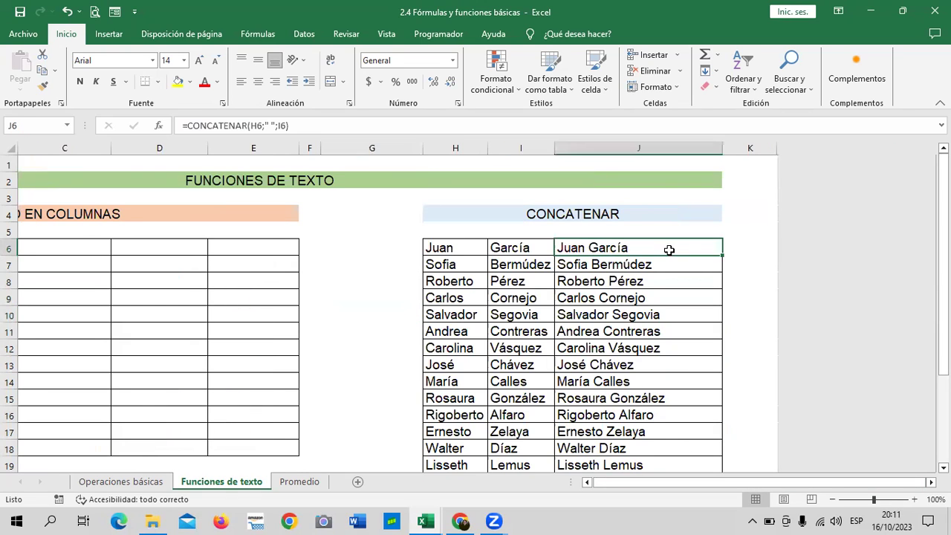
left_click(630, 379)
scroll(463, 374, "down", 4)
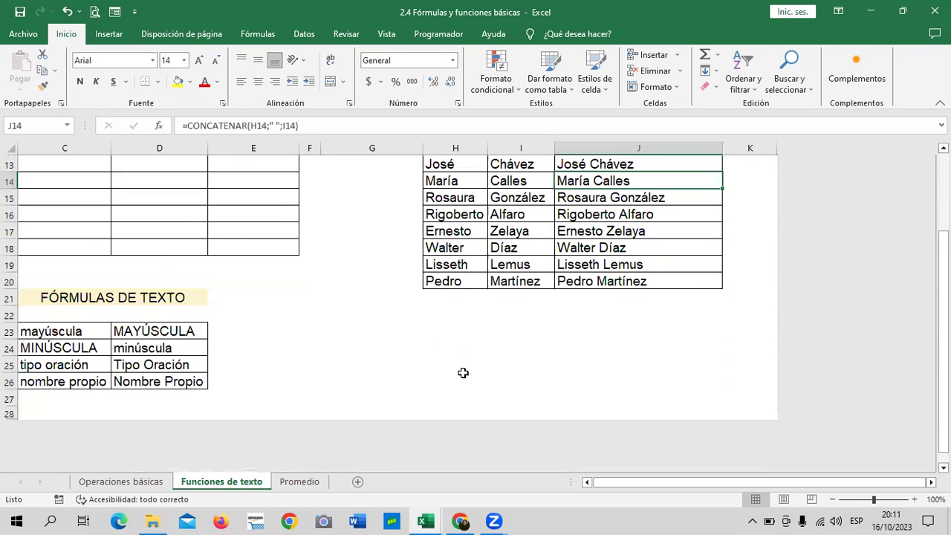
left_click(588, 482)
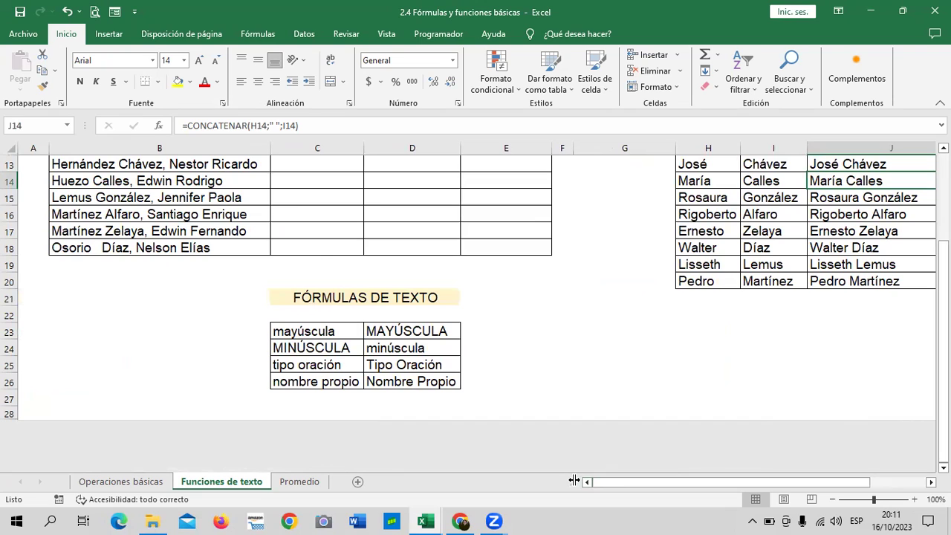
left_click(430, 336)
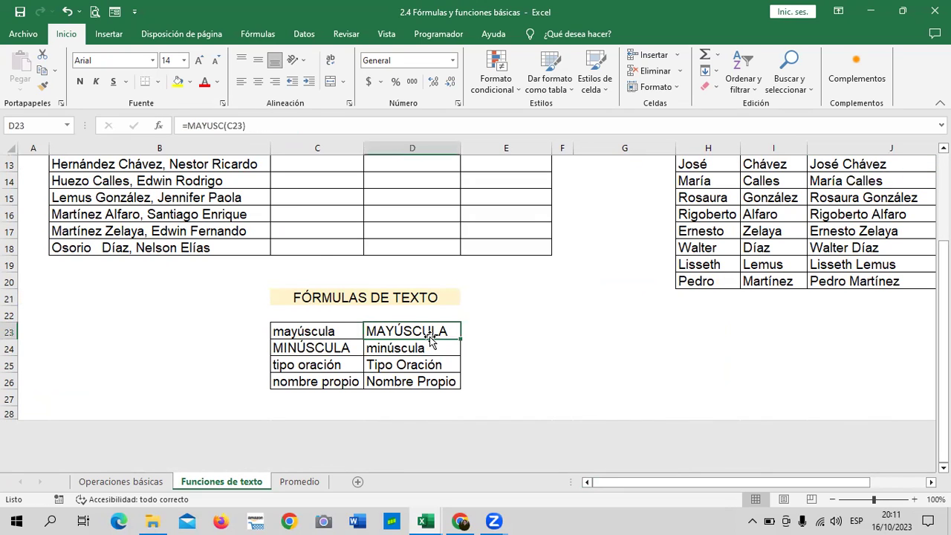
left_click(416, 353)
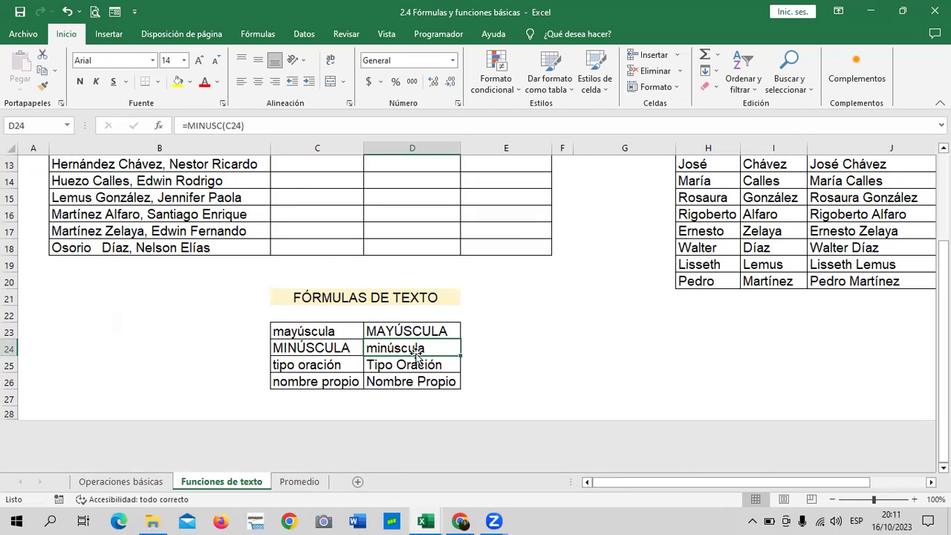
left_click(407, 366)
left_click(402, 380)
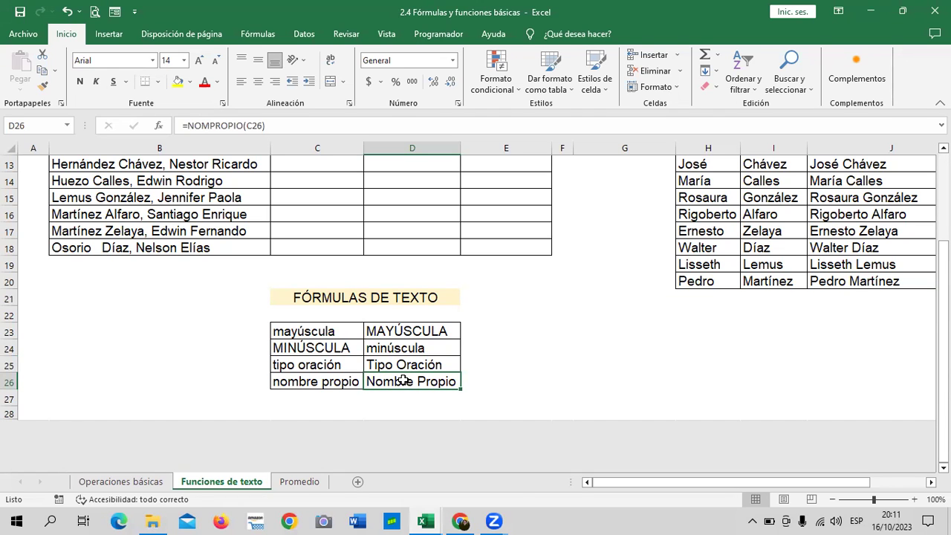
scroll(531, 334, "up", 3)
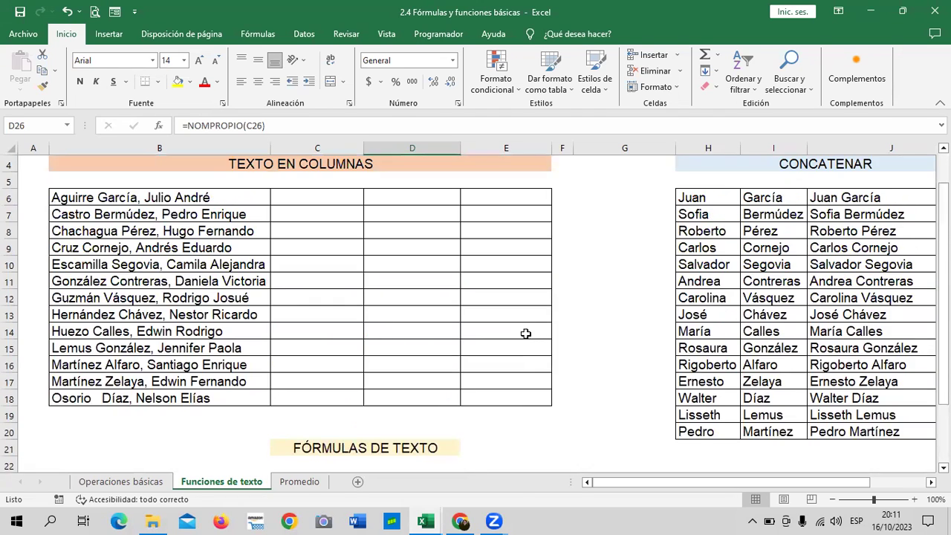
left_click(343, 202)
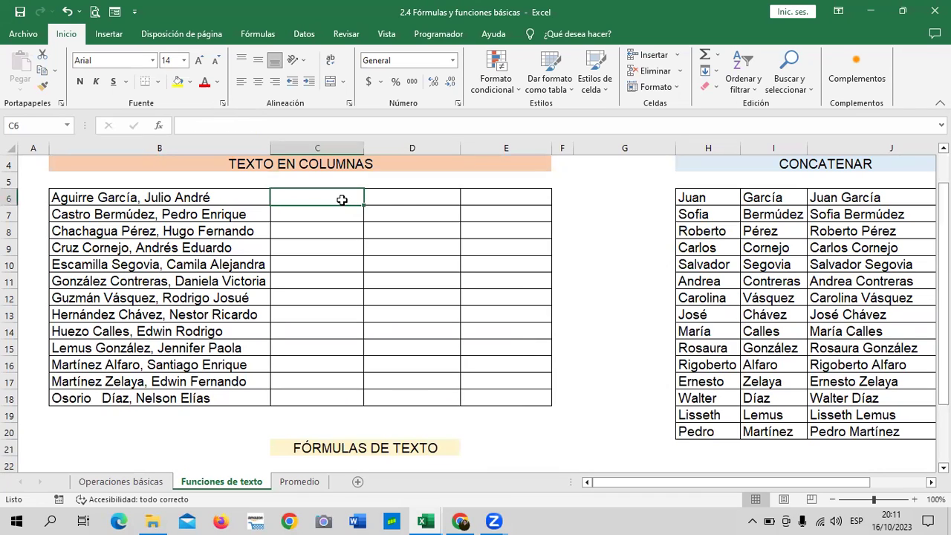
left_click(404, 200)
left_click(513, 201)
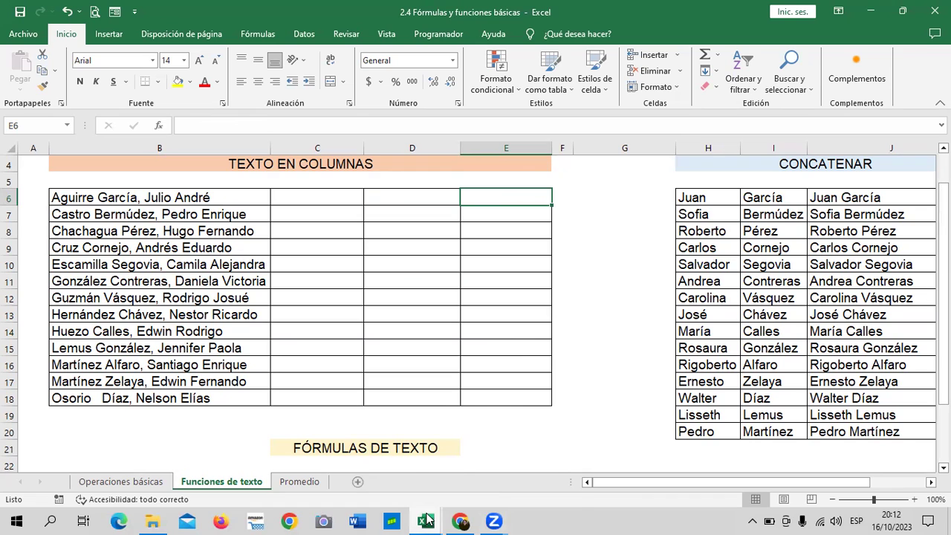
Switch to Tabla octubre 2023, select H10 on empty Hoja2, check the course page, and return.
mouse_move(424, 521)
left_click(345, 473)
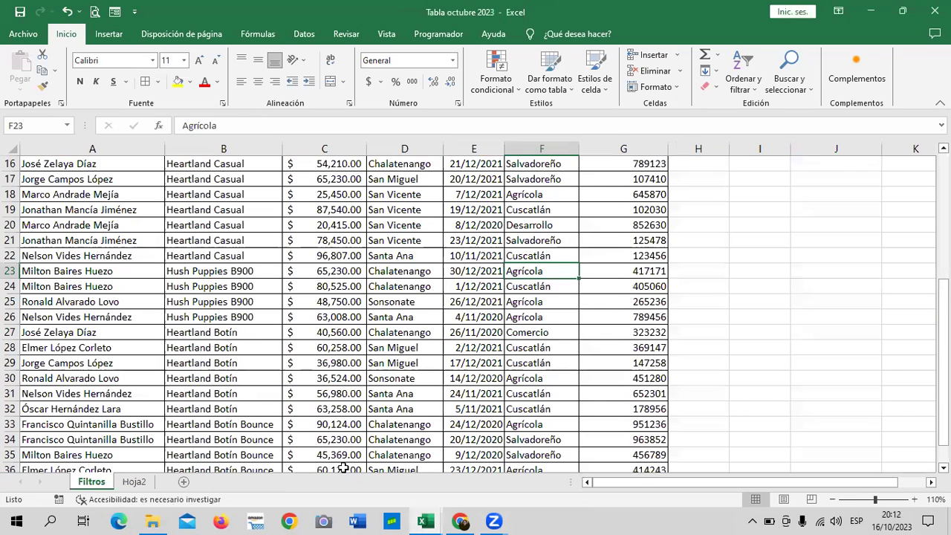
scroll(312, 305, "up", 5)
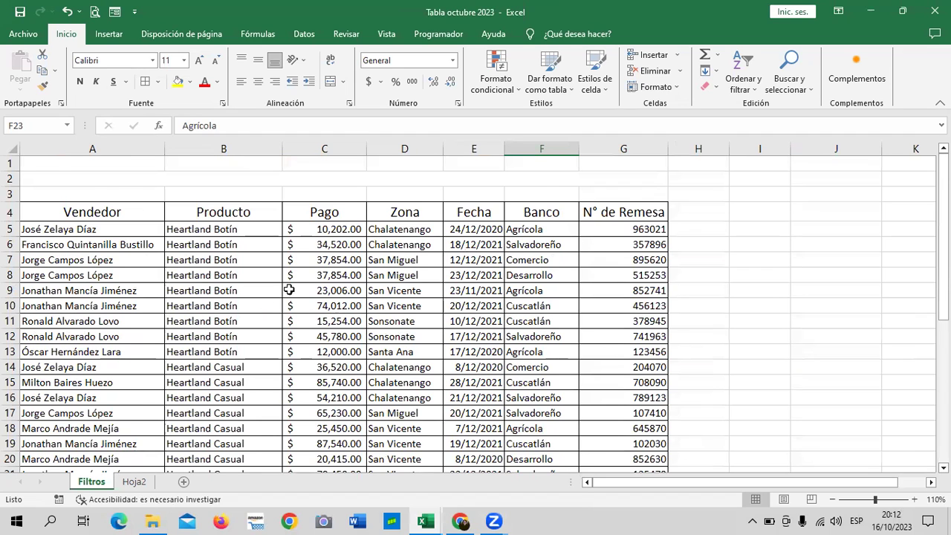
scroll(290, 290, "down", 3)
left_click(133, 482)
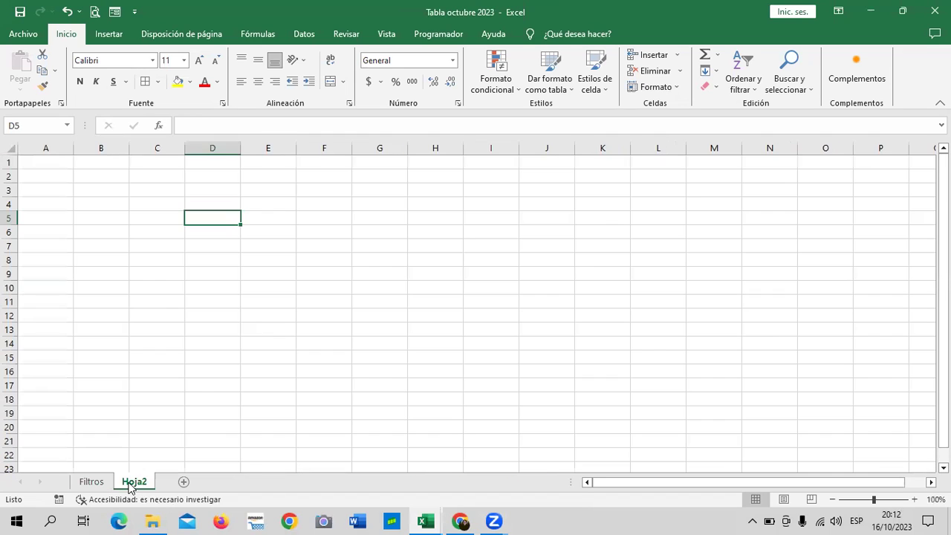
left_click(435, 285)
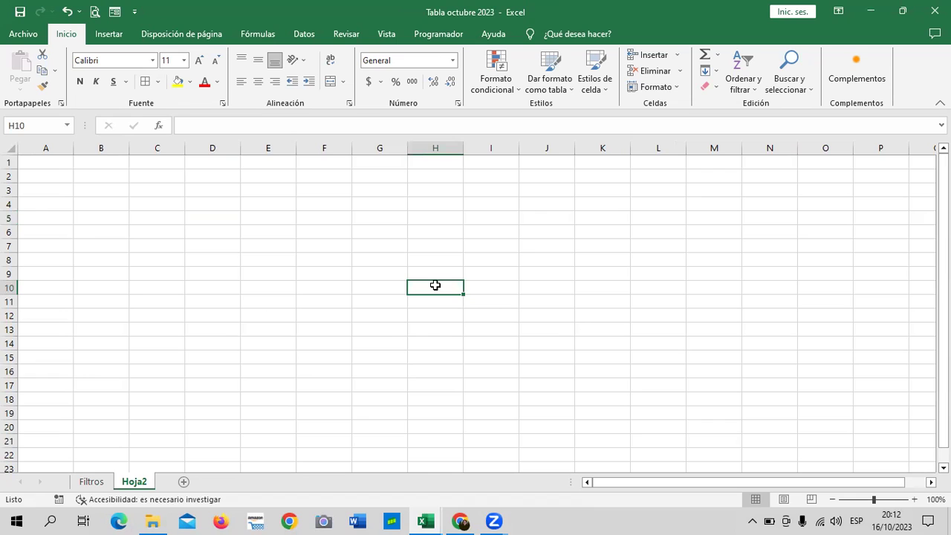
left_click(460, 521)
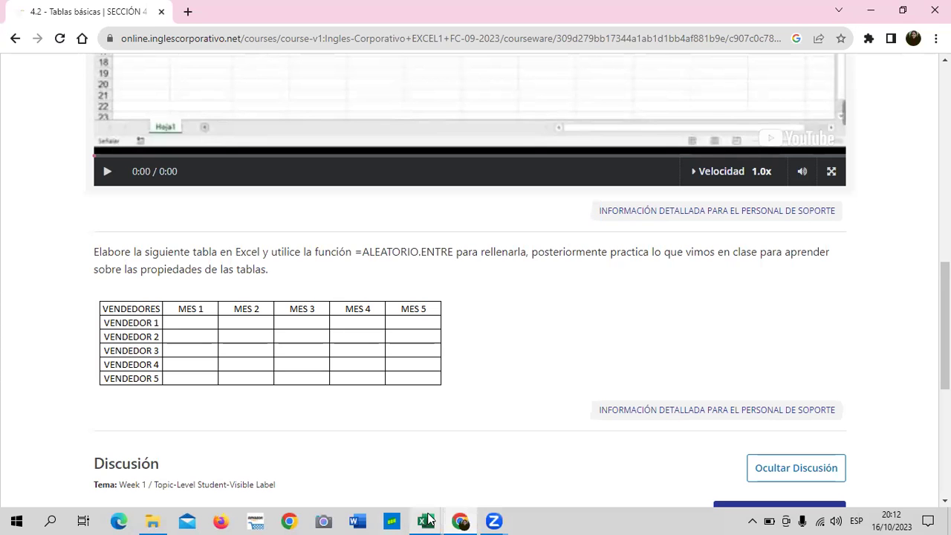
left_click(363, 471)
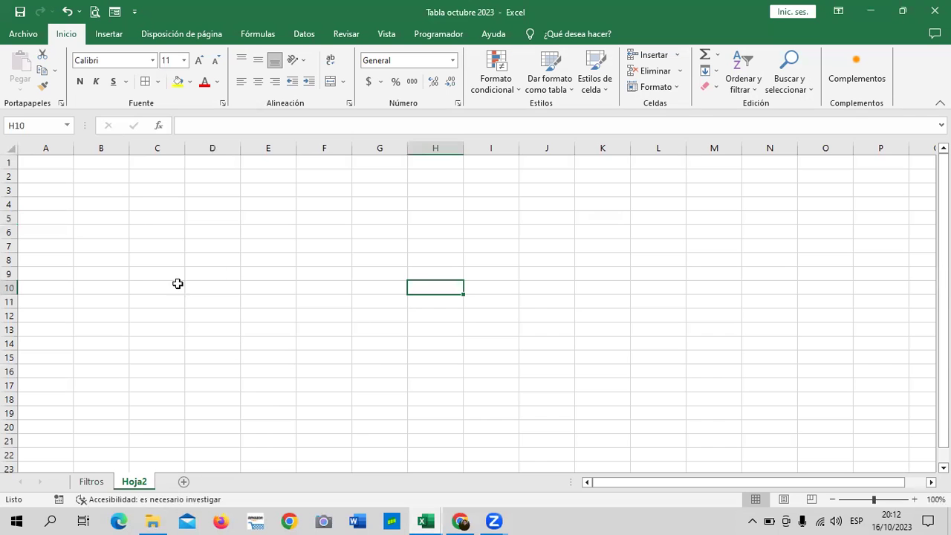
Enter the heading VENDEDORES in capitals in C4, widening column C to fit.
left_click(160, 218)
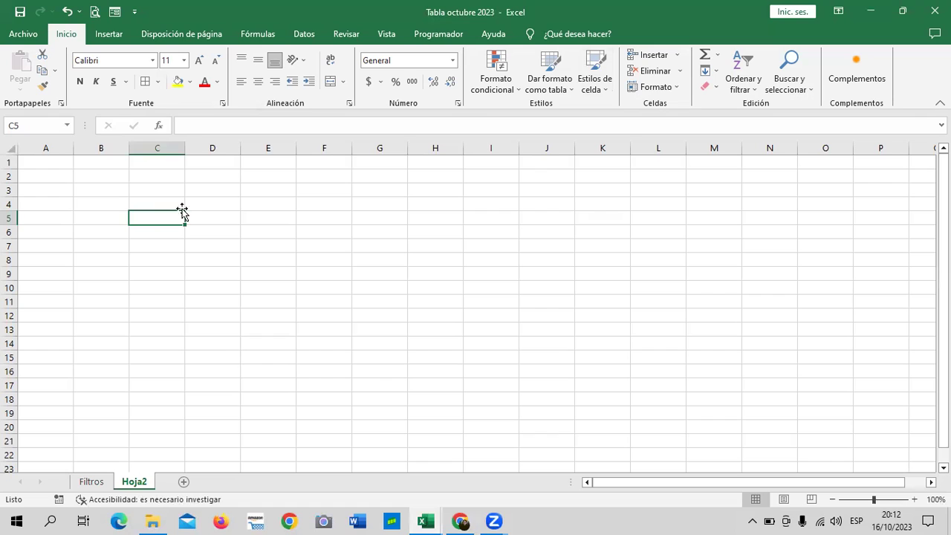
double_click(178, 205)
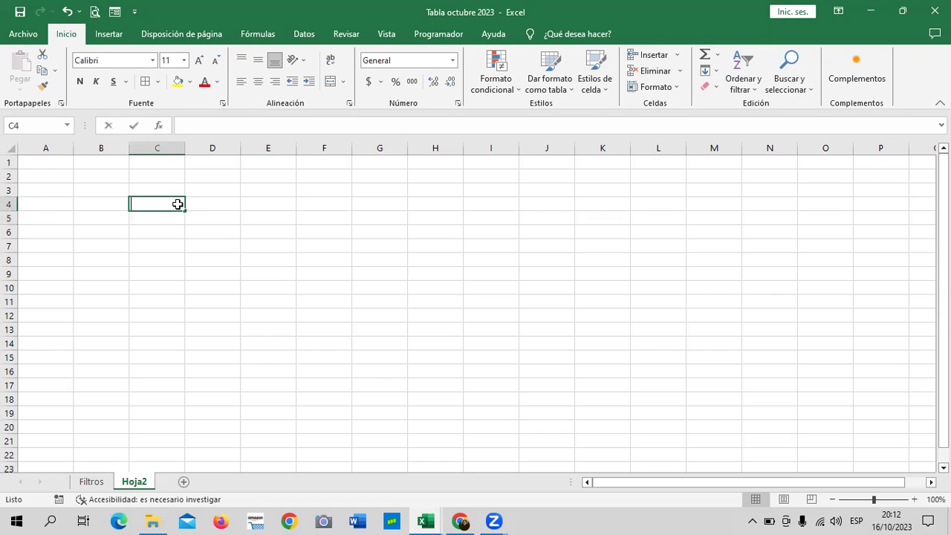
type("vendedores")
key("Caps_Lock")
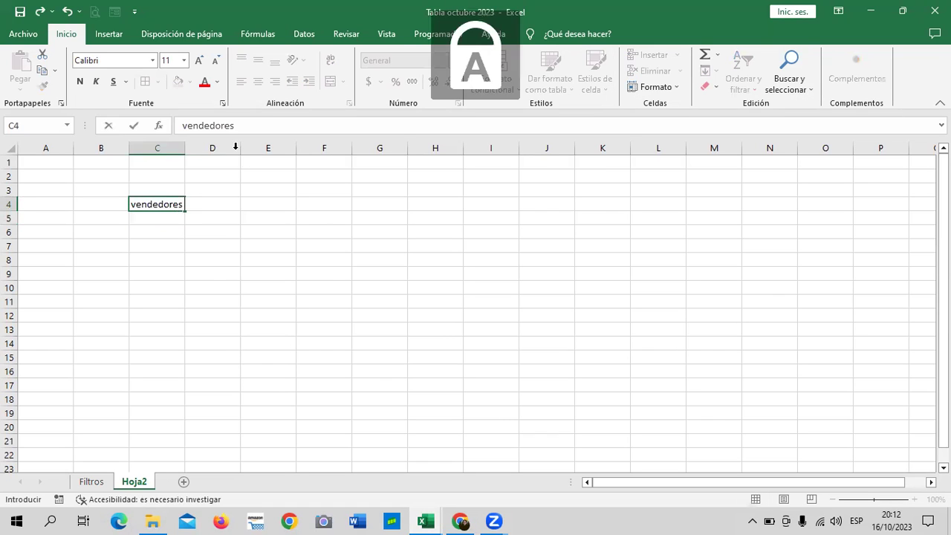
left_click(245, 192)
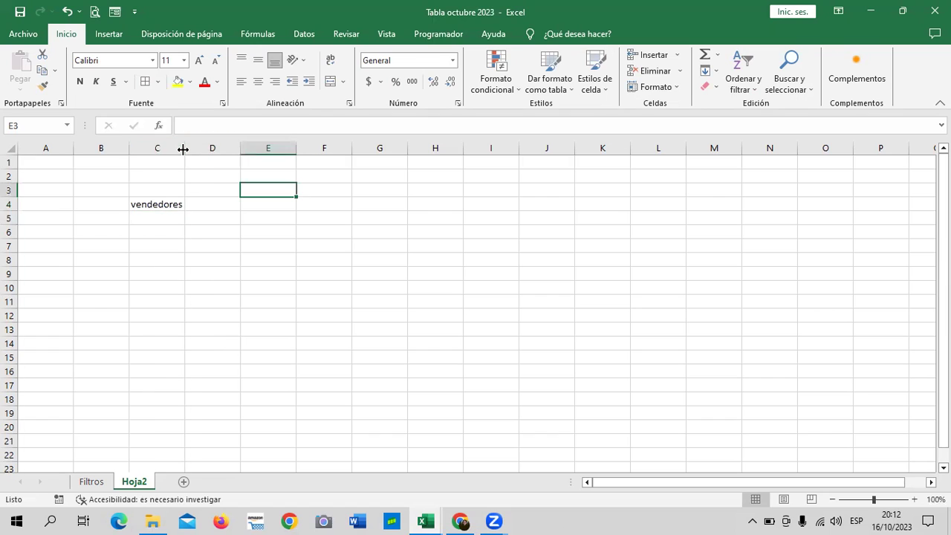
left_click_drag(194, 151, 215, 151)
left_click(176, 204)
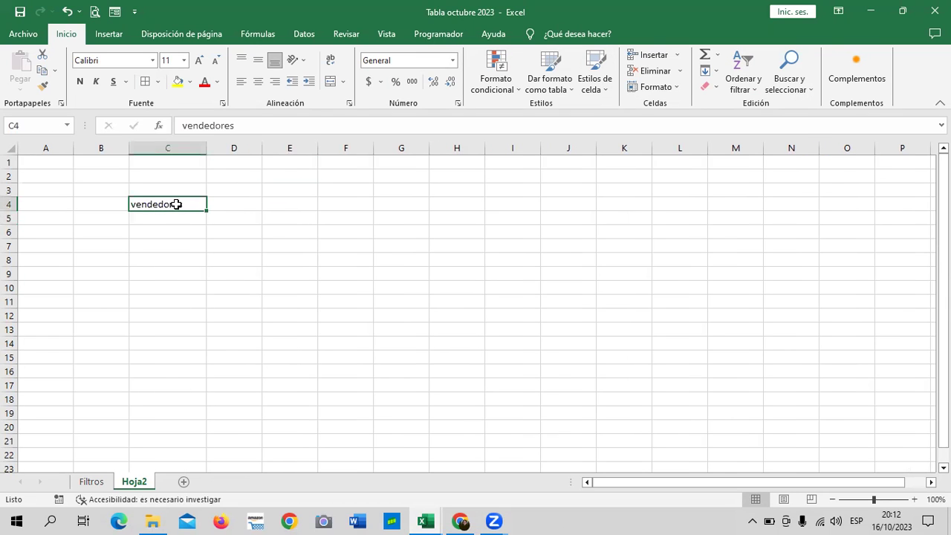
key("Delete")
type("VENDEDORES")
key("Return")
Enter MES 1 in D4 and fill the month headings across to MES 5.
left_click(219, 205)
type("MES ")
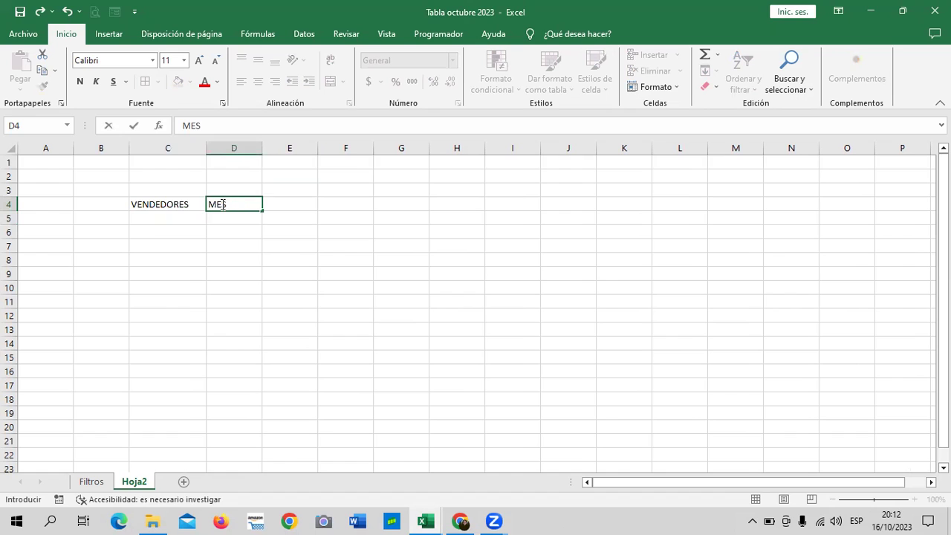
type("1")
key("Return")
left_click(279, 211)
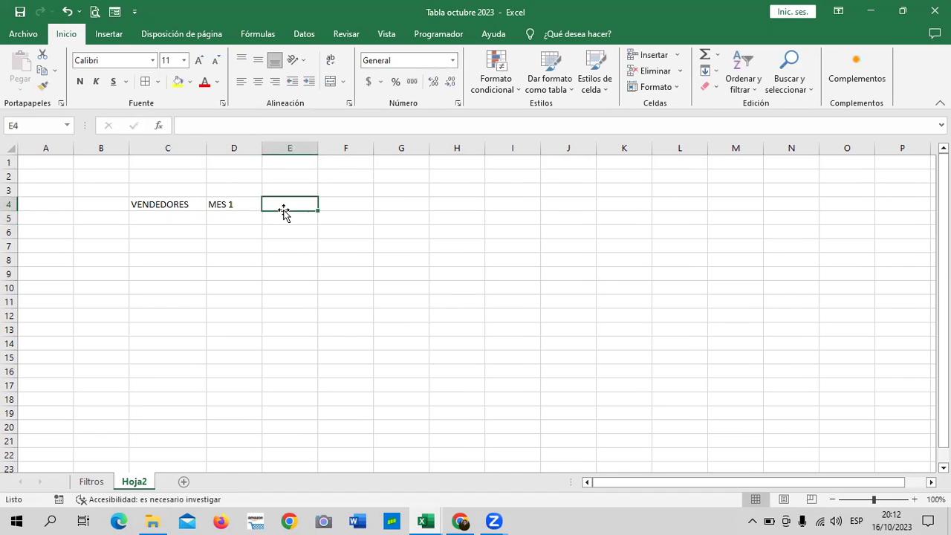
left_click(240, 201)
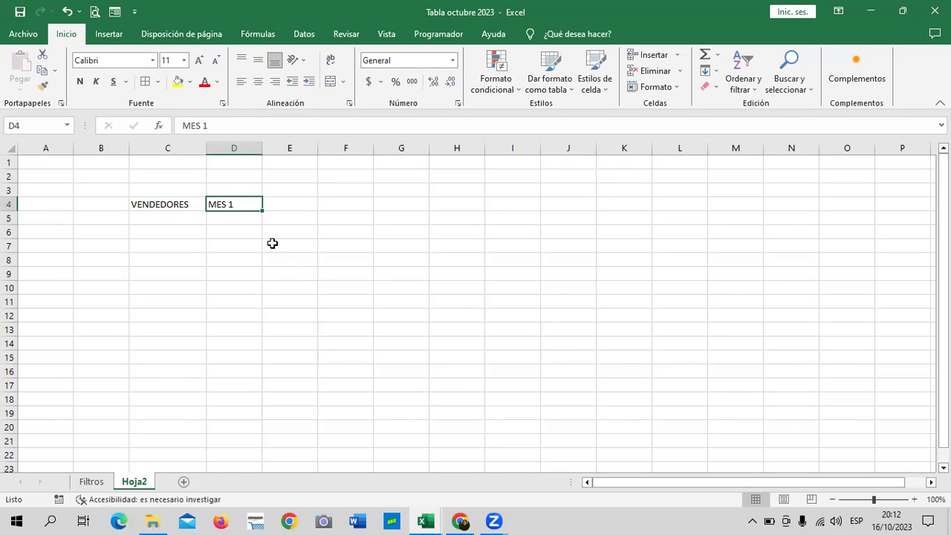
left_click_drag(270, 213, 472, 213)
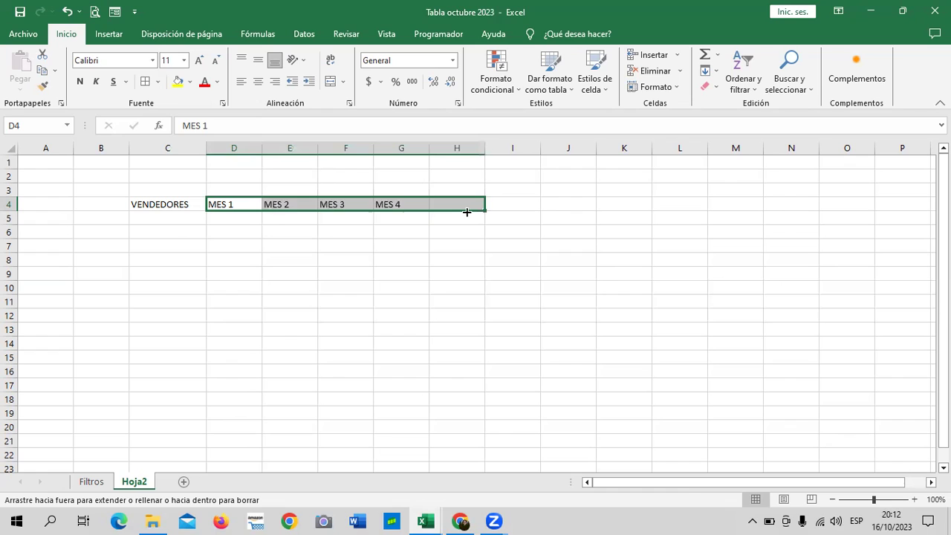
left_click(424, 304)
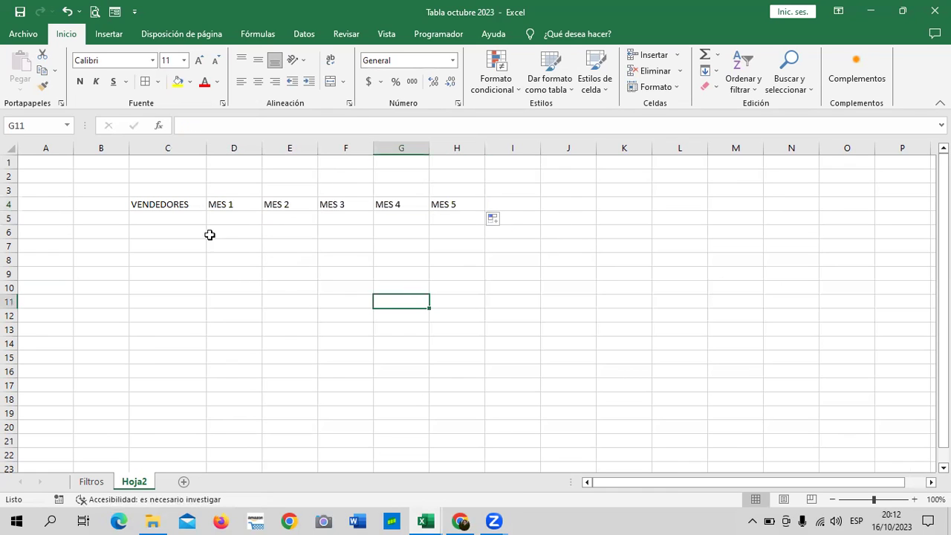
Enter VENDEDOR 1 in C5, fill down to VENDEDOR 5, and select the table area.
left_click(178, 216)
type("VENDEDOR 1")
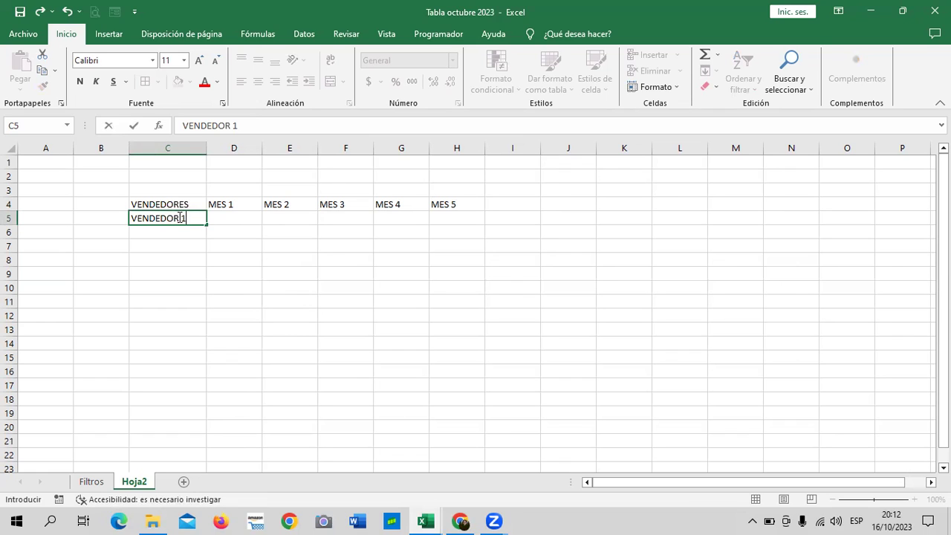
key("Return")
left_click(195, 218)
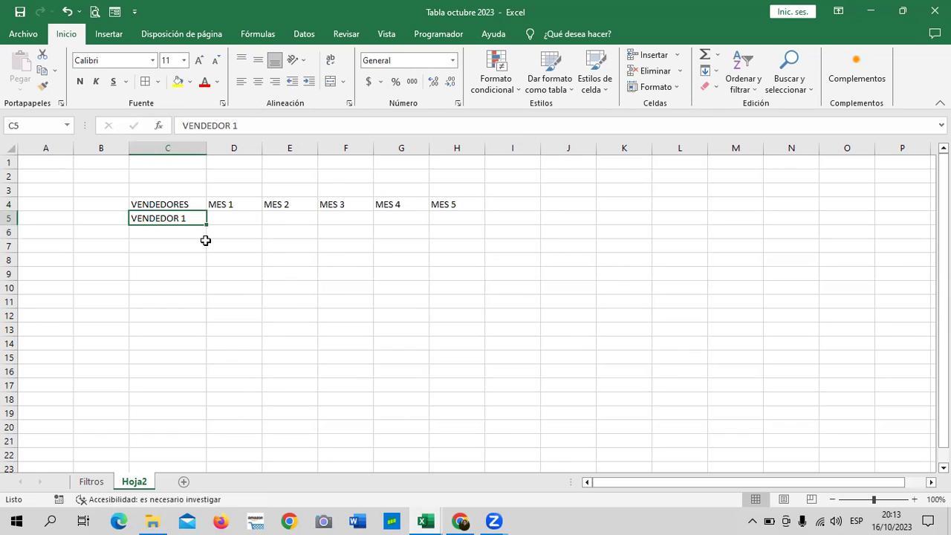
mouse_move(207, 223)
left_mouse_down()
mouse_move(210, 292)
mouse_move(212, 281)
left_mouse_up()
left_click(329, 288)
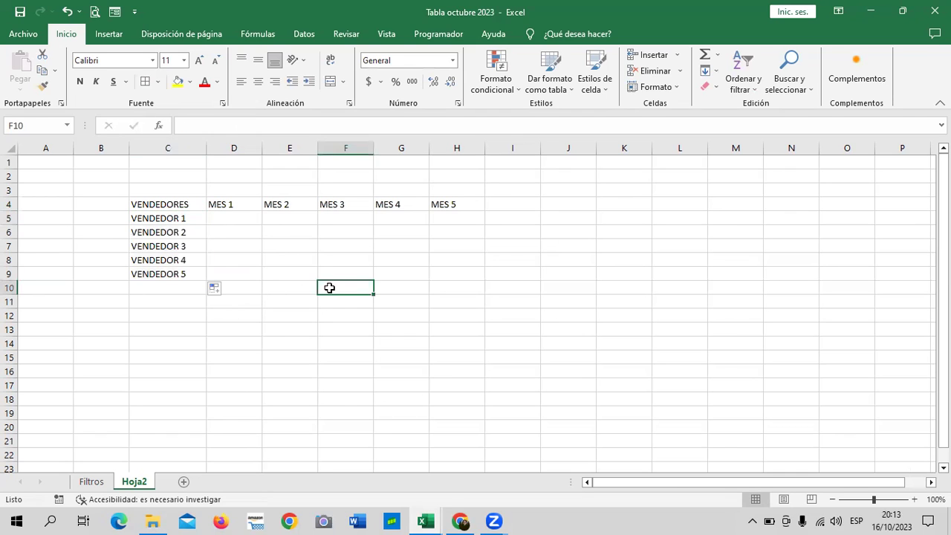
mouse_move(176, 205)
left_mouse_down()
mouse_move(459, 282)
mouse_move(461, 273)
left_mouse_up()
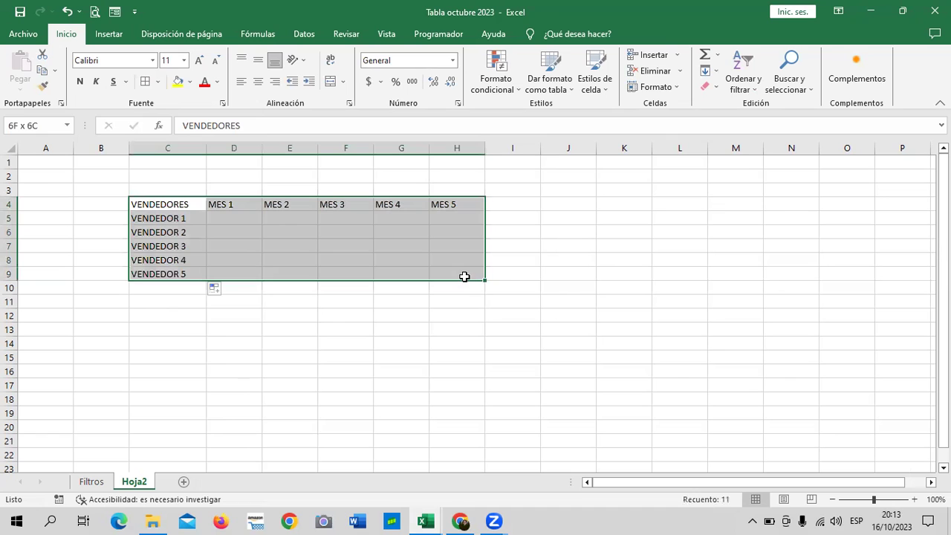
Apply Todos los bordes to the selected table and zoom the sheet to 120%.
left_click(146, 83)
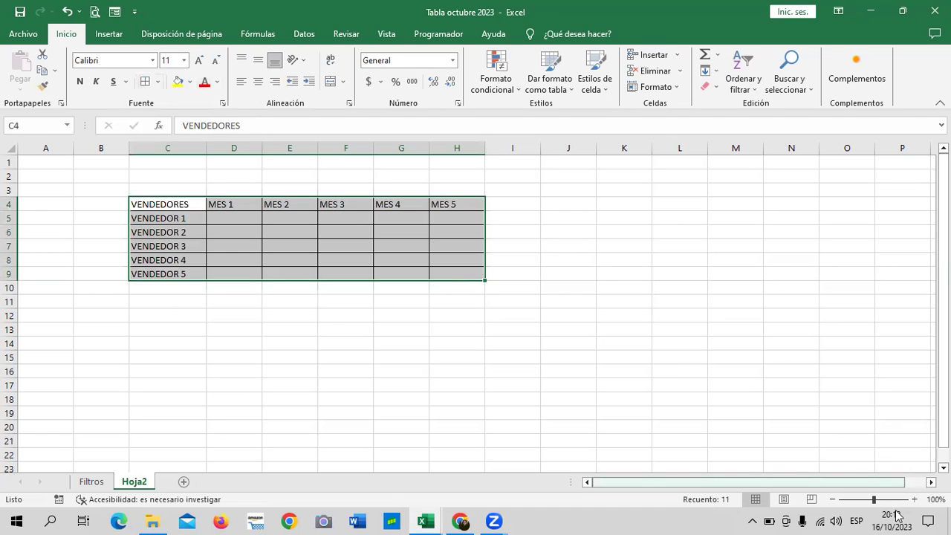
left_click(914, 499)
left_click(914, 499)
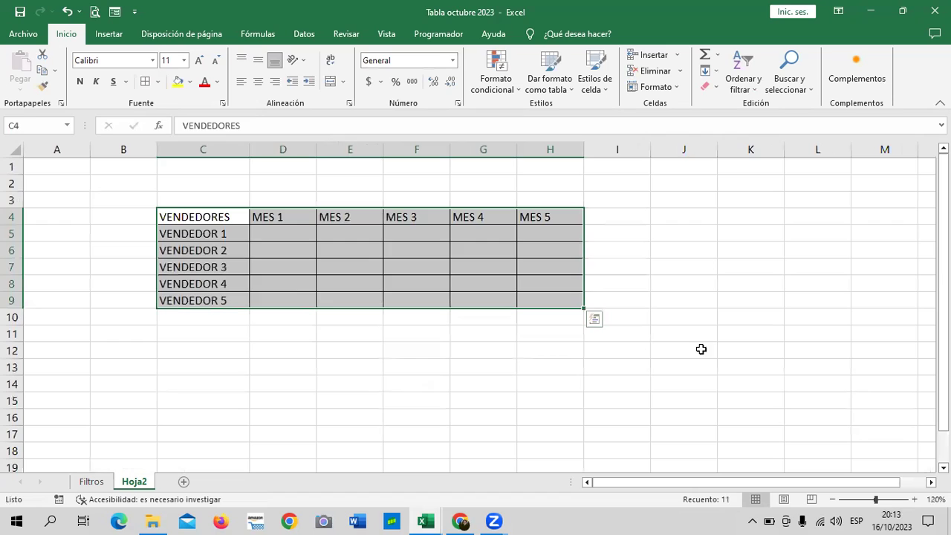
left_click(695, 312)
Centre the VENDEDORES–MES 5 header labels in C4:H4.
mouse_move(238, 218)
left_mouse_down()
mouse_move(567, 227)
mouse_move(570, 218)
left_mouse_up()
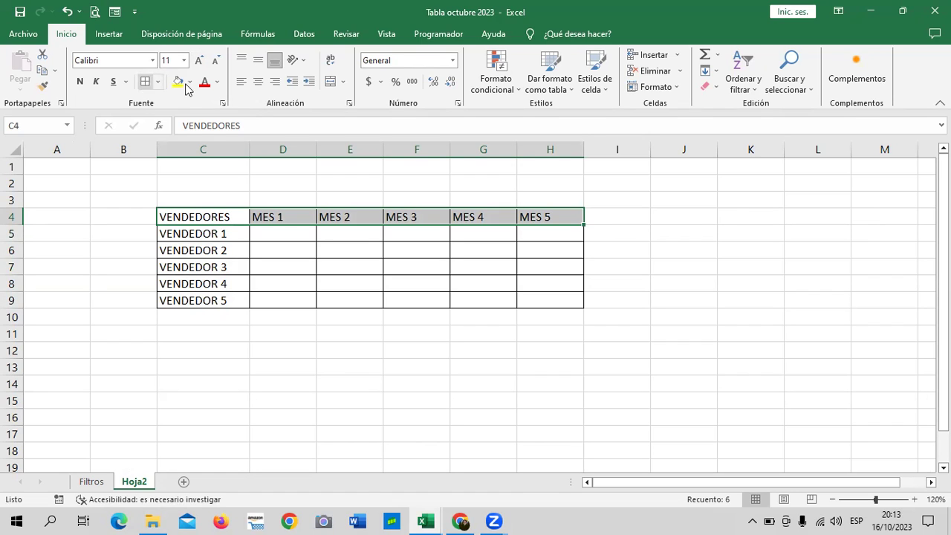
left_click(258, 81)
left_click(617, 184)
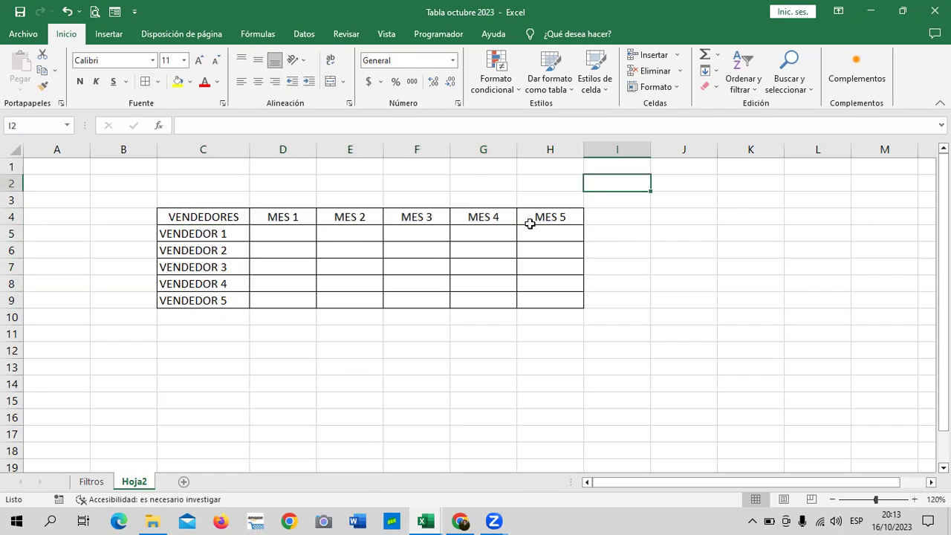
left_click(301, 232)
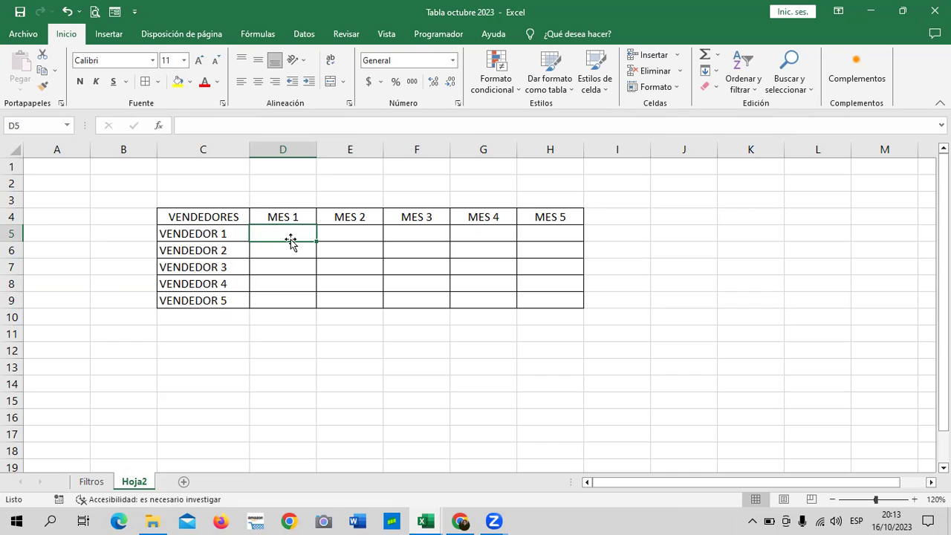
Enter =ALEATORIO.ENTRE(250;500) in cell D5.
left_click(766, 261)
left_click(279, 235)
type("=AL")
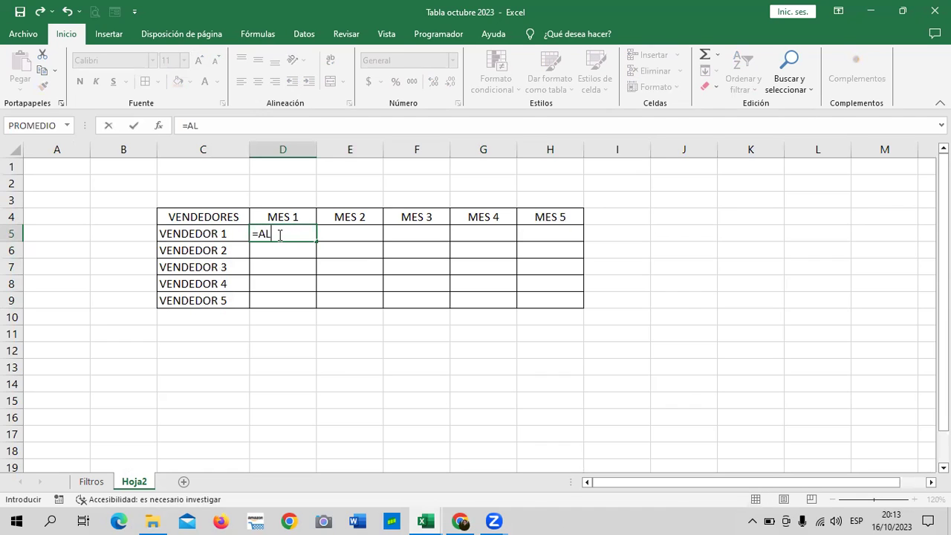
type("E")
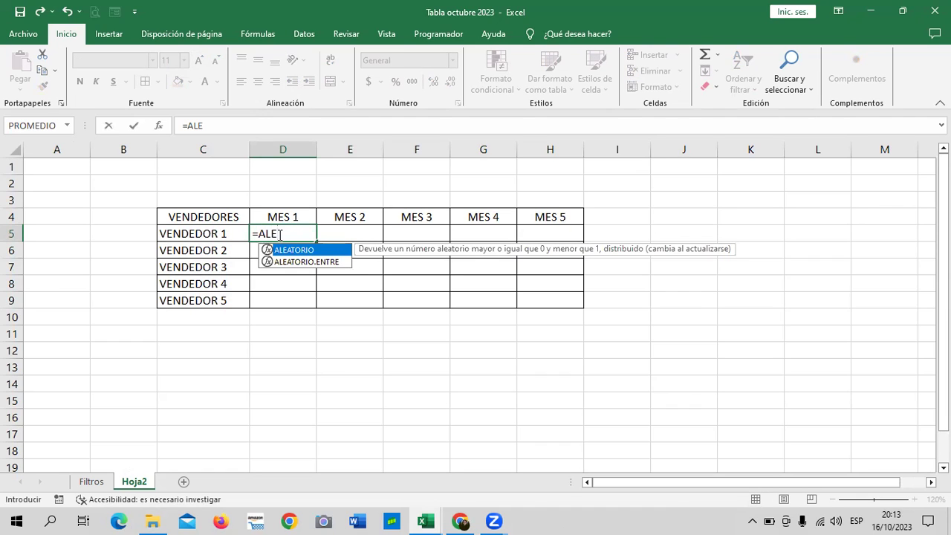
left_click(296, 263)
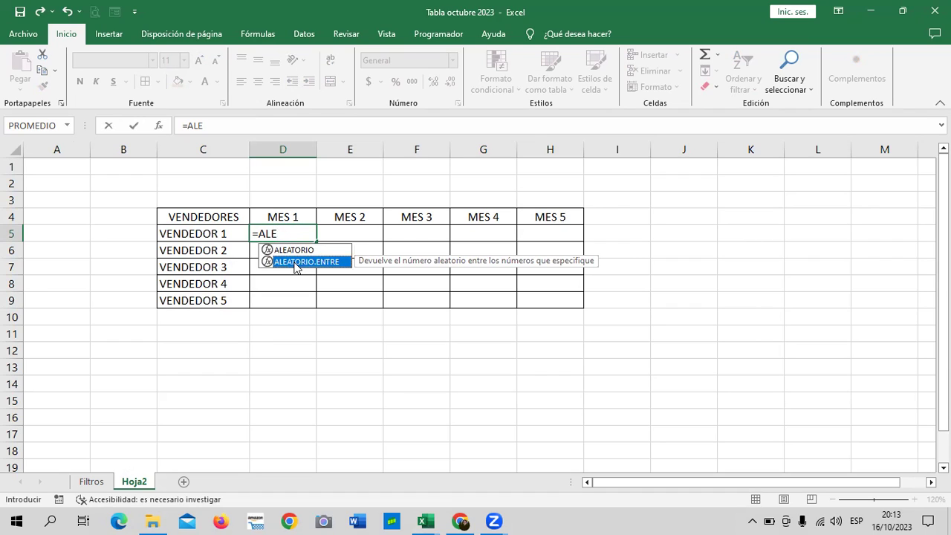
double_click(296, 262)
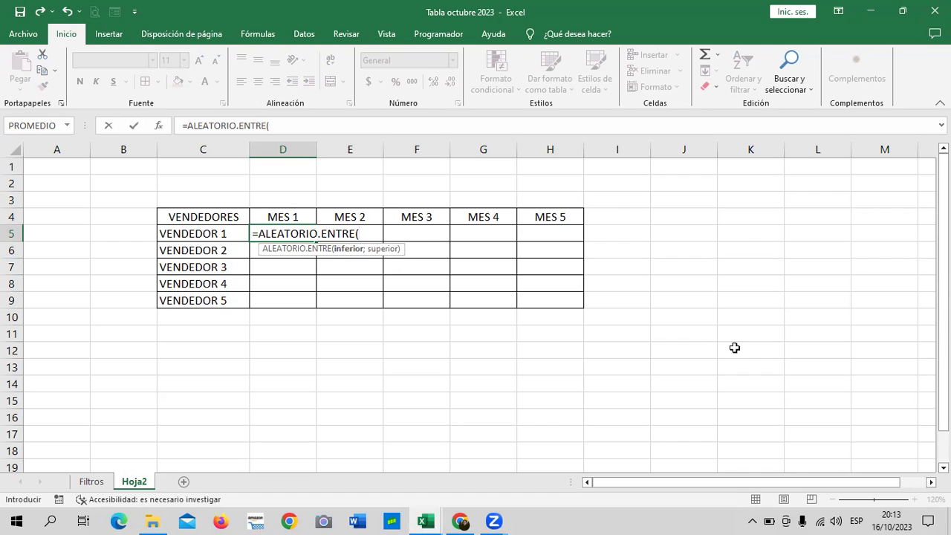
type("250;")
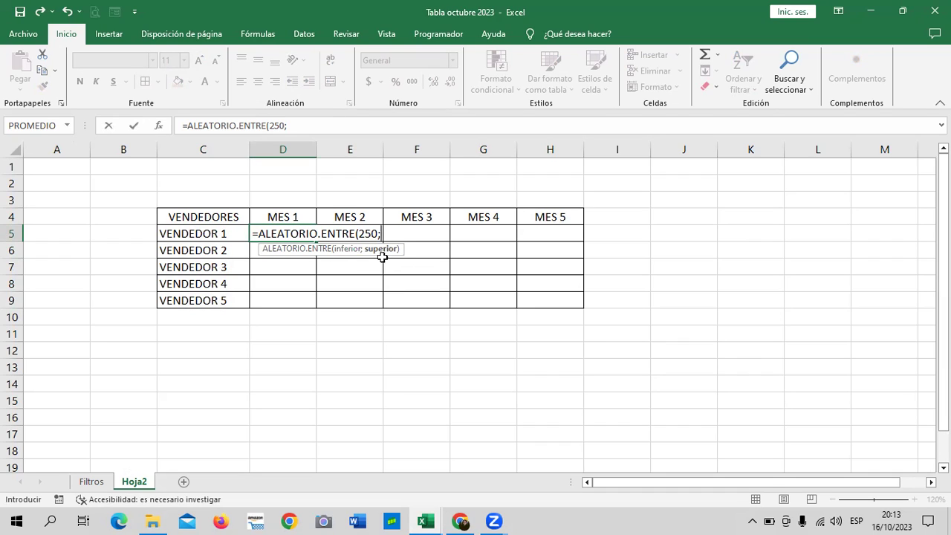
type("500)")
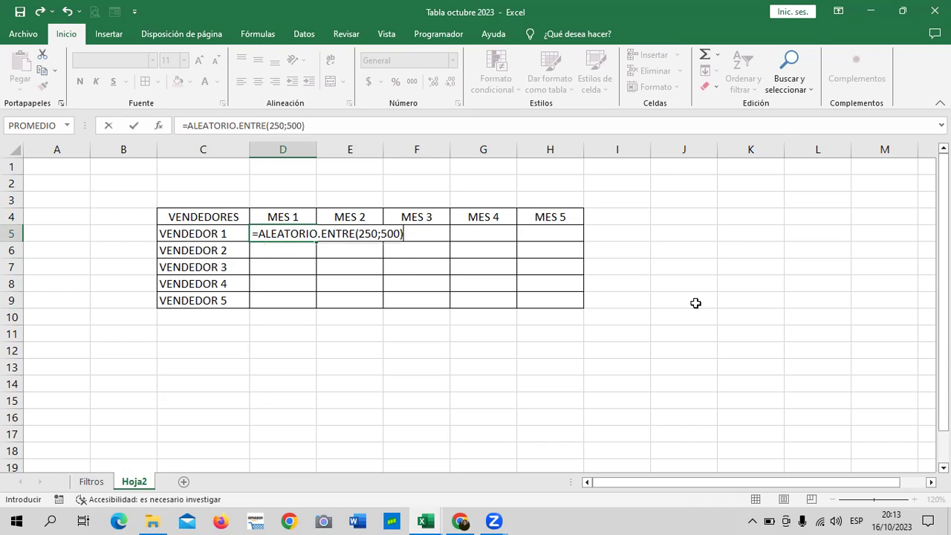
key("Return")
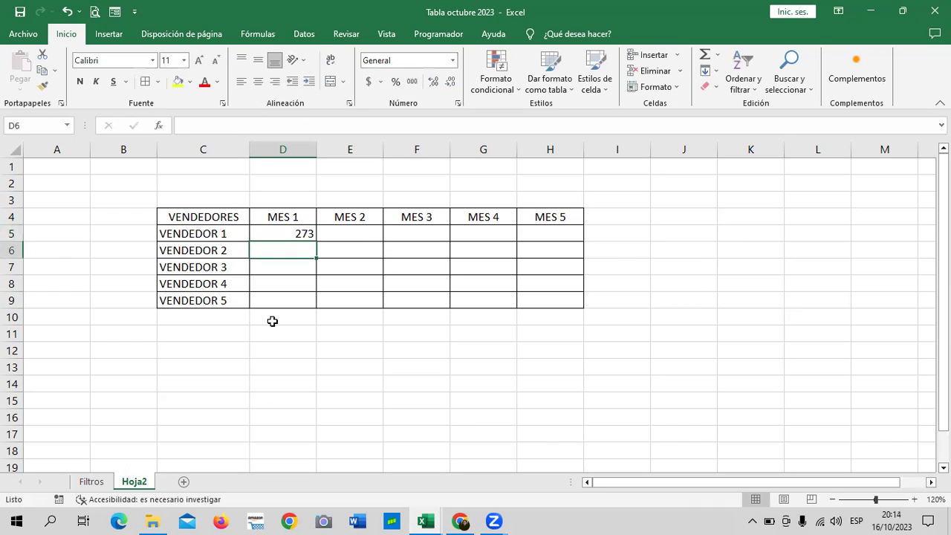
Copy the D5 random formula across to H5 and down to row 9.
left_click(290, 231)
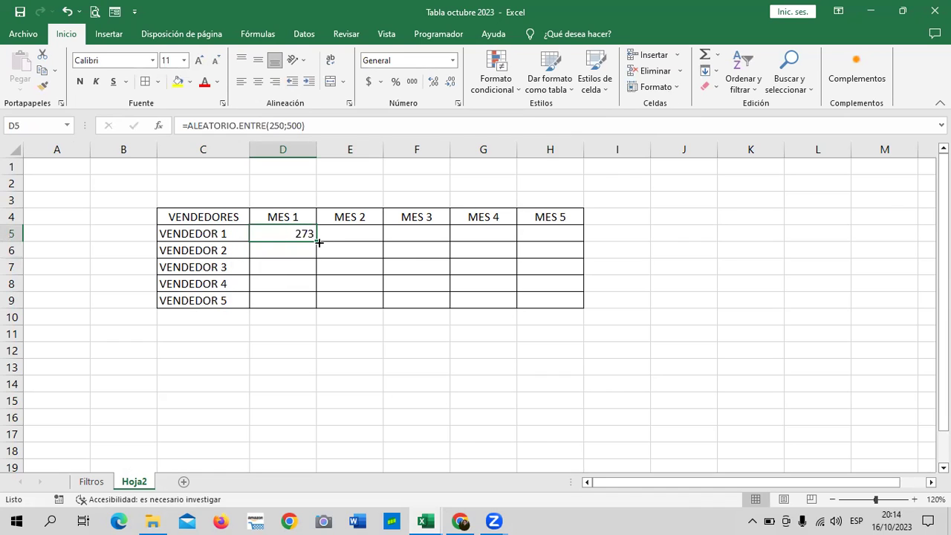
mouse_move(462, 252)
left_mouse_down()
mouse_move(565, 252)
mouse_move(586, 310)
left_mouse_up()
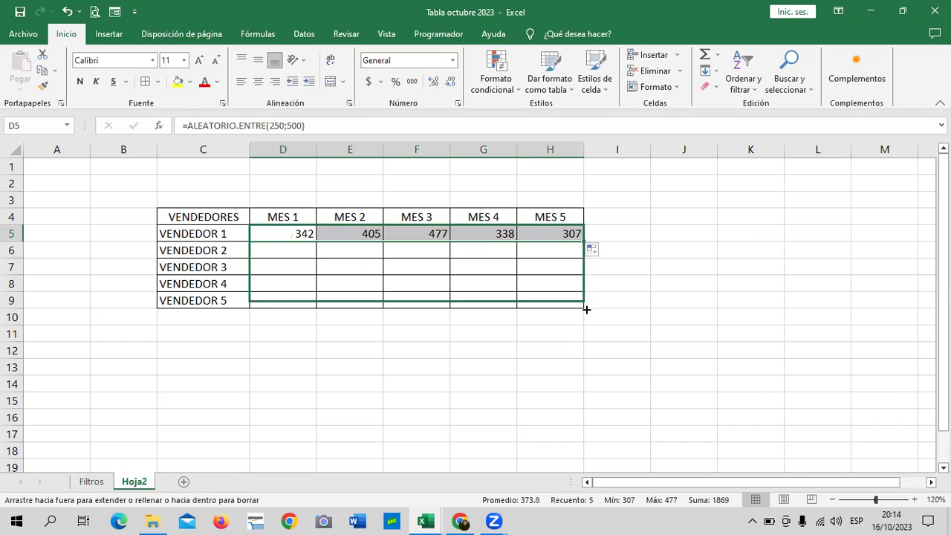
left_click(657, 289)
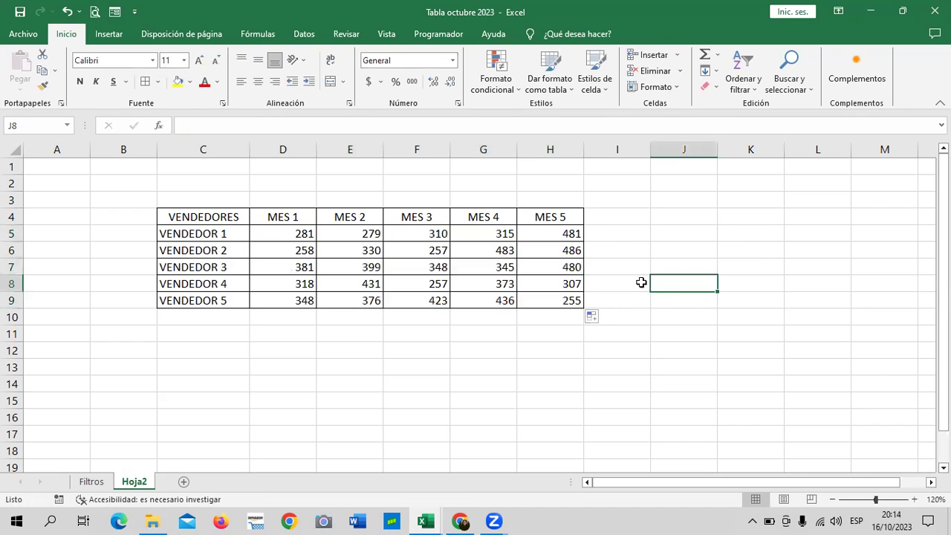
left_click(504, 66)
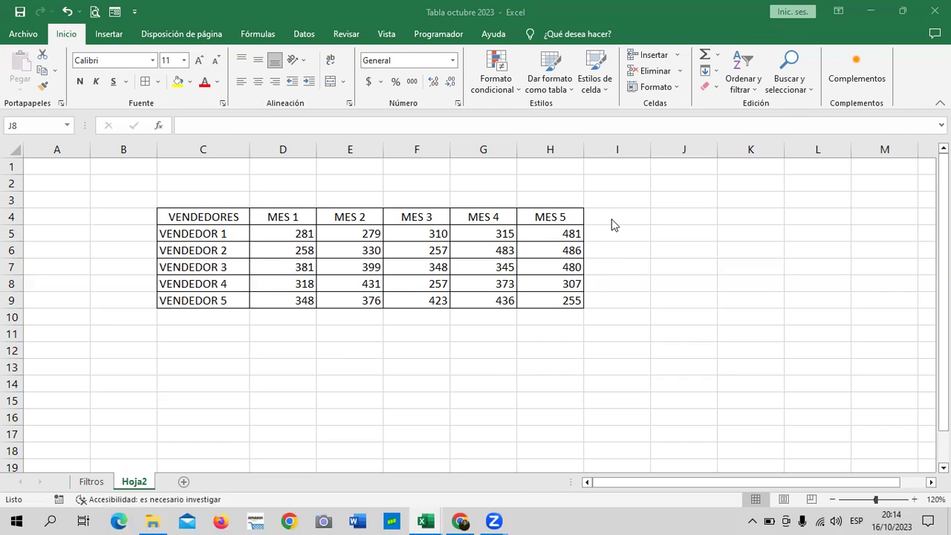
left_click(285, 266)
left_click_drag(286, 233, 550, 317)
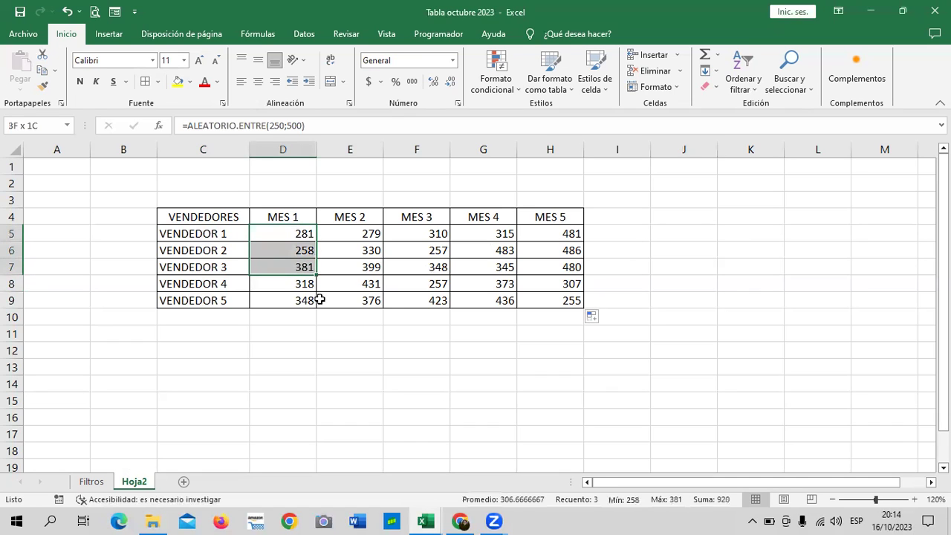
left_click(641, 280)
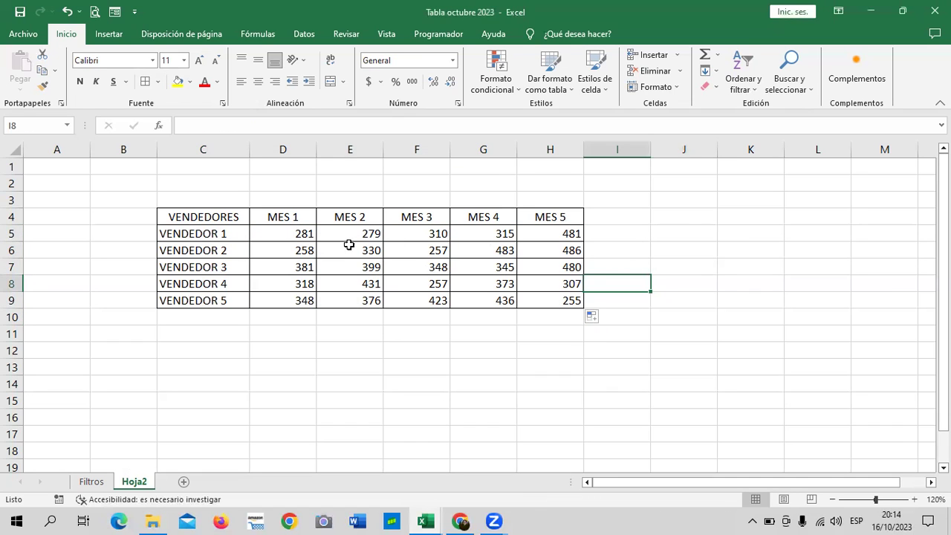
mouse_move(289, 233)
left_mouse_down()
mouse_move(584, 294)
mouse_move(572, 300)
left_mouse_up()
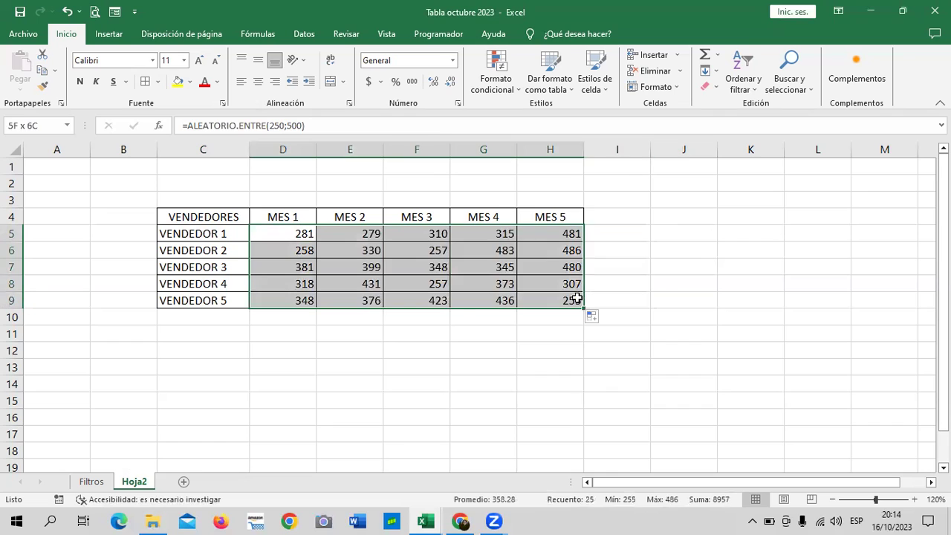
left_click(572, 300)
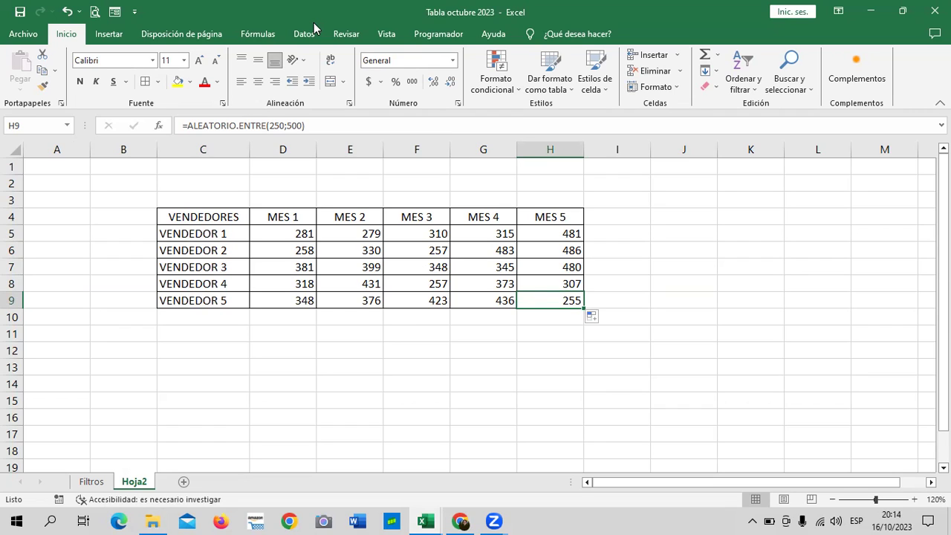
left_click(550, 230)
key("Down")
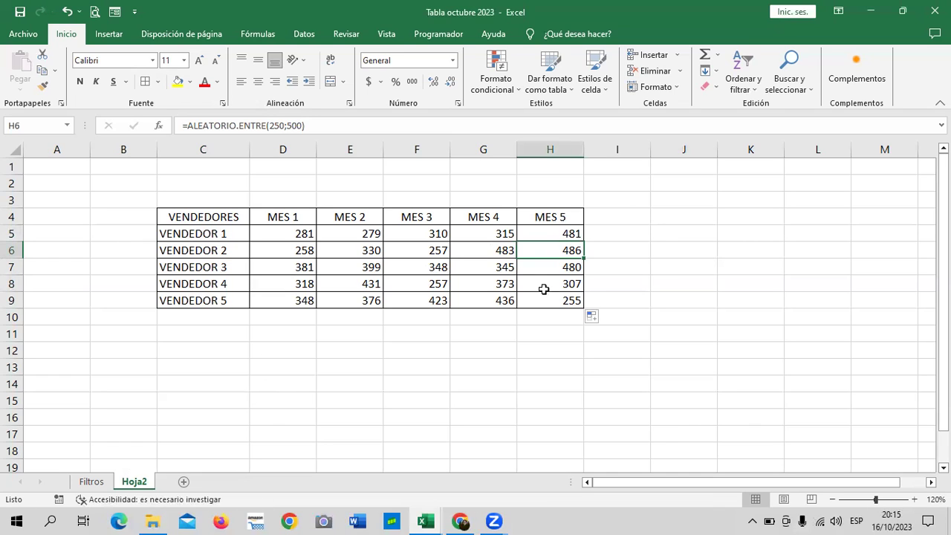
left_click(297, 236)
key("Down")
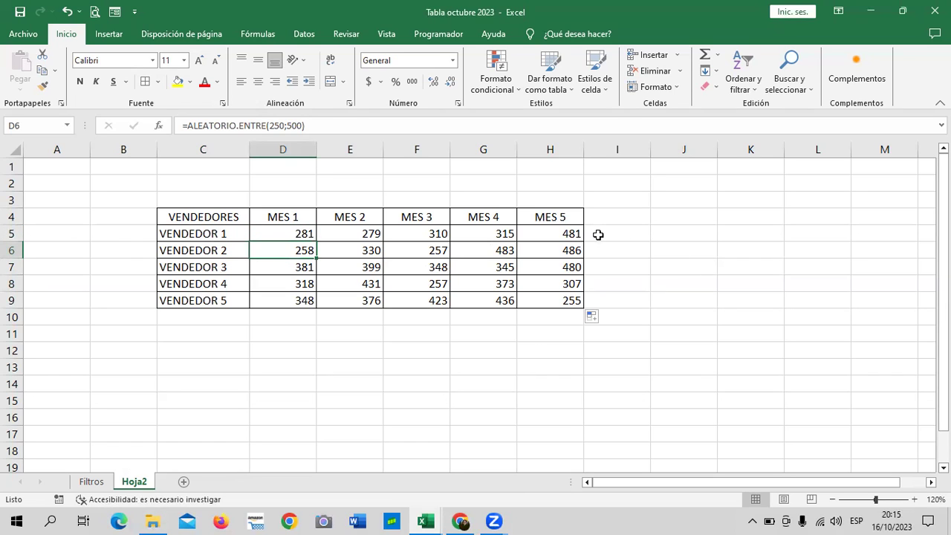
key("Right")
key("Right")
key("Right")
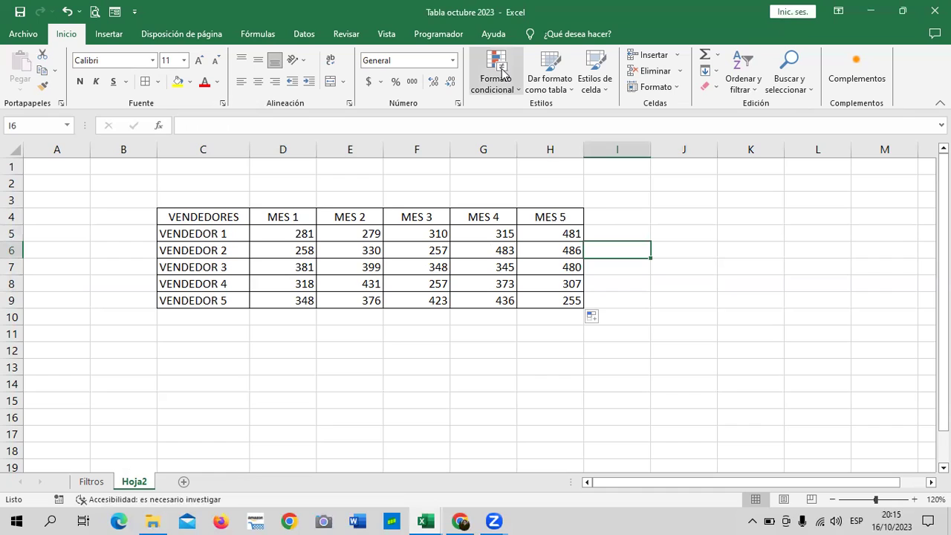
left_click(501, 71)
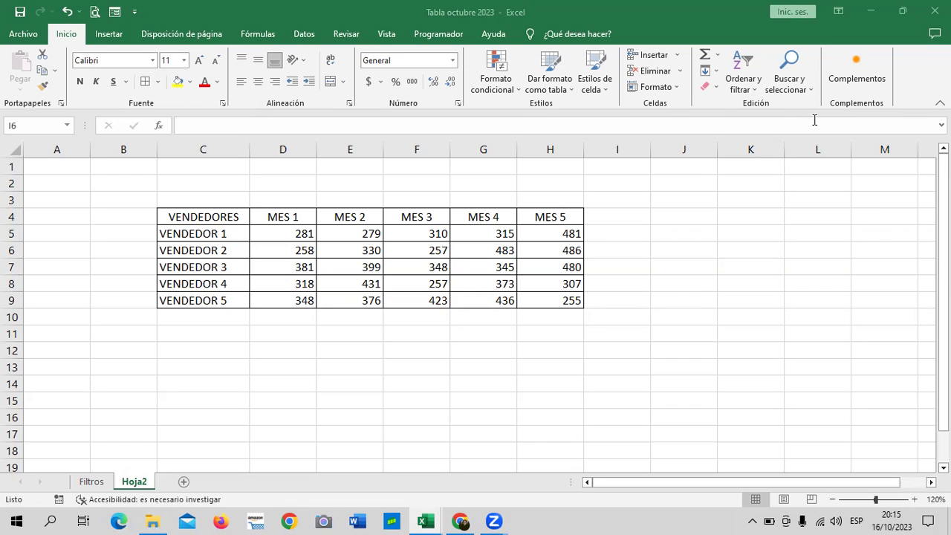
left_click(343, 233)
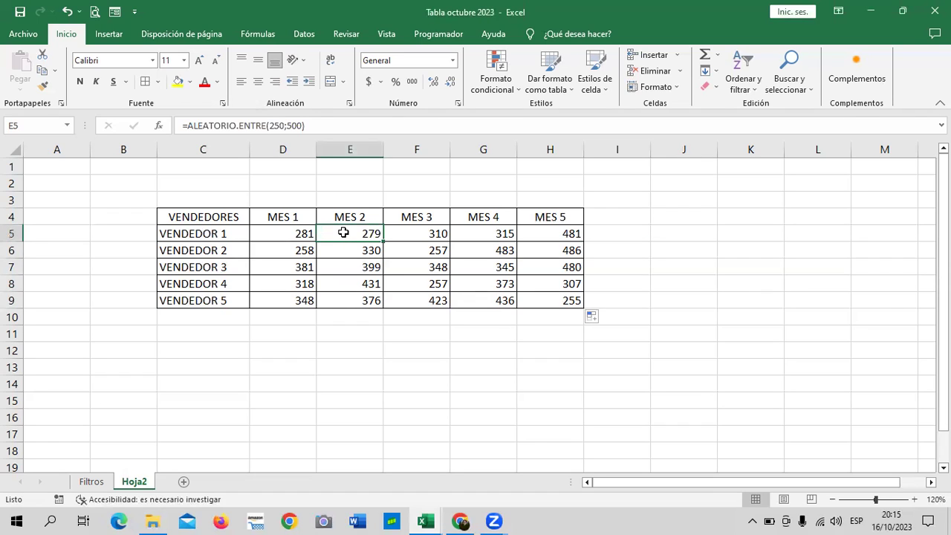
left_click(303, 233)
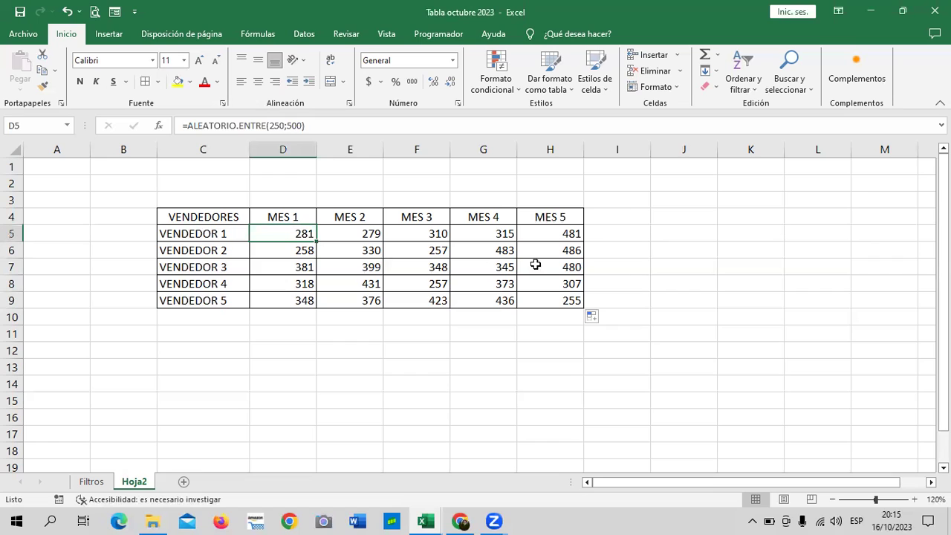
left_click(688, 290)
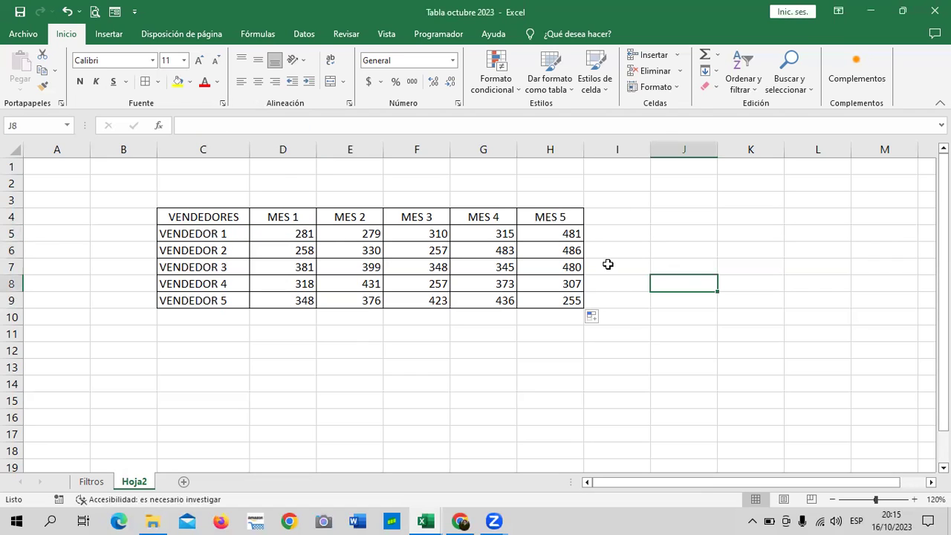
left_click(554, 236)
key("Down")
key("Down")
key("Down")
key("Down")
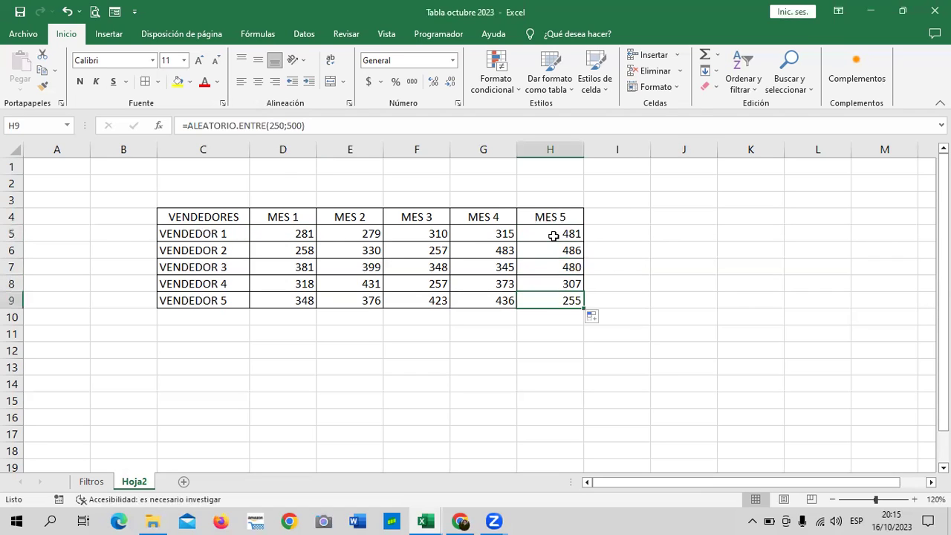
mouse_move(262, 232)
left_mouse_down()
mouse_move(389, 248)
mouse_move(552, 297)
left_mouse_up()
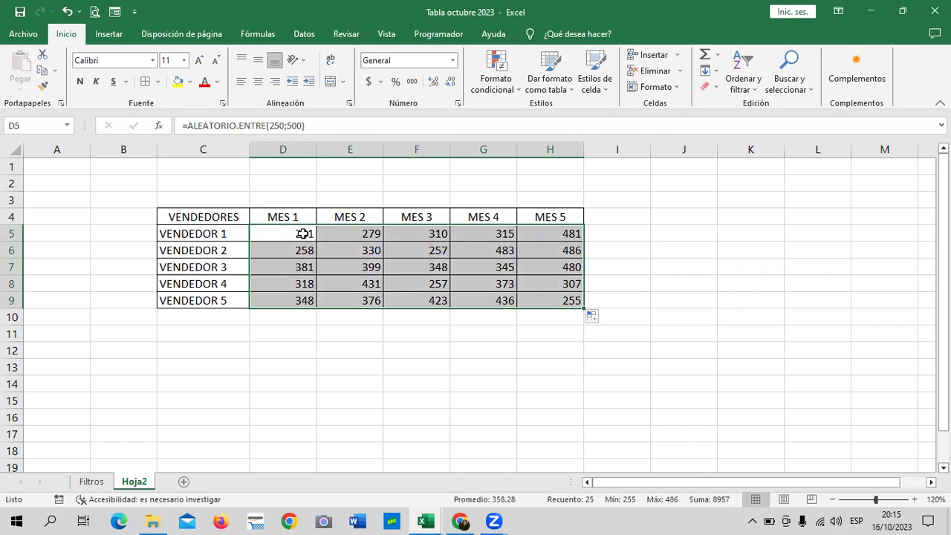
Copy D5:H9 and paste it back as values, then confirm D5 holds a plain number.
right_click(333, 230)
left_click(384, 220)
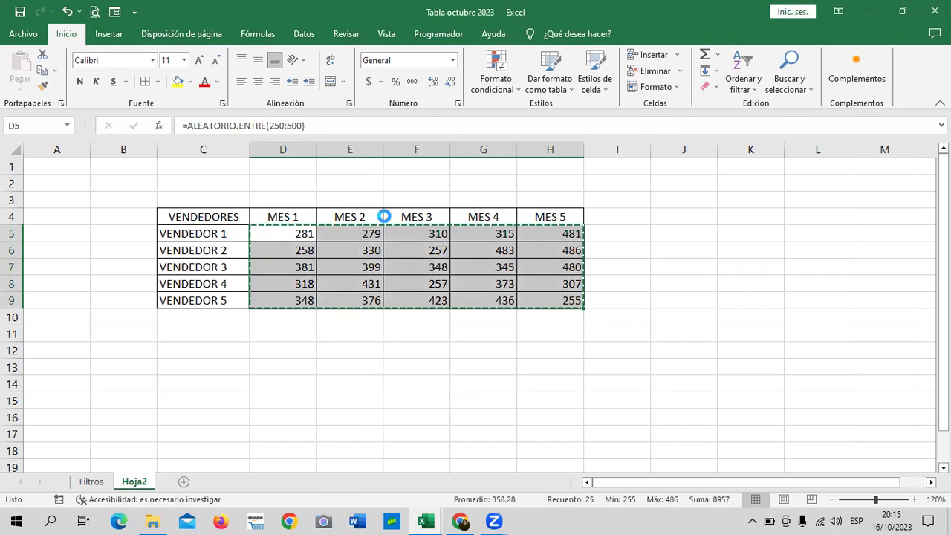
right_click(273, 234)
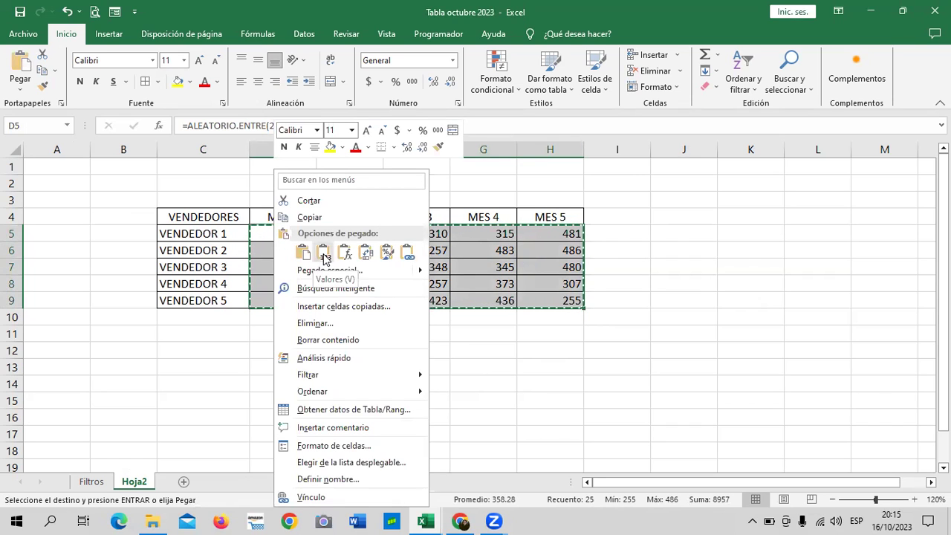
left_click(323, 252)
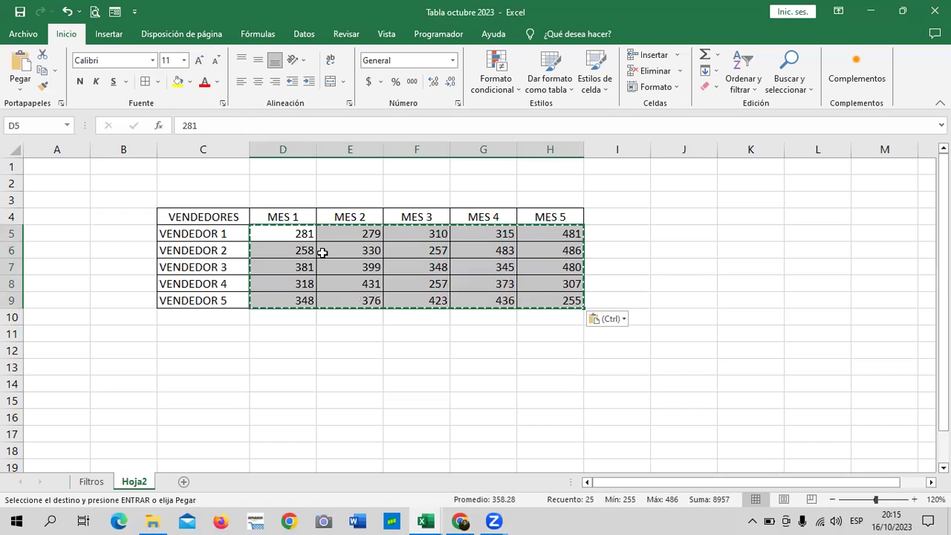
key("Escape")
left_click(699, 250)
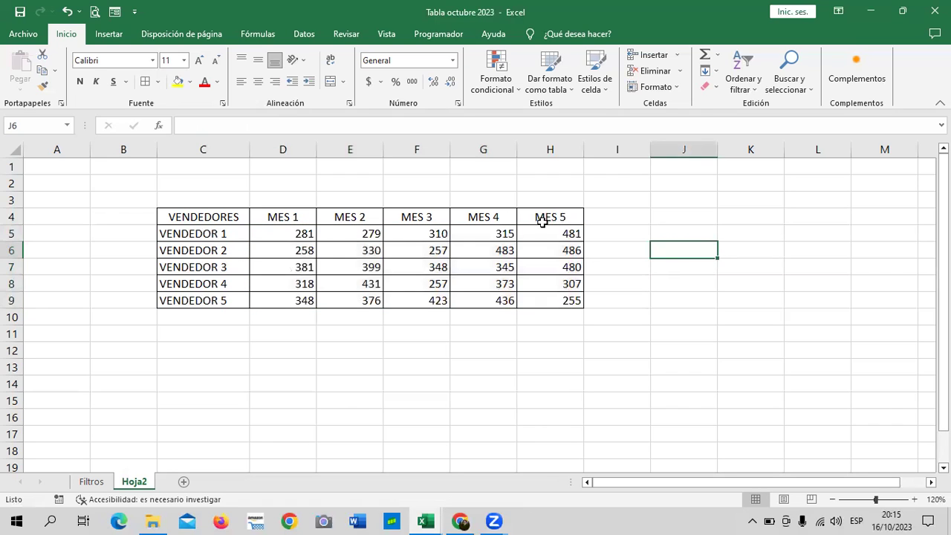
left_click(297, 236)
Give the monthly figures in D5:H9 accounting format with dollar signs and two decimals.
left_click(557, 297)
left_click(555, 253)
left_click(457, 237)
left_click(359, 263)
left_click(275, 269)
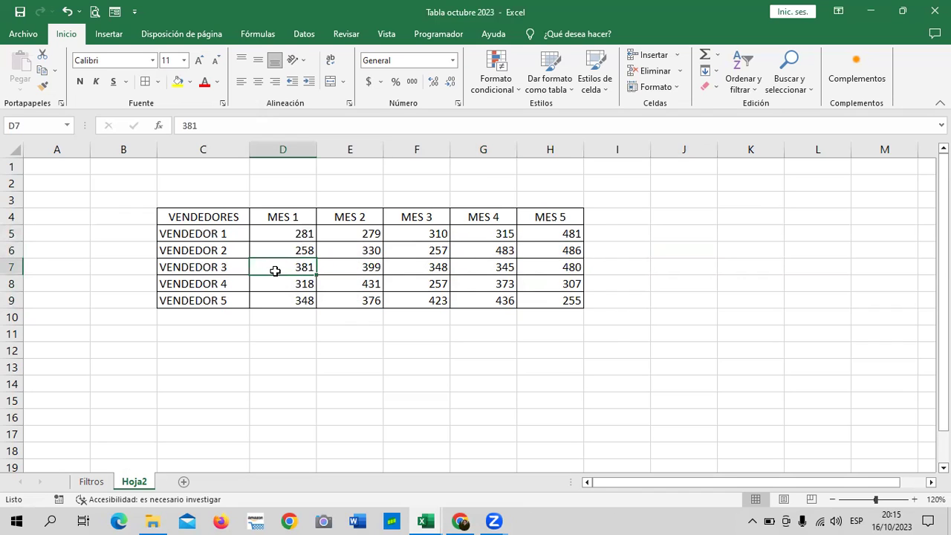
mouse_move(287, 234)
left_mouse_down()
mouse_move(491, 274)
mouse_move(543, 299)
left_mouse_up()
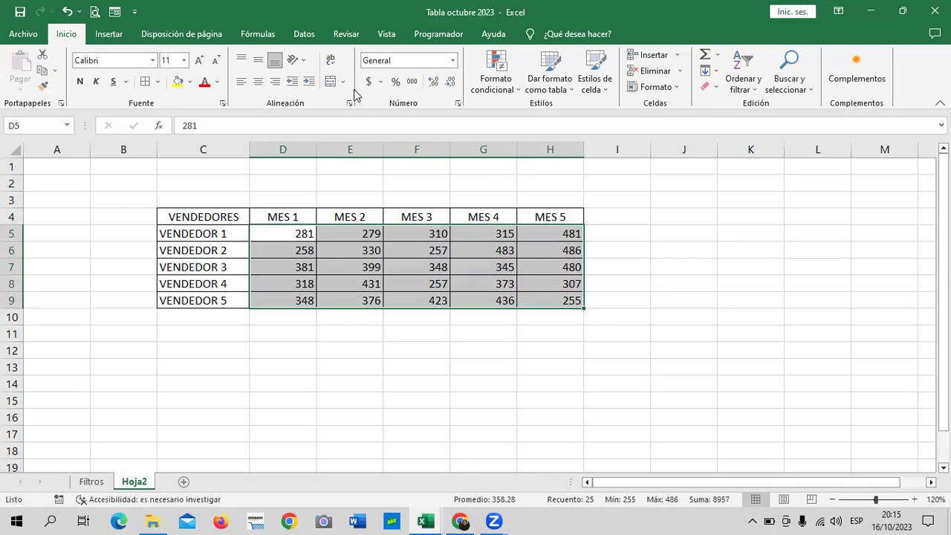
left_click(368, 81)
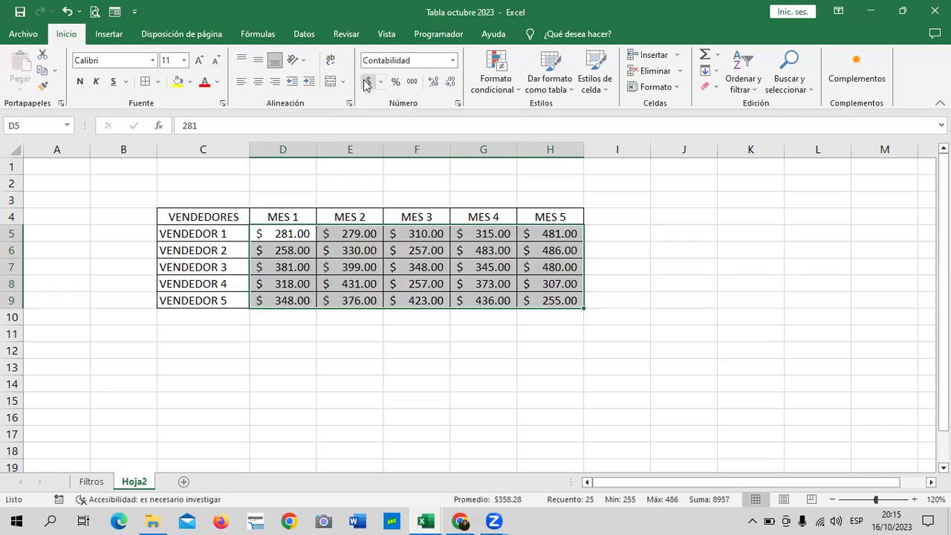
Check the formatted values in F6 and H7, compare a Filtros currency amount, then return to Hoja2.
left_click(685, 264)
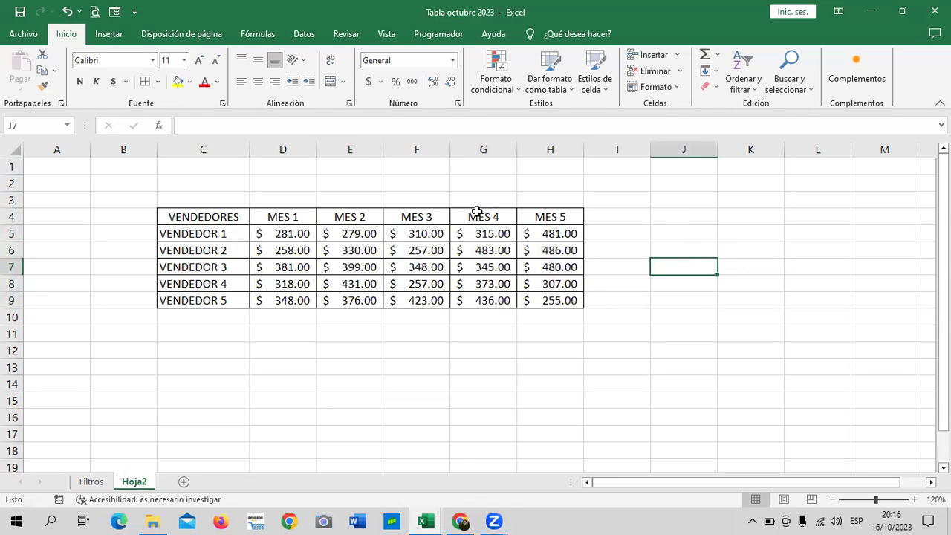
left_click(390, 253)
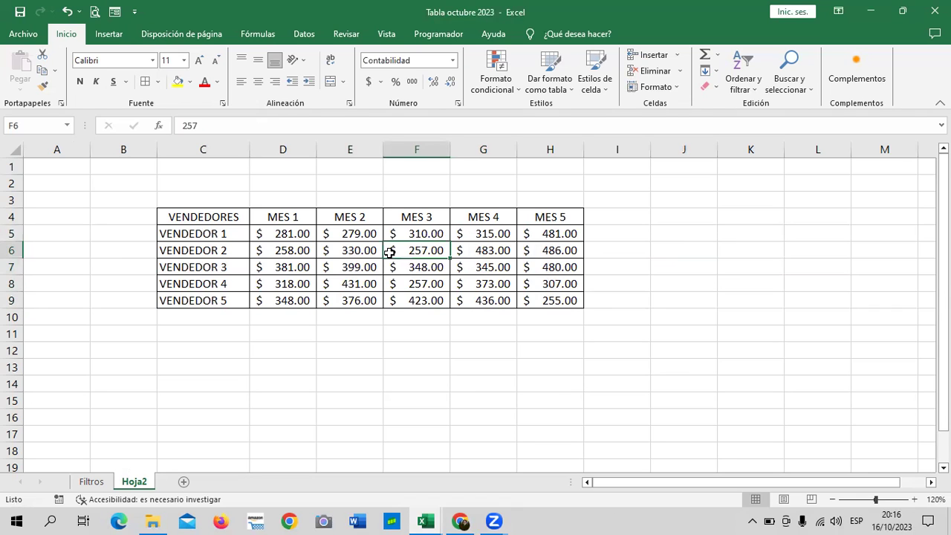
left_click(525, 271)
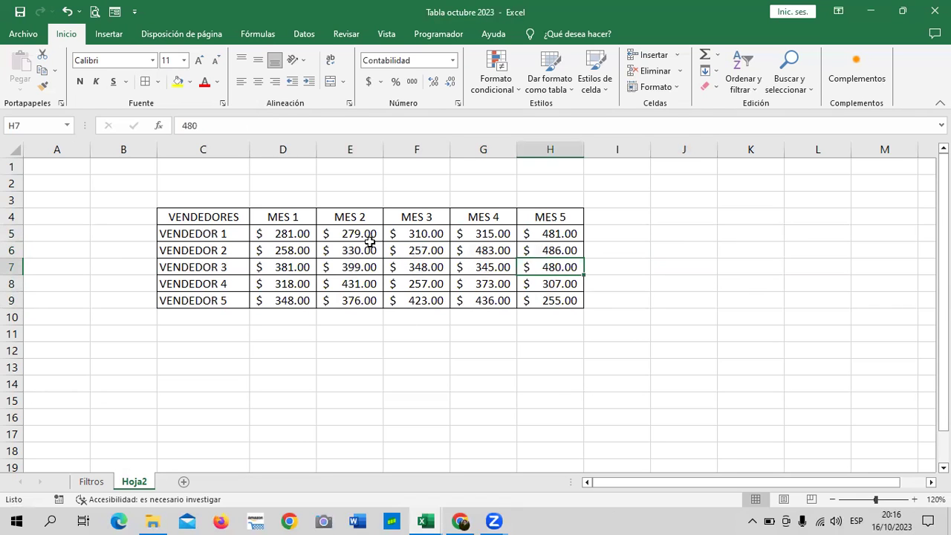
left_click(92, 482)
left_click(360, 314)
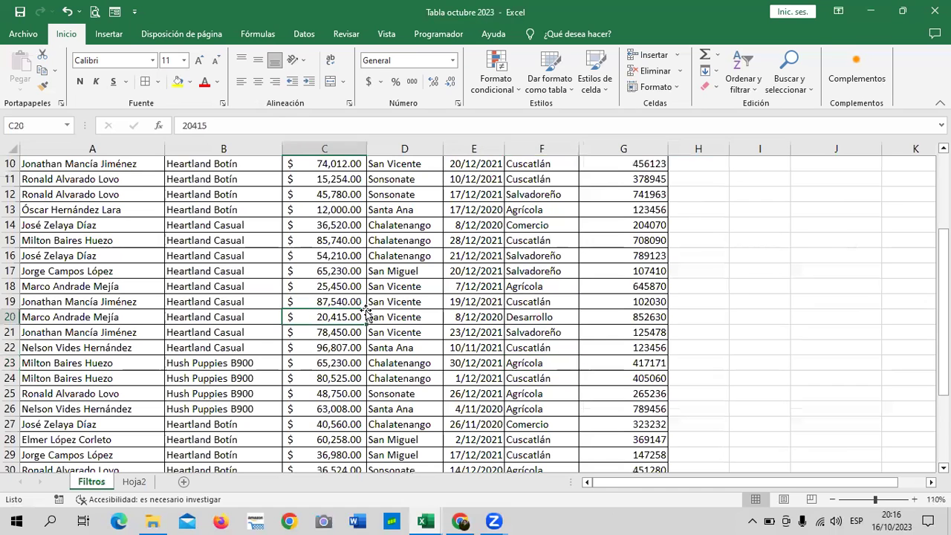
left_click(149, 483)
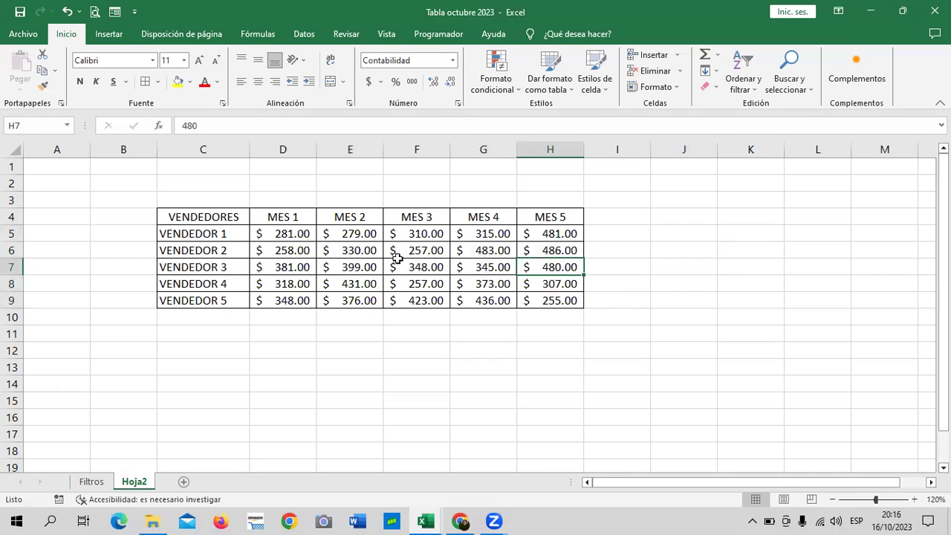
left_click(392, 251)
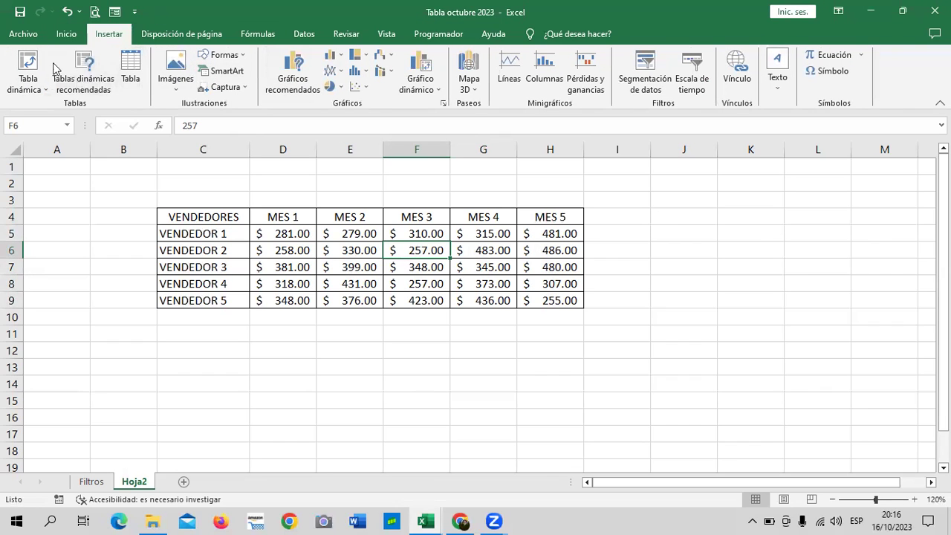
Create a table from $C$4:$H$9 with 'La tabla tiene encabezados' checked.
left_click(132, 65)
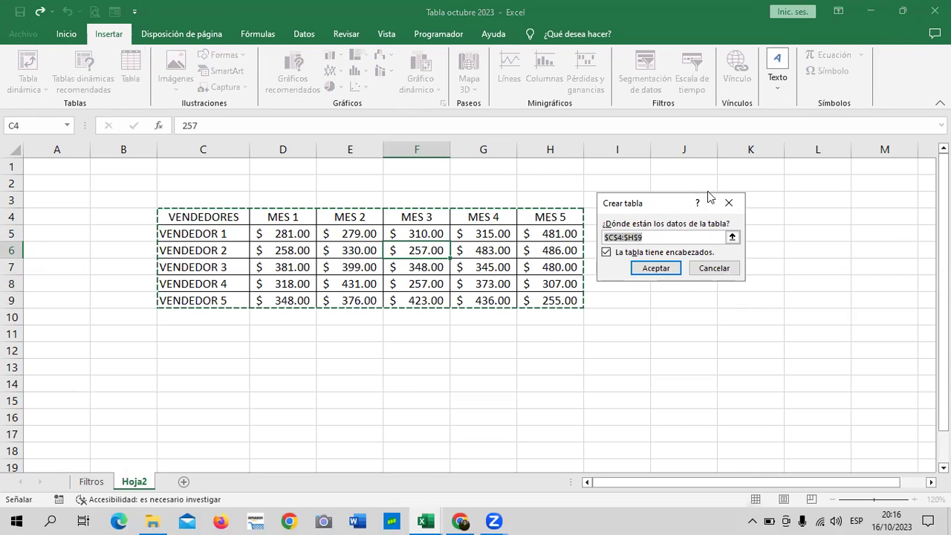
left_click_drag(711, 198, 748, 190)
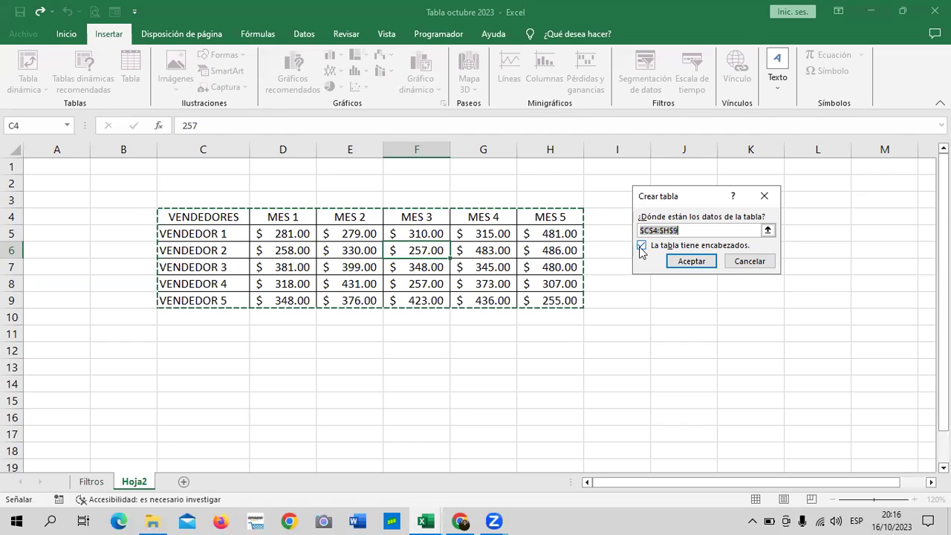
left_click(678, 264)
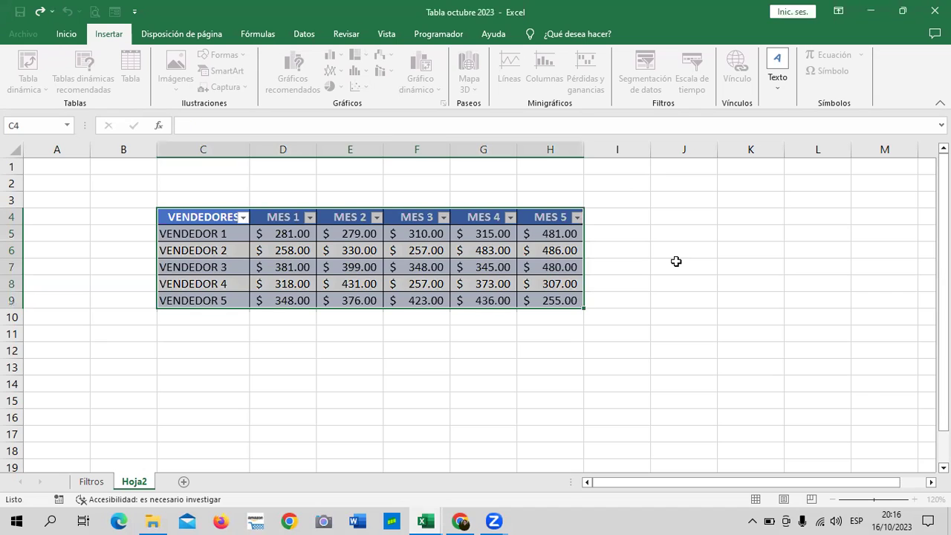
left_click(701, 235)
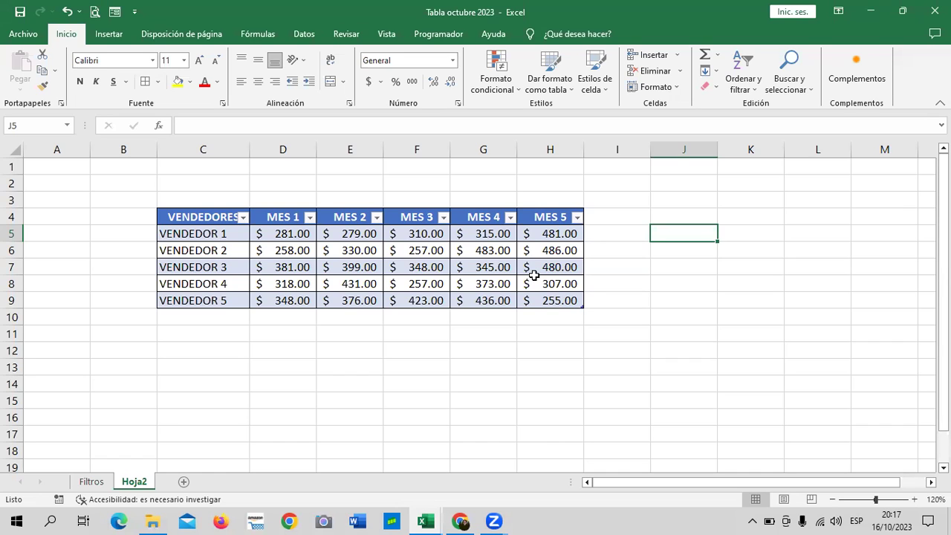
left_click(376, 265)
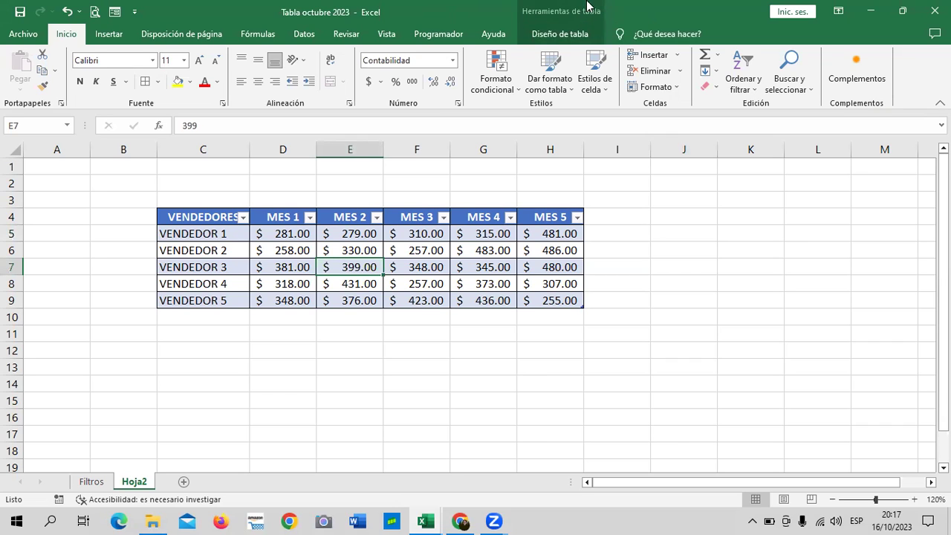
Select a cell inside Tabla2 so the Diseño de tabla contextual tab appears and becomes active.
left_click(573, 39)
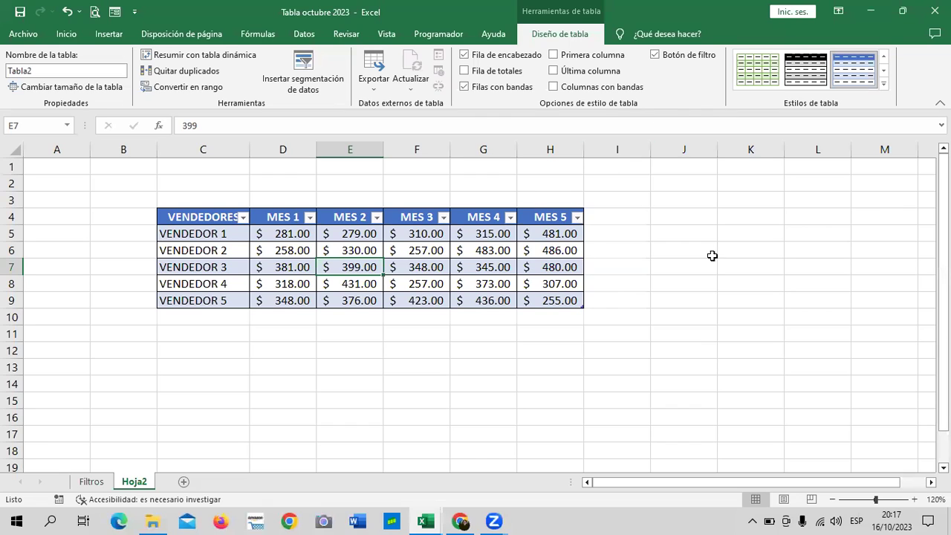
left_click(483, 247)
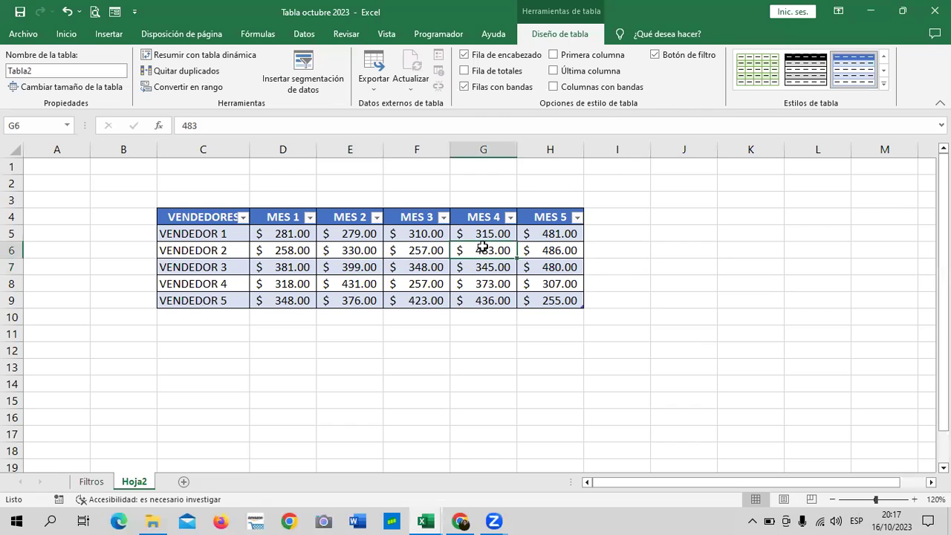
left_click(262, 250)
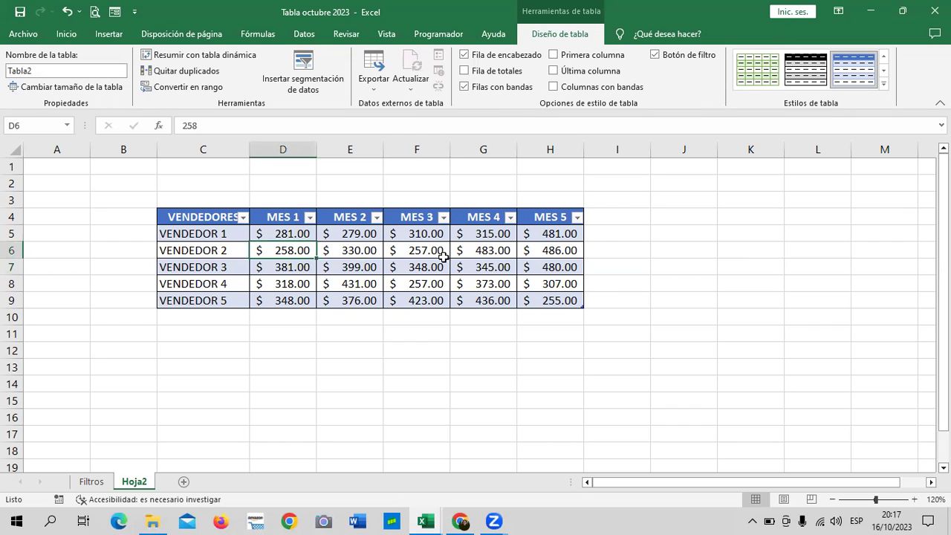
left_click(722, 279)
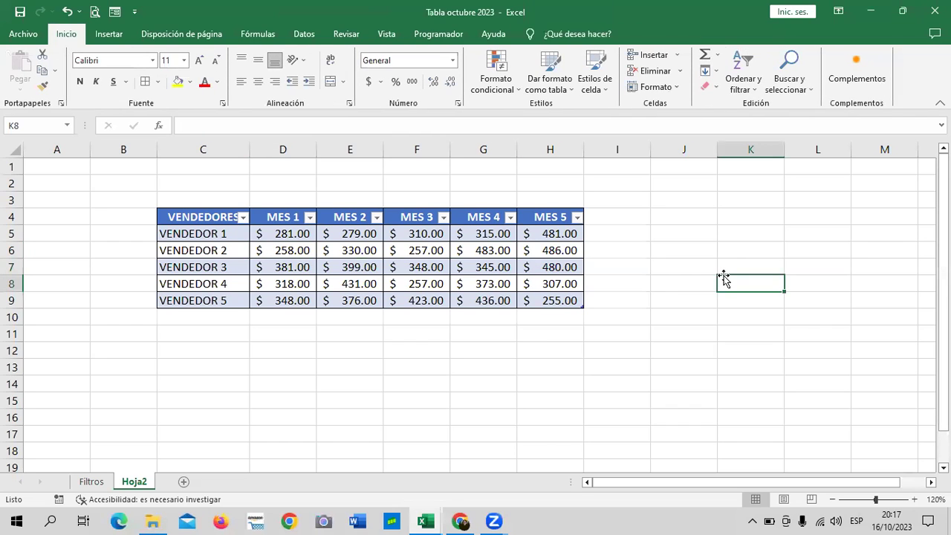
left_click(415, 250)
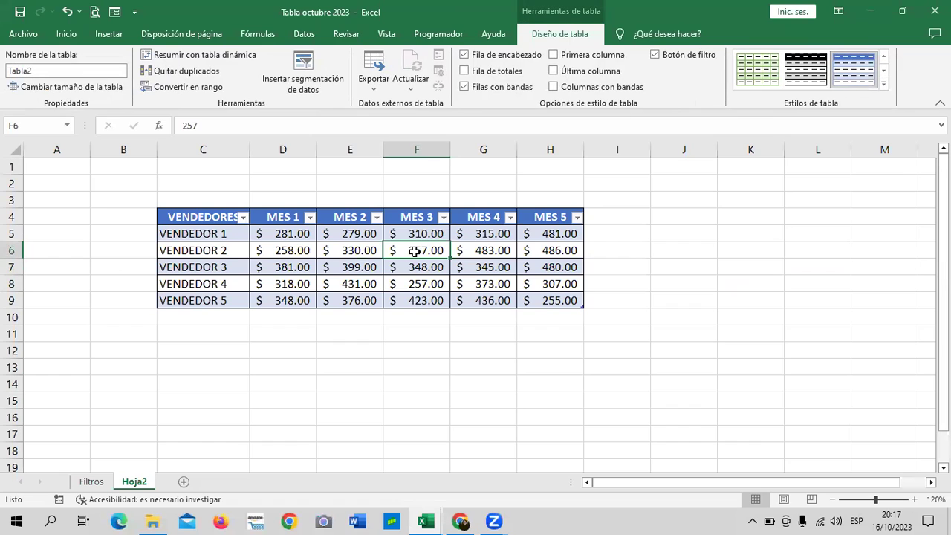
left_click_drag(743, 253, 736, 262)
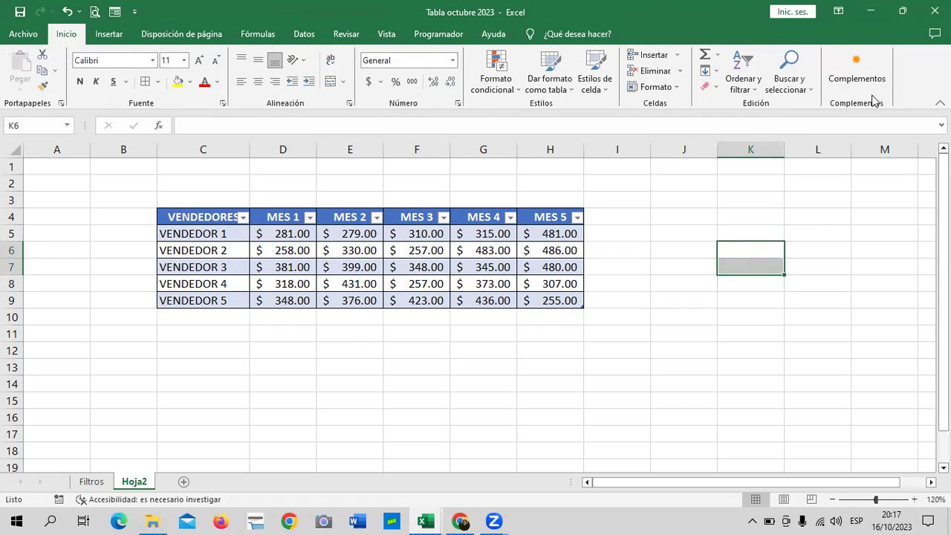
left_click(774, 338)
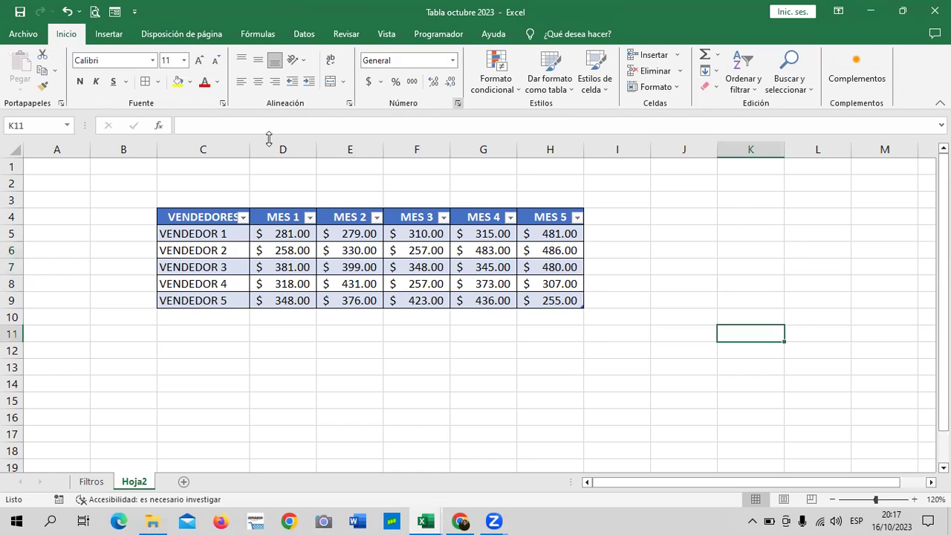
left_click(709, 253)
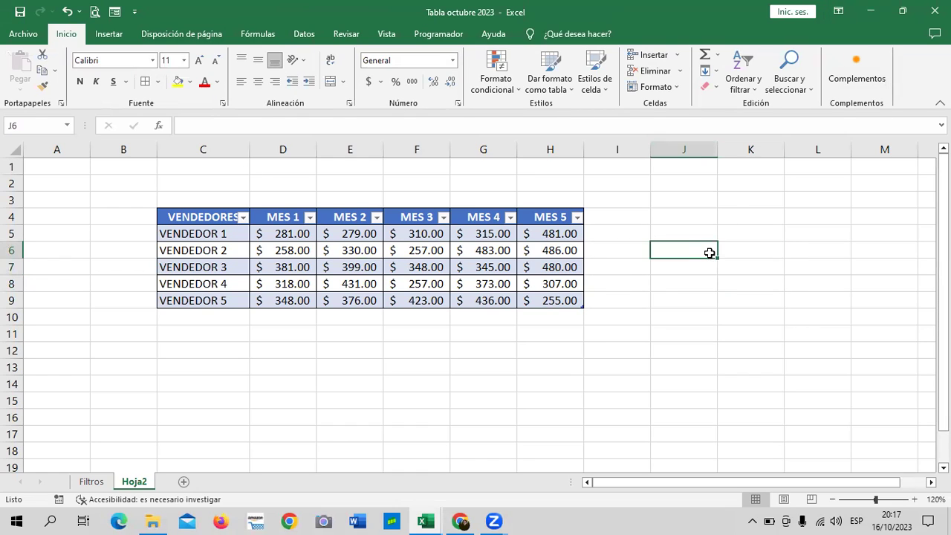
left_click(411, 279)
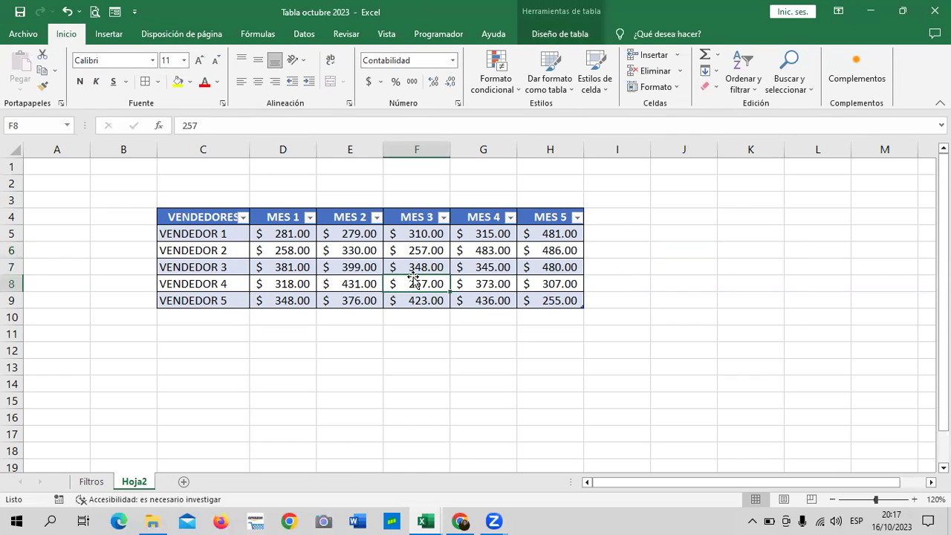
left_click(559, 35)
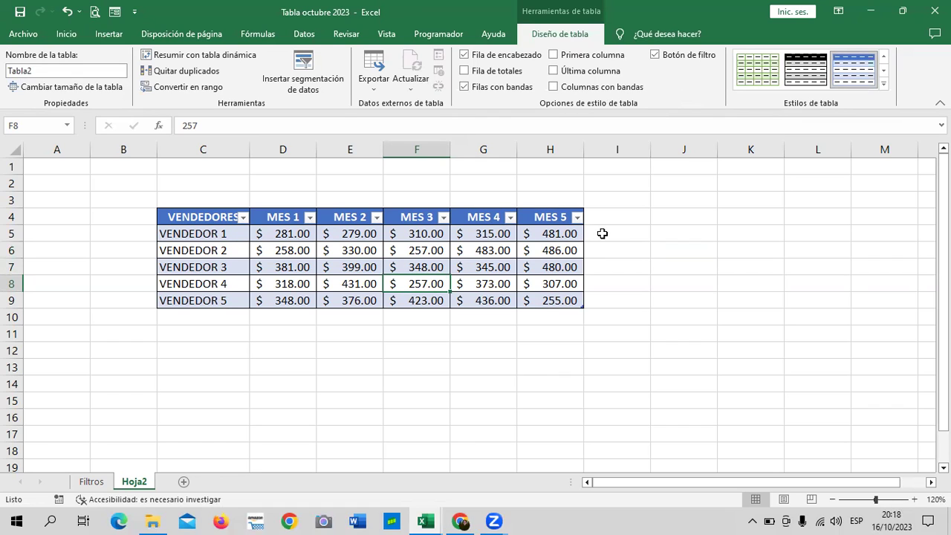
Apply Naranja, Estilo de tabla medio 10 from the expanded table styles gallery.
left_click(884, 87)
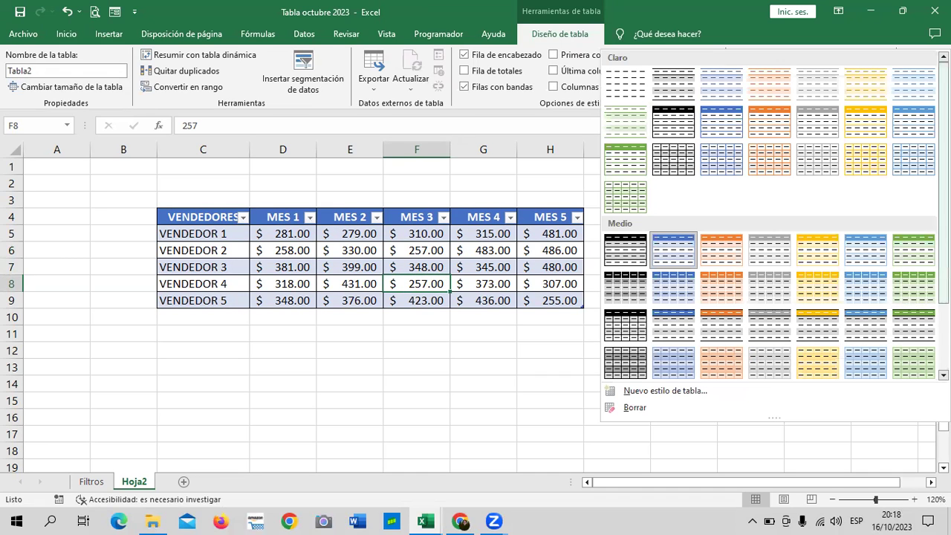
scroll(747, 335, "down", 3)
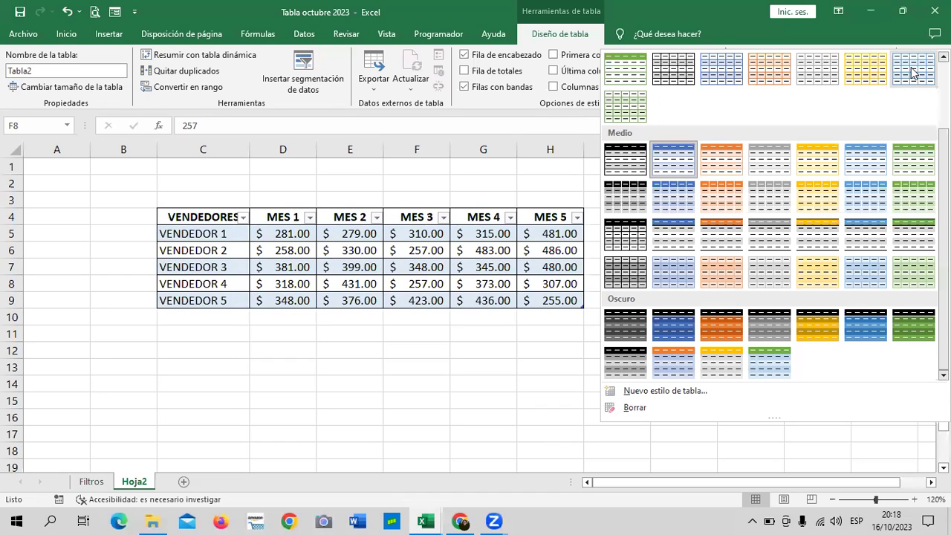
scroll(944, 223, "up", 2)
scroll(773, 215, "up", 1)
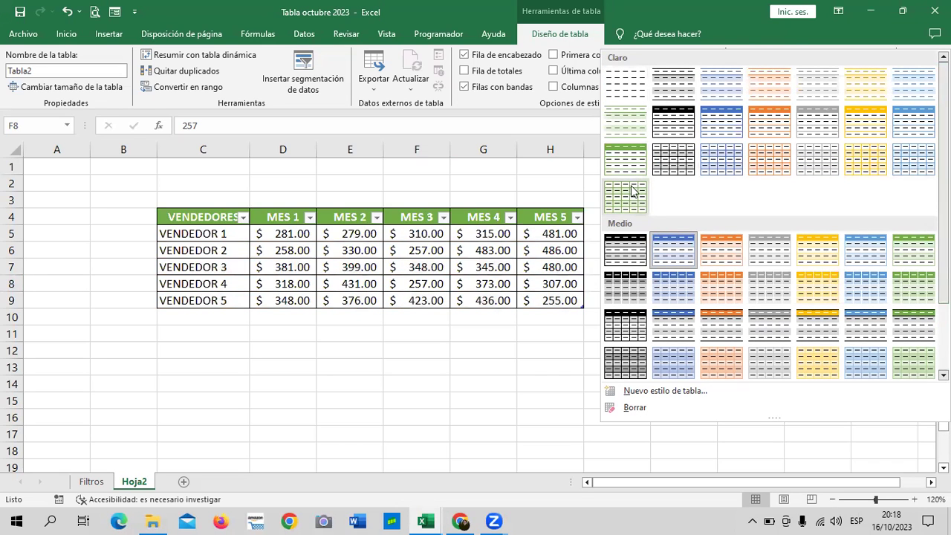
left_click(726, 288)
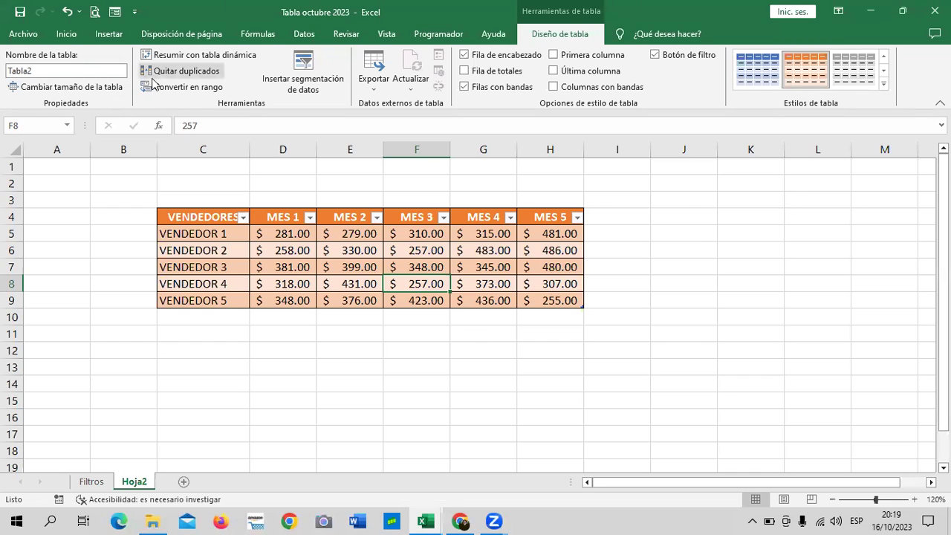
Convert the orange table to a normal range with Convertir en rango, confirming Sí.
left_click(194, 90)
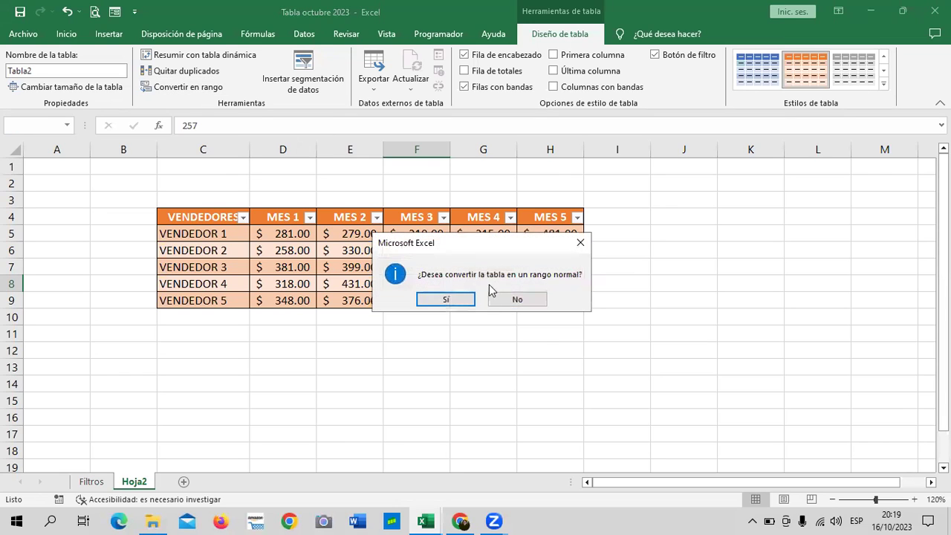
left_click(449, 297)
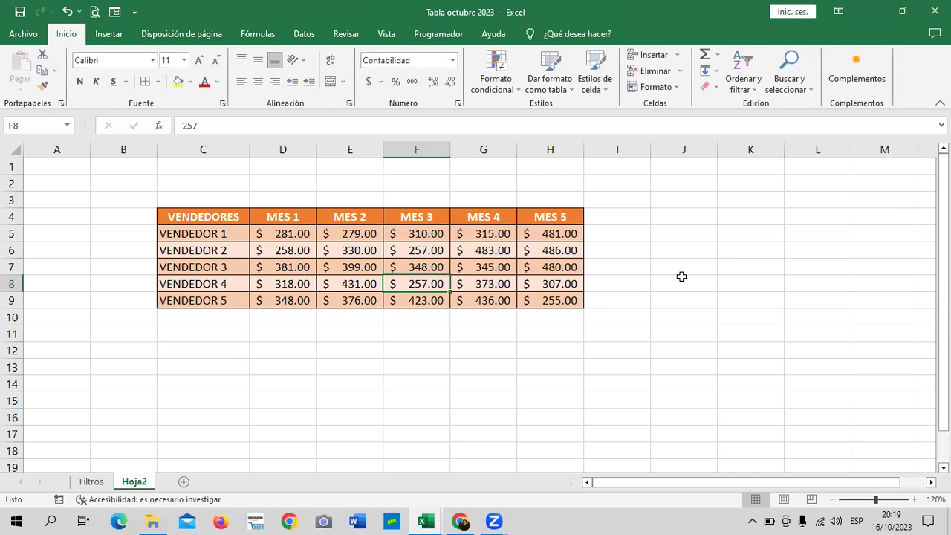
left_click(721, 266)
left_click(452, 277)
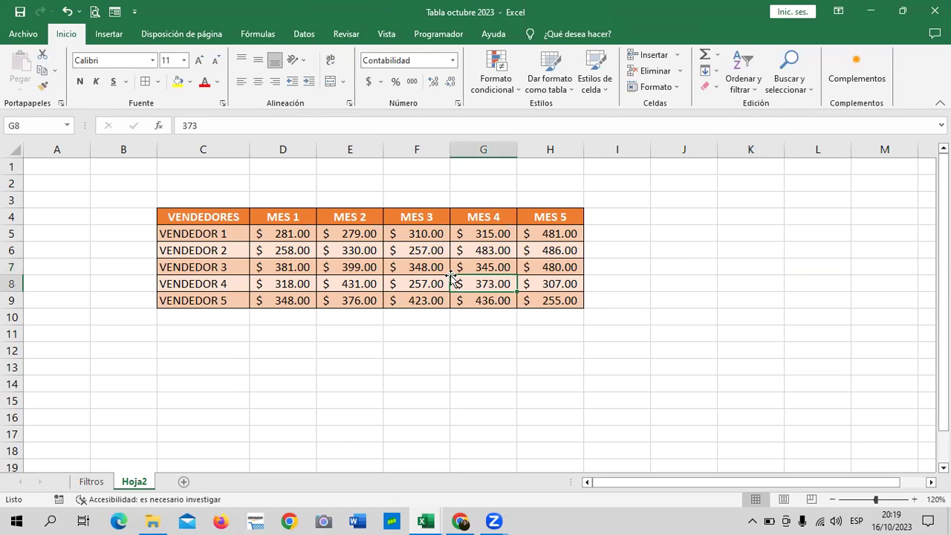
left_click(272, 268)
left_click(218, 289)
left_click(405, 281)
Inspect cells such as F5, MES 4 and E7 in the converted range, then return to Excel.
left_click(530, 267)
left_click(662, 249)
left_click(448, 231)
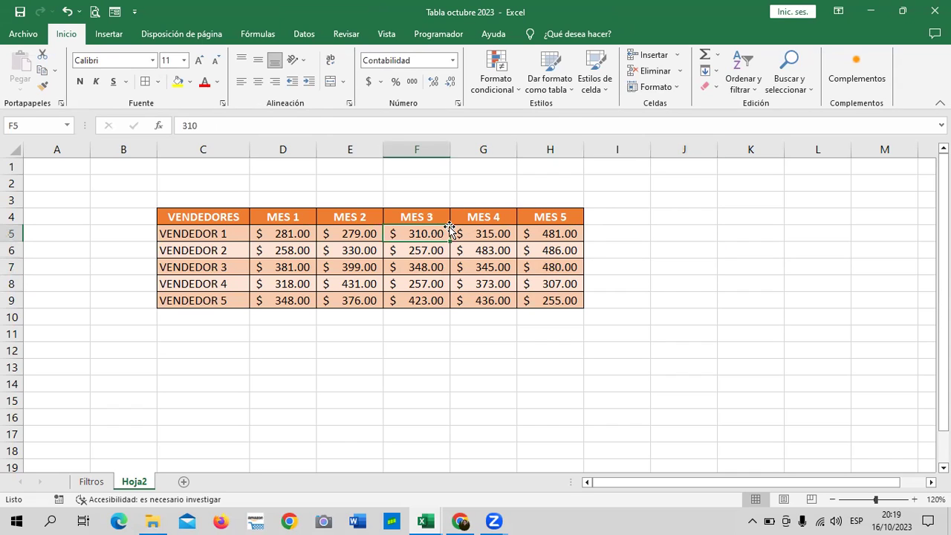
left_click(379, 273)
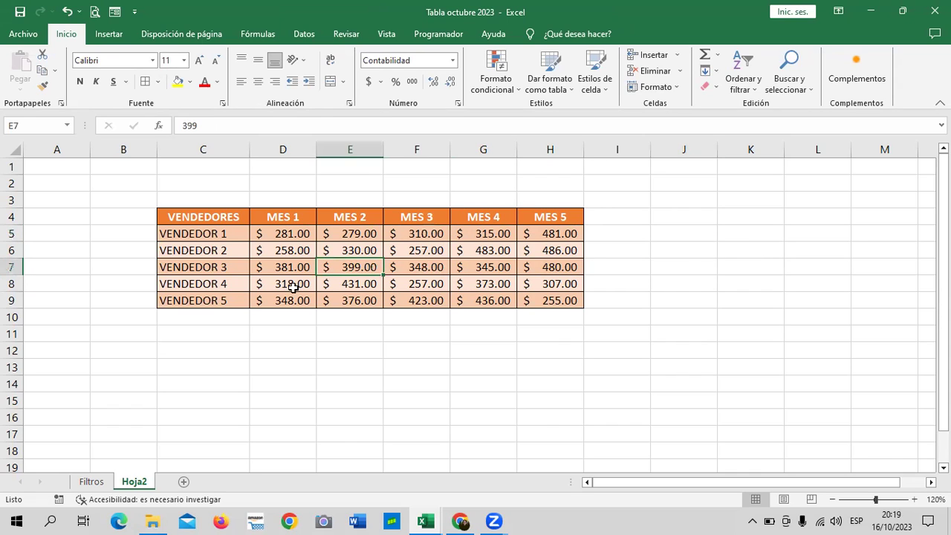
left_click(204, 269)
left_click(499, 219)
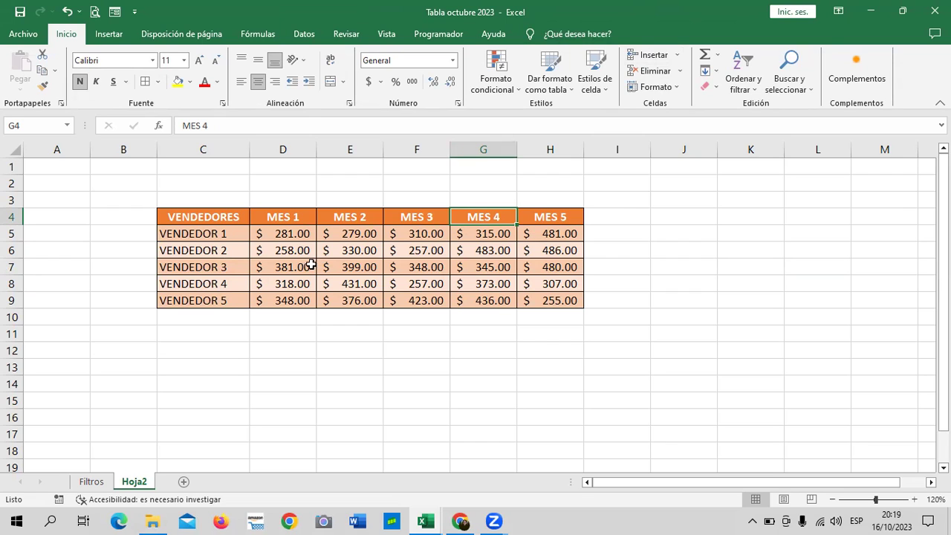
left_click(669, 271)
left_click(349, 266)
left_click(710, 286)
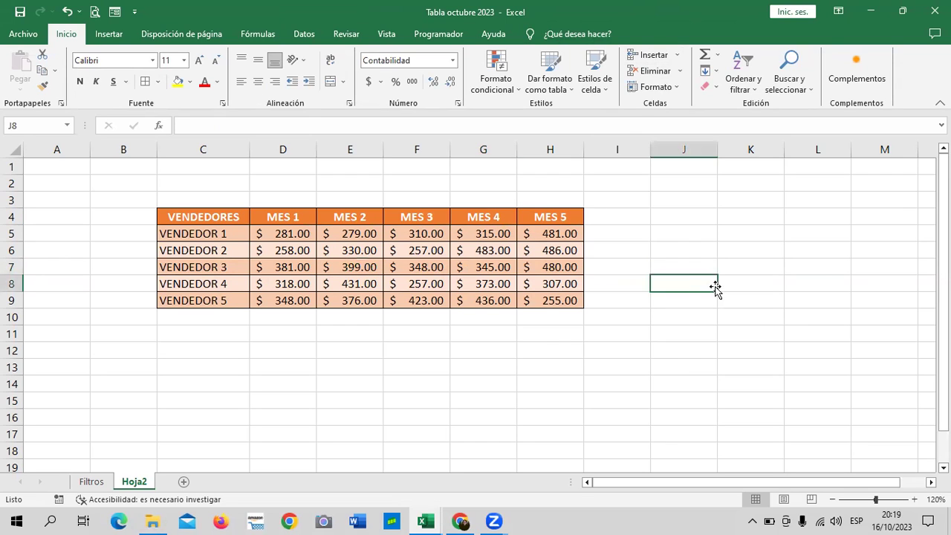
left_click(429, 269)
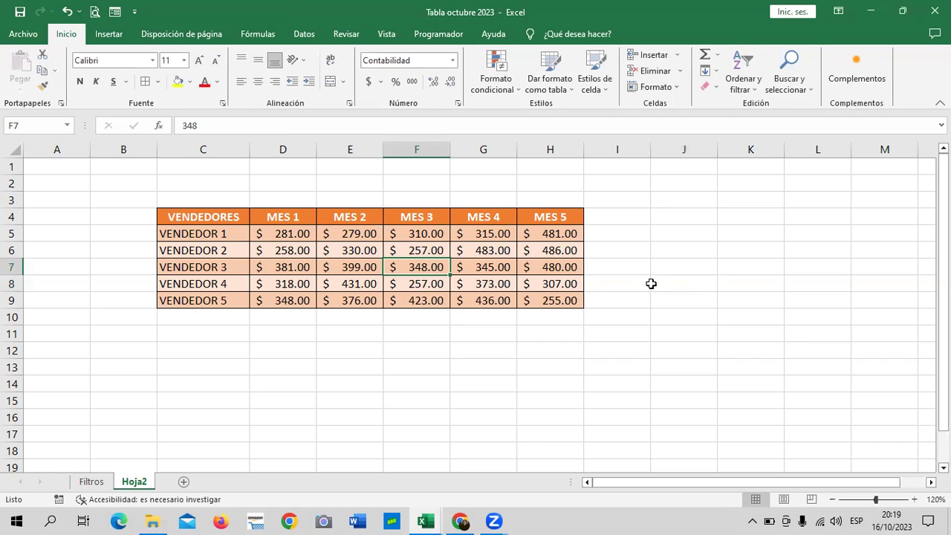
left_click(675, 364)
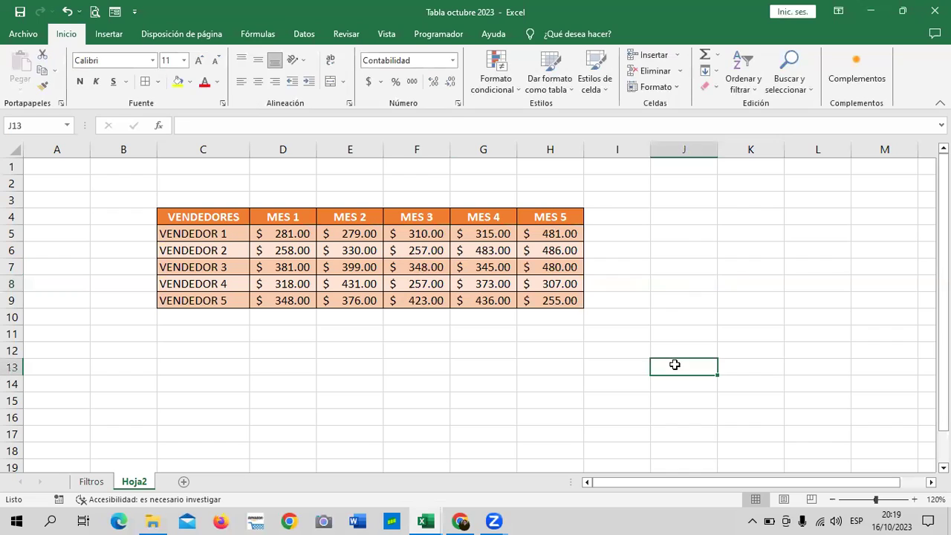
left_click(484, 519)
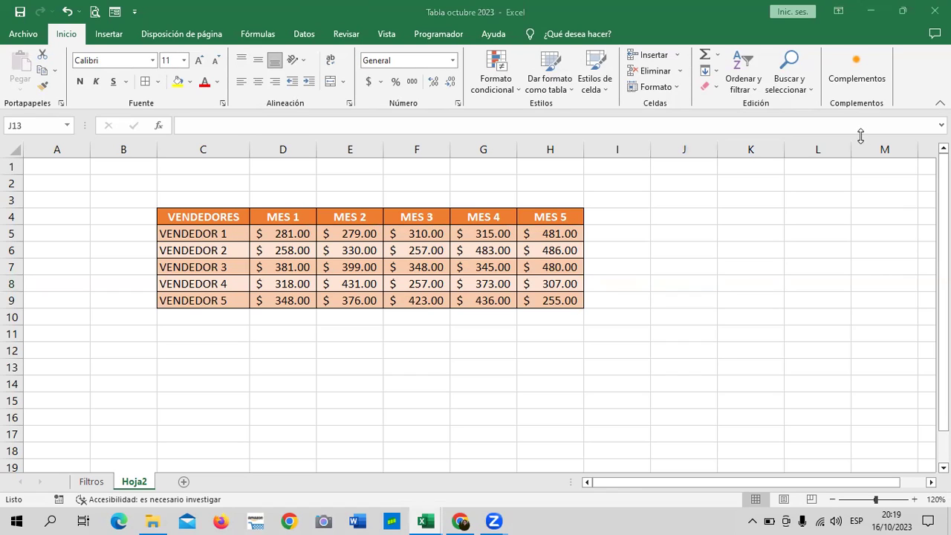
left_click(91, 483)
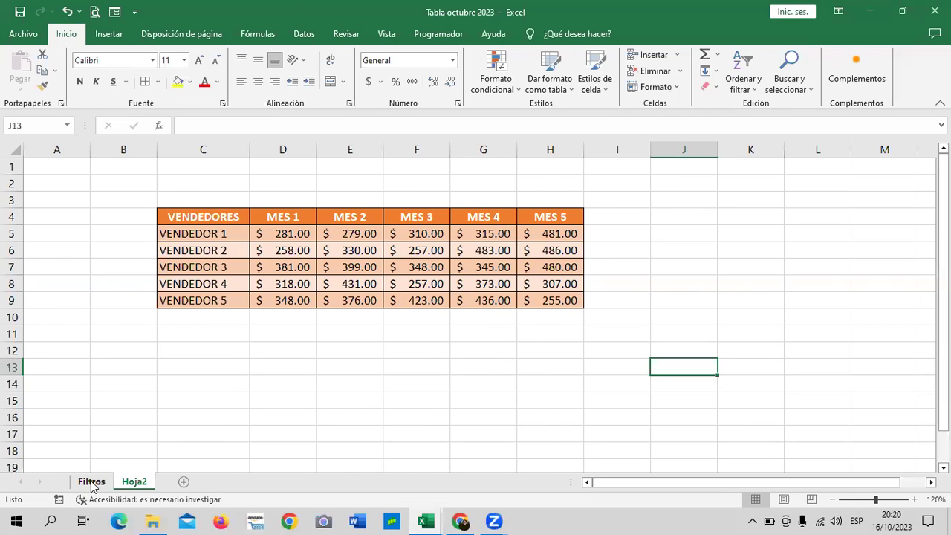
Switch to the Filtros sheet and scroll through its sales records.
left_click(92, 481)
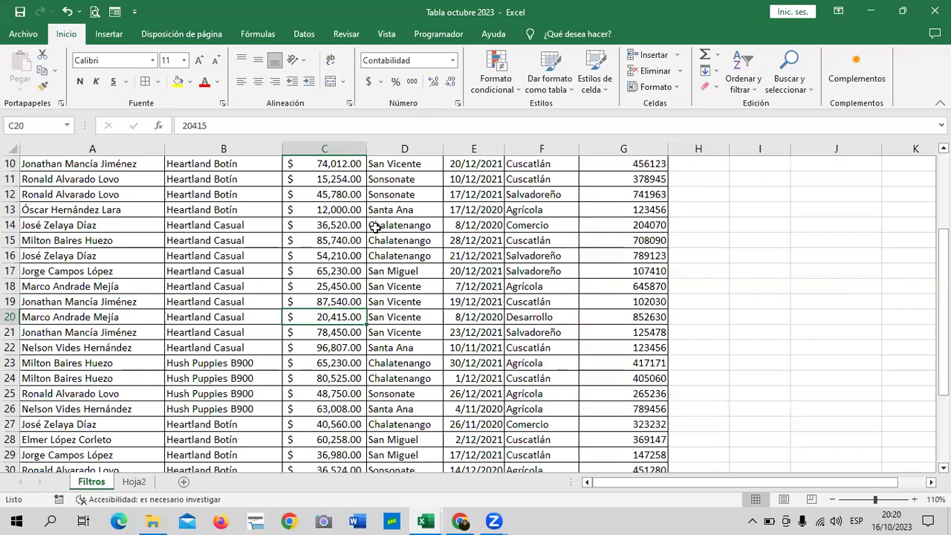
scroll(375, 227, "up", 3)
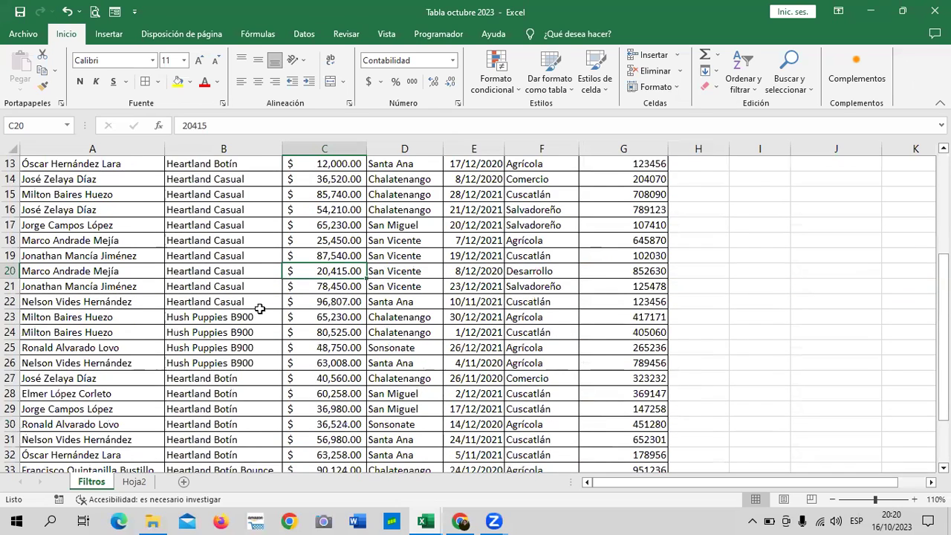
scroll(260, 307, "up", 4)
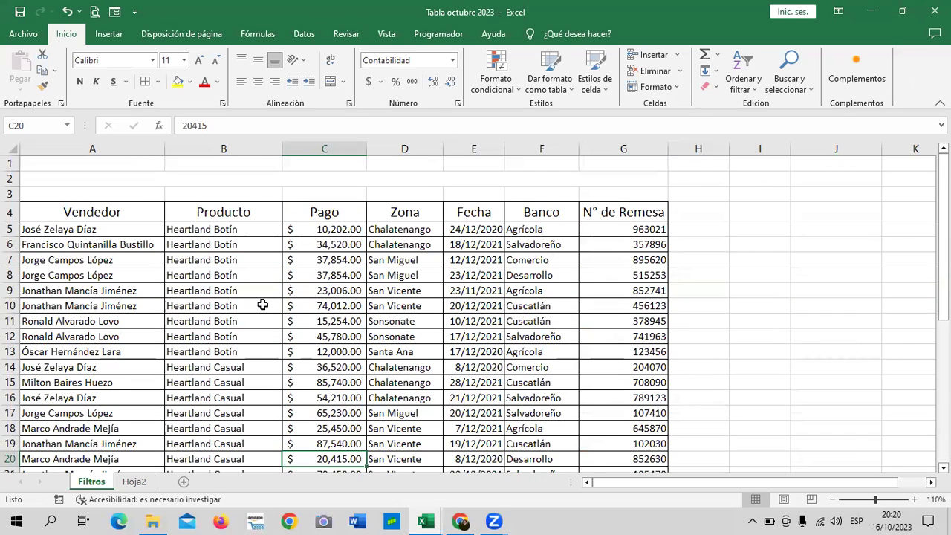
scroll(484, 278, "down", 1)
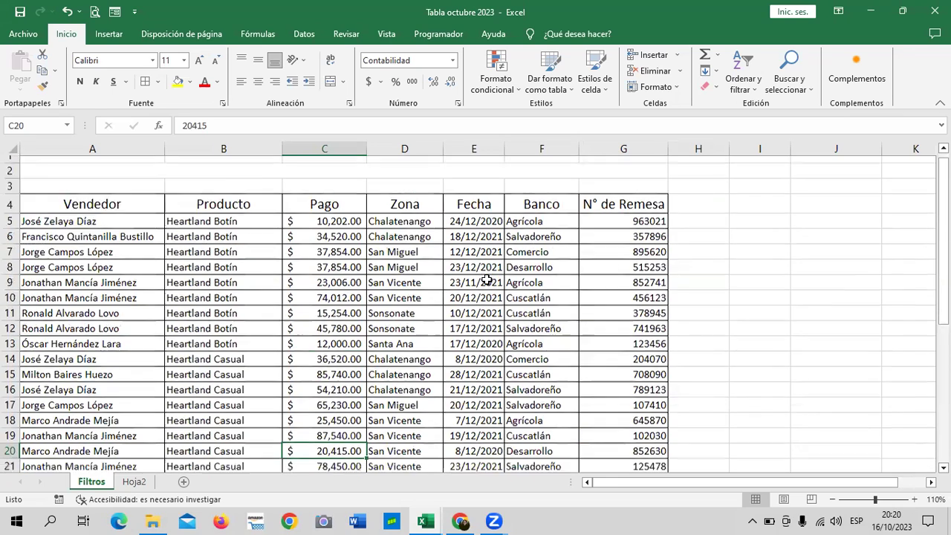
scroll(484, 278, "down", 3)
scroll(483, 320, "down", 2)
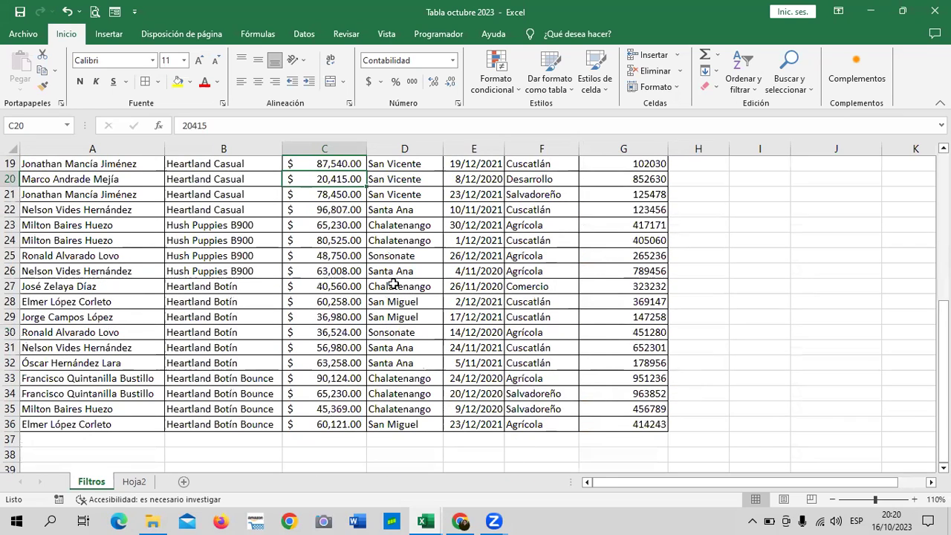
Inspect the Hush Puppies B900 and Sonsonate cells and empty cells beside the data.
left_click(196, 220)
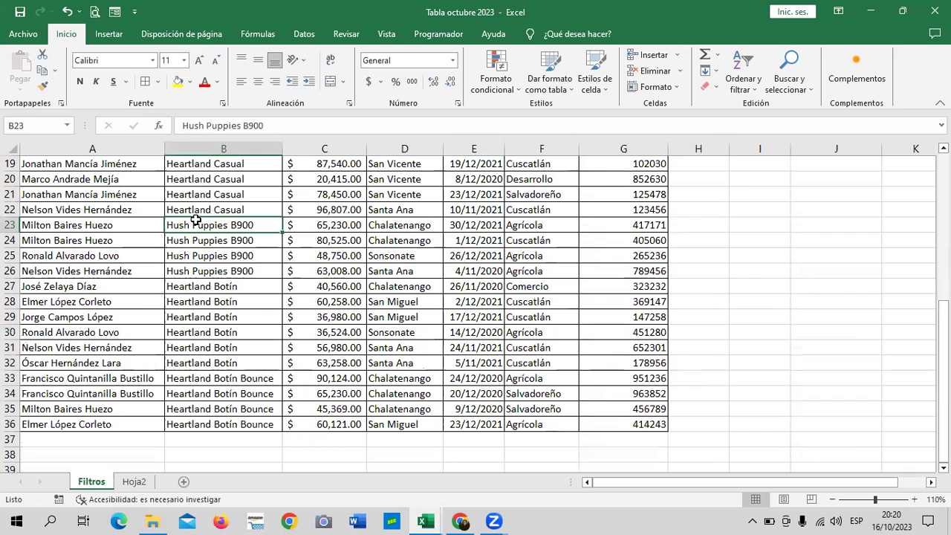
left_click(422, 258)
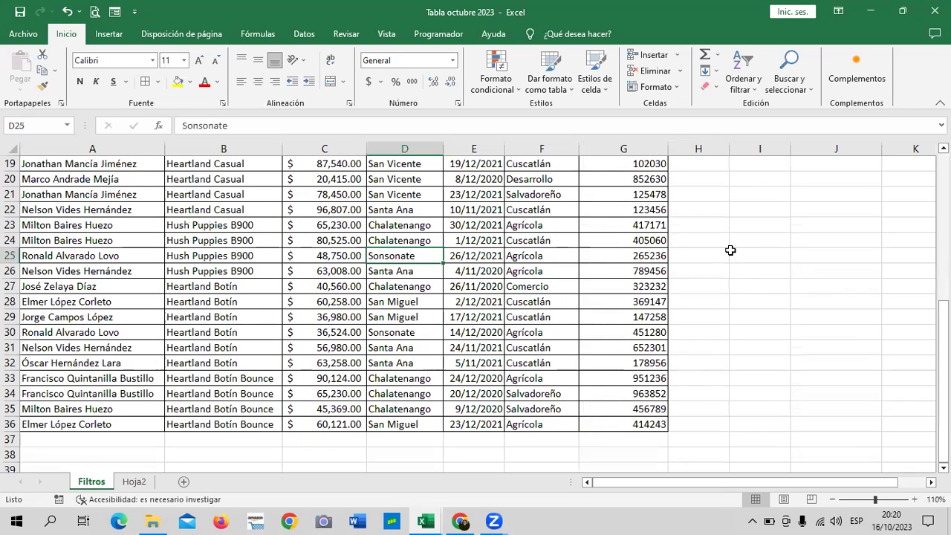
left_click(770, 222)
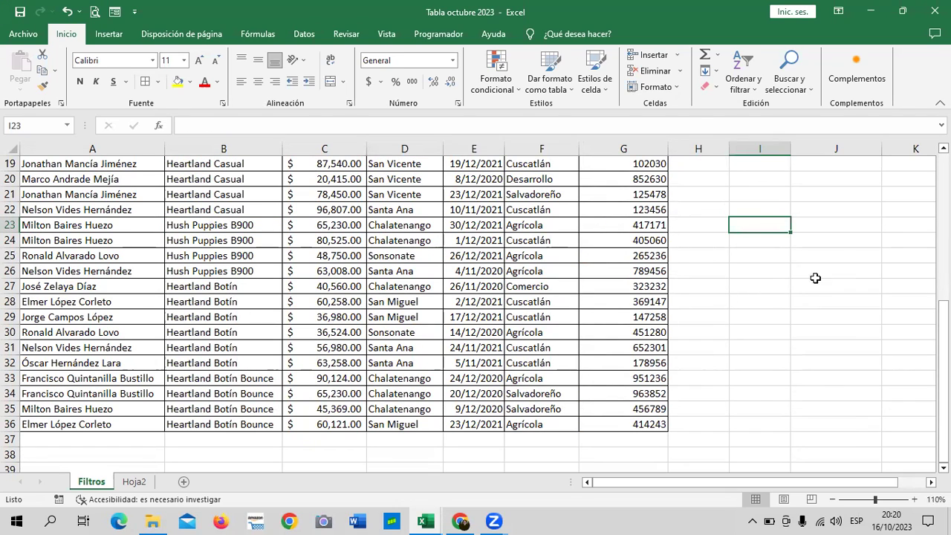
left_click(843, 250)
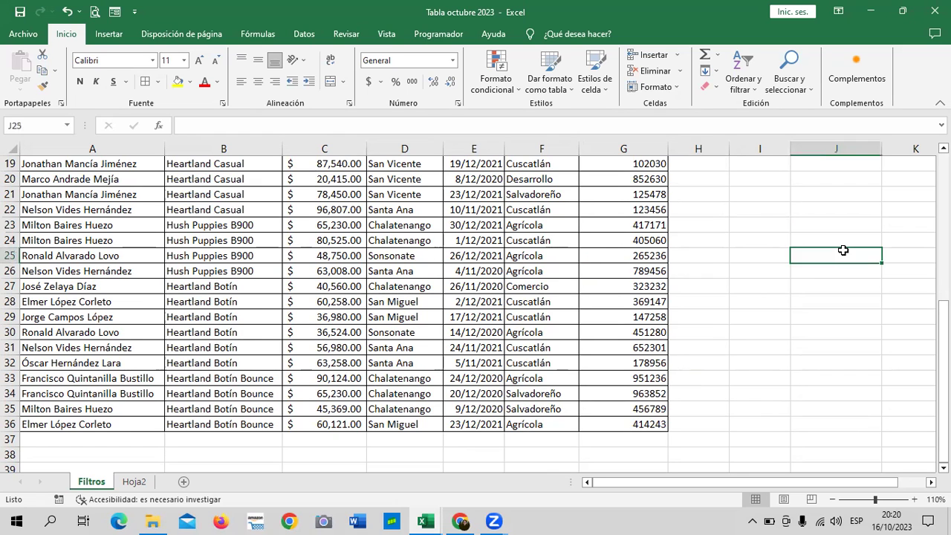
left_click(820, 214)
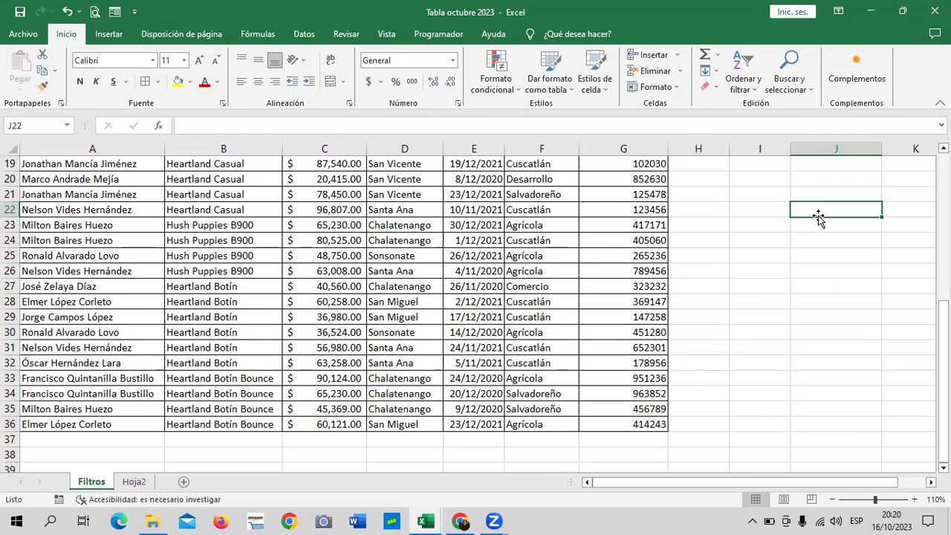
scroll(818, 216, "up", 3)
left_click(828, 244)
scroll(818, 297, "up", 3)
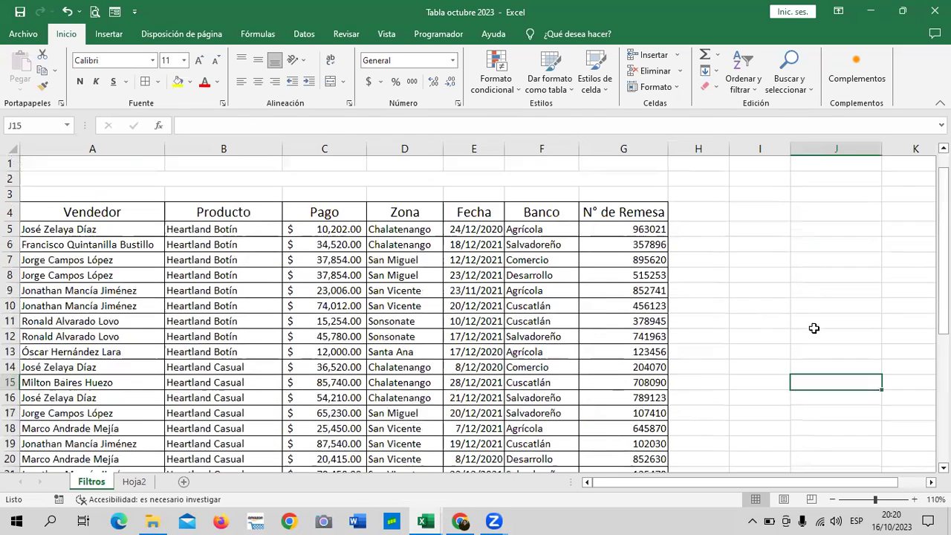
left_click(818, 250)
left_click(758, 289)
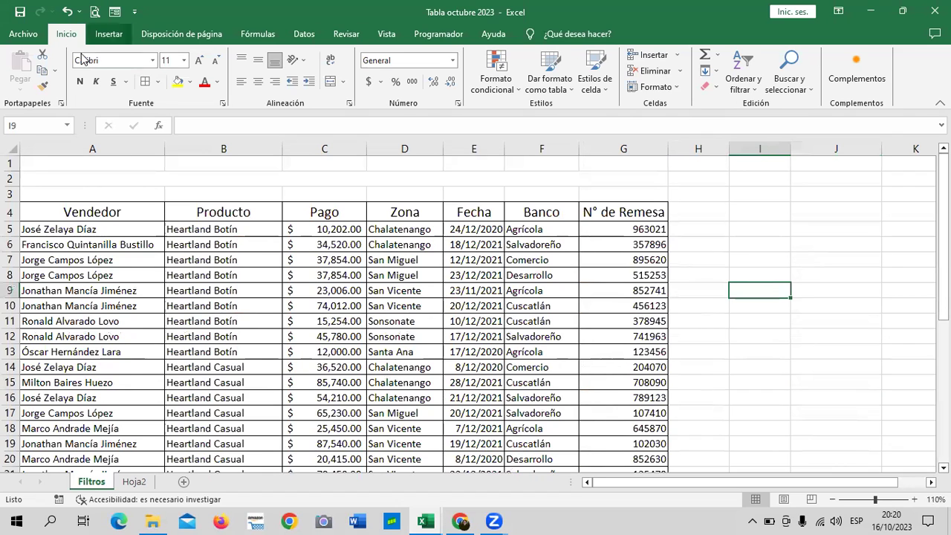
Start an Insertar > Tabla, cancel it, and select a cell inside the sales data.
left_click(113, 35)
left_click(130, 73)
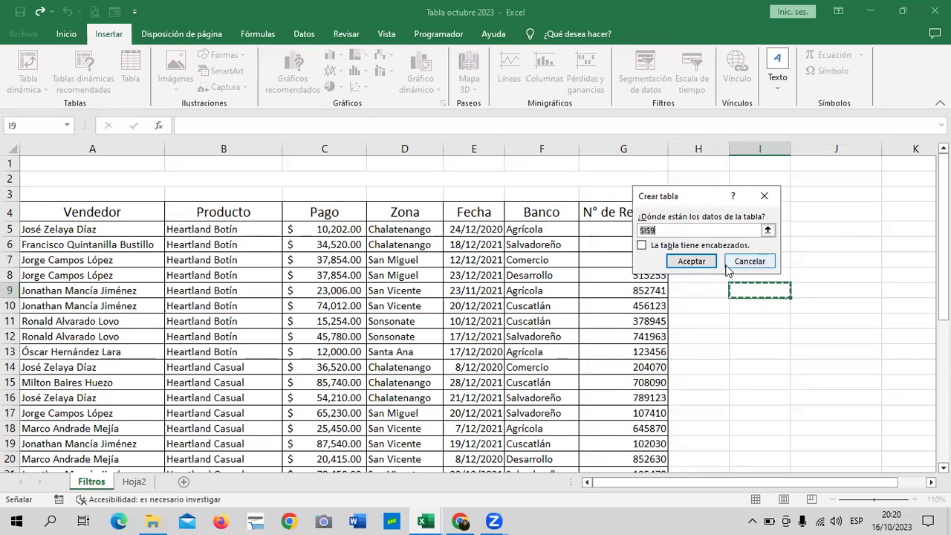
left_click(761, 261)
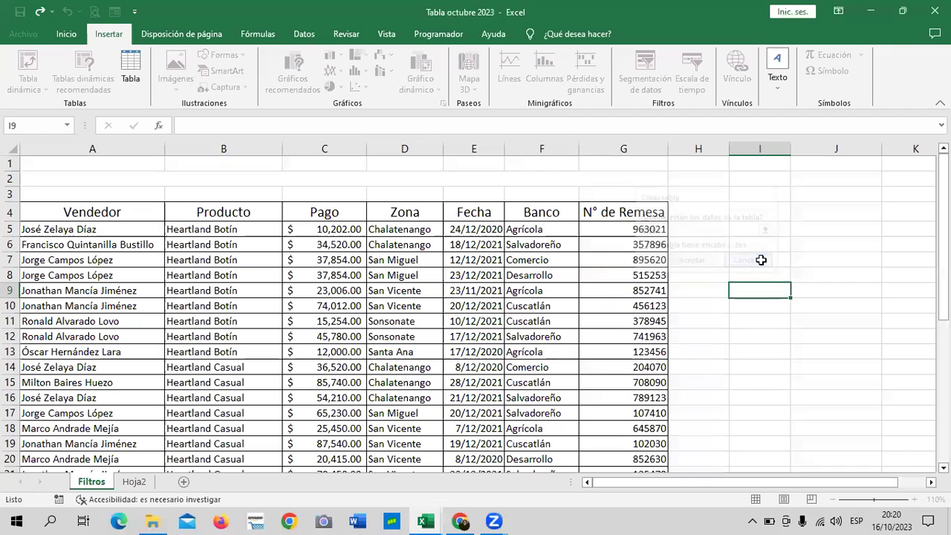
left_click(265, 288)
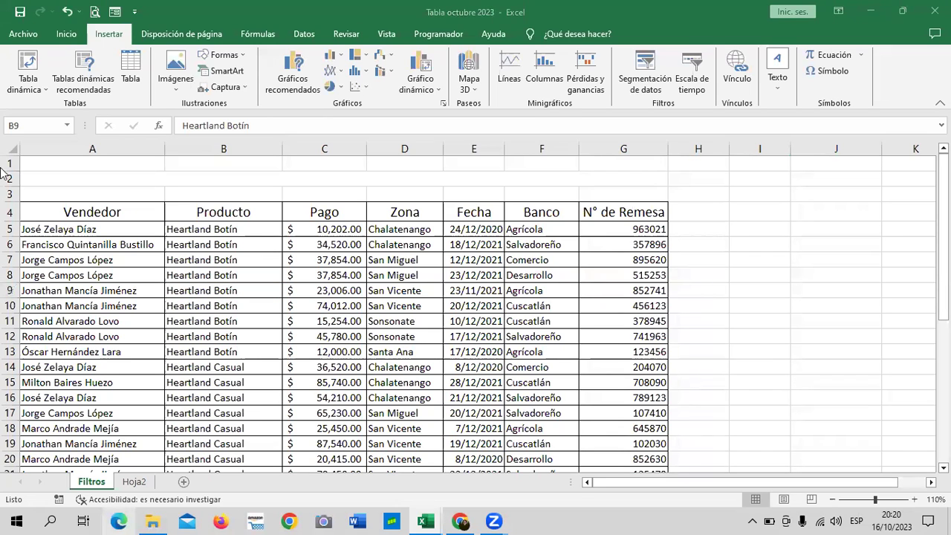
left_click(214, 261)
Create Tabla3 from $A$4:$G$36 with 'La tabla tiene encabezados' checked.
left_click(131, 68)
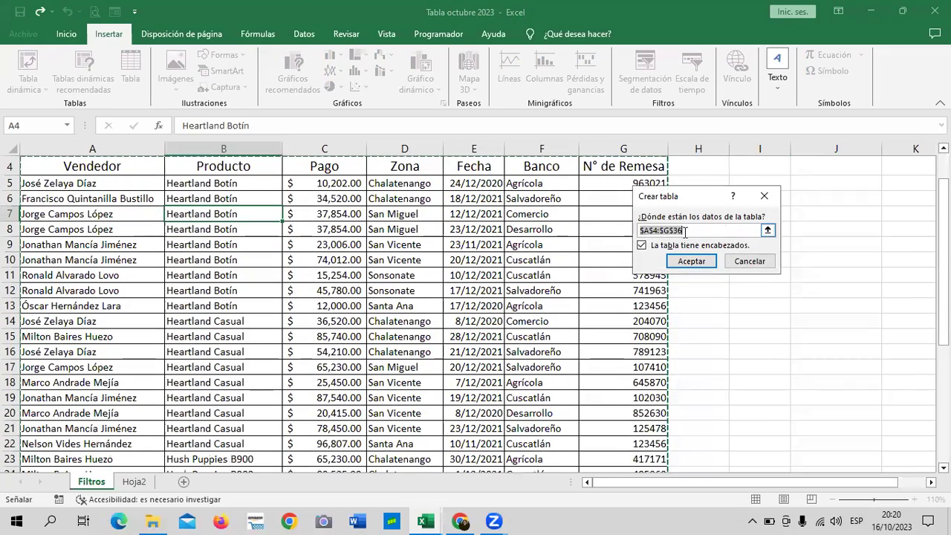
scroll(518, 285, "down", 3)
scroll(518, 284, "down", 4)
scroll(518, 285, "down", 1)
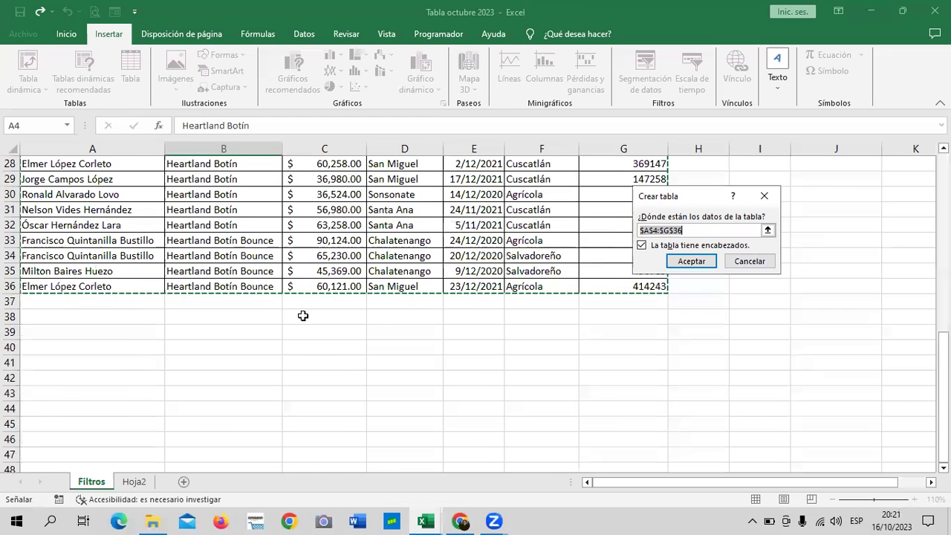
scroll(372, 335, "up", 5)
scroll(373, 338, "up", 1)
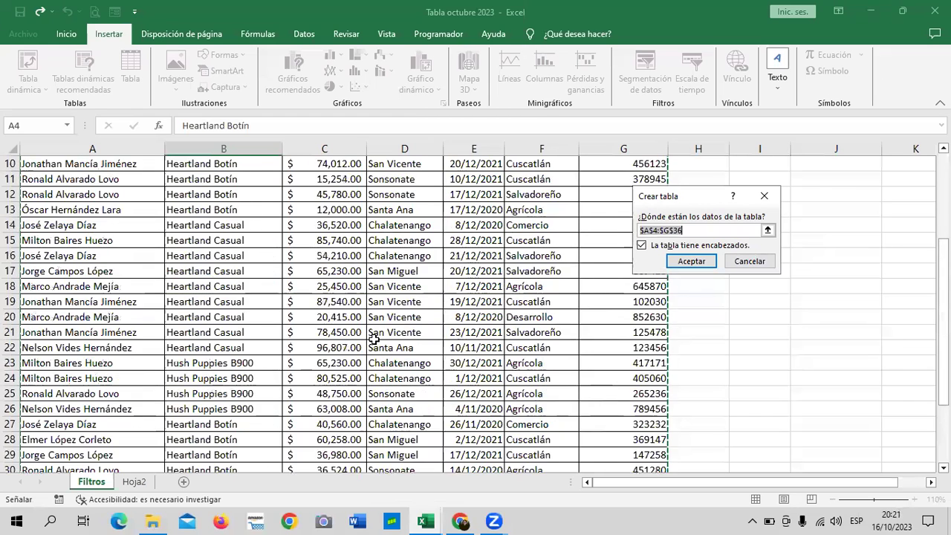
scroll(373, 338, "up", 3)
scroll(374, 338, "down", 2)
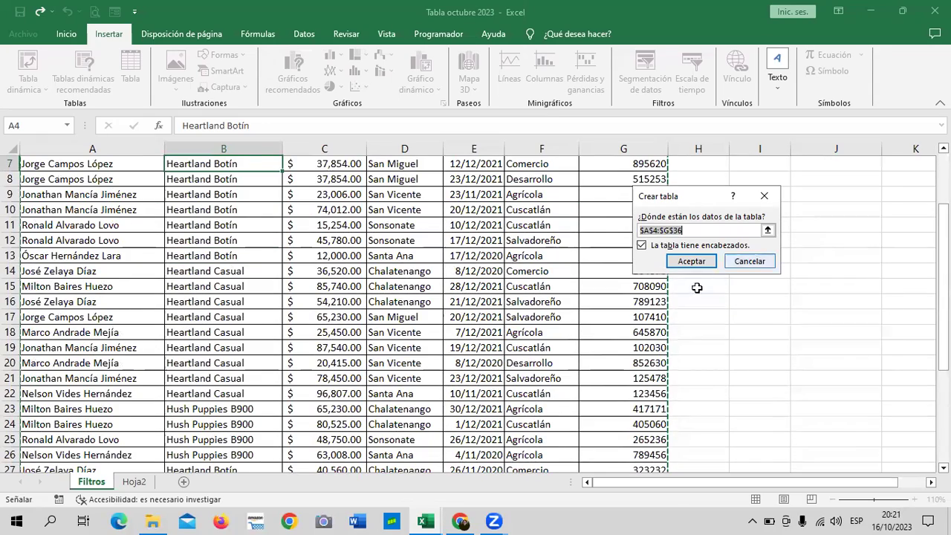
left_click(708, 265)
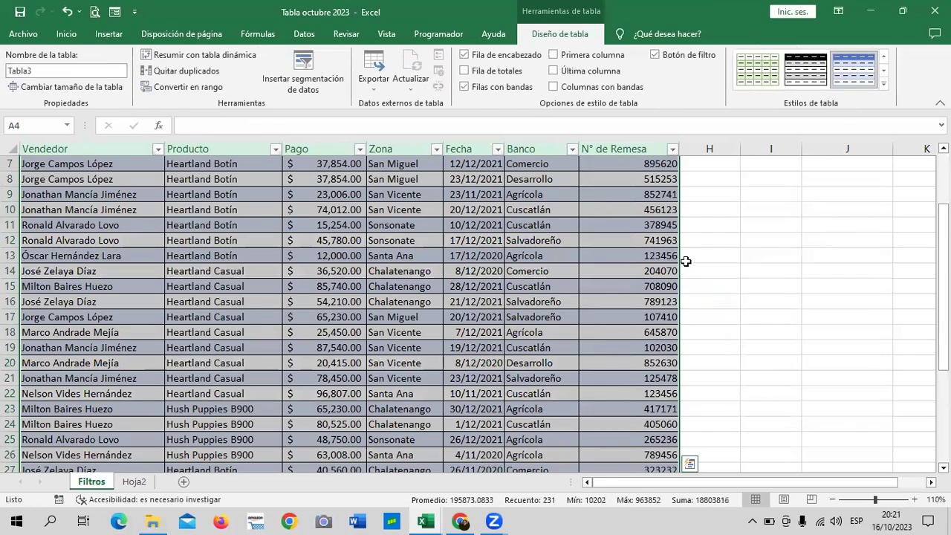
left_click(397, 269)
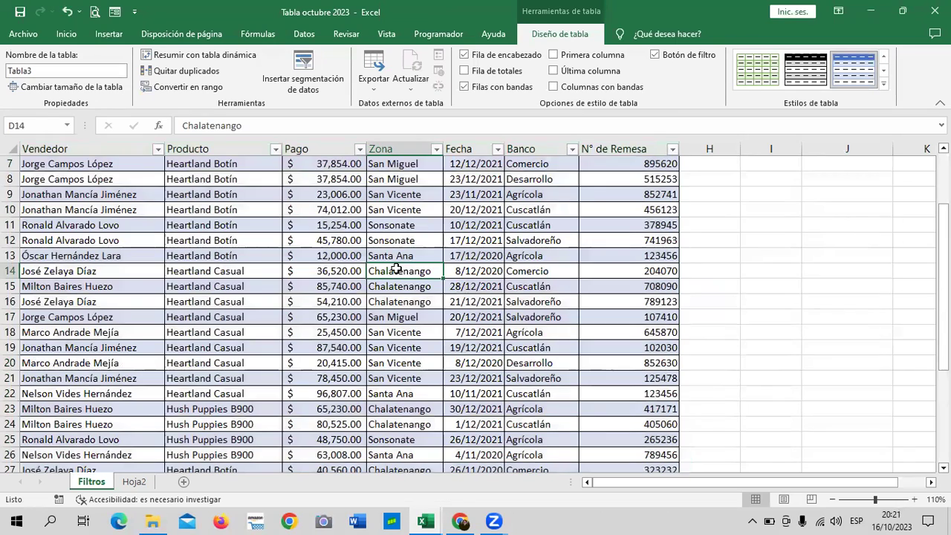
scroll(397, 269, "up", 2)
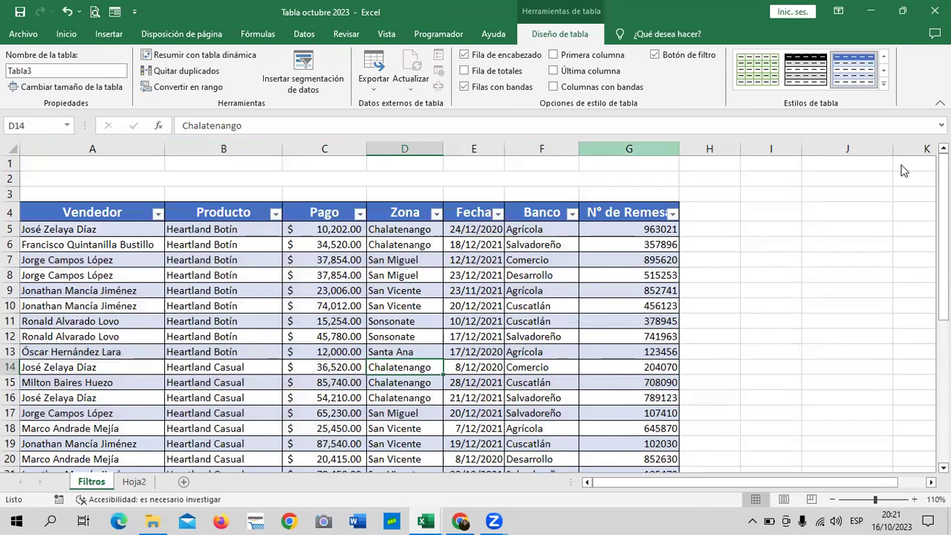
Apply the dark blue table style with a black header row to Tabla3.
left_click(424, 274)
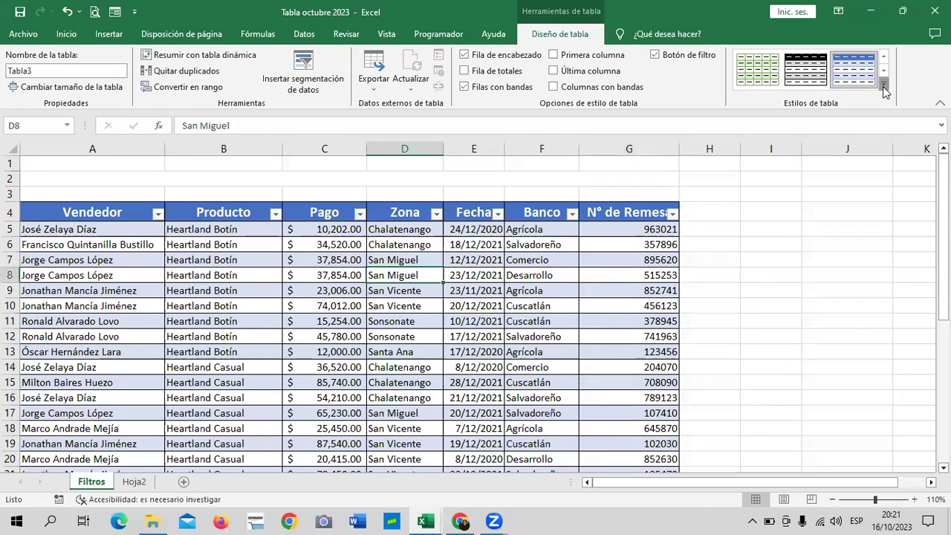
left_click(883, 86)
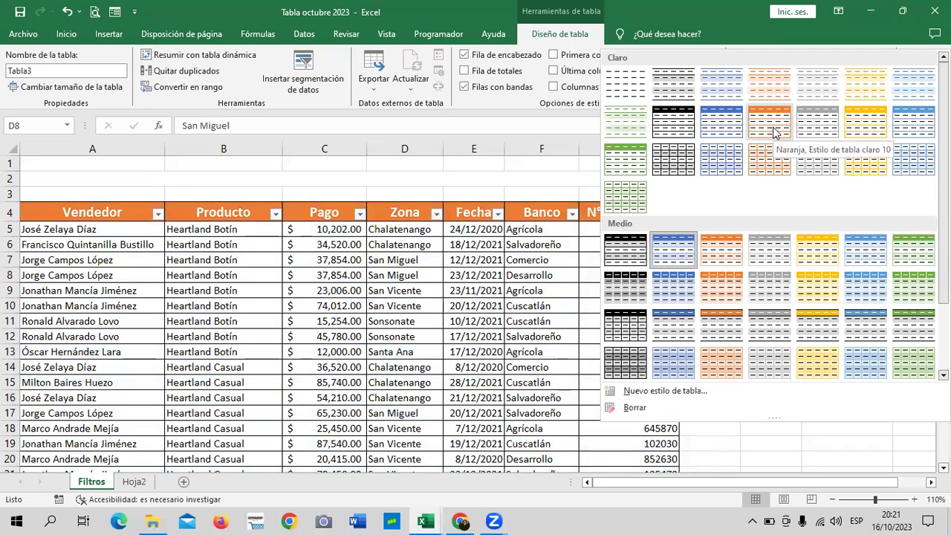
scroll(862, 312, "down", 3)
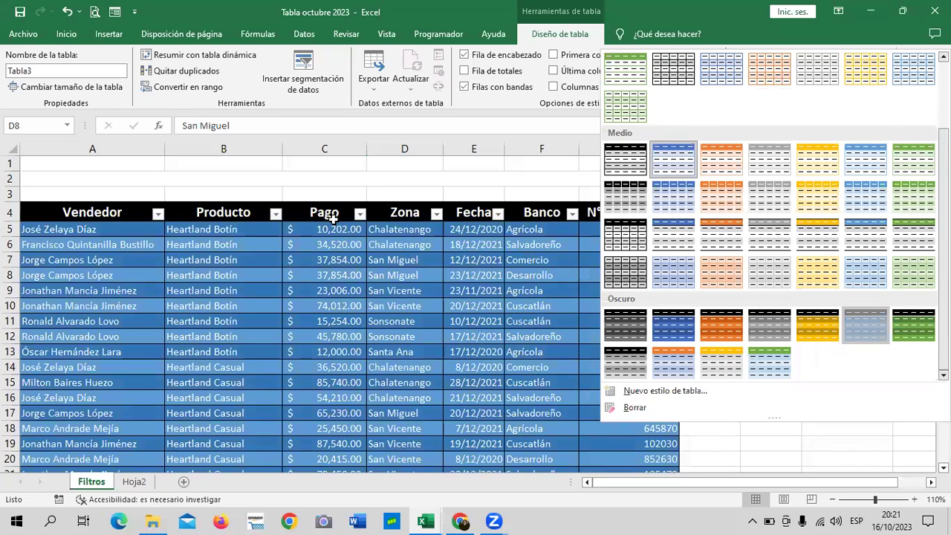
key("Escape")
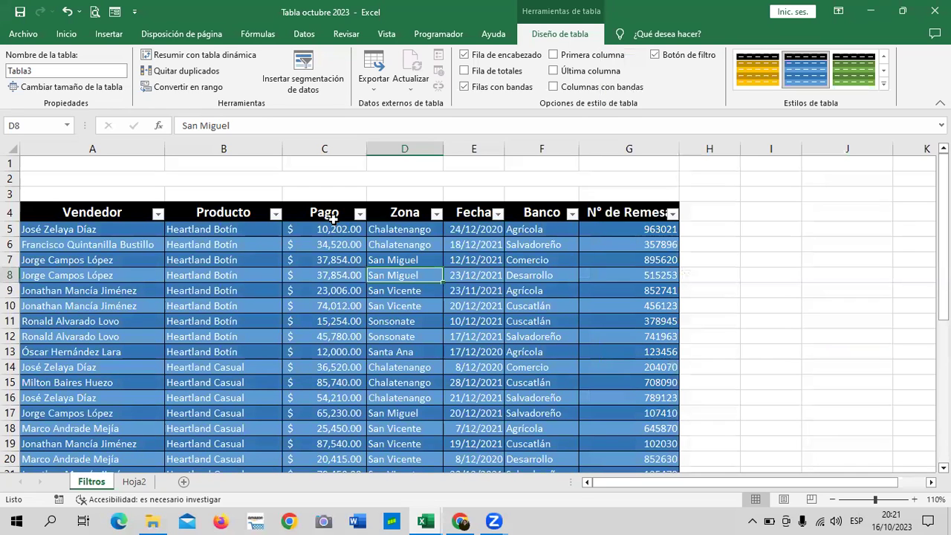
Uncheck Botón de filtro to hide the header filter arrows.
left_click(469, 276)
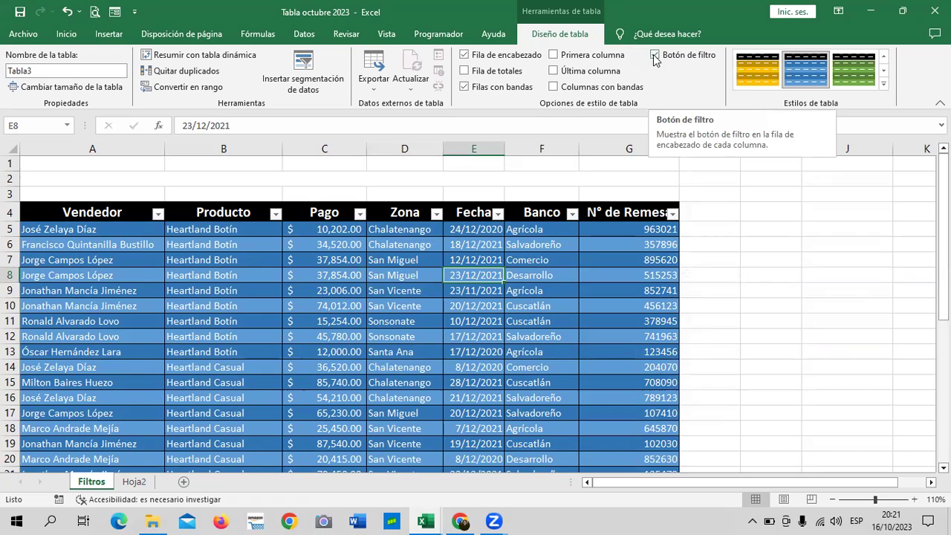
scroll(364, 321, "down", 4)
scroll(364, 321, "down", 3)
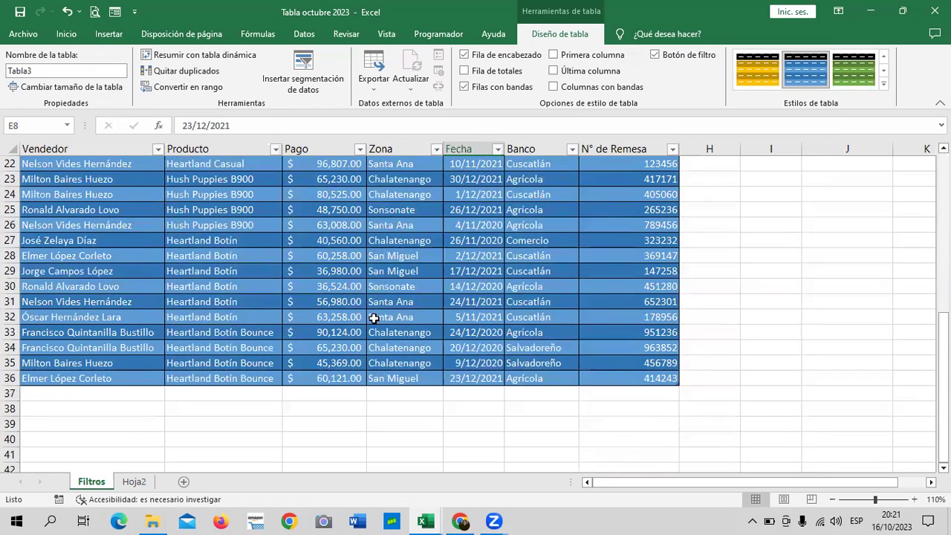
scroll(364, 319, "up", 3)
scroll(371, 318, "up", 3)
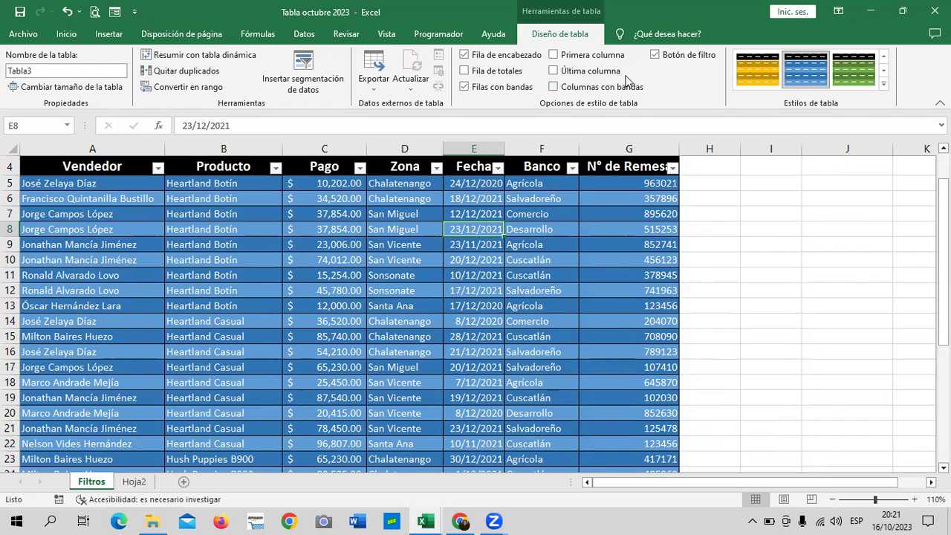
left_click(655, 55)
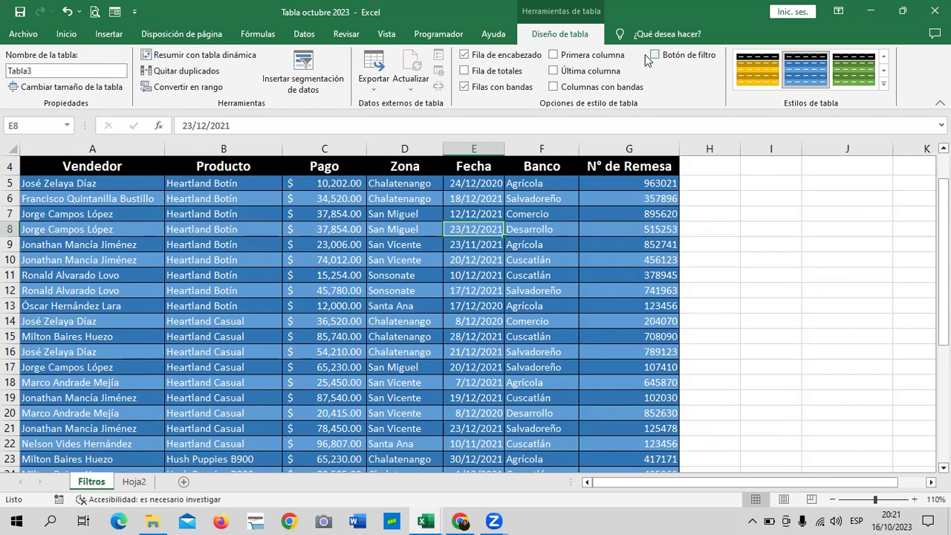
Inspect the Vendedor and Producto headers and cells in the table's last rows.
left_click(413, 264)
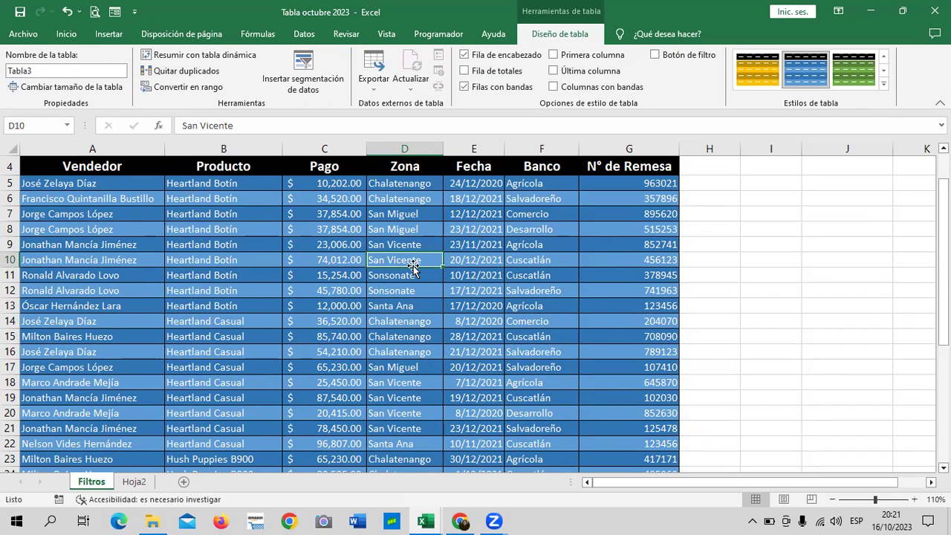
left_click(132, 166)
left_click(212, 163)
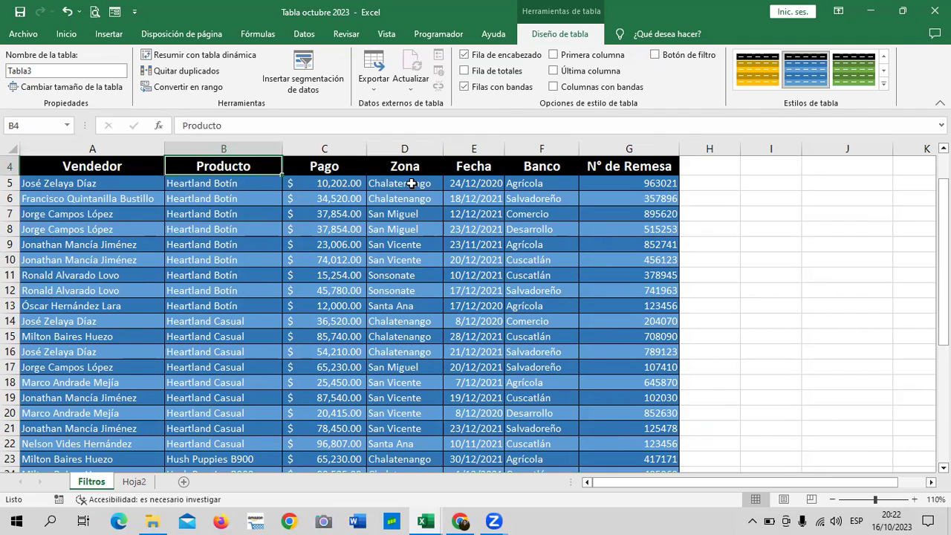
scroll(416, 297, "down", 4)
scroll(475, 298, "down", 4)
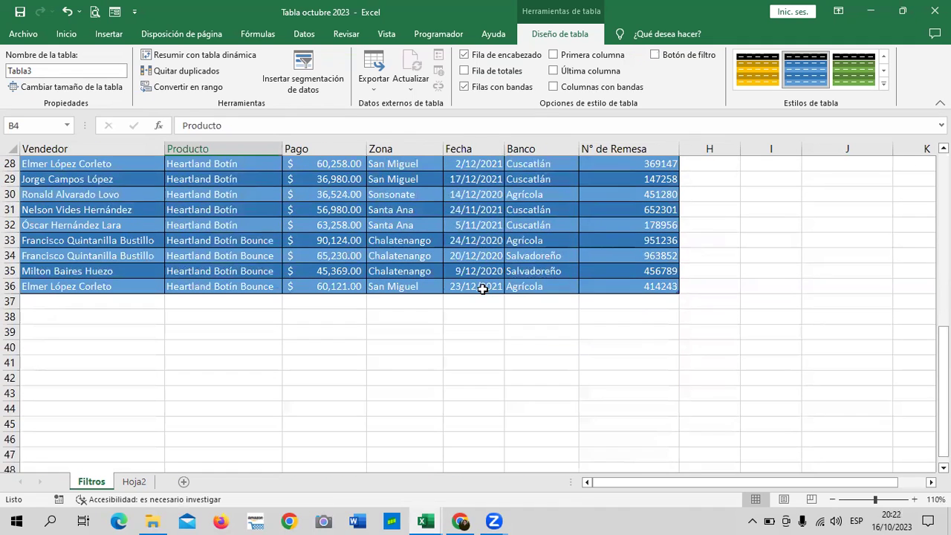
left_click(520, 257)
left_click(262, 227)
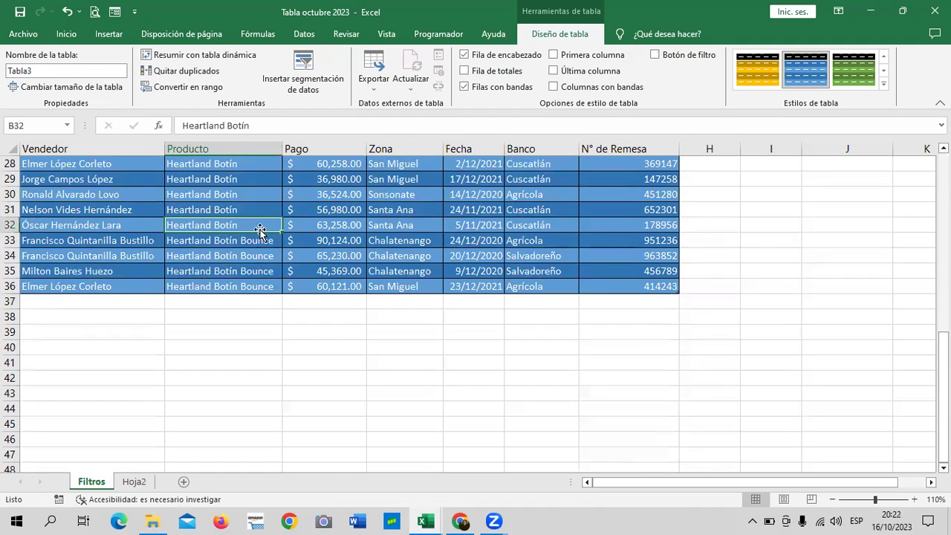
left_click(747, 267)
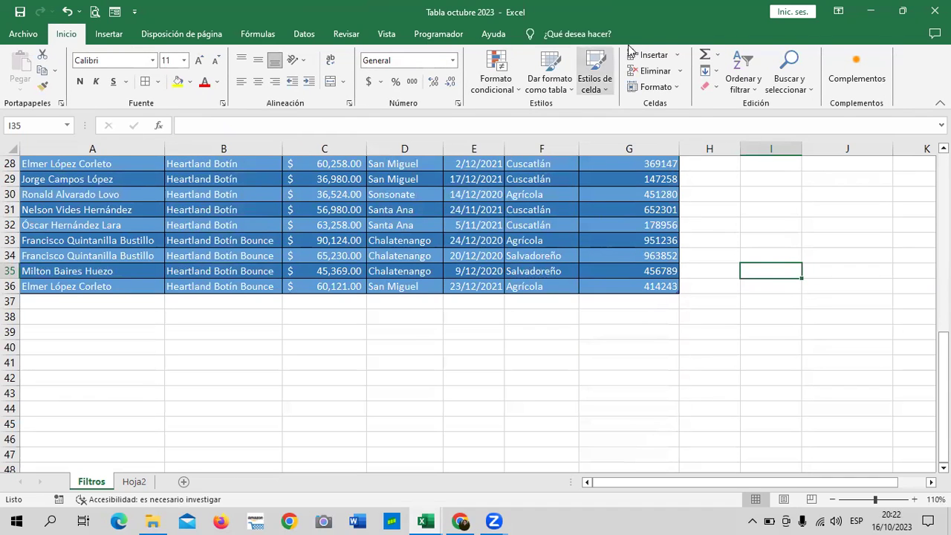
left_click(245, 194)
Turn Botón de filtro back on, then off again, leaving the headers plain.
scroll(391, 243, "up", 2)
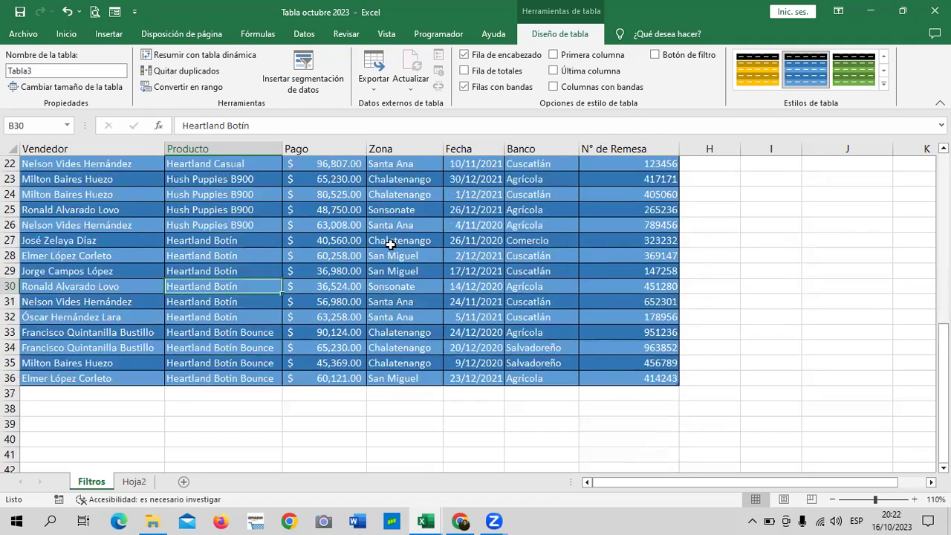
scroll(390, 244, "up", 5)
scroll(390, 243, "up", 2)
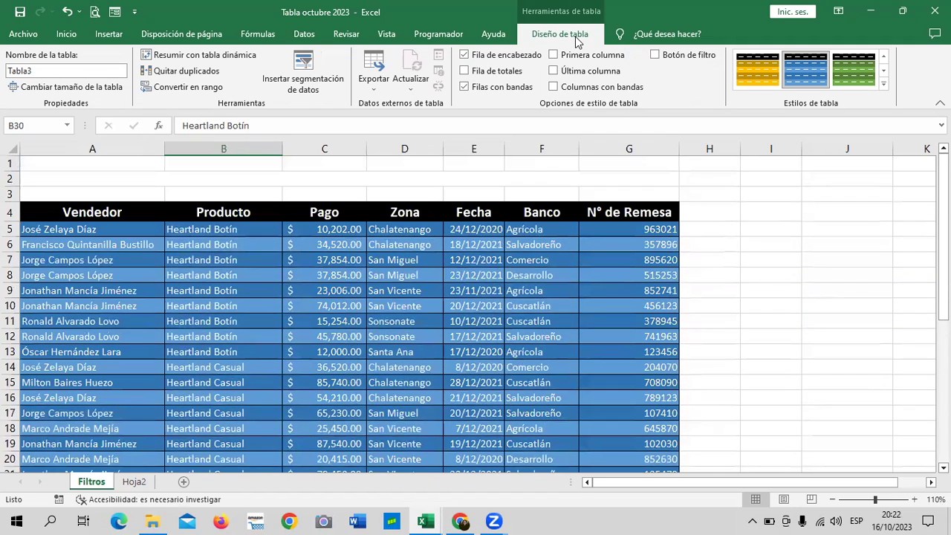
left_click(657, 56)
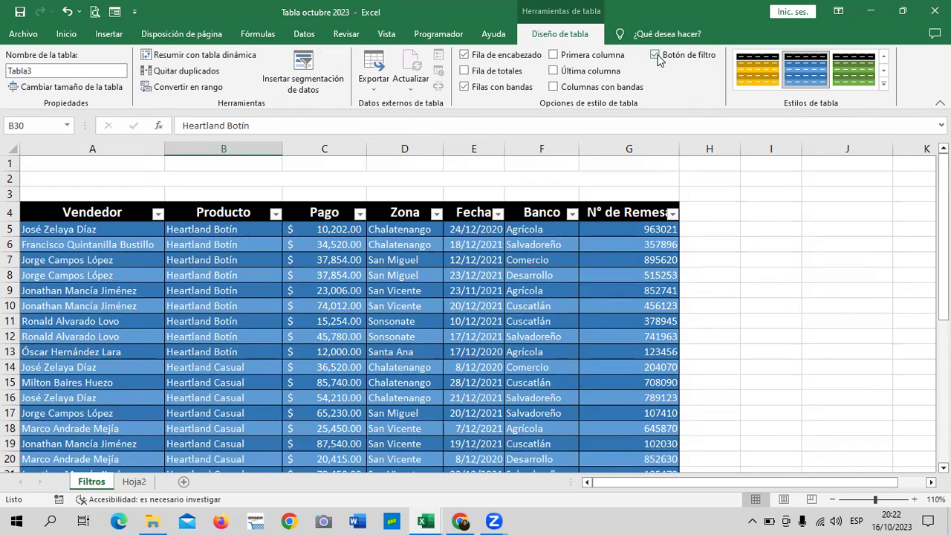
left_click(655, 56)
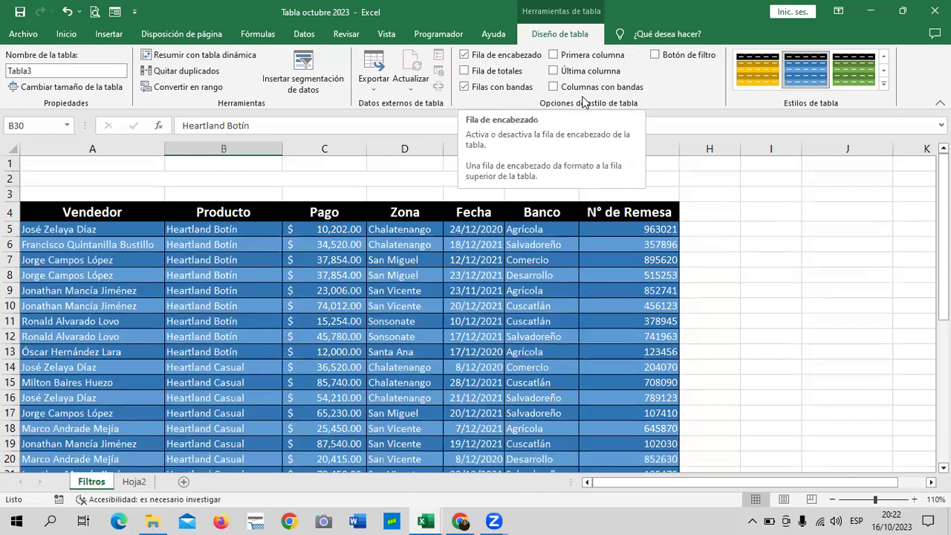
Toggle Columnas con bandas off and on repeatedly, ending with banded columns on.
scroll(553, 91, "down", 6)
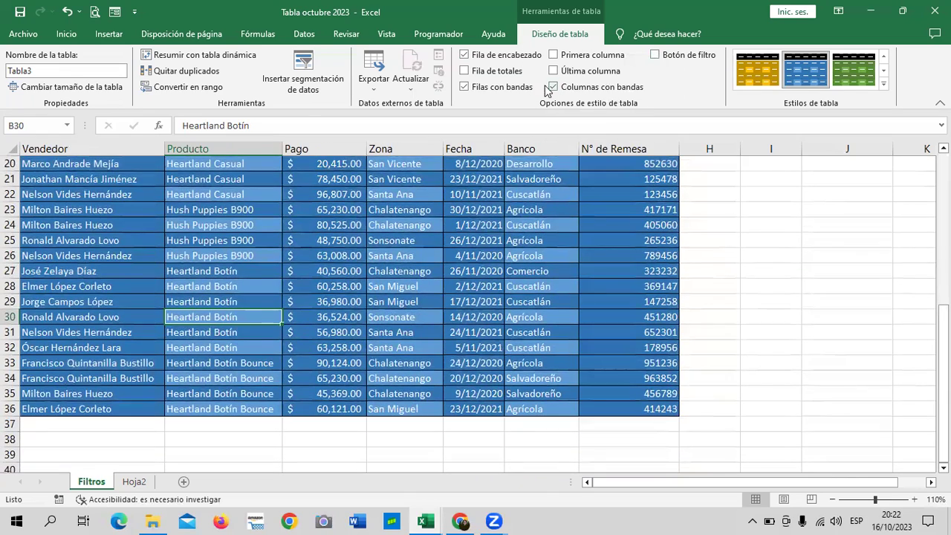
scroll(406, 231, "up", 3)
scroll(244, 298, "up", 3)
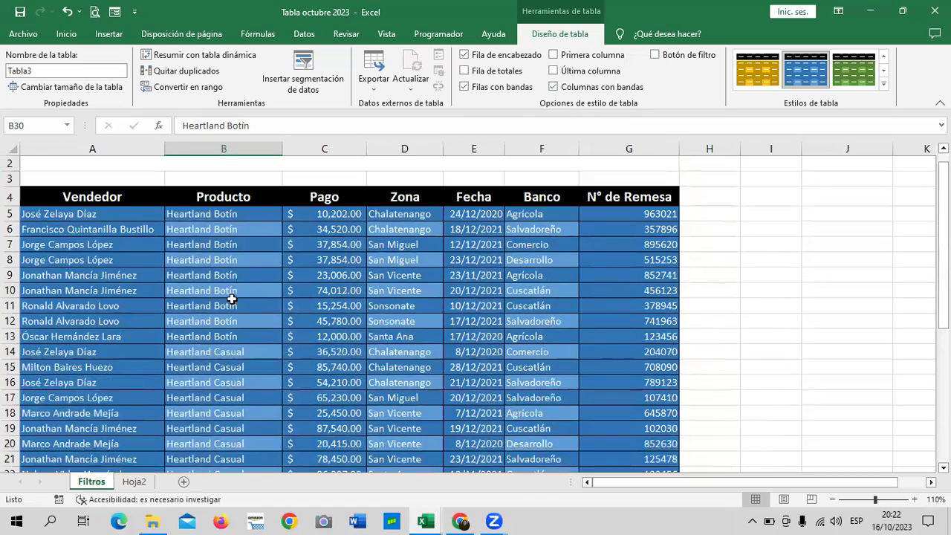
left_click(554, 87)
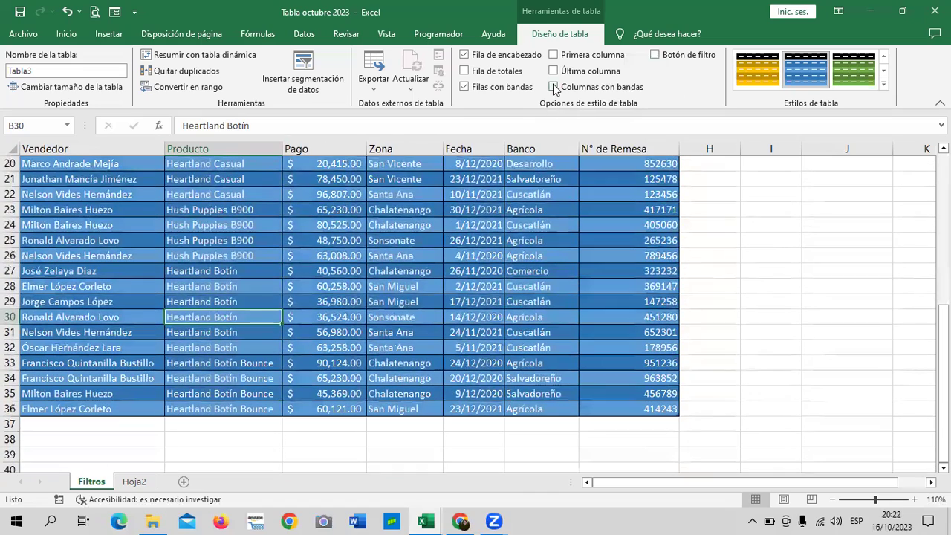
left_click(554, 87)
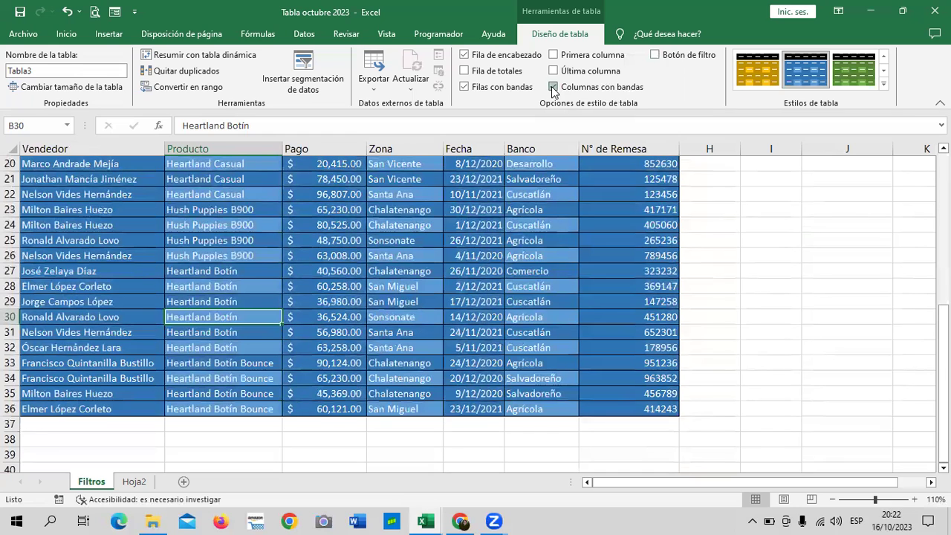
left_click(554, 87)
left_click(553, 87)
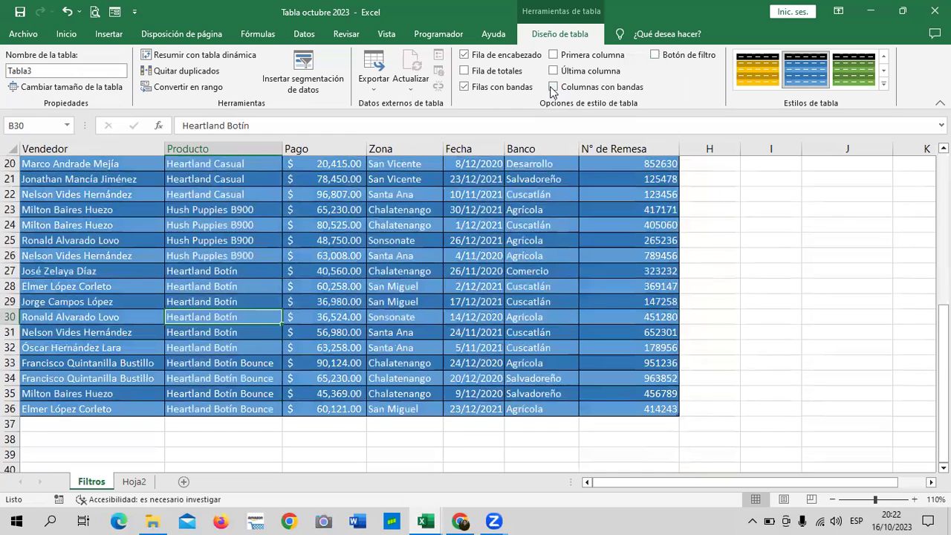
left_click(553, 87)
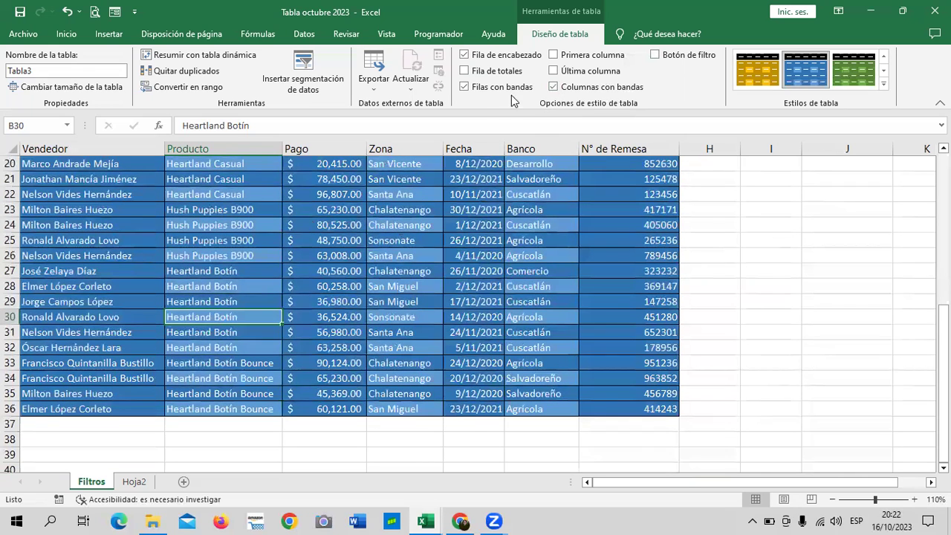
Toggle banded rows and columns repeatedly, finishing with both Filas and Columnas con bandas checked.
left_click(463, 88)
left_click(464, 87)
left_click(463, 88)
scroll(490, 223, "up", 3)
scroll(492, 219, "up", 3)
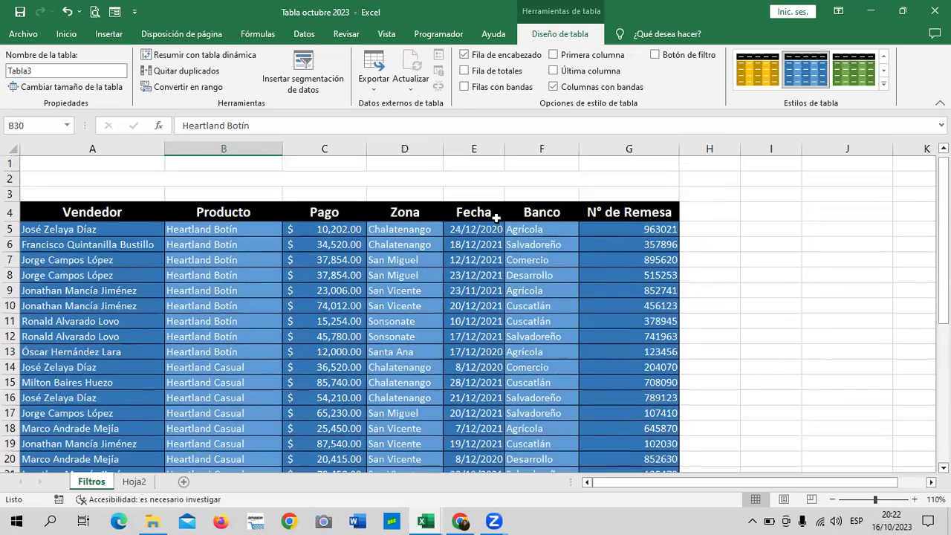
scroll(483, 223, "down", 6)
left_click(464, 87)
left_click(552, 87)
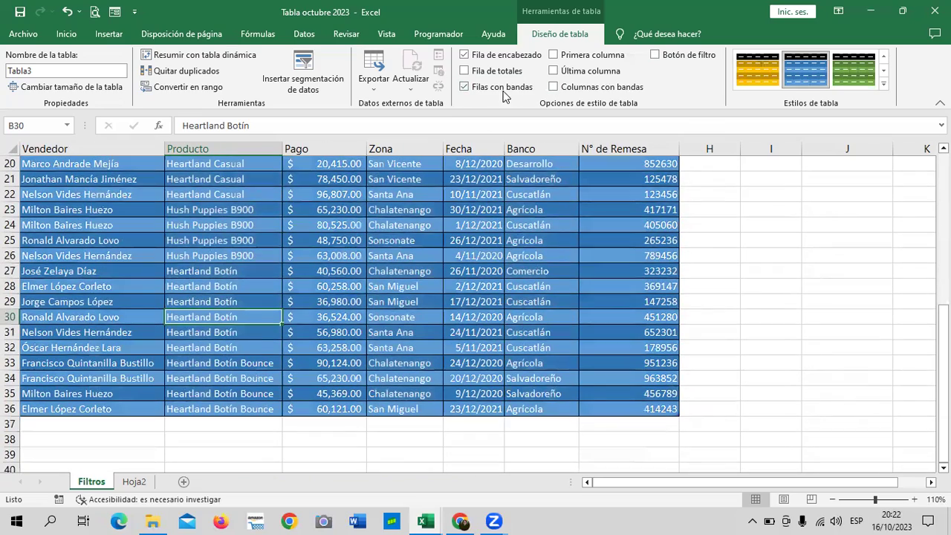
left_click(465, 88)
left_click(553, 87)
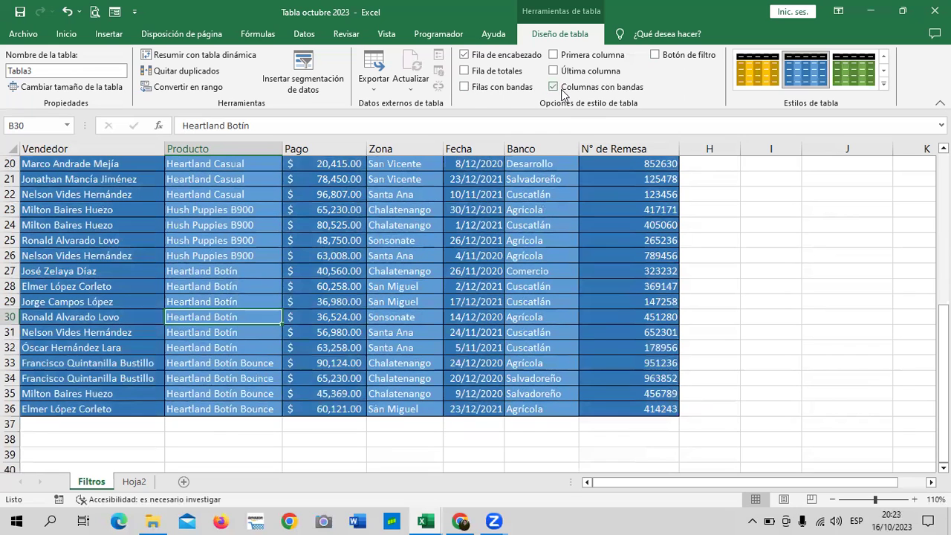
left_click(465, 86)
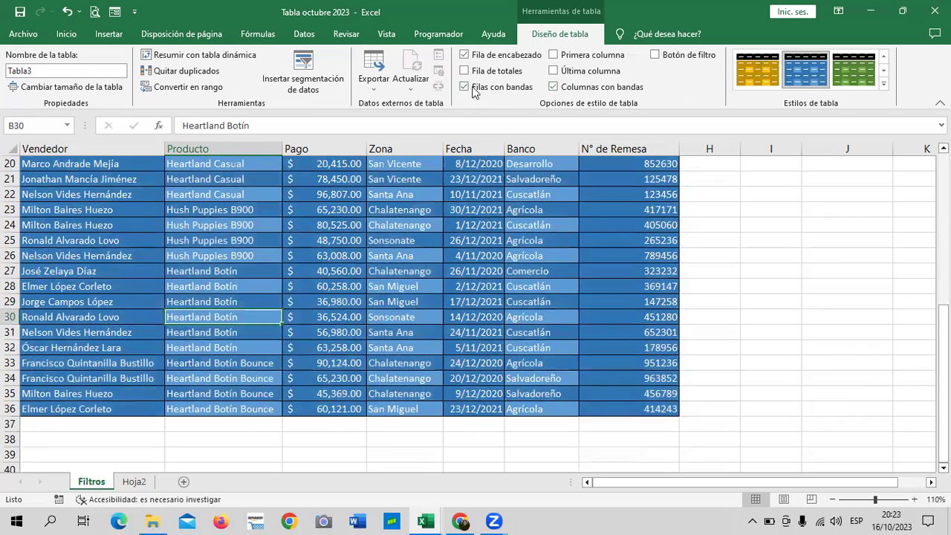
scroll(509, 236, "up", 4)
scroll(509, 236, "up", 3)
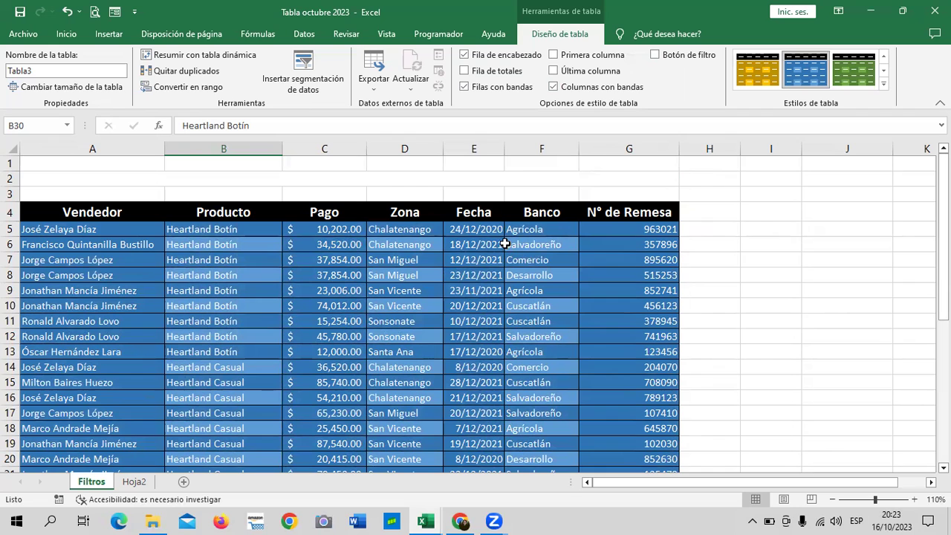
Check First Column and Last Column to bold Vendedor and N° de Remesa.
scroll(552, 59, "down", 6)
left_click(554, 55)
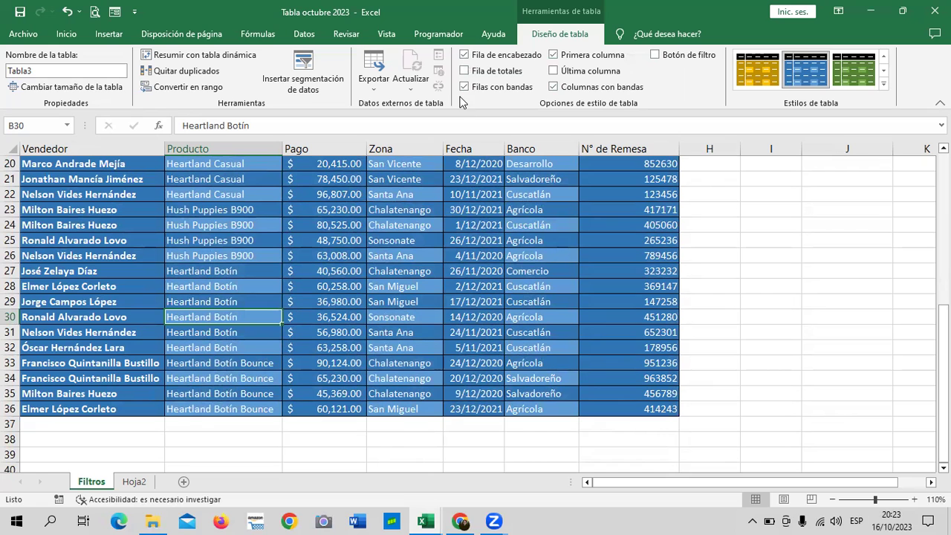
left_click(553, 71)
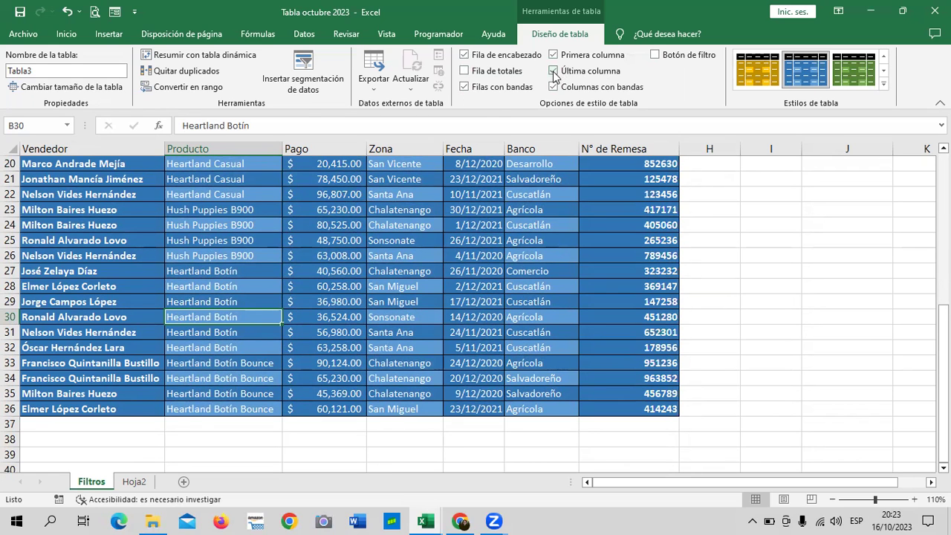
scroll(559, 230, "up", 1)
scroll(559, 231, "up", 4)
scroll(559, 230, "up", 2)
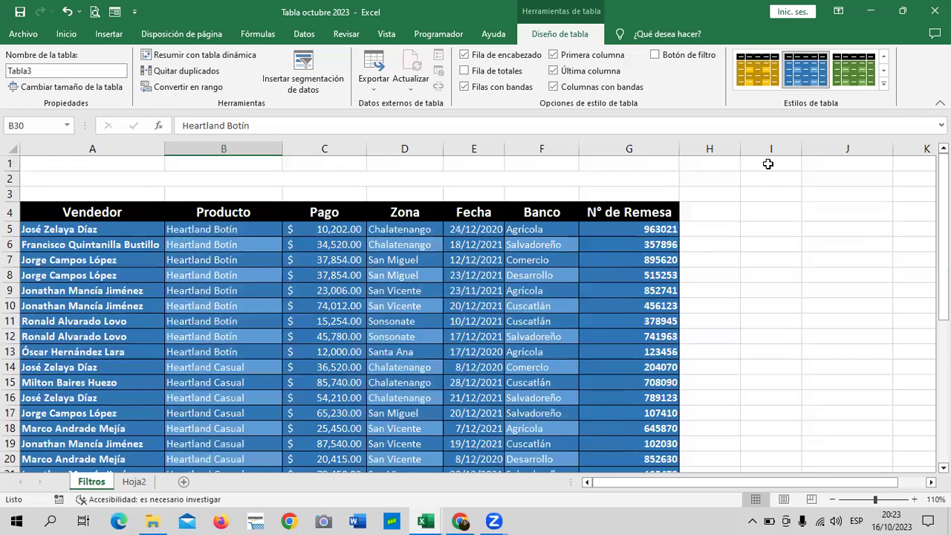
Apply the black-and-grey Medium table style and uncheck Last Column and Banded Columns.
left_click(884, 86)
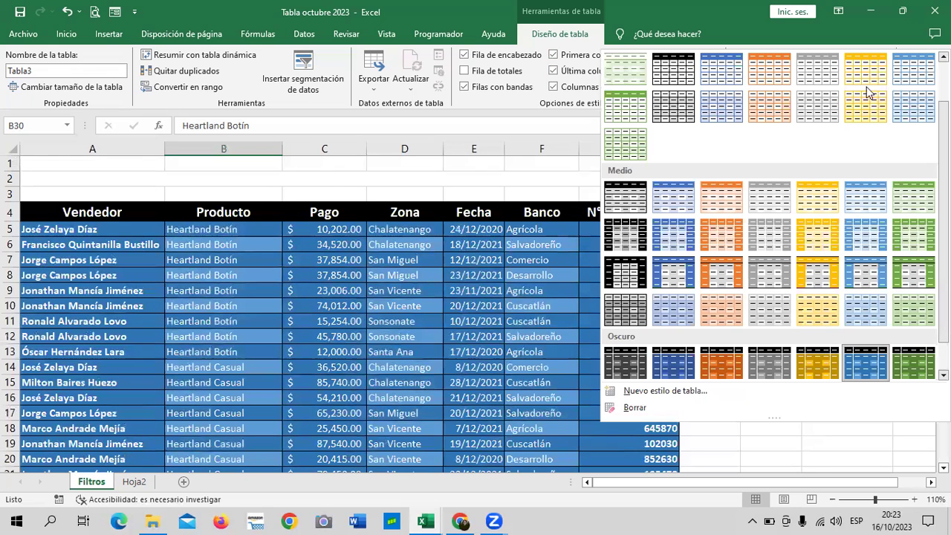
left_click(628, 240)
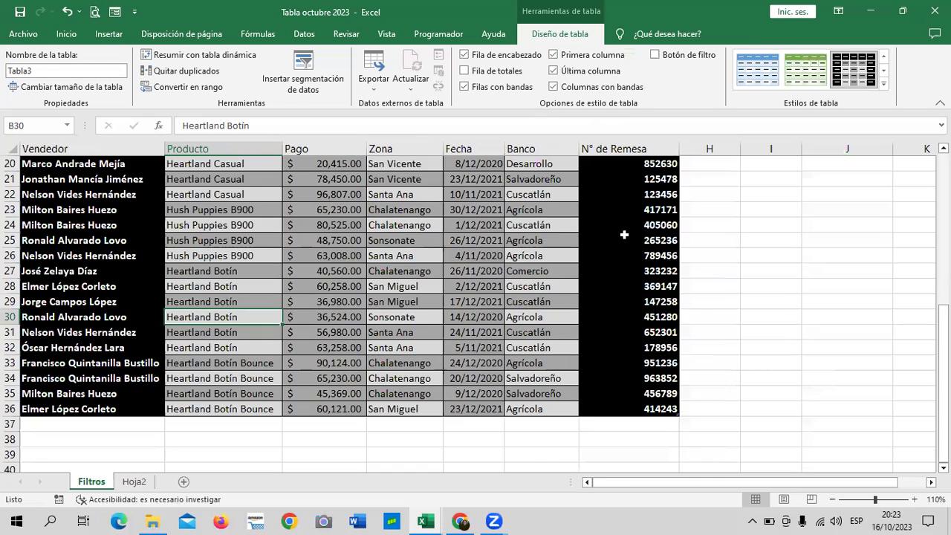
scroll(496, 268, "up", 4)
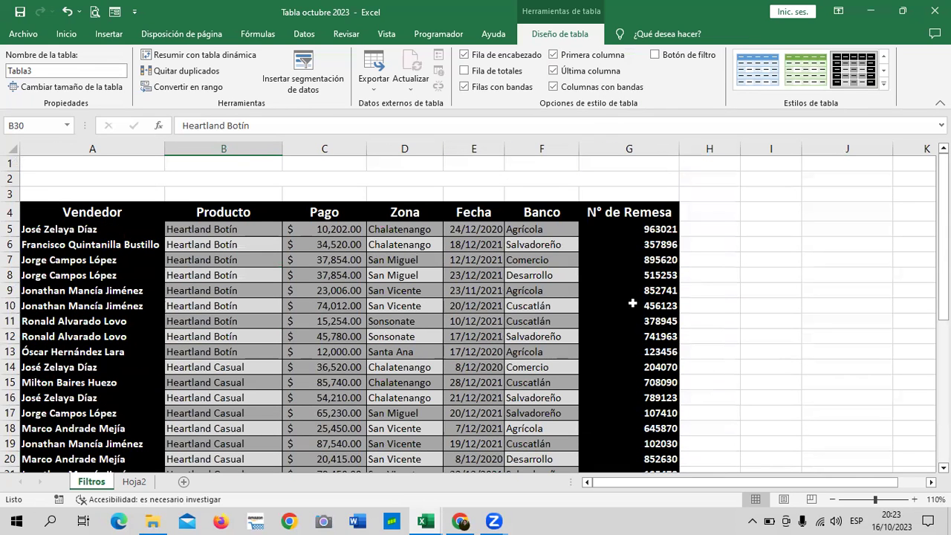
left_click(553, 70)
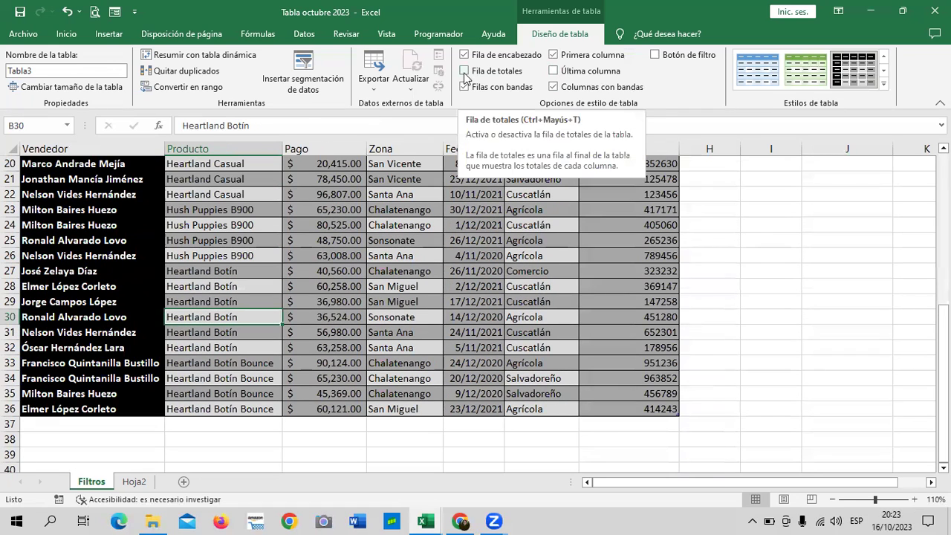
left_click(553, 87)
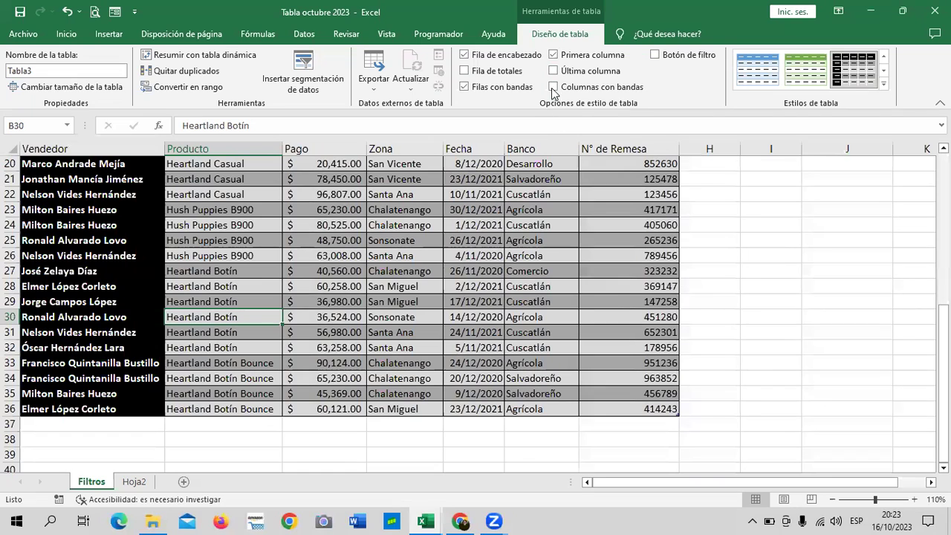
Turn Banded Columns back on, remove the First Column emphasis, and select cell D9.
left_click(553, 87)
left_click(553, 54)
scroll(546, 192, "up", 4)
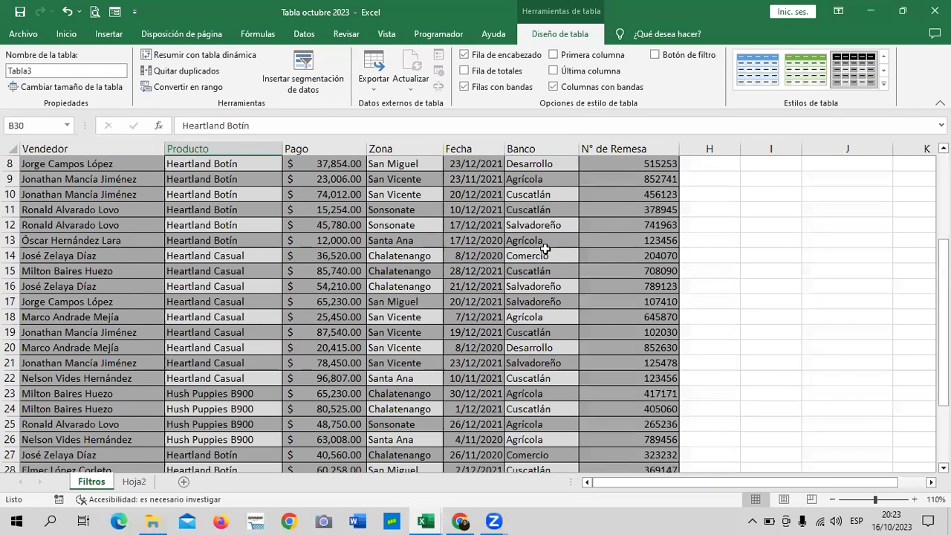
scroll(545, 250, "up", 3)
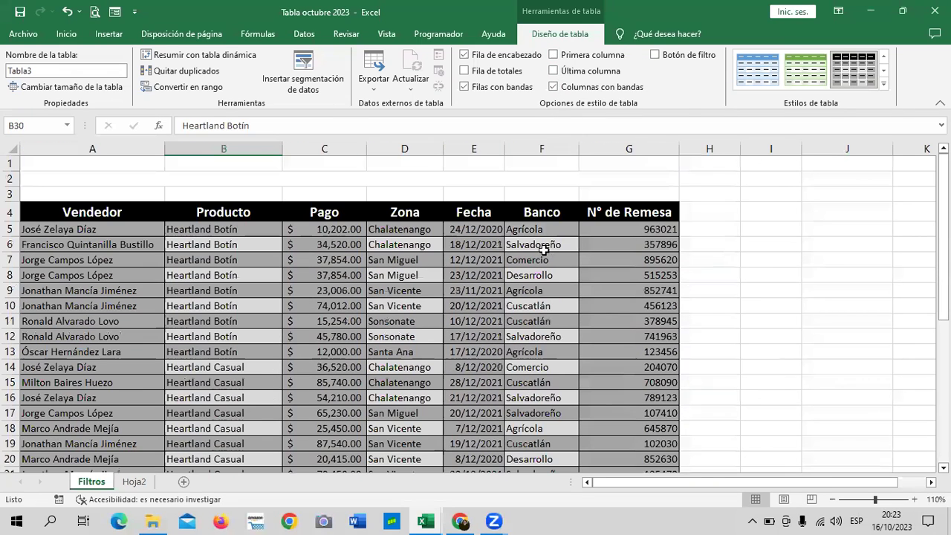
left_click(437, 298)
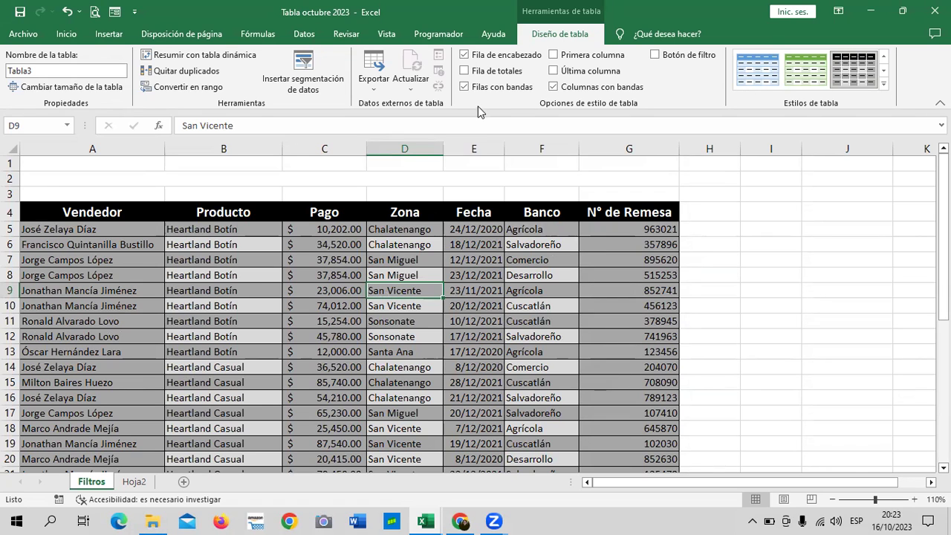
Leave only Banded Rows and First Column checked, then expand the Table Styles gallery.
left_click(465, 88)
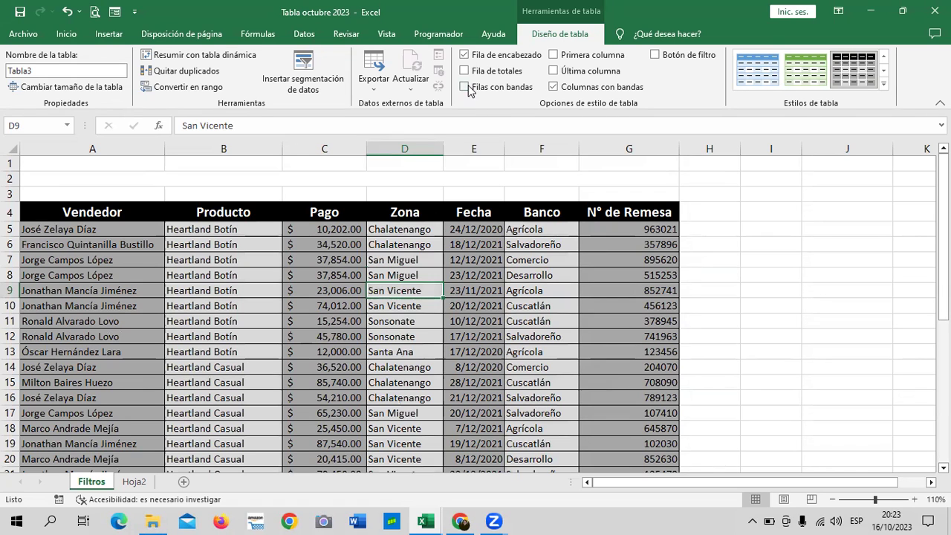
left_click(553, 87)
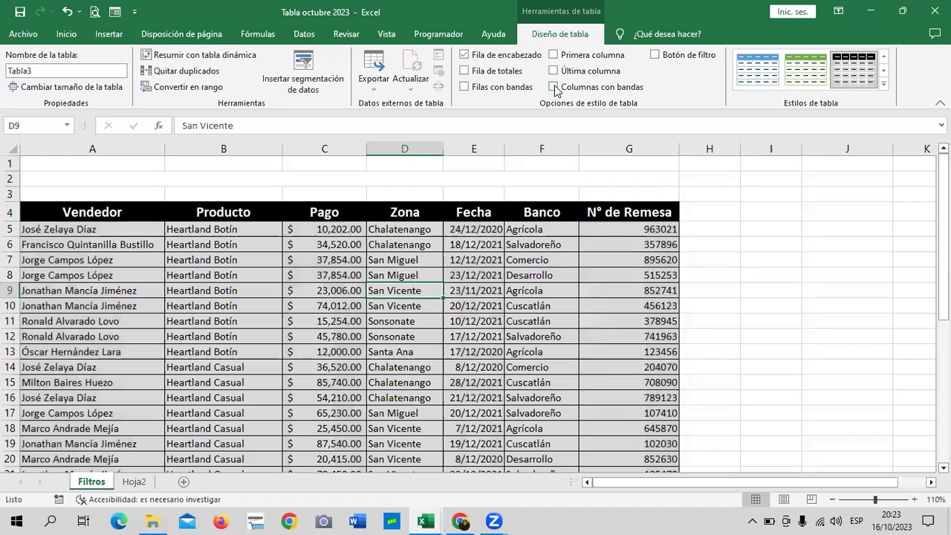
scroll(579, 355, "down", 1)
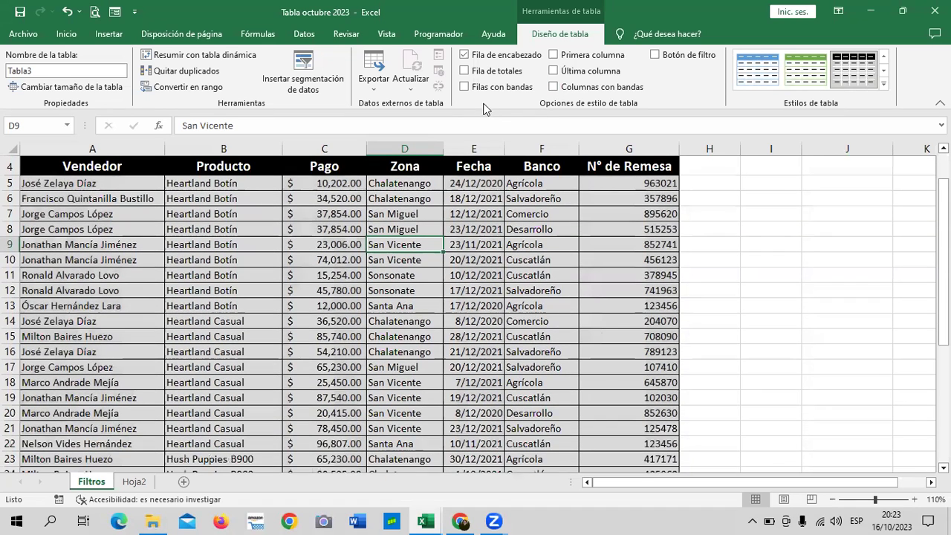
left_click(464, 87)
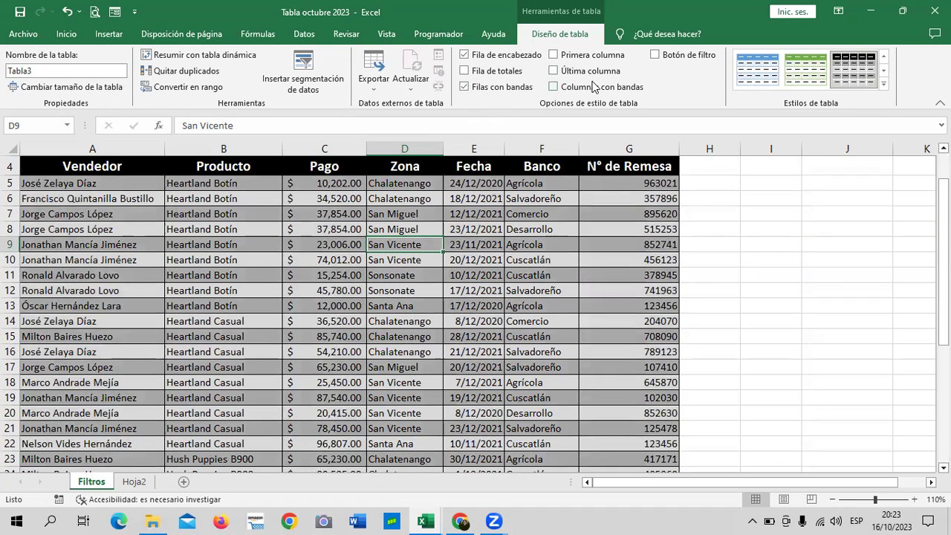
scroll(492, 279, "up", 1)
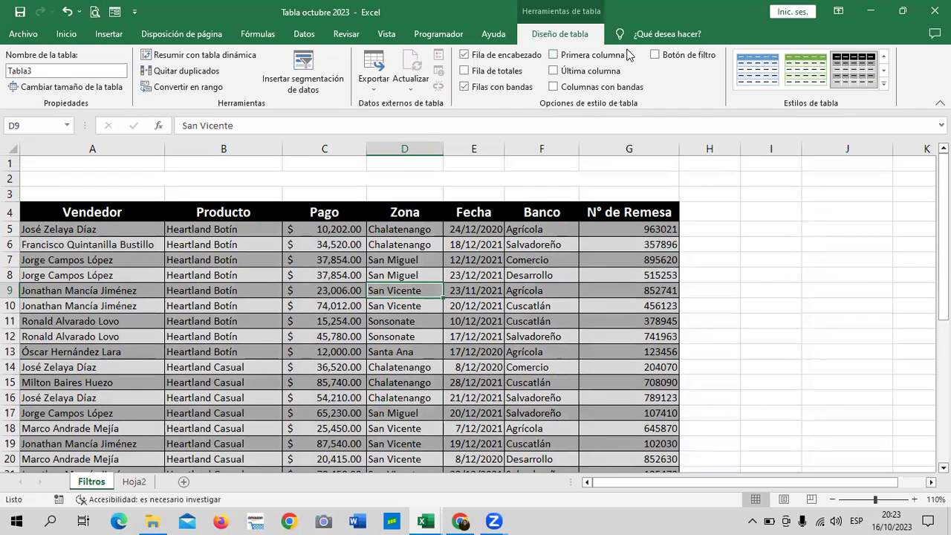
left_click(553, 56)
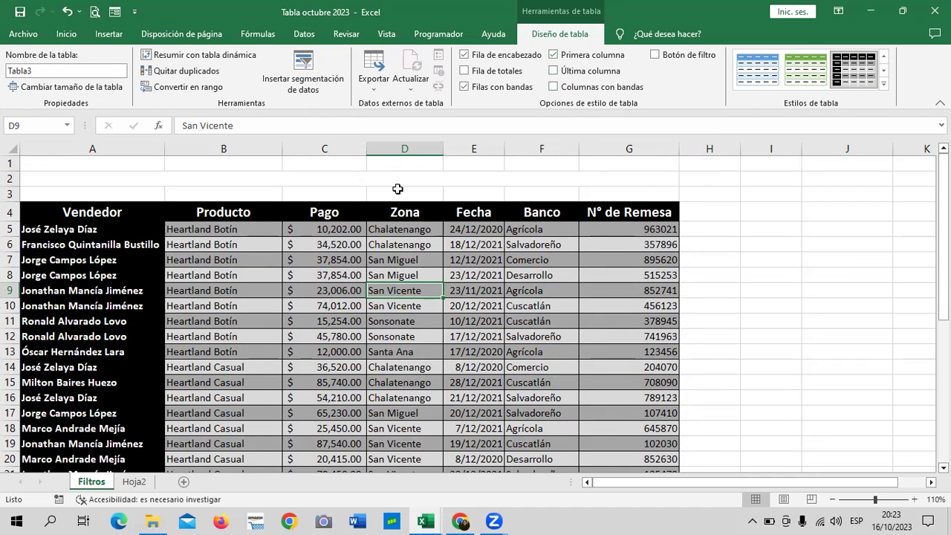
left_click(883, 83)
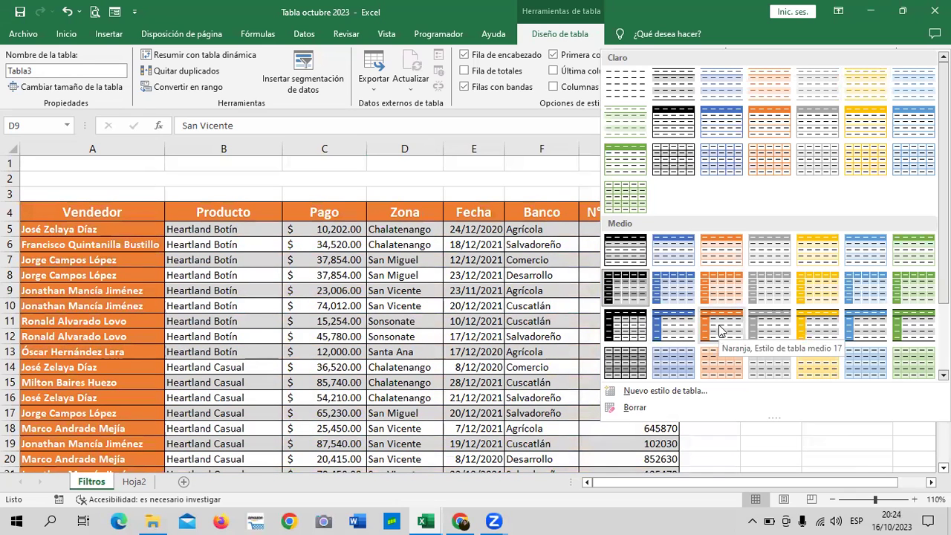
Apply the green Medium style, check Last Column, and reopen the Table Styles gallery.
left_click(915, 332)
left_click(807, 288)
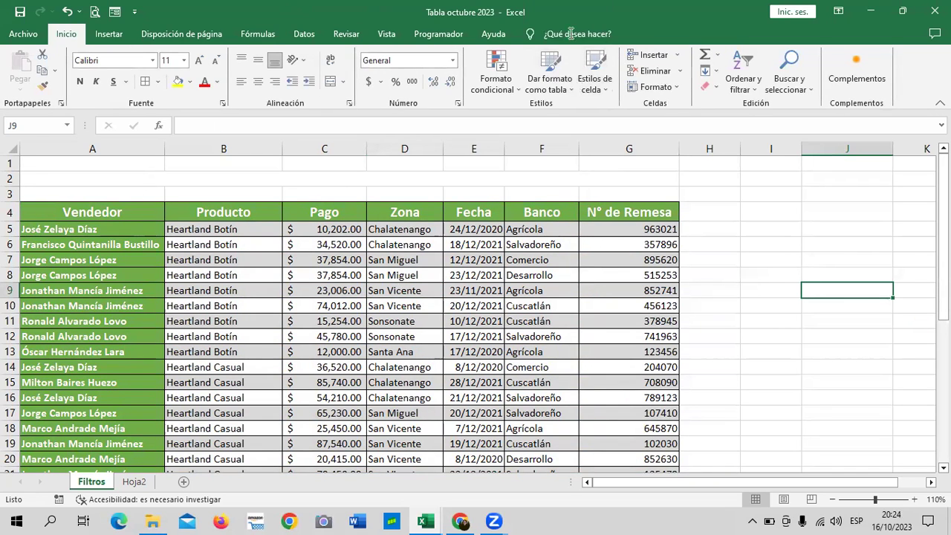
left_click(487, 239)
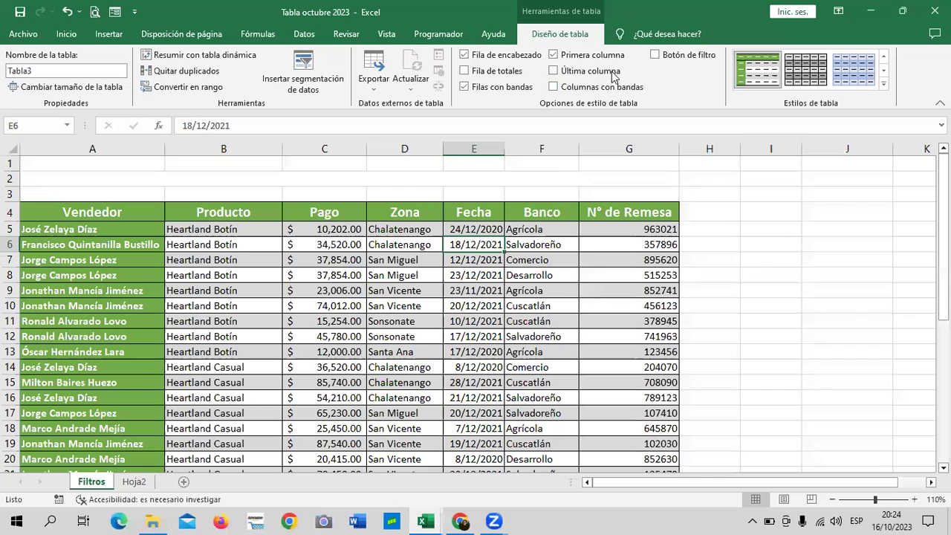
left_click(553, 71)
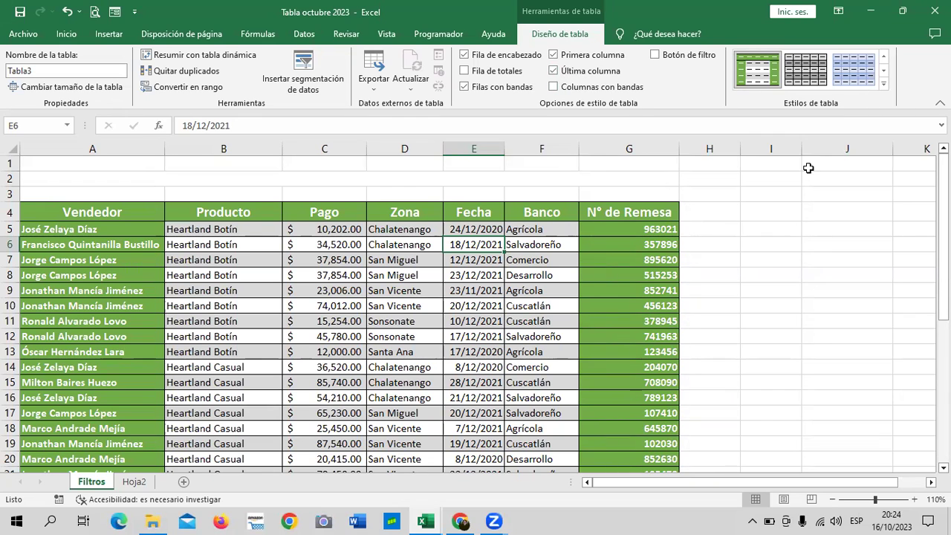
left_click(885, 85)
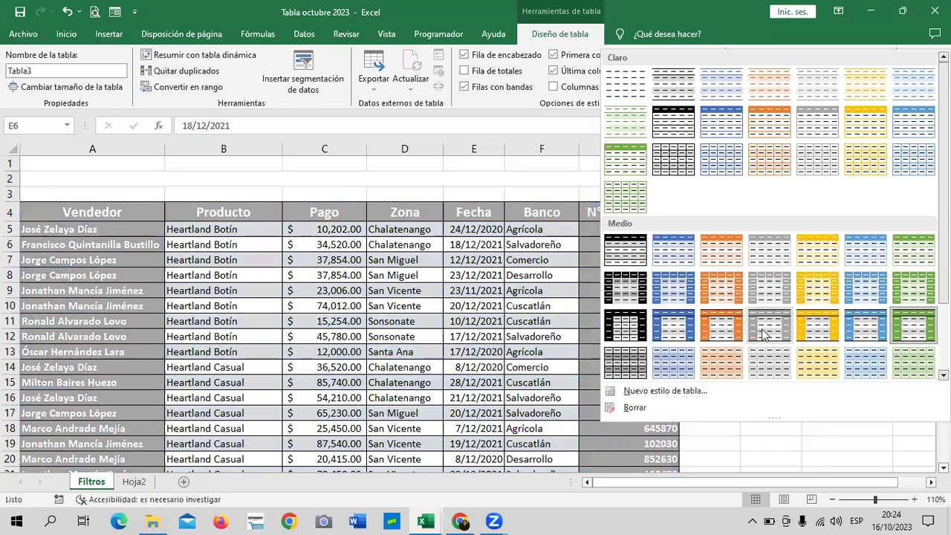
left_click(660, 334)
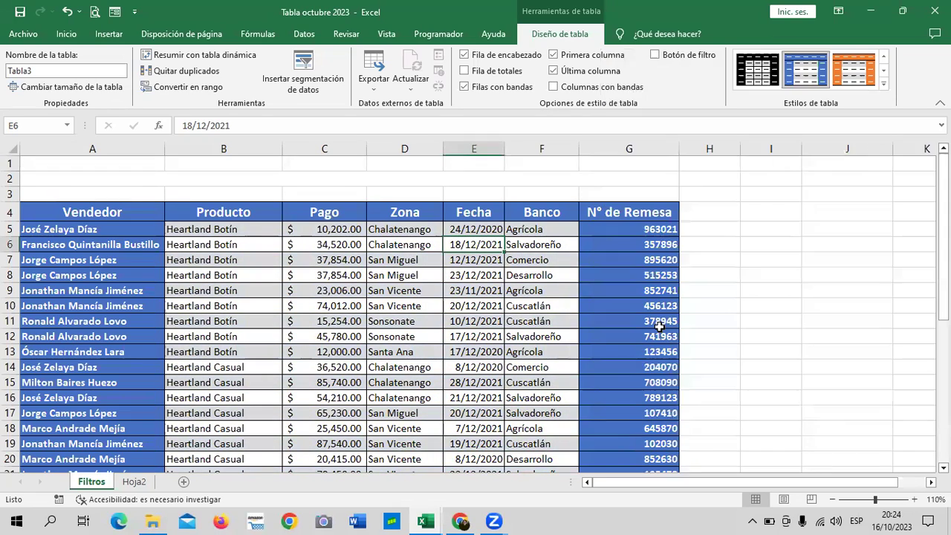
left_click(583, 70)
scroll(113, 274, "down", 1)
scroll(128, 323, "down", 4)
scroll(127, 329, "down", 3)
scroll(127, 332, "up", 3)
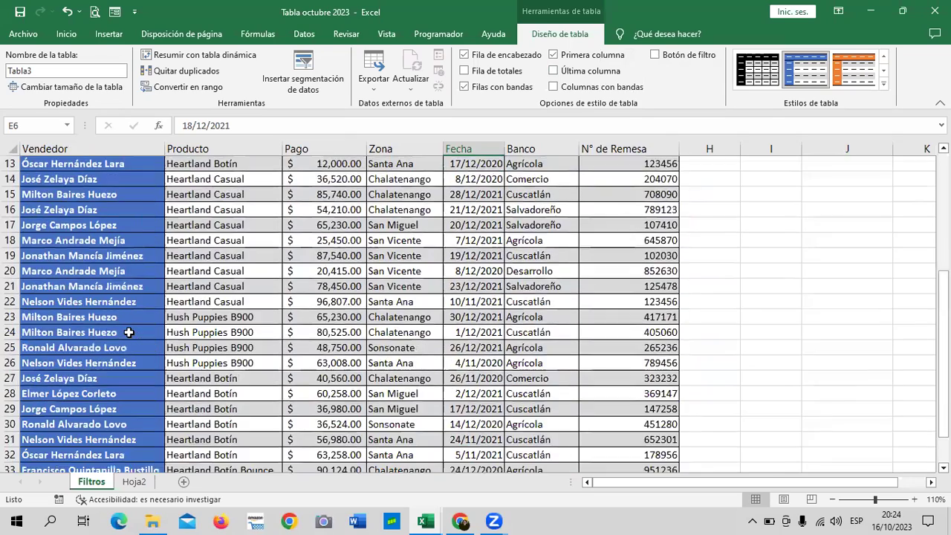
scroll(128, 332, "up", 3)
scroll(227, 322, "up", 1)
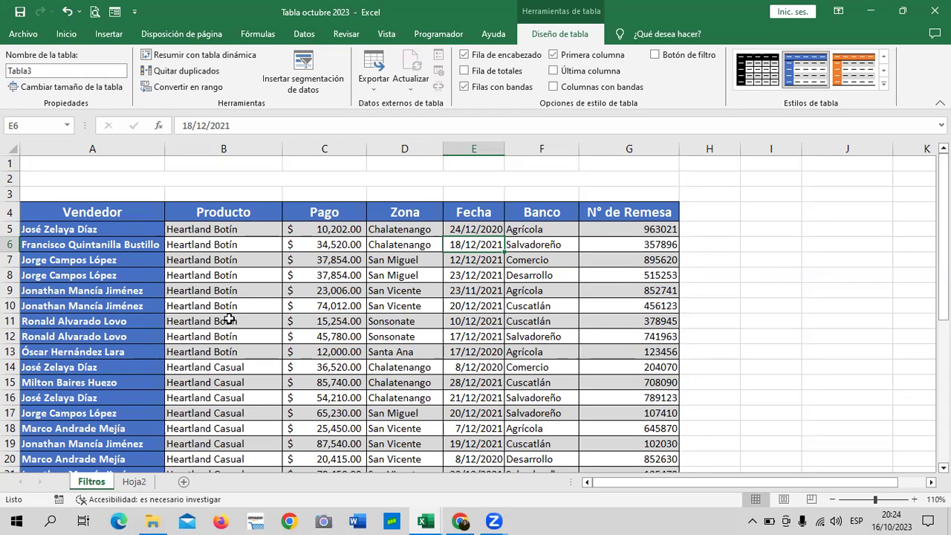
scroll(498, 385, "down", 3)
scroll(497, 382, "down", 2)
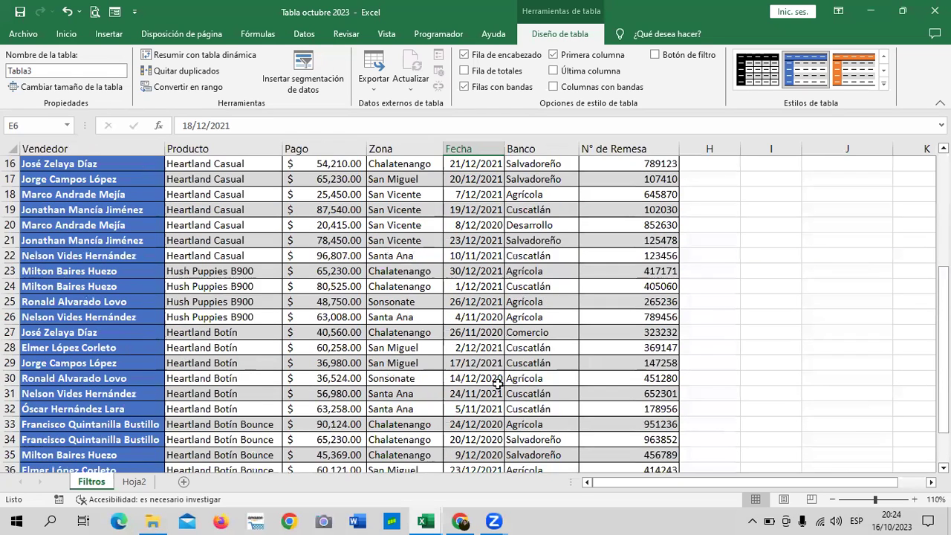
scroll(498, 382, "down", 3)
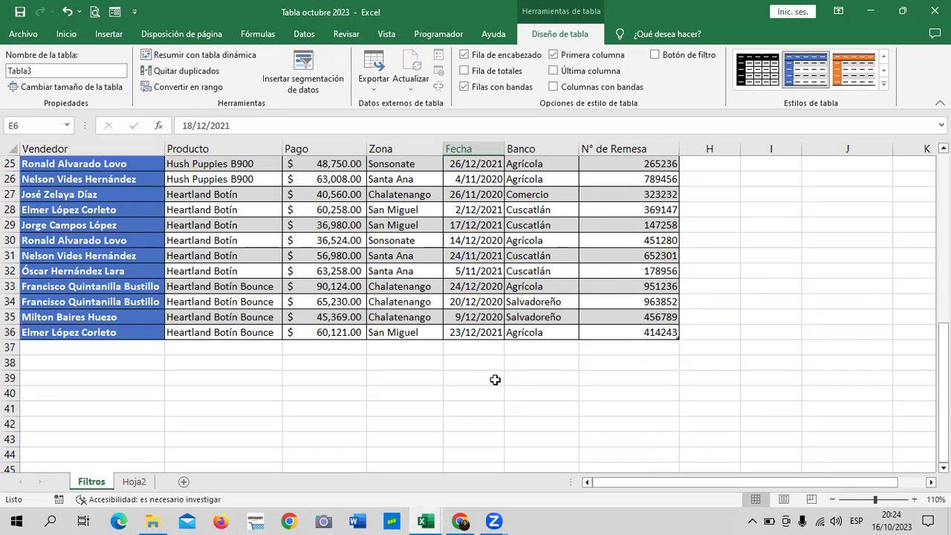
scroll(489, 375, "up", 4)
scroll(487, 386, "up", 1)
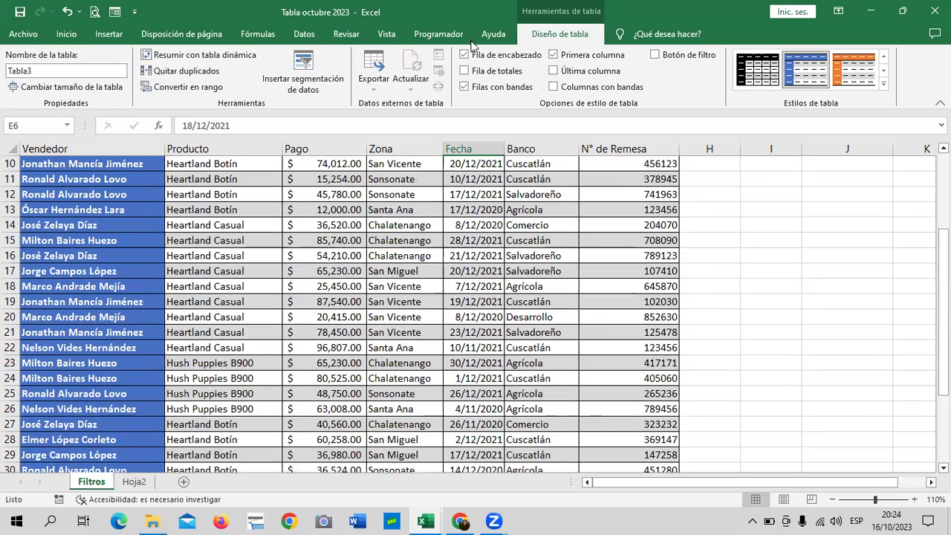
Turn on Fila de totales and inspect each row 37 cell, ending at the 15728392 sum.
left_click(465, 71)
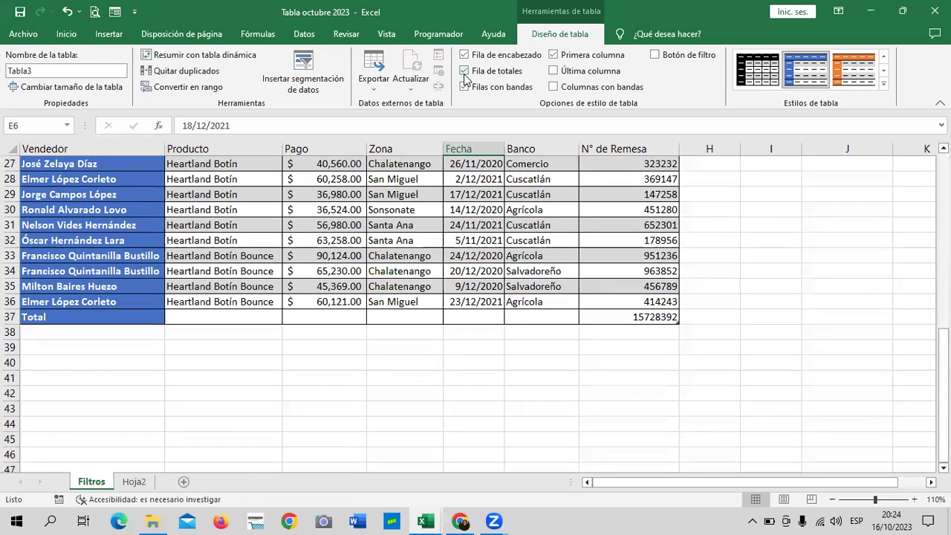
left_click(104, 317)
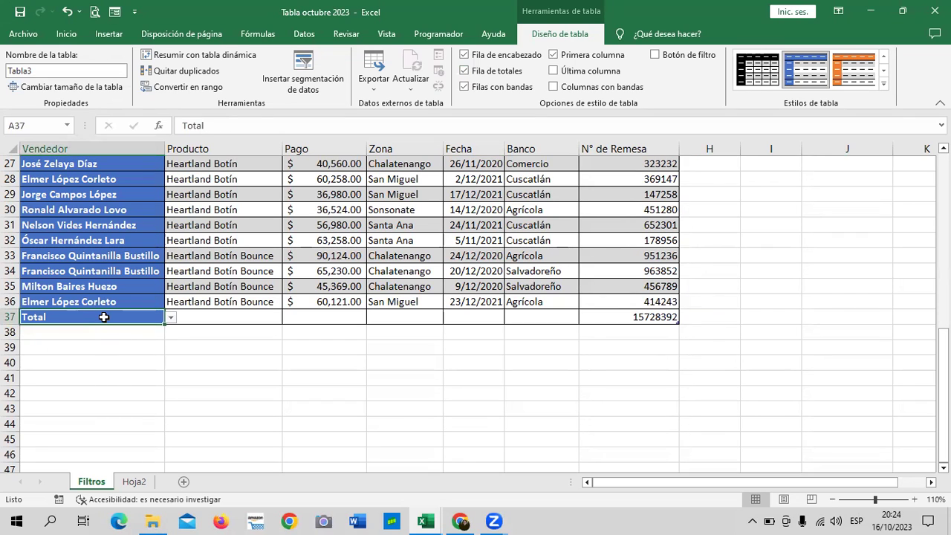
left_click(235, 318)
left_click(326, 318)
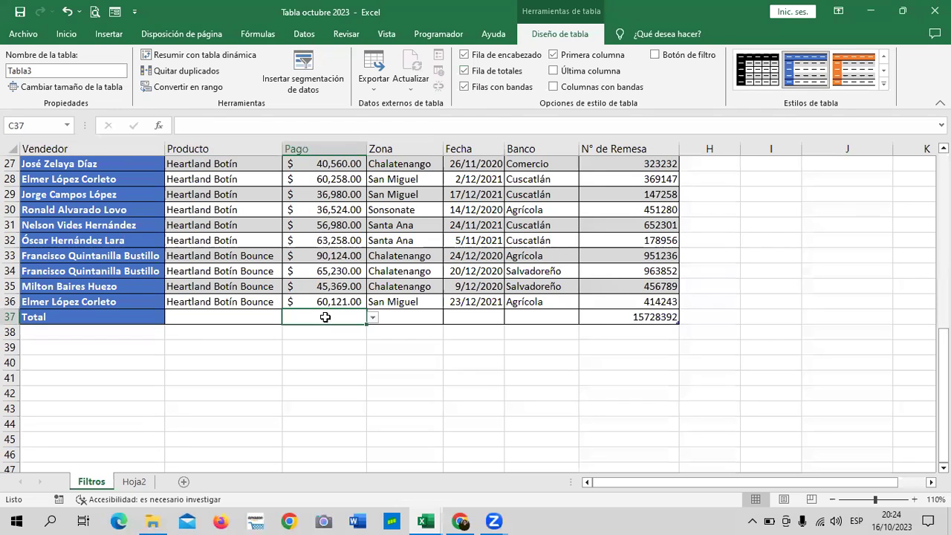
left_click(396, 312)
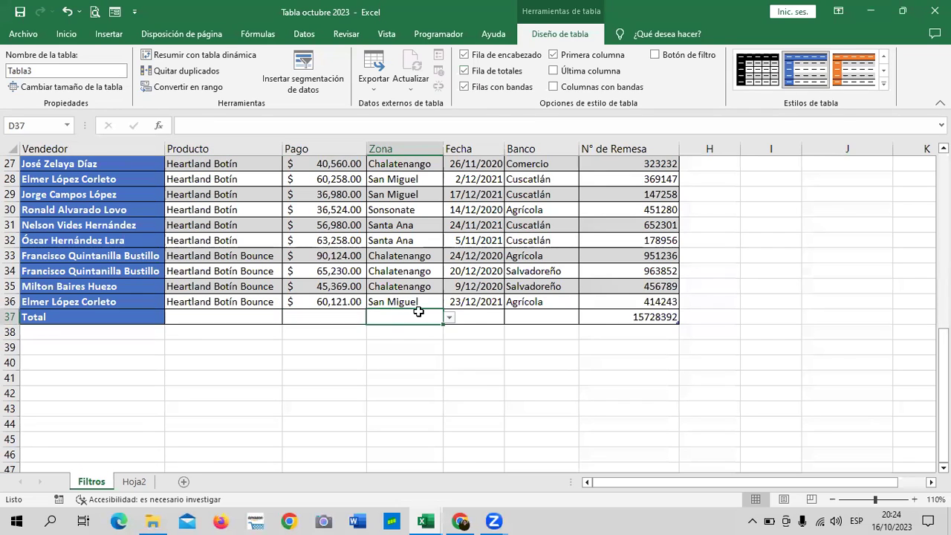
left_click(476, 319)
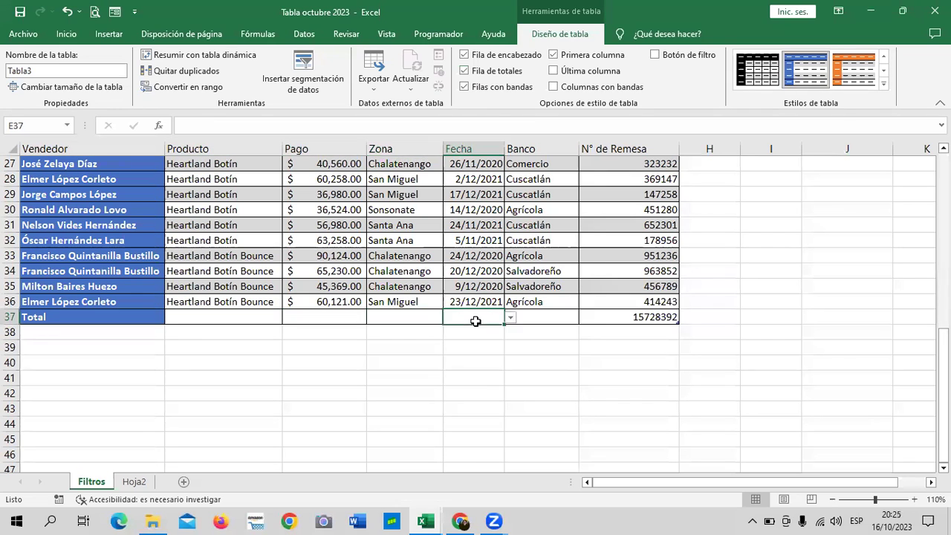
left_click(518, 317)
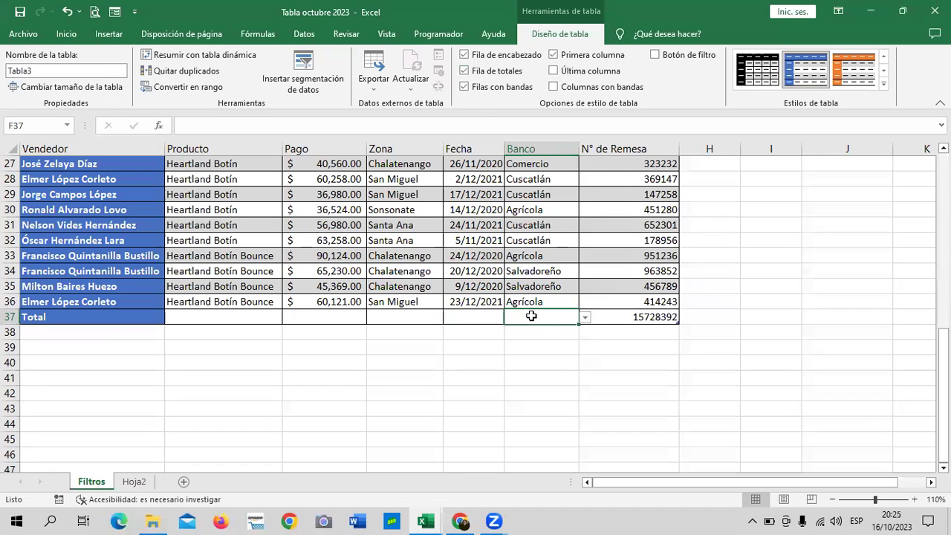
left_click(599, 318)
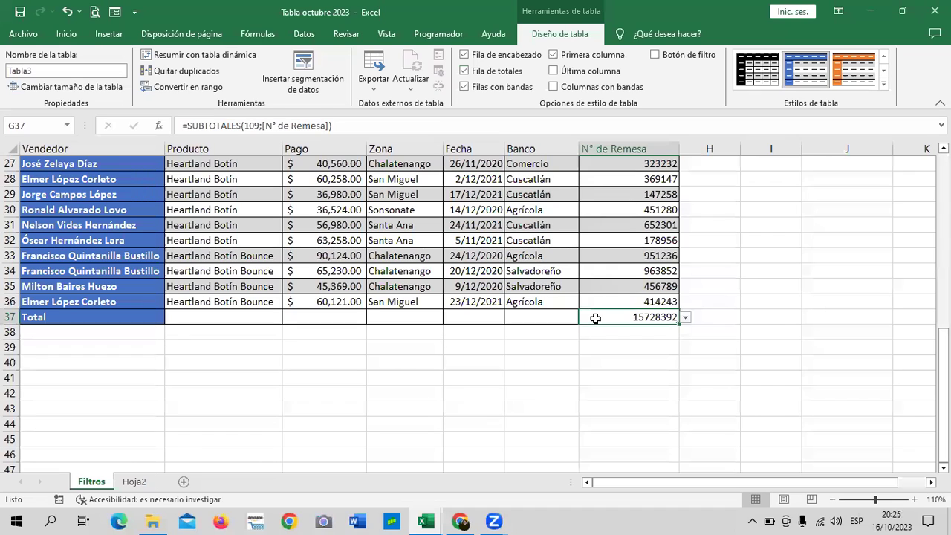
Set the N° de Remesa total to Ninguno, removing its 15728392 sum.
left_click(685, 318)
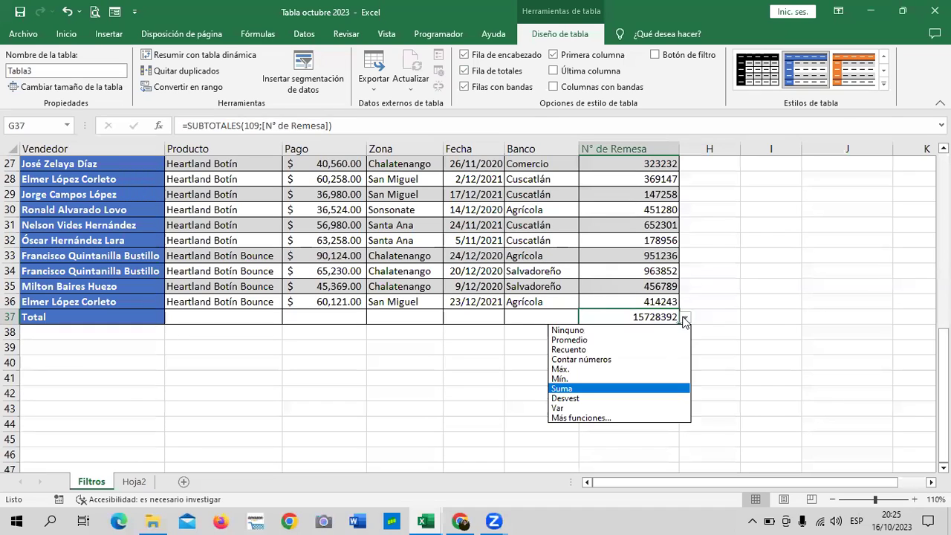
left_click(582, 388)
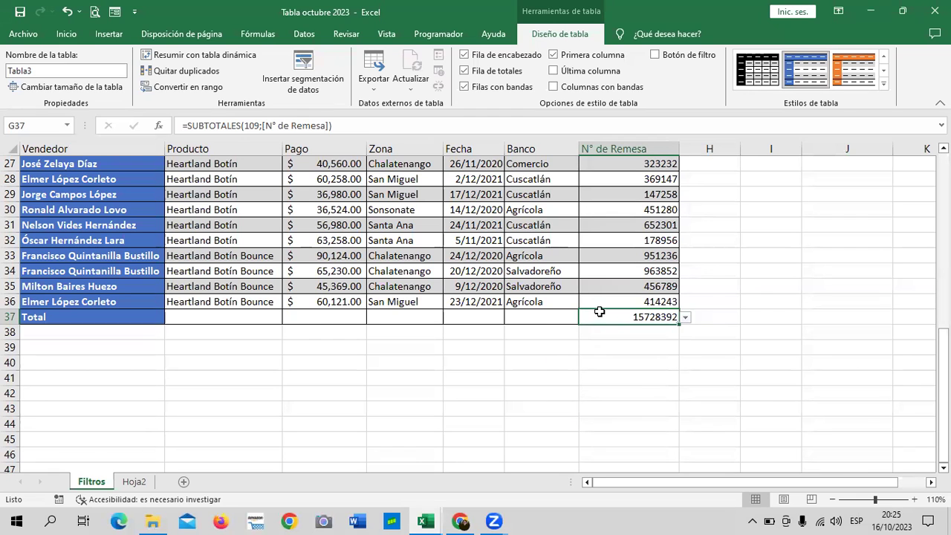
scroll(628, 346, "up", 5)
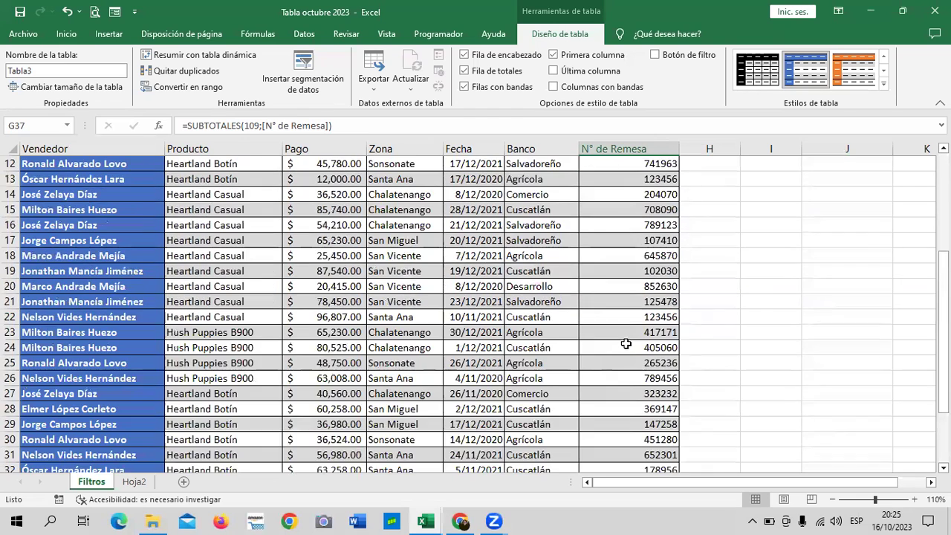
scroll(628, 346, "up", 3)
scroll(625, 345, "down", 7)
scroll(624, 346, "down", 5)
scroll(620, 362, "up", 4)
scroll(632, 363, "up", 3)
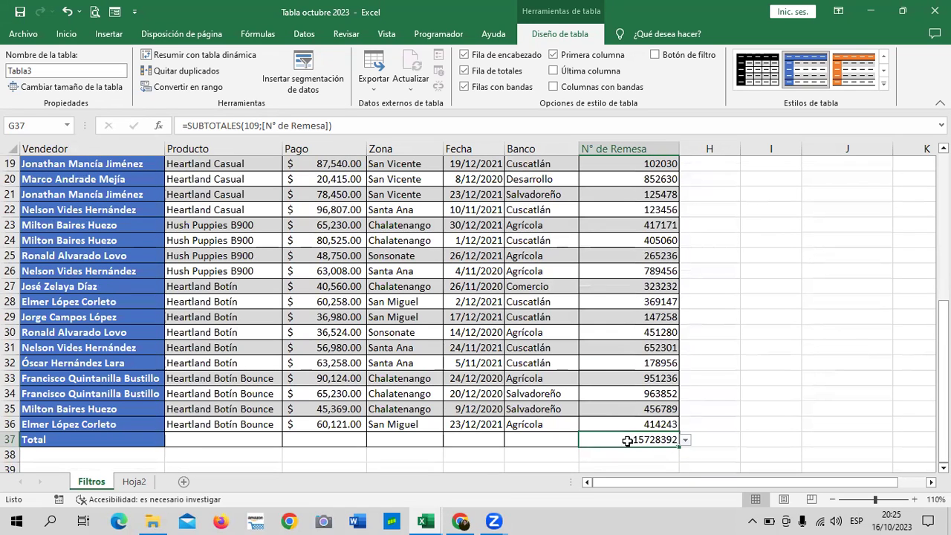
left_click(686, 440)
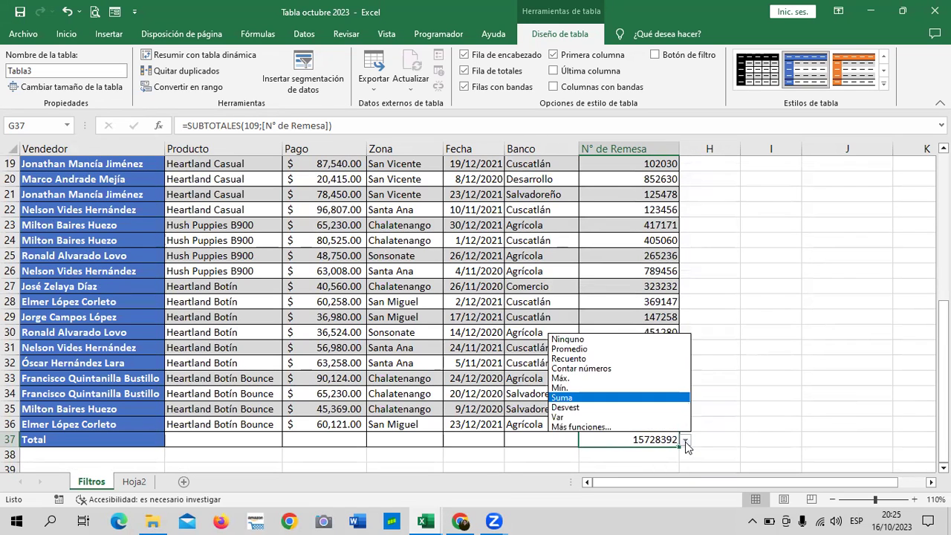
left_click(595, 340)
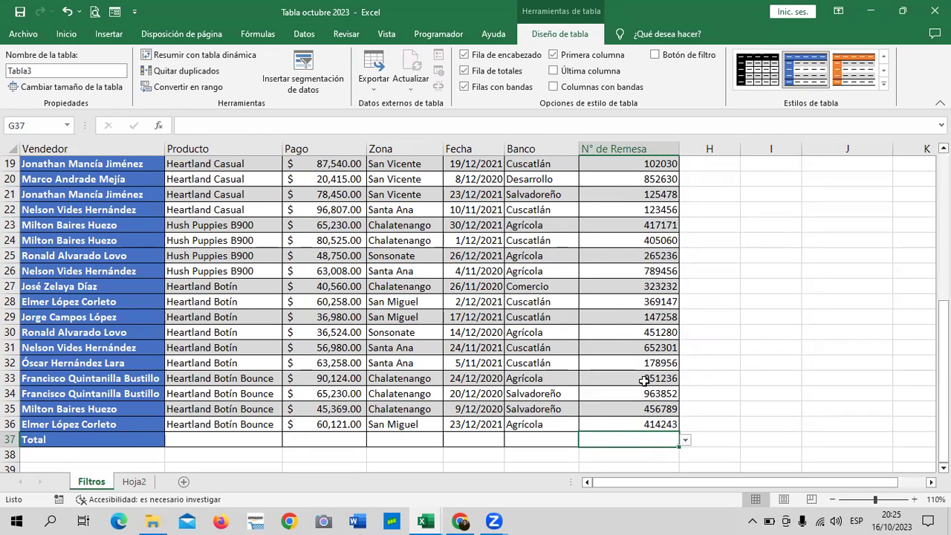
Set the Banco total to Recuento, showing a count of 32.
scroll(505, 411, "up", 3)
scroll(504, 411, "up", 1)
scroll(505, 405, "down", 2)
scroll(505, 402, "down", 1)
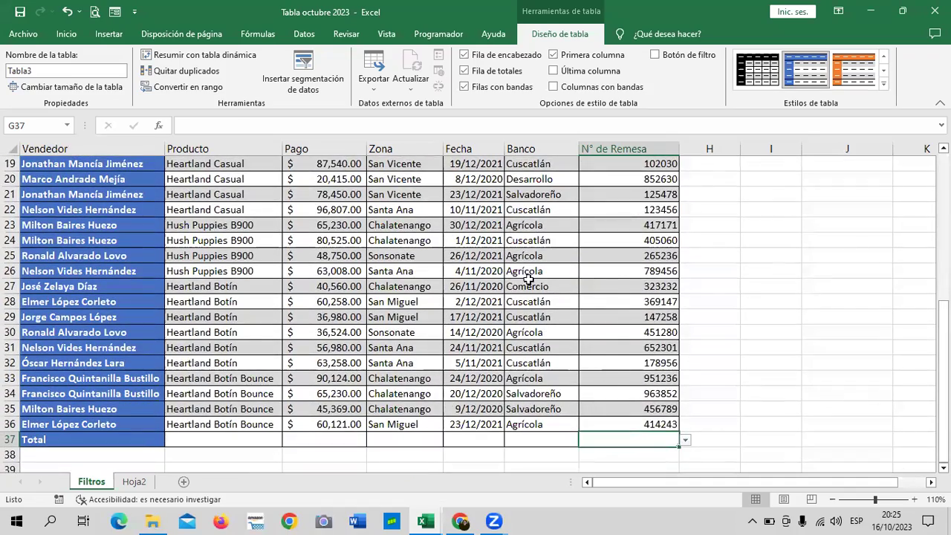
scroll(523, 333, "down", 2)
left_click(544, 349)
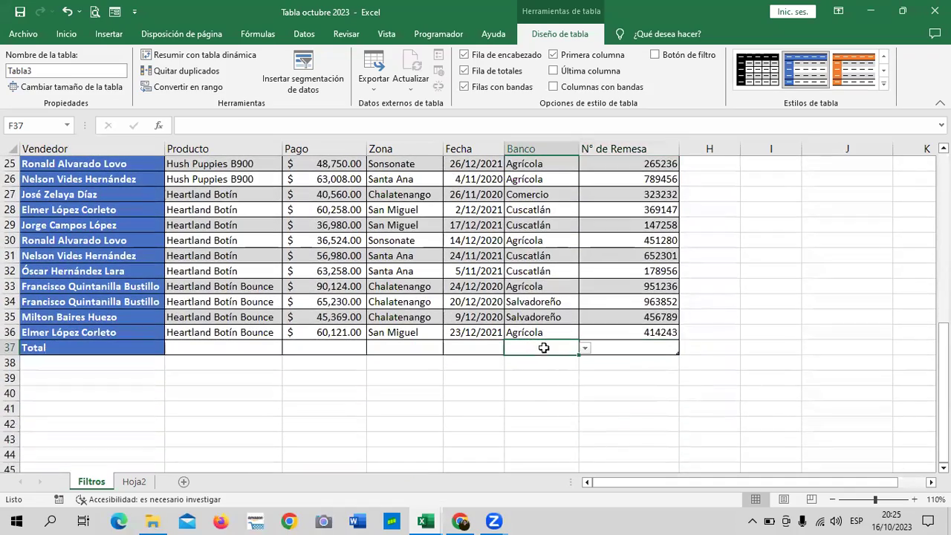
left_click(585, 348)
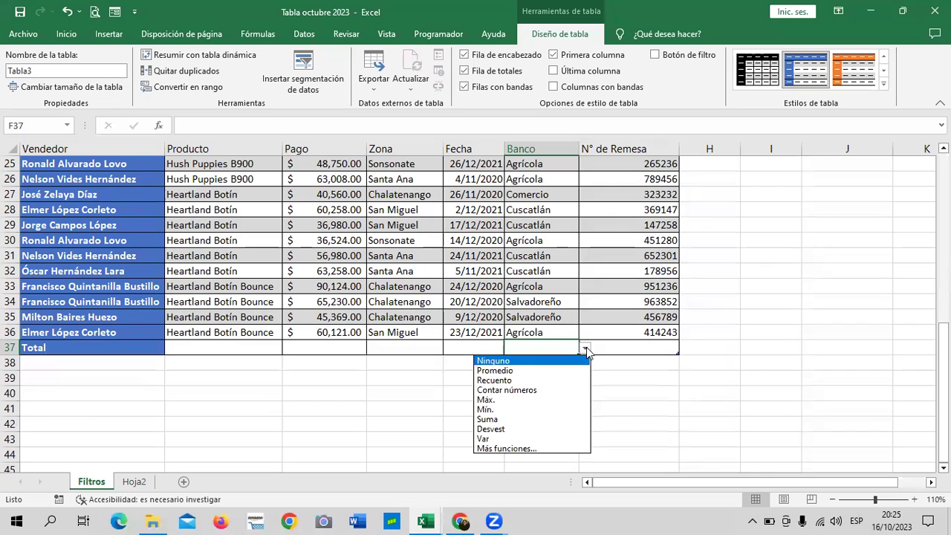
left_click(525, 380)
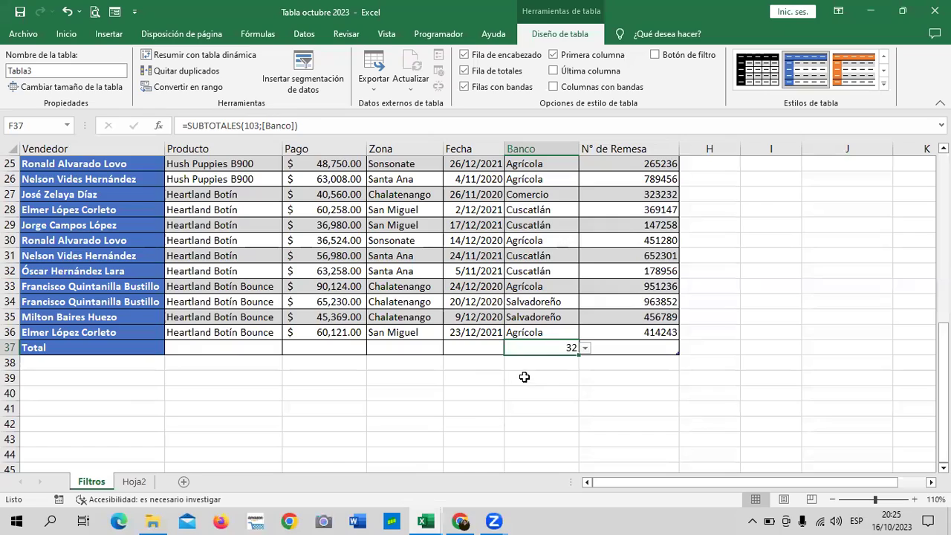
scroll(524, 378, "up", 4)
scroll(525, 378, "up", 2)
scroll(524, 378, "down", 2)
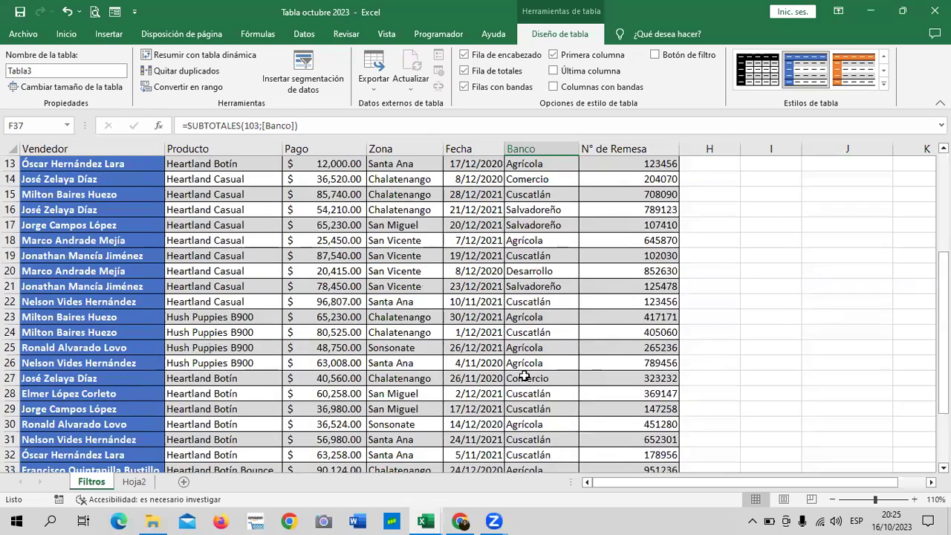
scroll(525, 377, "down", 2)
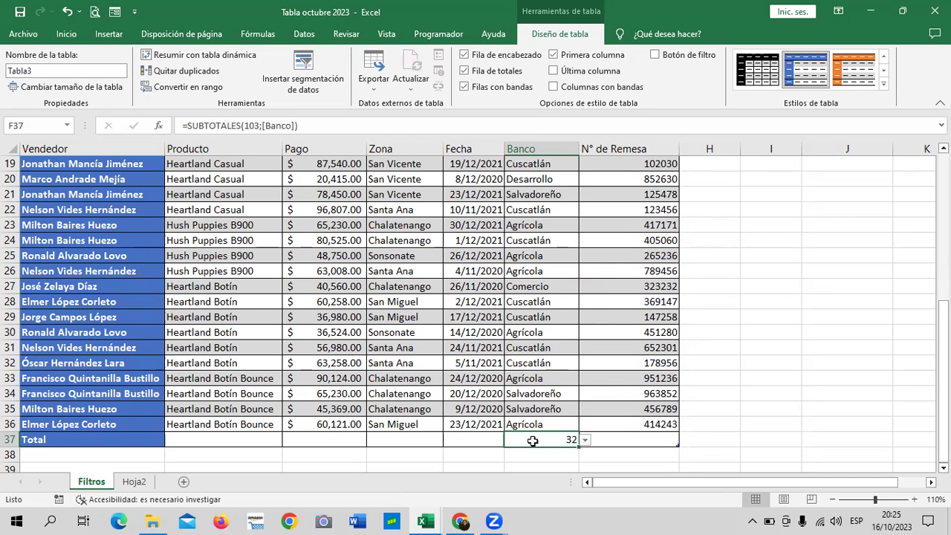
Try Contar números on the Zona total, then set it back to Ninguno.
left_click(473, 437)
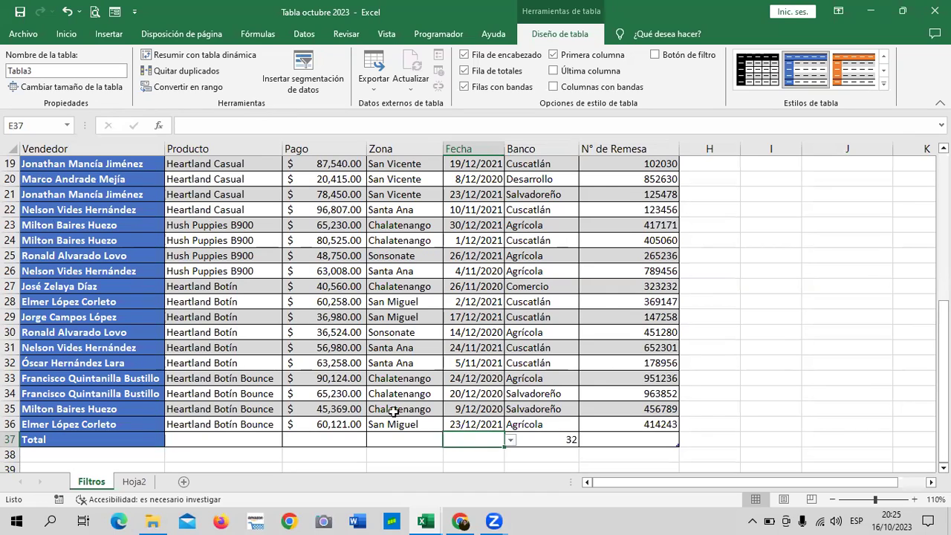
left_click(380, 437)
scroll(379, 435, "up", 3)
scroll(382, 437, "down", 1)
scroll(386, 438, "down", 1)
scroll(391, 442, "down", 2)
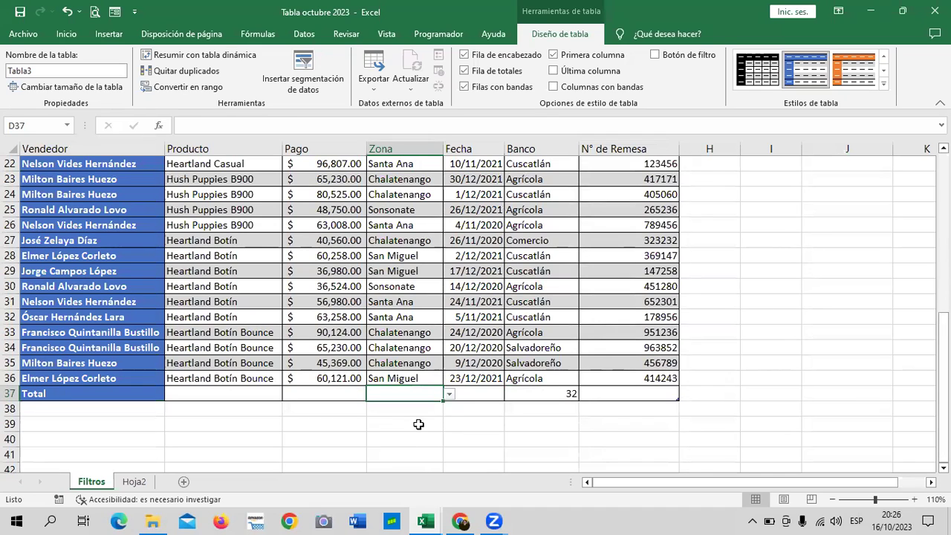
left_click(450, 394)
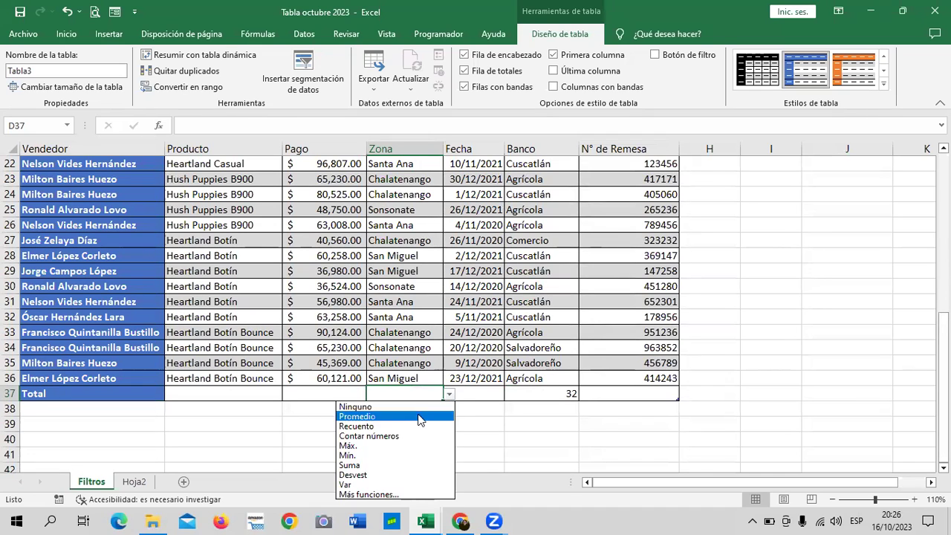
left_click(410, 435)
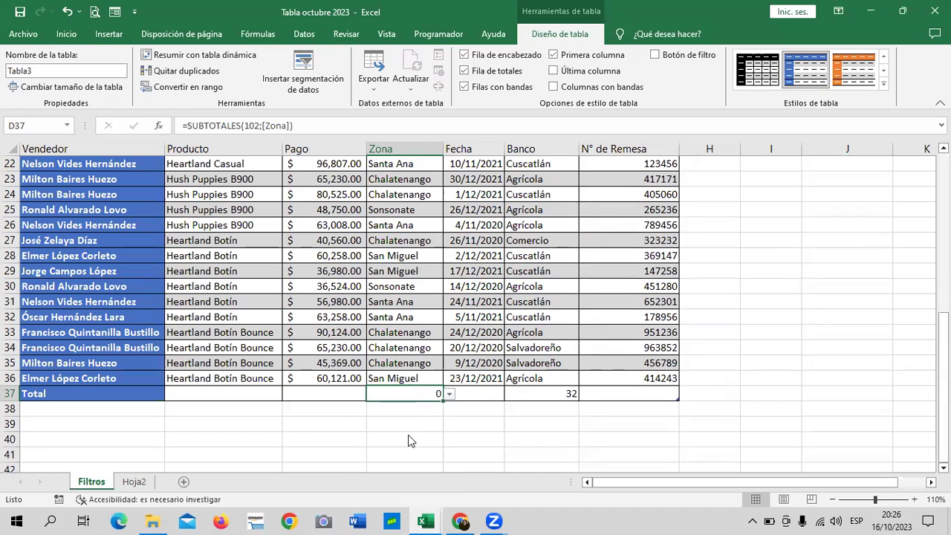
left_click(448, 394)
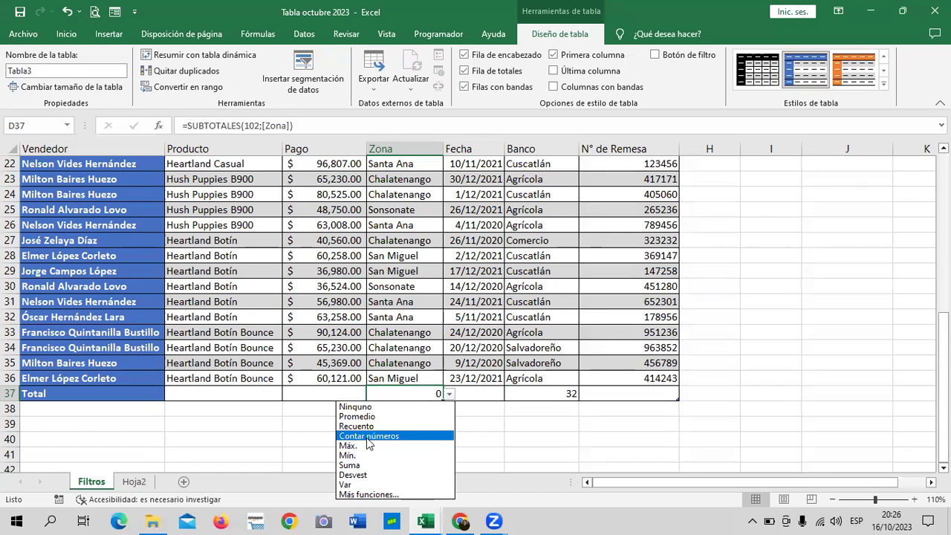
key("Escape")
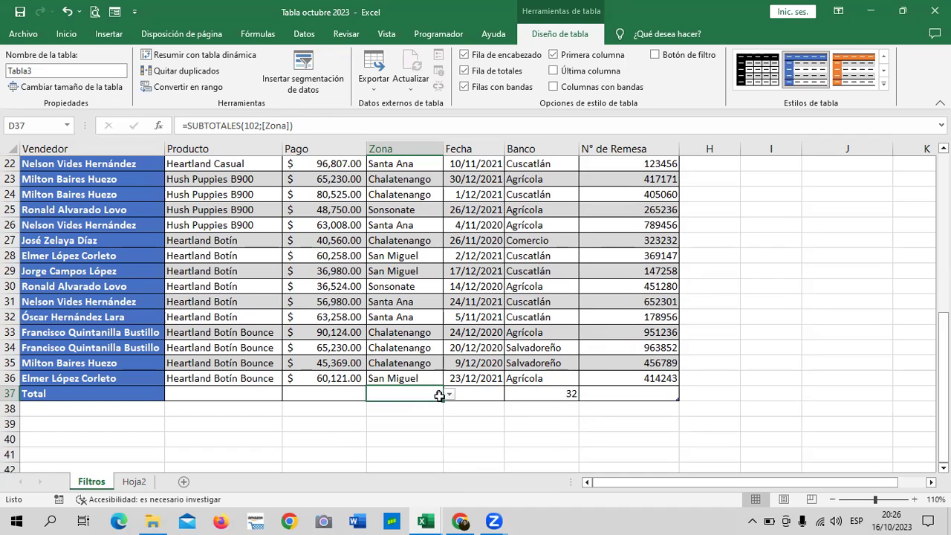
left_click(449, 394)
left_click(414, 407)
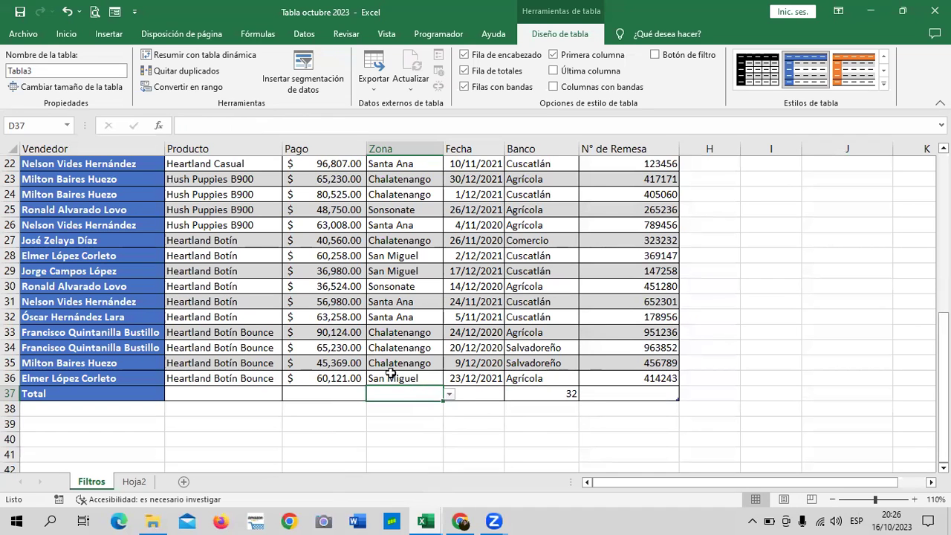
left_click(347, 393)
scroll(346, 393, "up", 3)
Set the Pago total to Máx. to show the maximum payment.
scroll(346, 392, "up", 4)
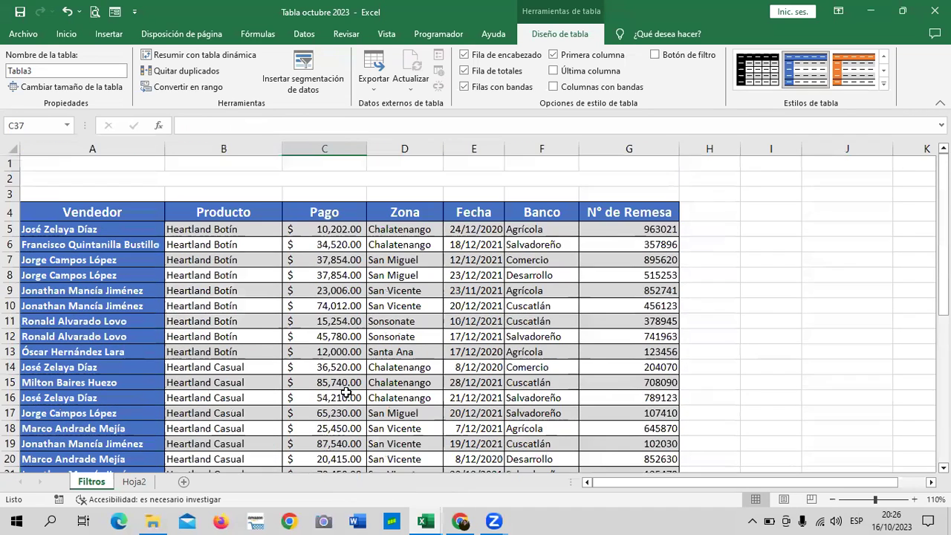
scroll(346, 392, "down", 3)
scroll(347, 393, "down", 3)
scroll(346, 392, "down", 1)
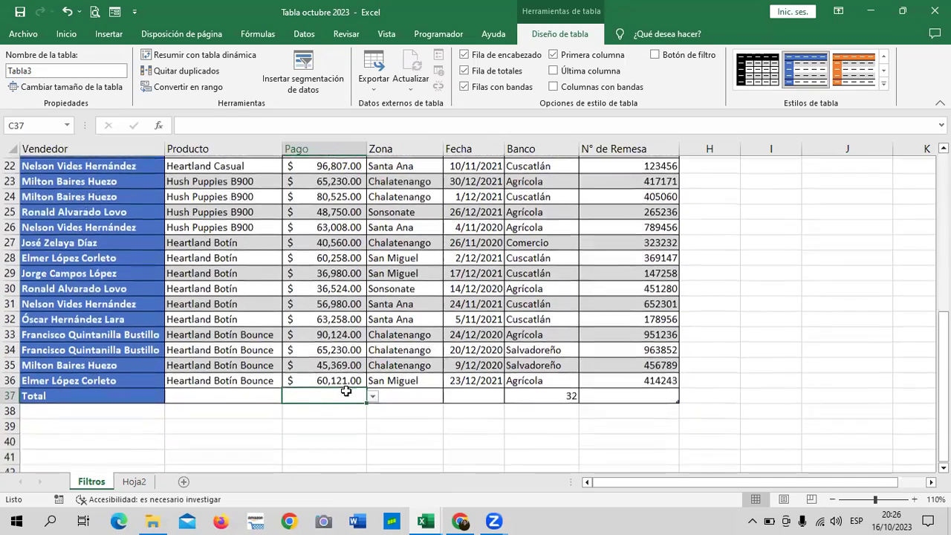
left_click(374, 395)
left_click(374, 391)
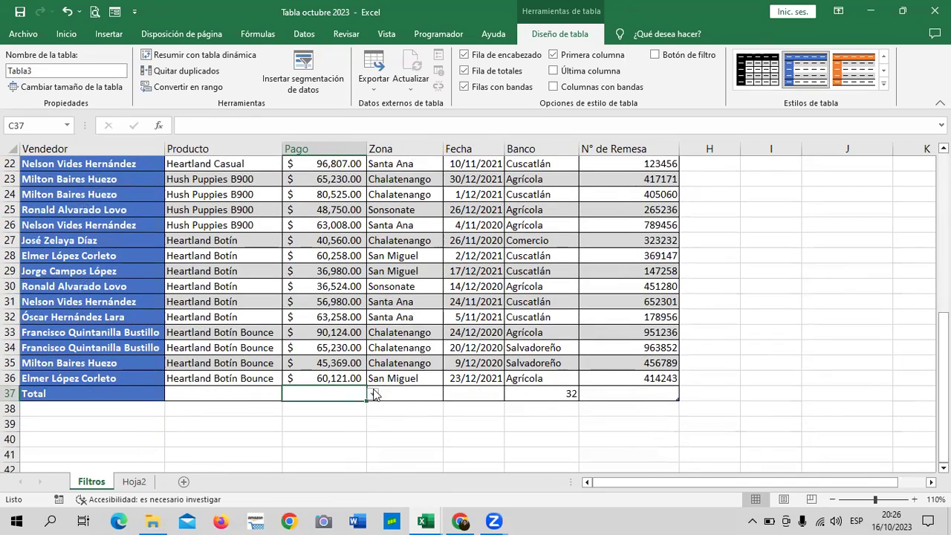
left_click(372, 395)
scroll(374, 398, "down", 2)
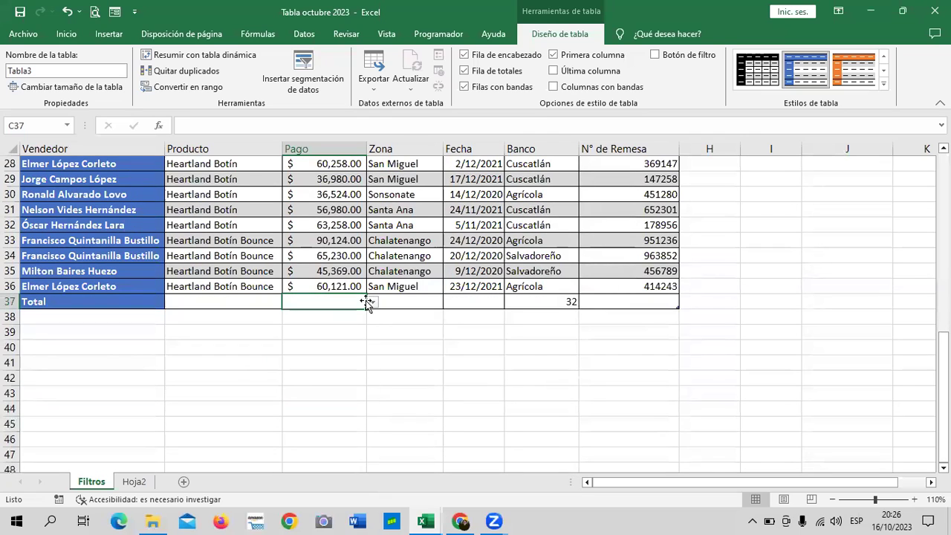
scroll(361, 304, "up", 4)
scroll(357, 309, "up", 4)
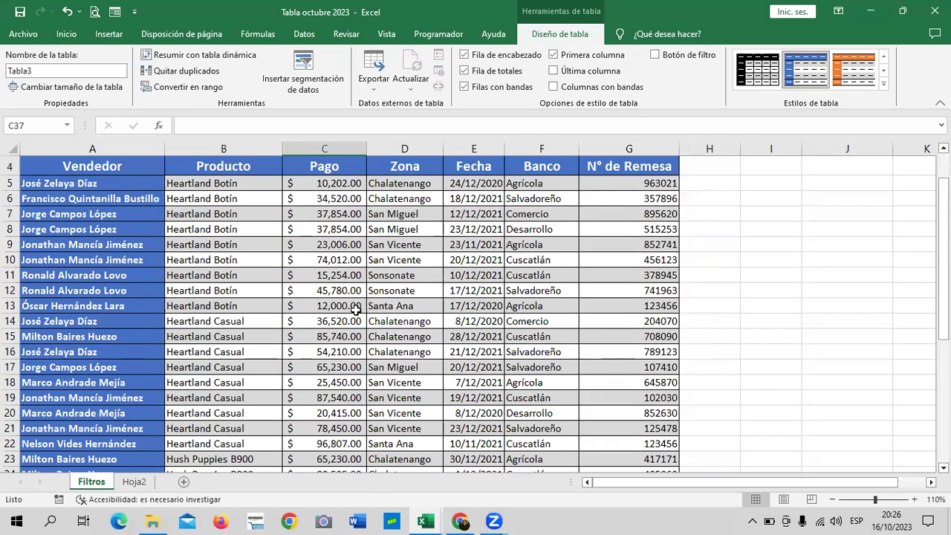
scroll(354, 314, "down", 6)
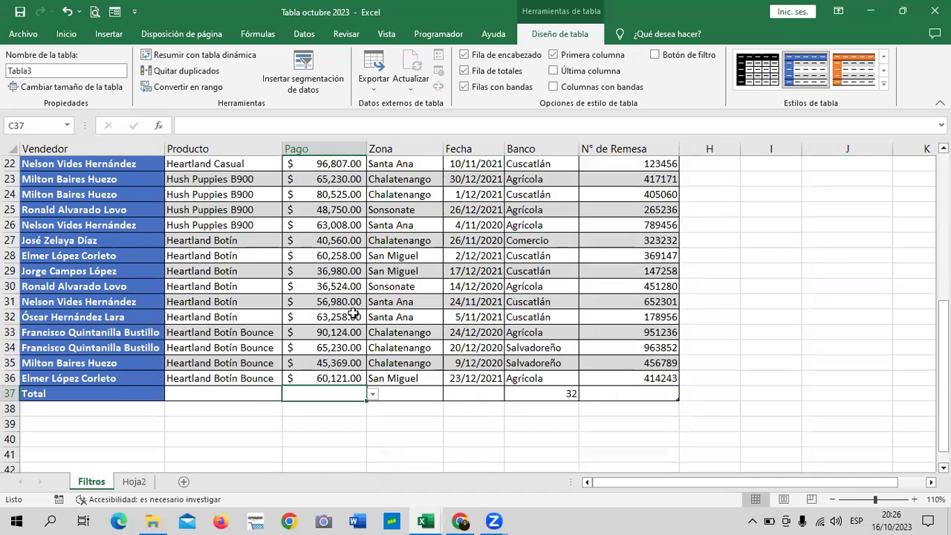
left_click(372, 396)
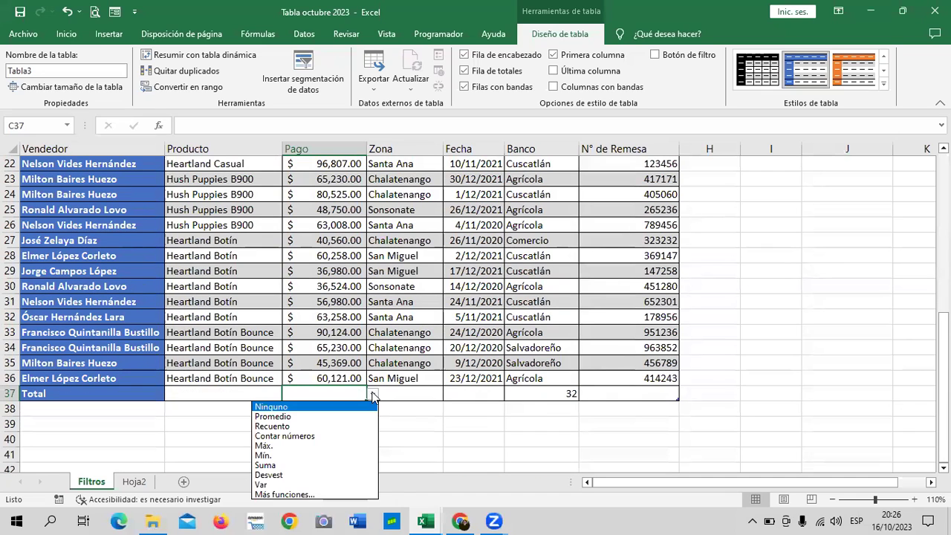
left_click(290, 446)
Switch the Pago total to Mín., then to Promedio.
scroll(410, 427, "down", 1)
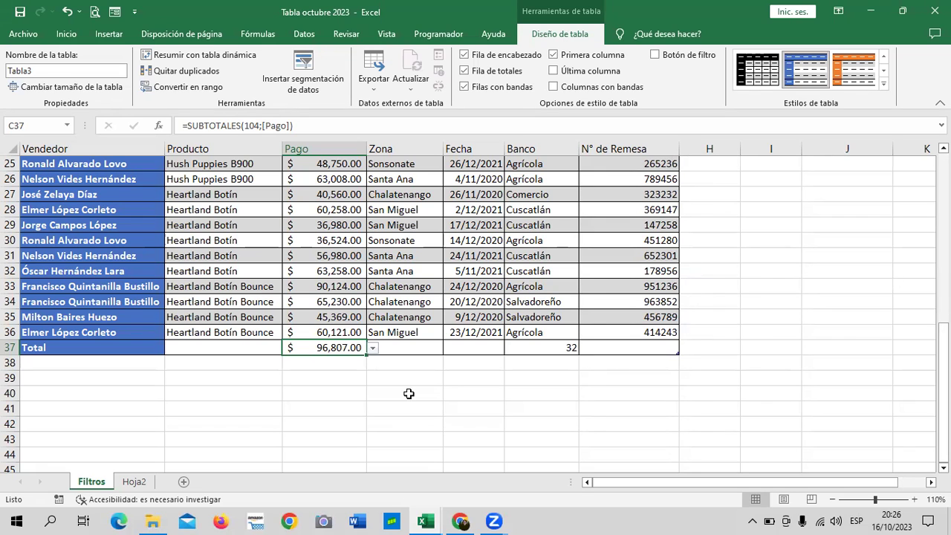
left_click(373, 348)
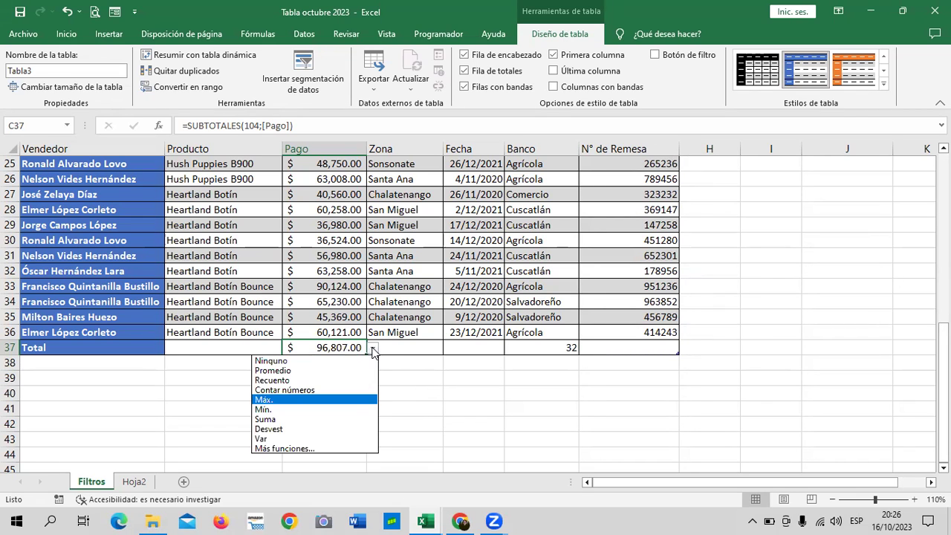
left_click(283, 410)
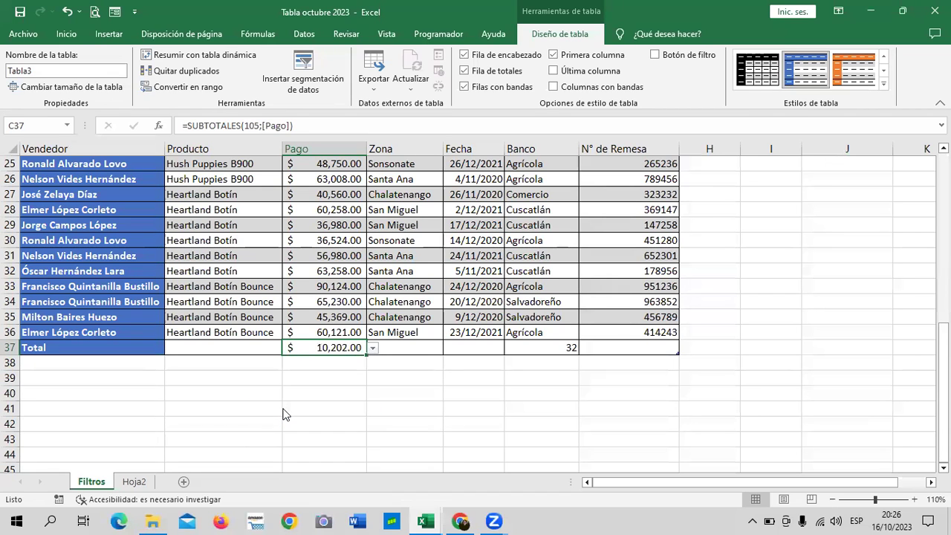
left_click(372, 349)
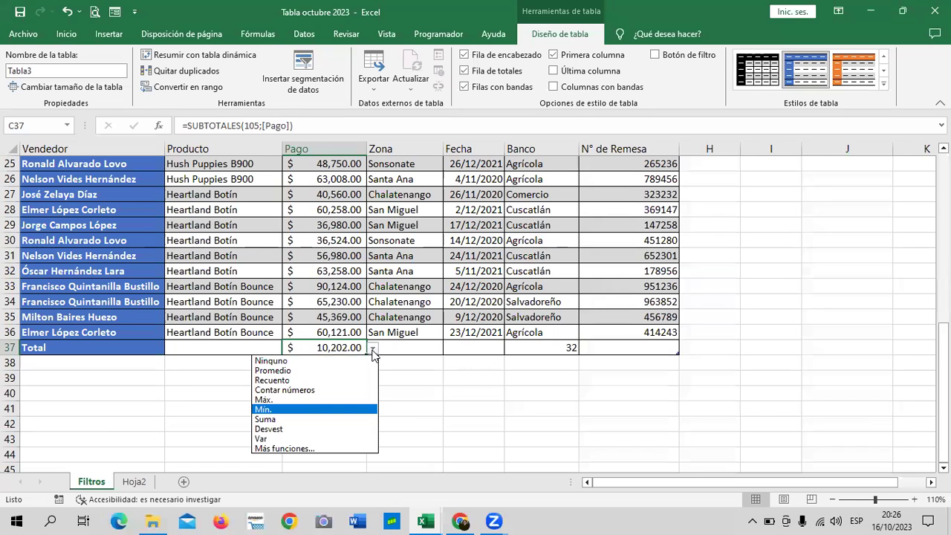
left_click(308, 371)
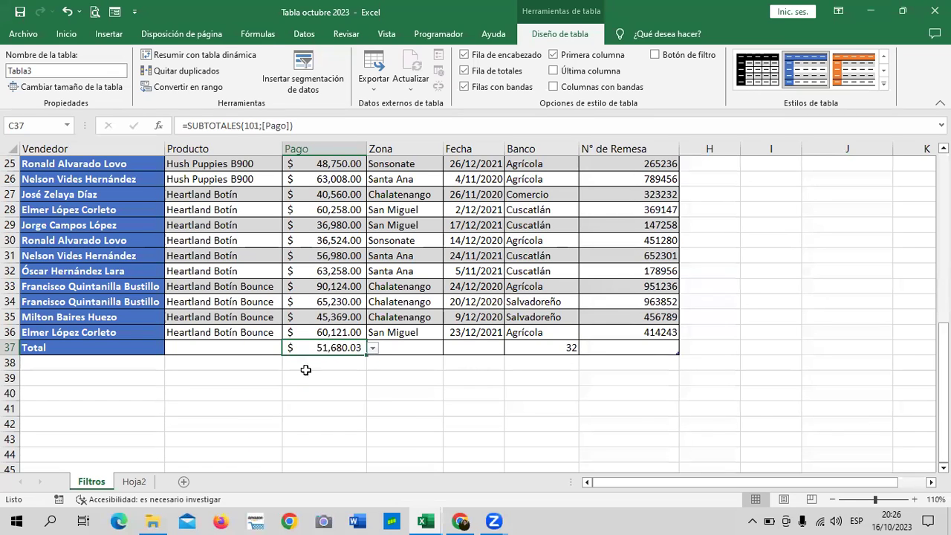
Set the Pago total to Suma, giving $1,653,761.00.
scroll(446, 305, "up", 3)
scroll(446, 305, "up", 4)
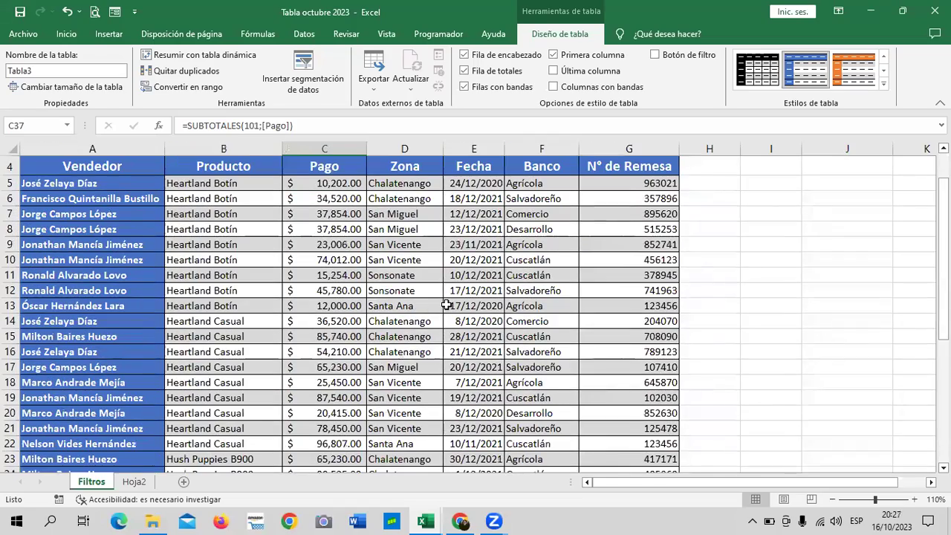
scroll(446, 304, "down", 2)
scroll(446, 305, "down", 4)
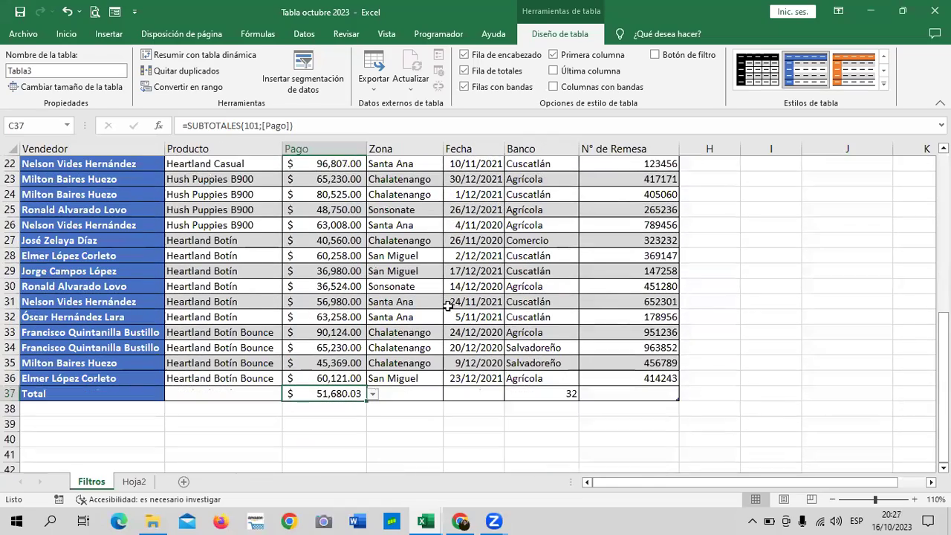
scroll(449, 306, "down", 2)
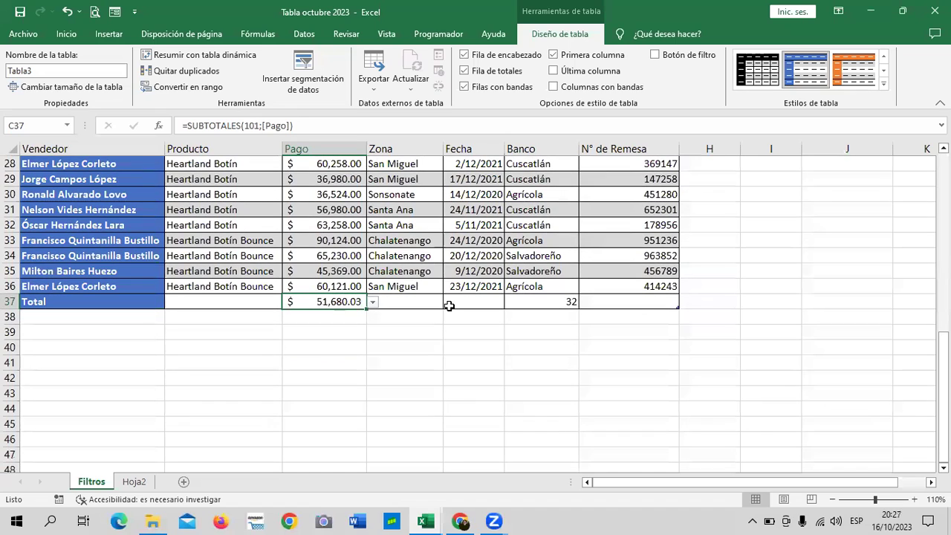
left_click(373, 303)
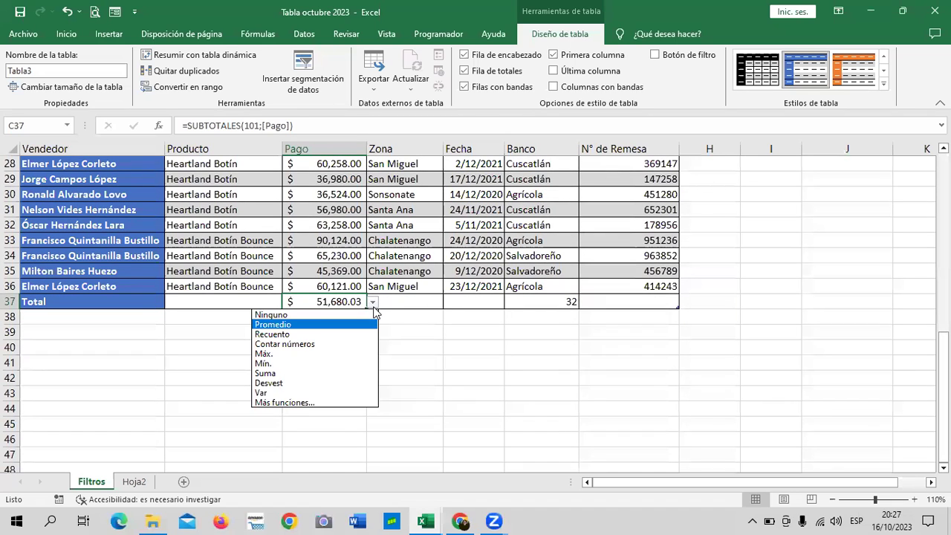
left_click(310, 374)
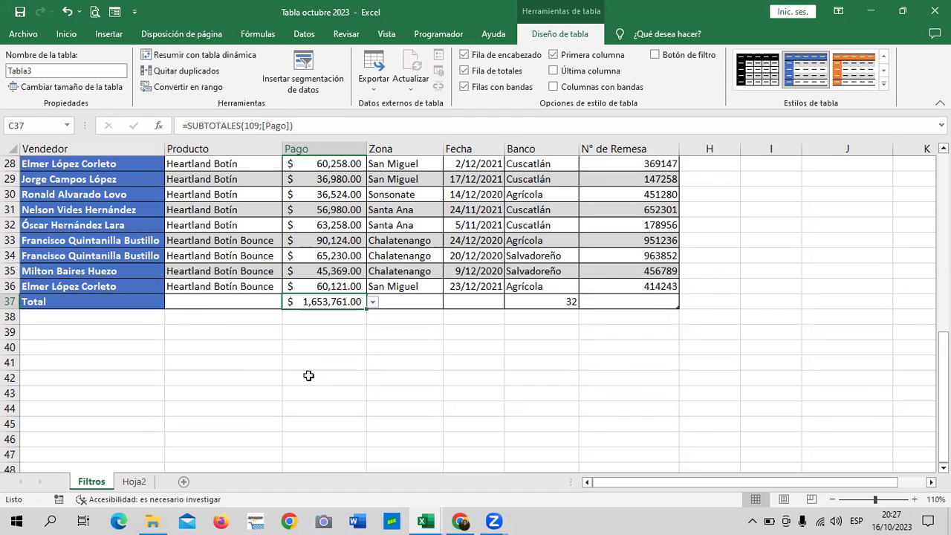
scroll(399, 342, "up", 1)
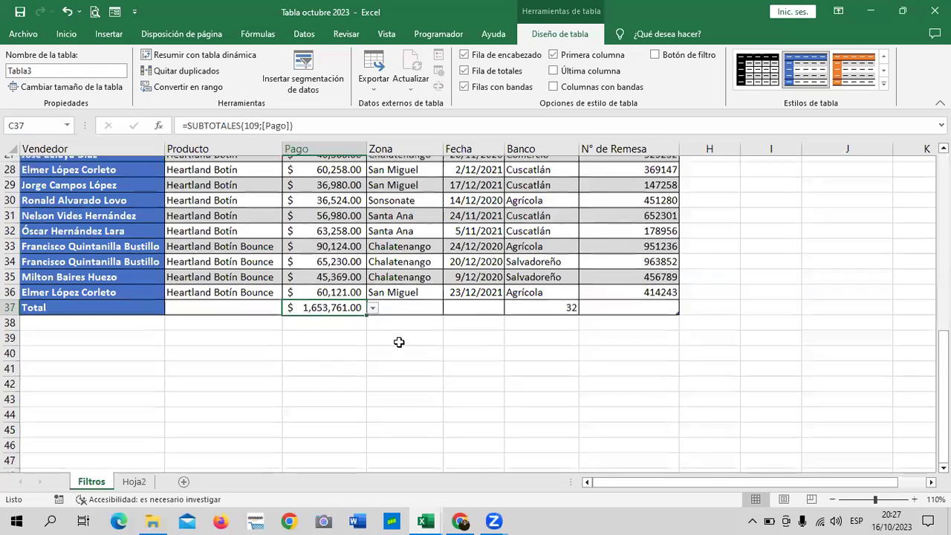
scroll(399, 342, "up", 3)
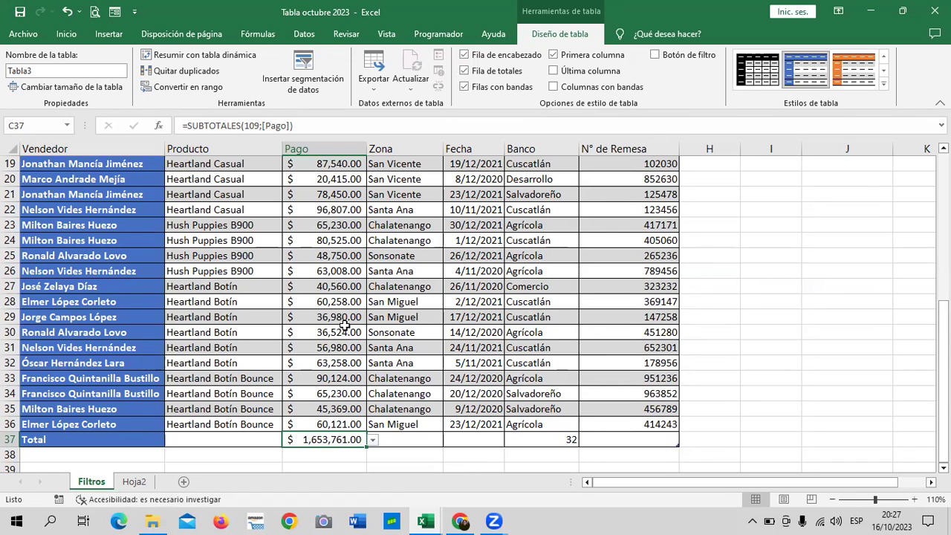
scroll(346, 405, "up", 4)
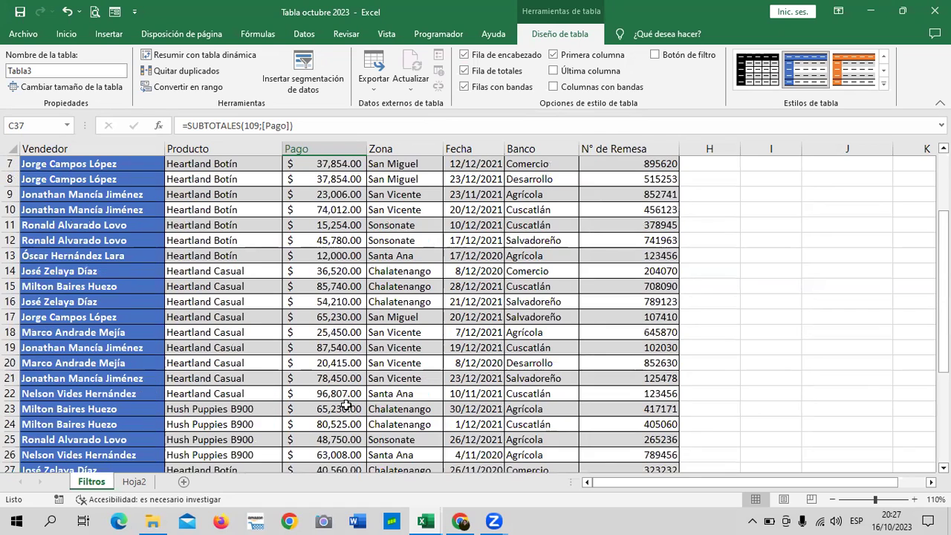
scroll(346, 401, "up", 2)
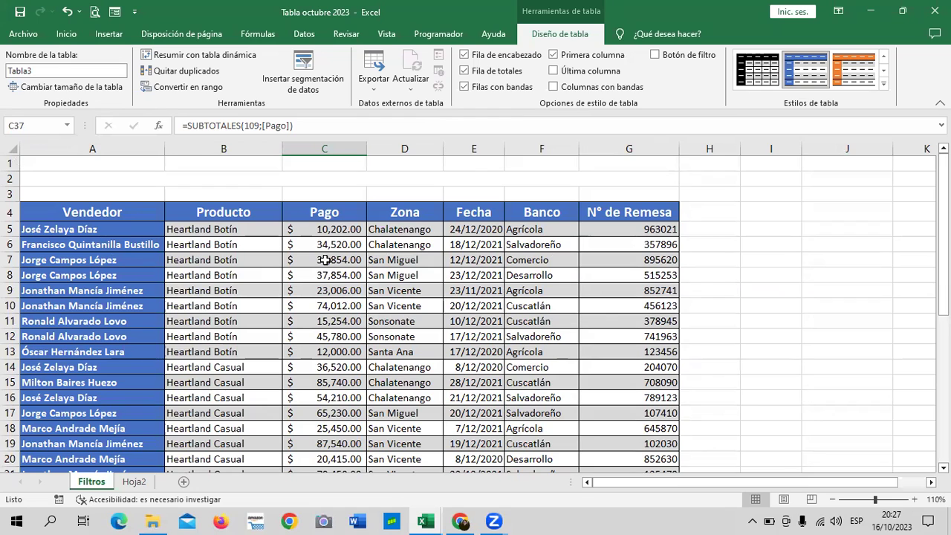
Tick Botón de filtro from the Pago header so every column header shows a filter arrow.
left_click(324, 210)
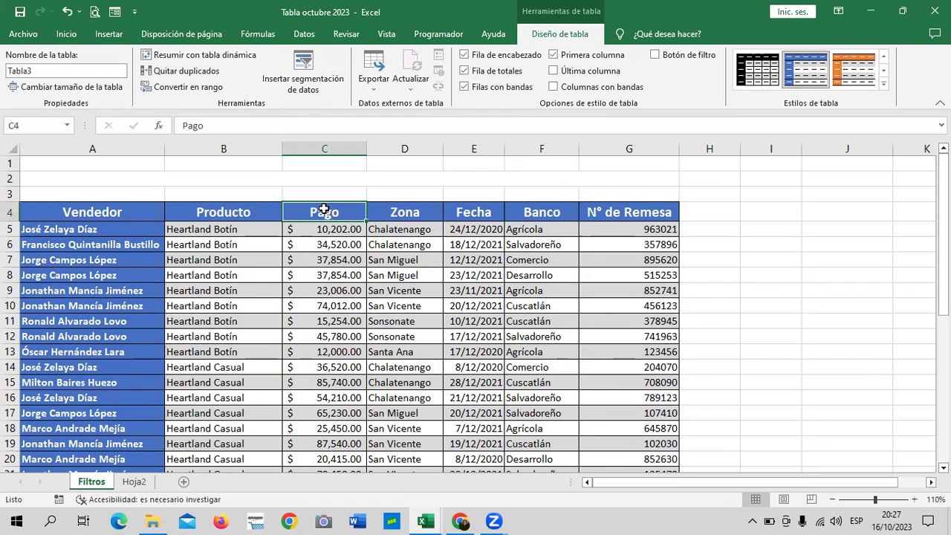
left_click(654, 55)
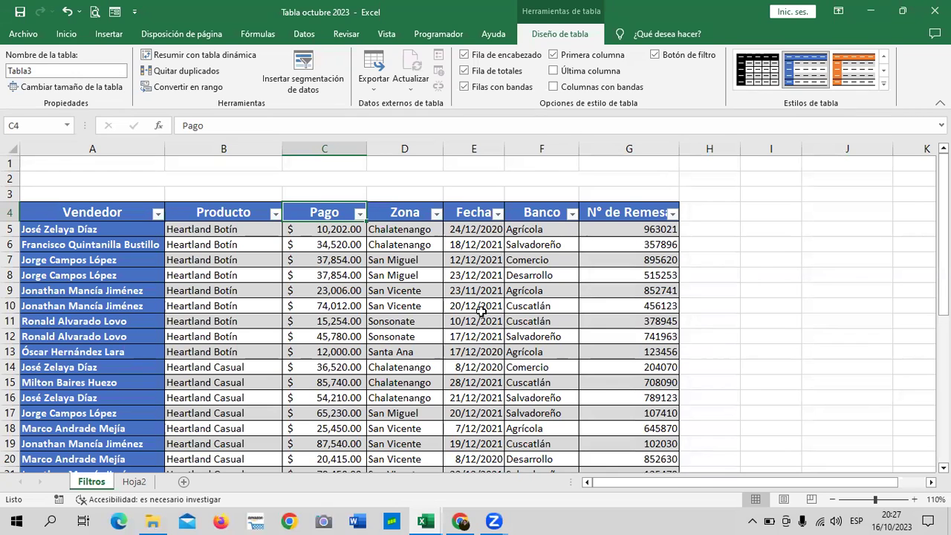
scroll(419, 321, "down", 4)
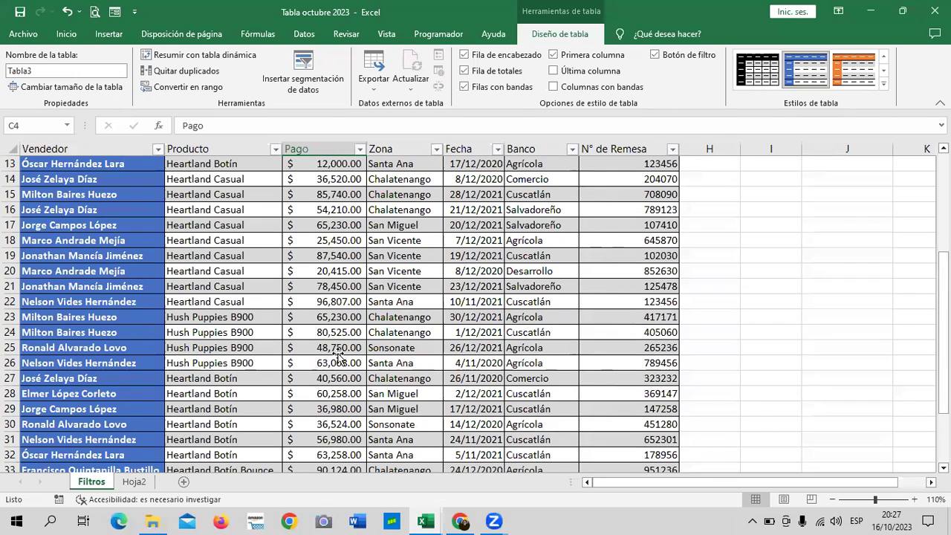
scroll(329, 348, "down", 4)
left_click(330, 348)
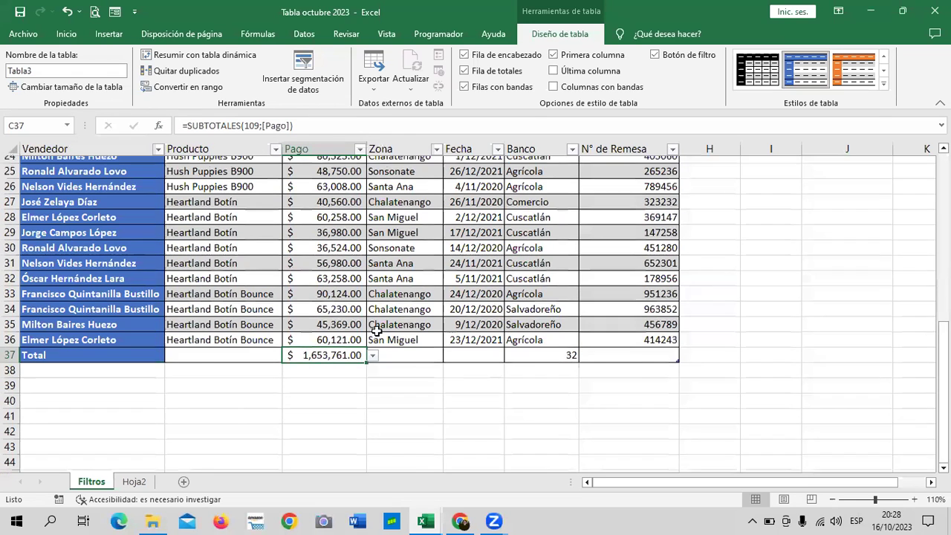
scroll(374, 292, "up", 8)
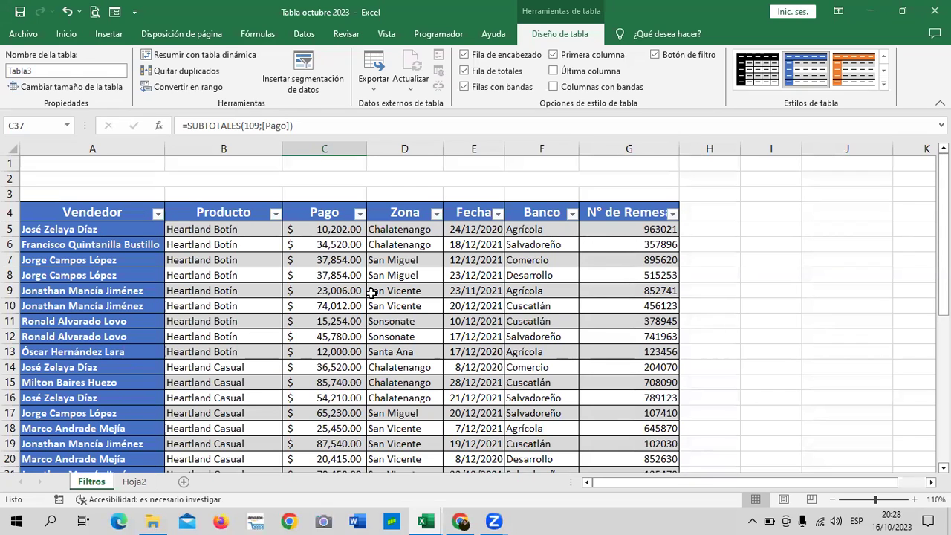
Filter Zona to Chalatenango only, leaving 11 of 32 records with Pago totalling $608,230.00.
left_click(437, 213)
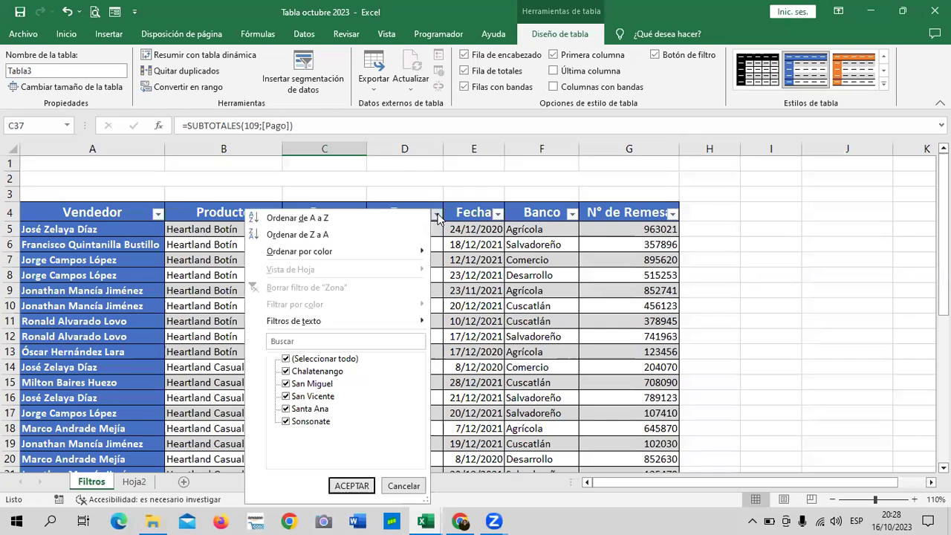
mouse_move(294, 321)
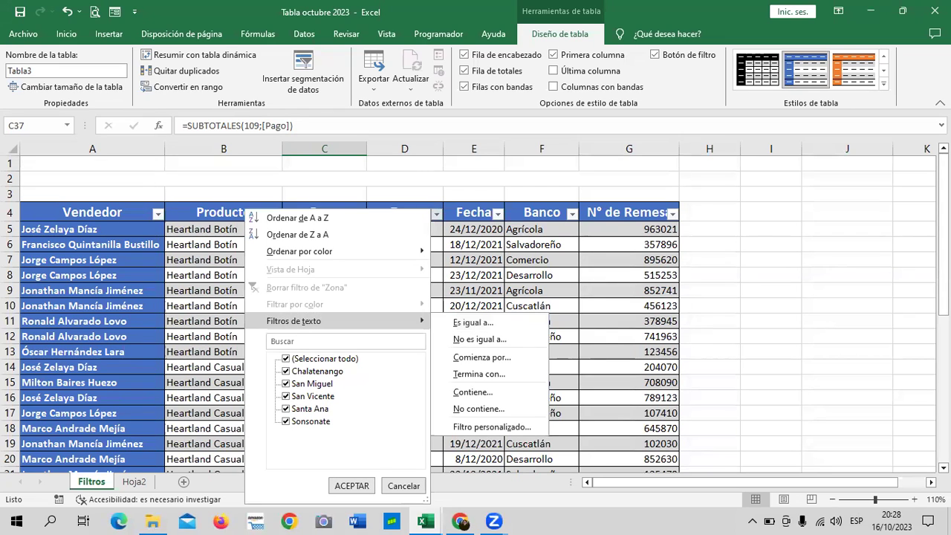
key("Escape")
scroll(445, 223, "down", 1)
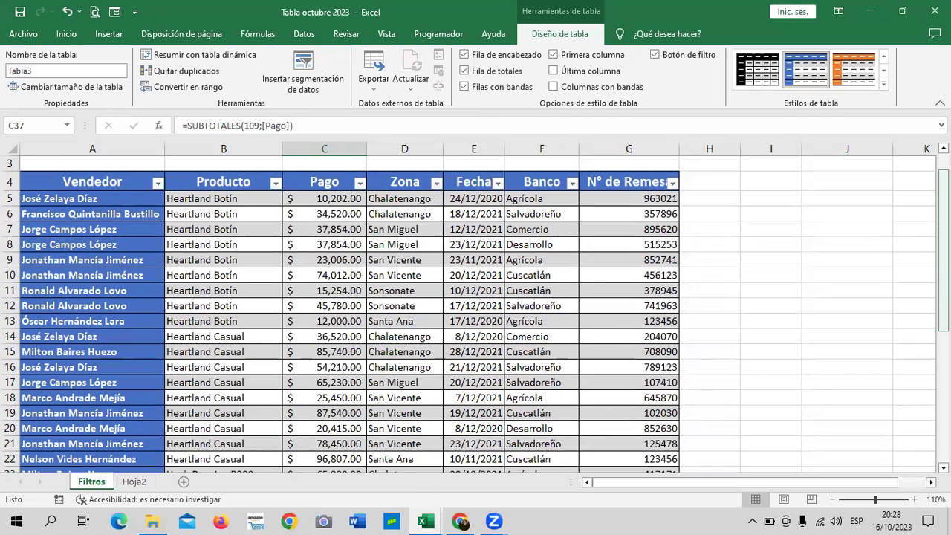
left_click(436, 183)
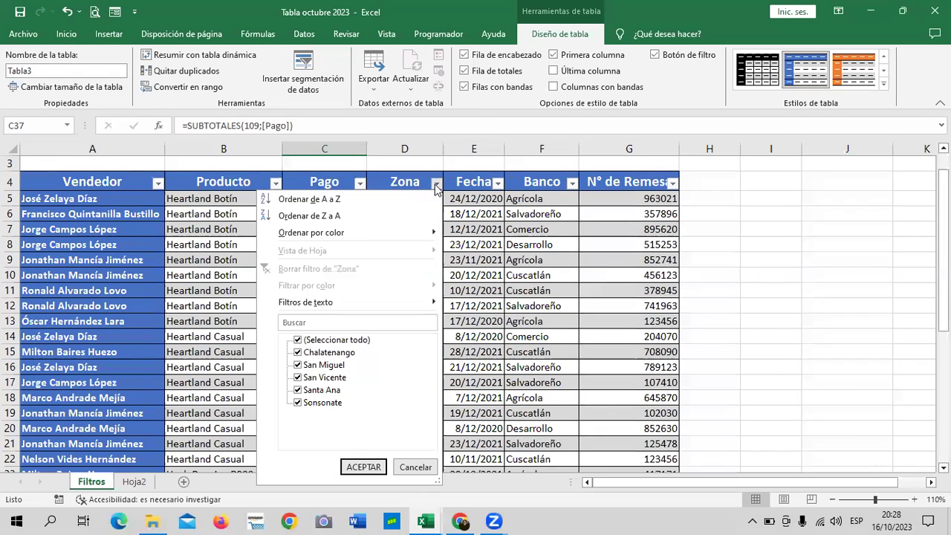
left_click(298, 340)
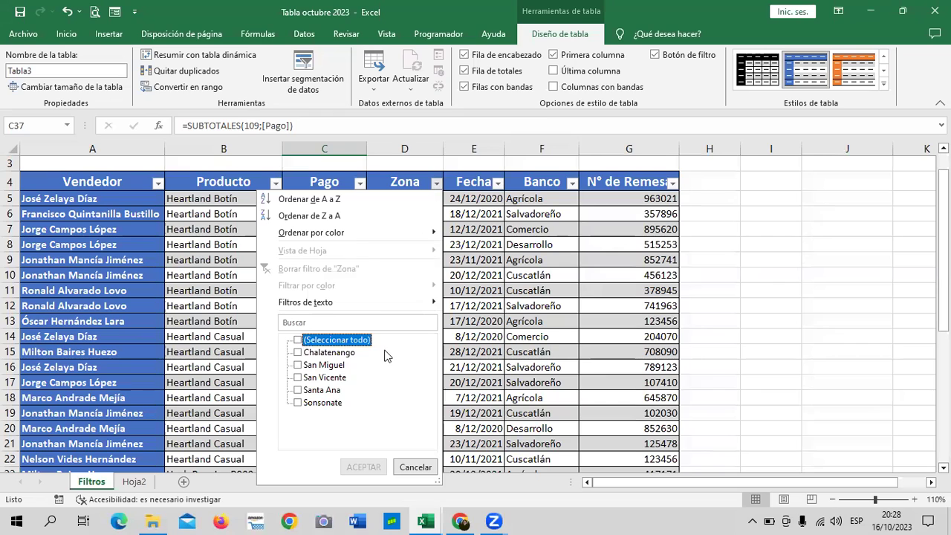
left_click(345, 355)
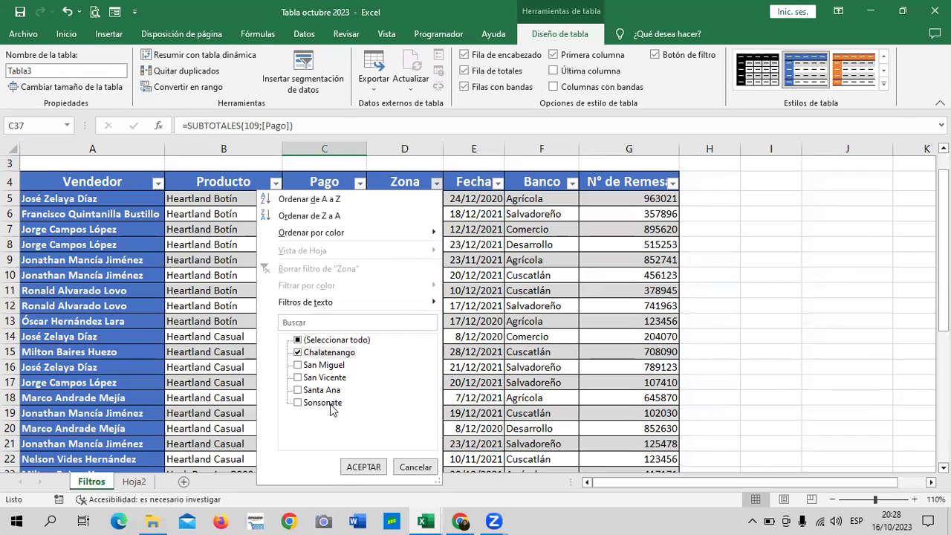
left_click(363, 467)
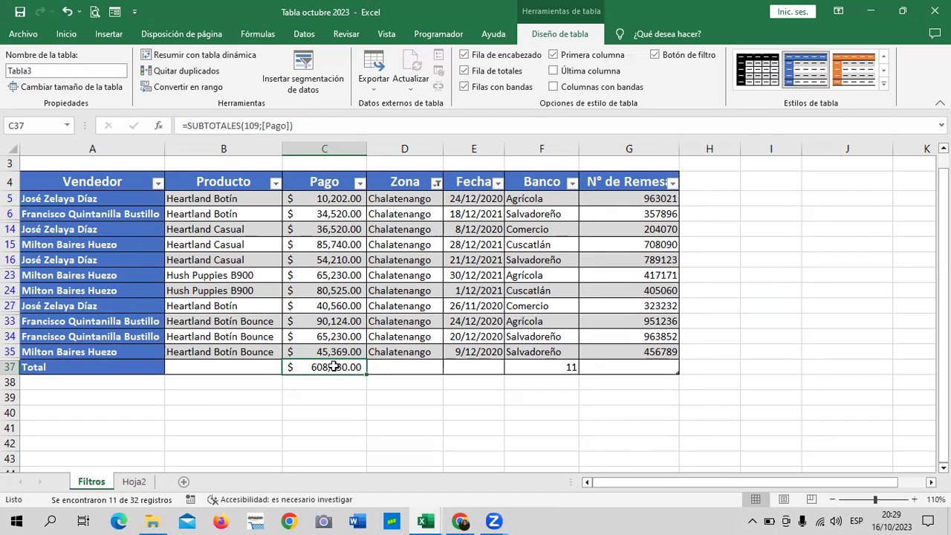
Copy Chalatenango from Filtros into cell D4 of a new sheet and widen column D.
left_click(411, 198)
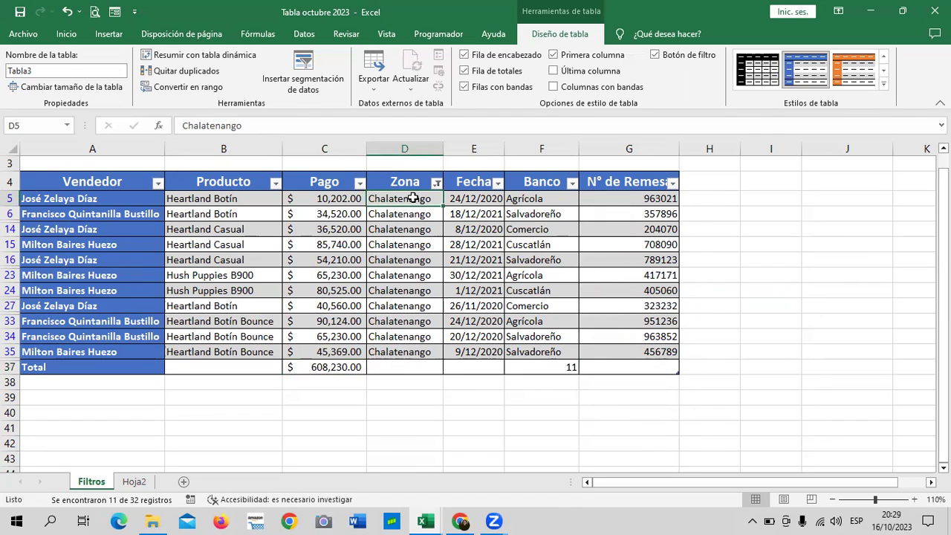
right_click(413, 198)
left_click(452, 185)
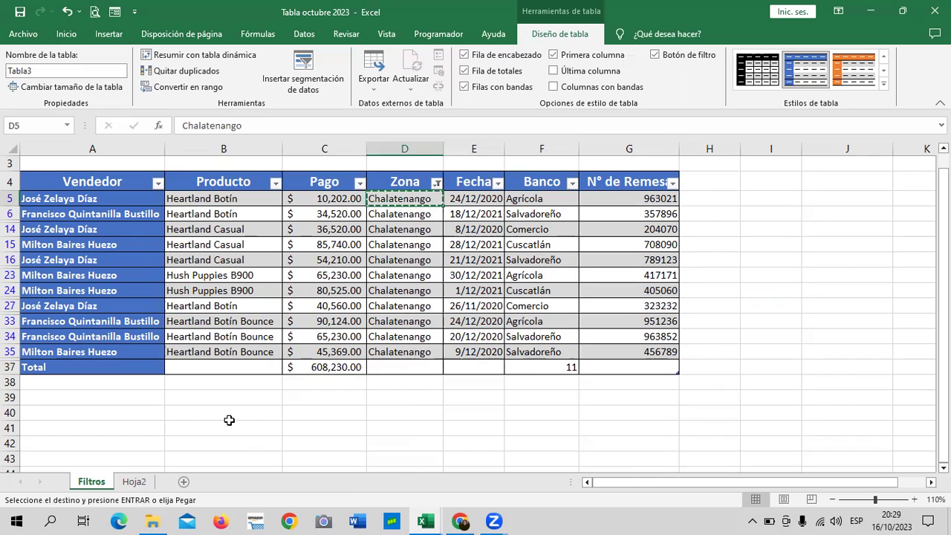
left_click(186, 481)
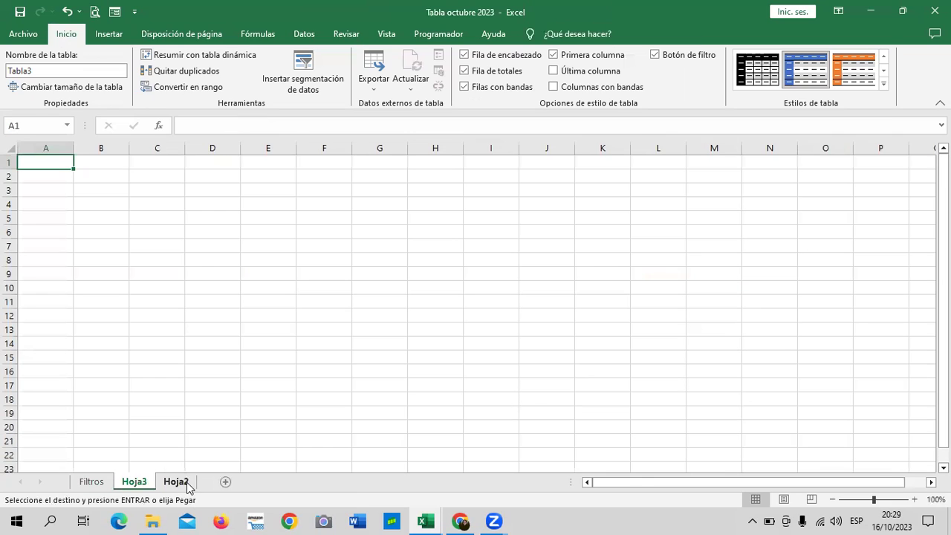
left_click(221, 205)
key("ctrl+v")
left_click_drag(240, 143, 279, 145)
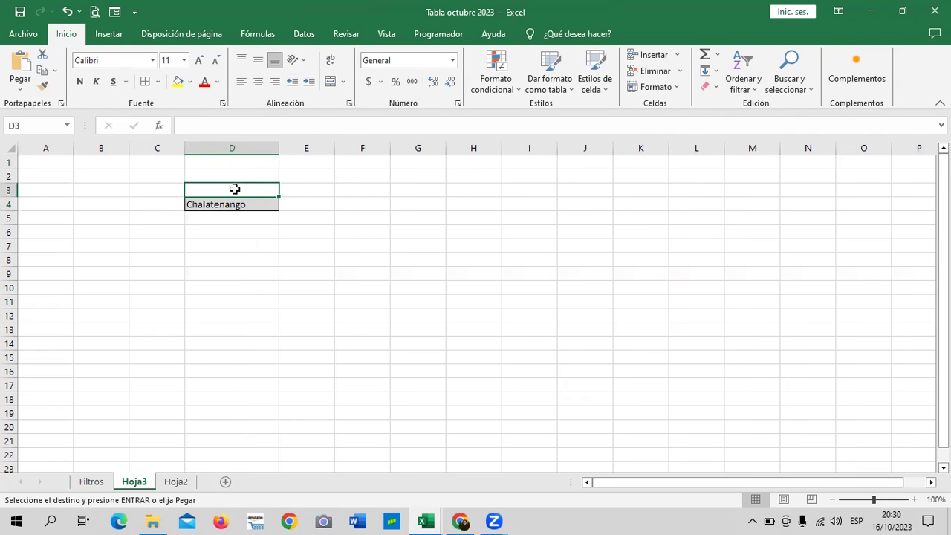
Enter the headings ZONAS in D3 and VENTAS in E3.
type("ZONAS")
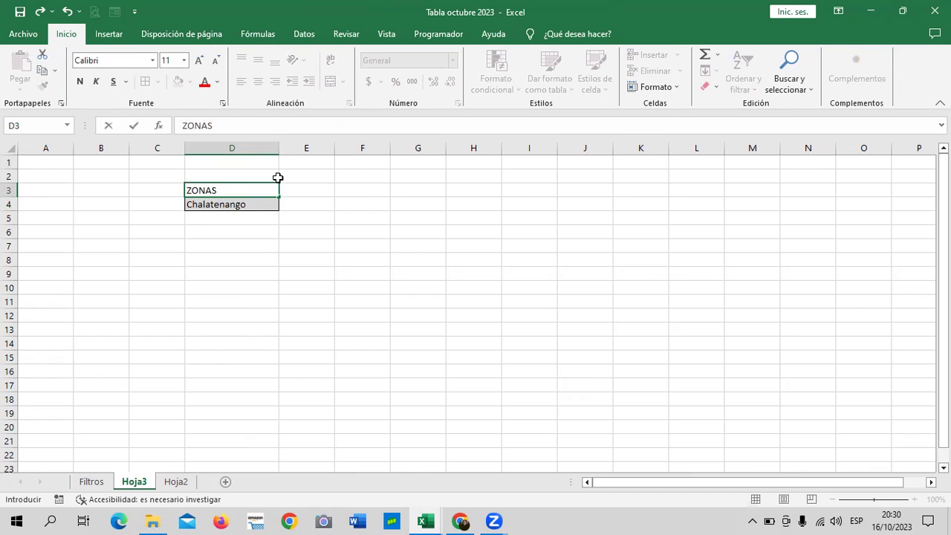
left_click(309, 190)
type("VENTAS")
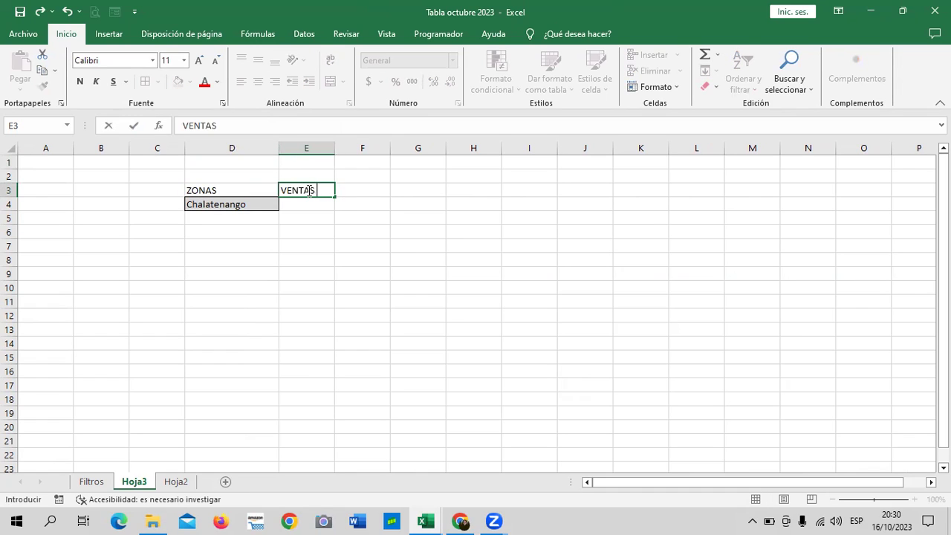
key("Return")
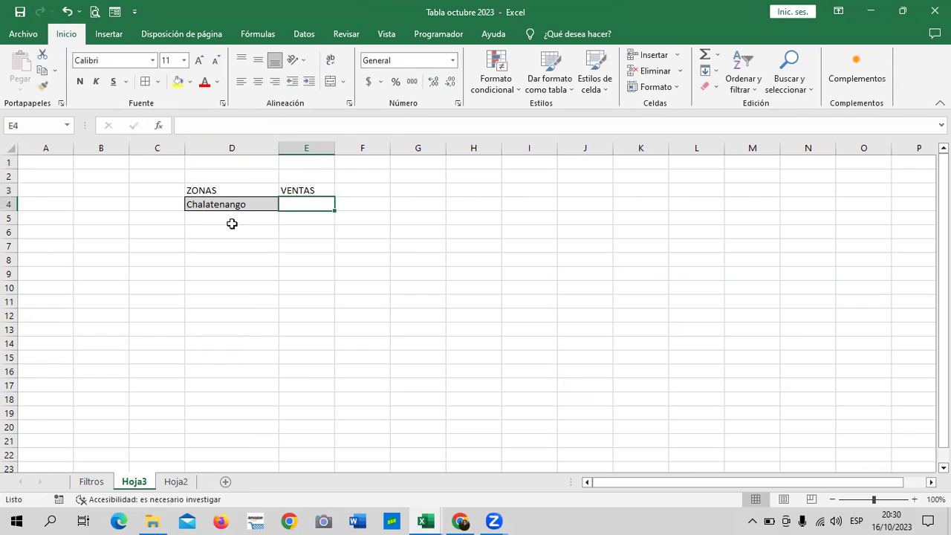
Apply All Borders to the range D3:E8.
left_click_drag(237, 191, 242, 244)
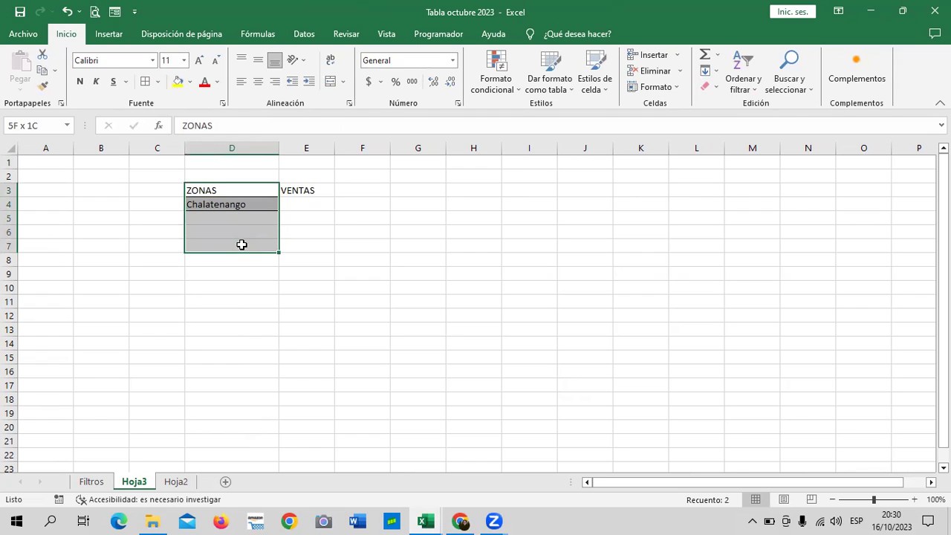
left_click_drag(242, 244, 305, 257)
left_click(145, 81)
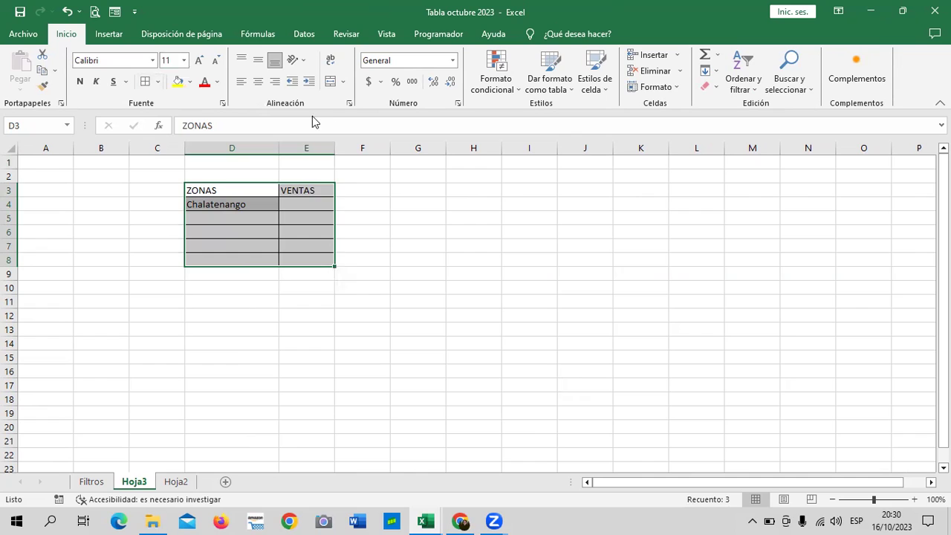
left_click(394, 216)
Format the sales cells E4:E8 as Contabilidad and widen column E.
left_click_drag(301, 202, 303, 257)
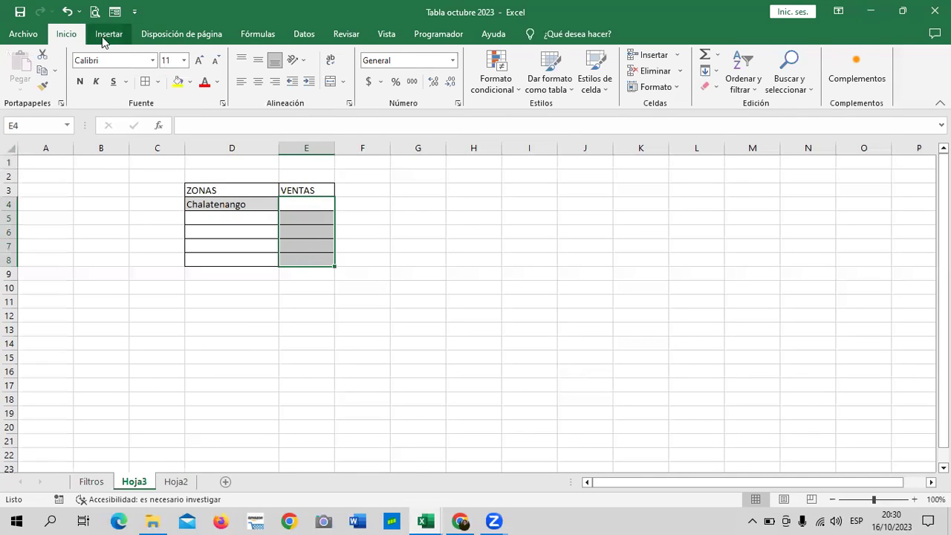
left_click(368, 81)
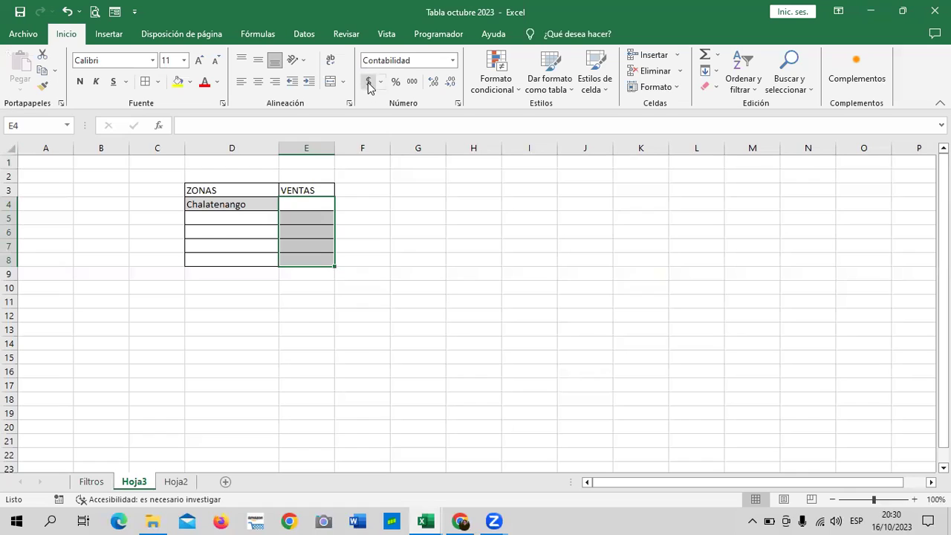
left_click(451, 260)
left_click(321, 203)
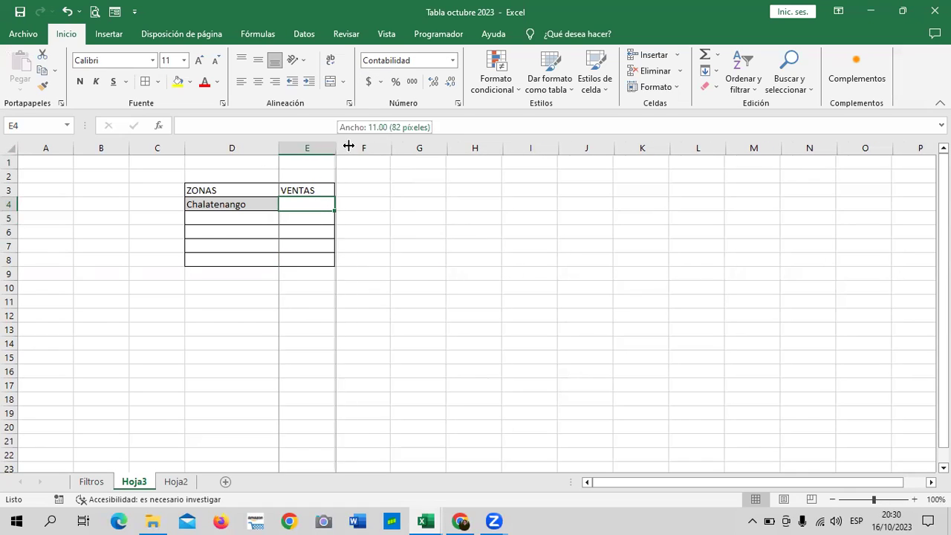
left_click_drag(337, 143, 349, 142)
left_click(409, 227)
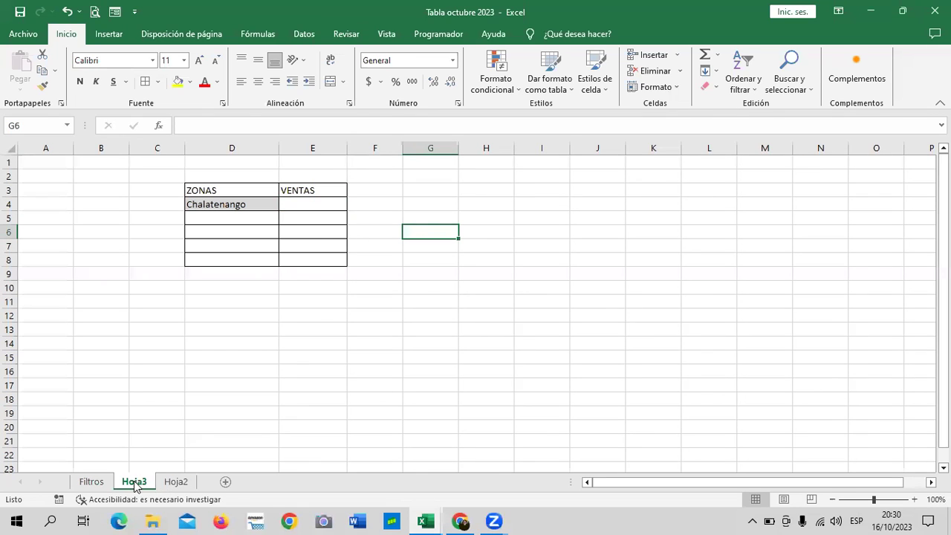
left_click(91, 482)
Copy the 608,230.00 Pago total from C37 and paste it as a value into Hoja3 E4.
left_click(356, 363)
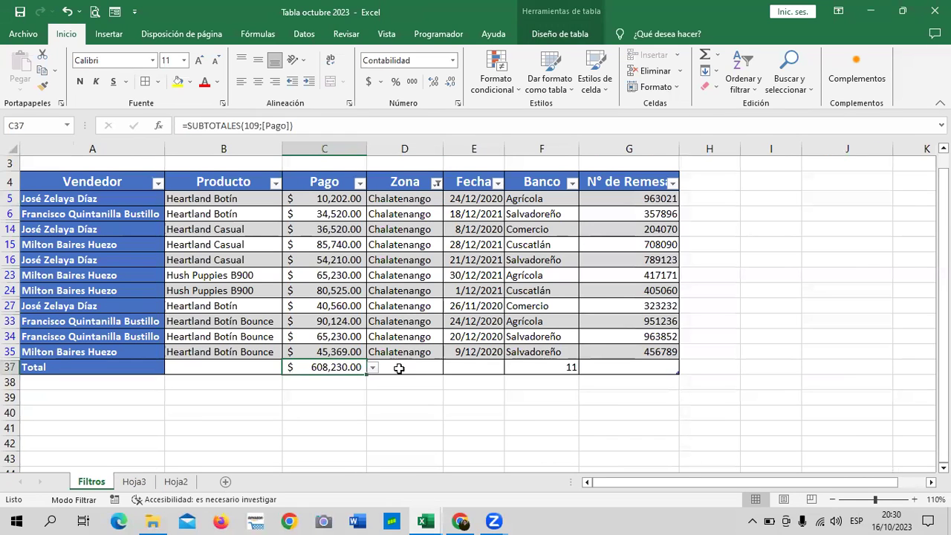
right_click(338, 370)
left_click(406, 183)
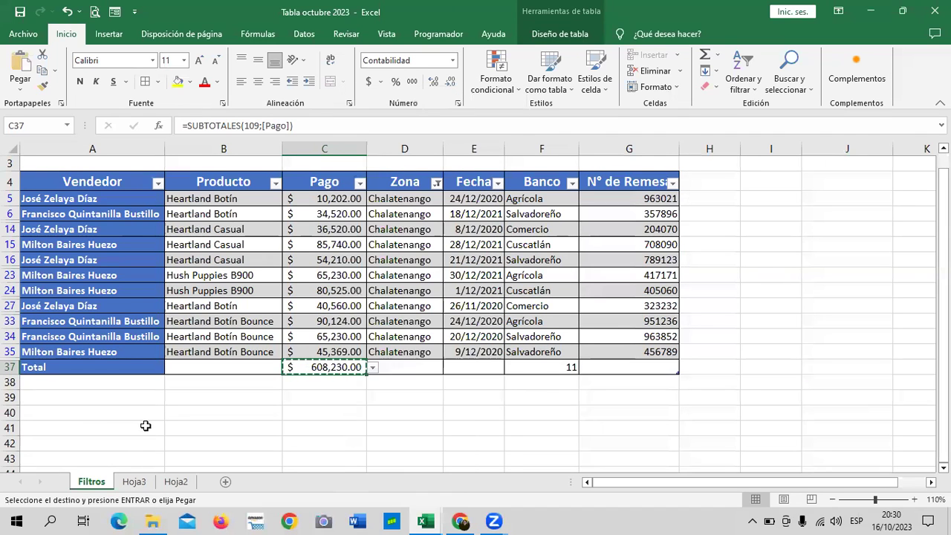
left_click(134, 481)
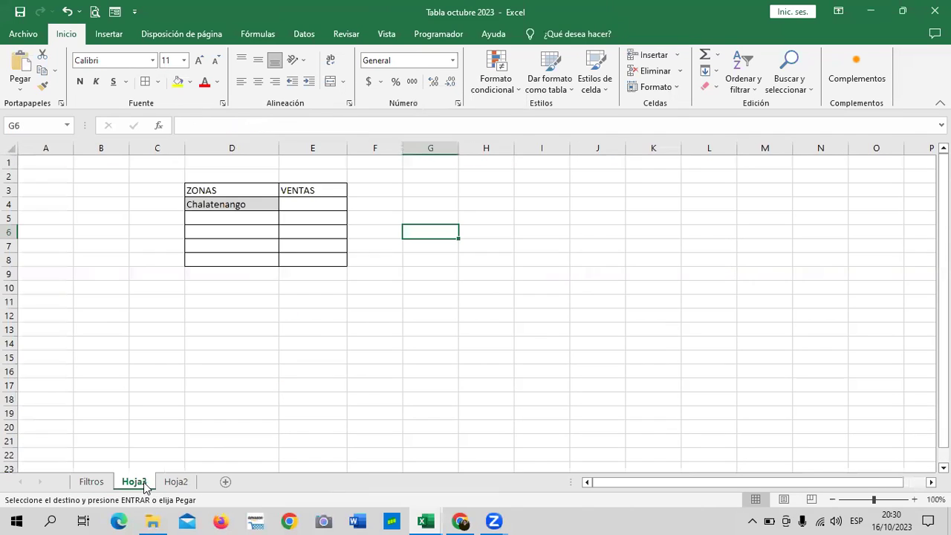
left_click(182, 484)
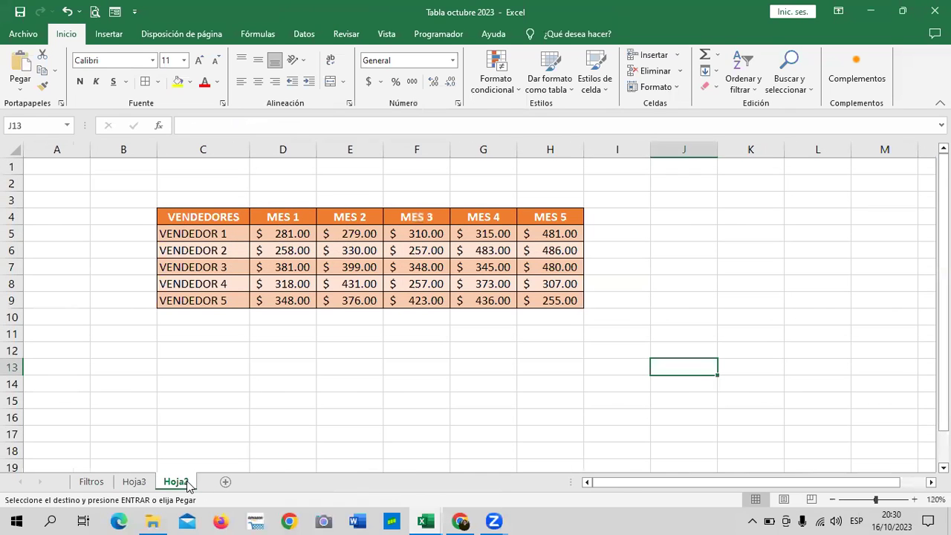
left_click(133, 482)
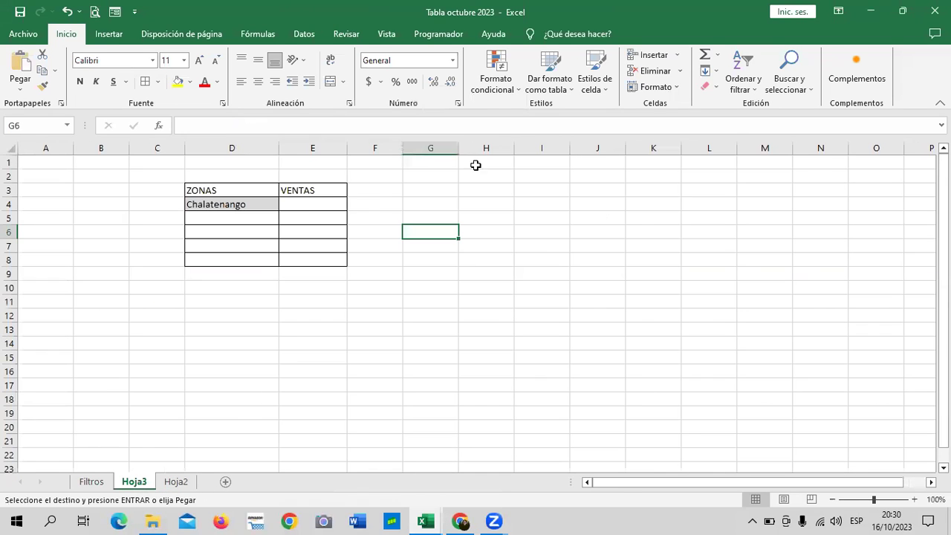
left_click(324, 211)
right_click(325, 211)
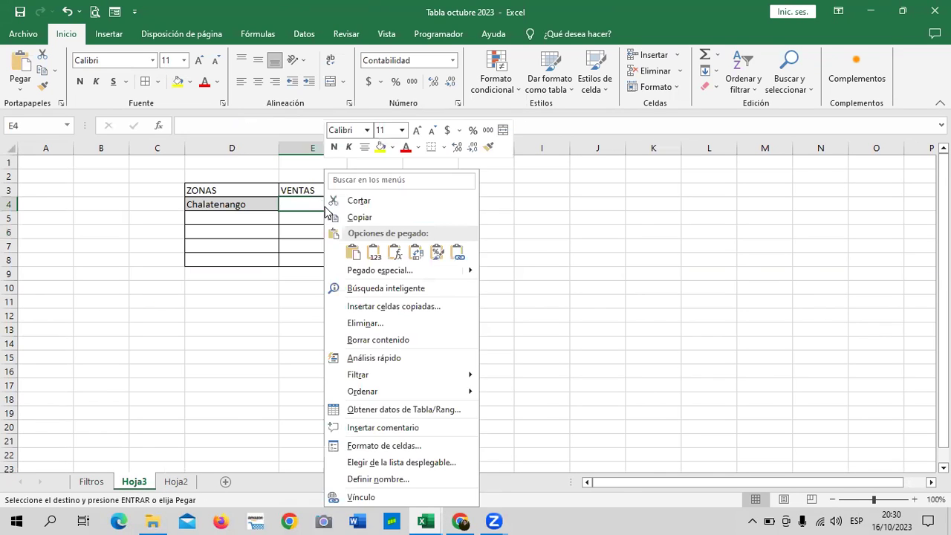
left_click(376, 257)
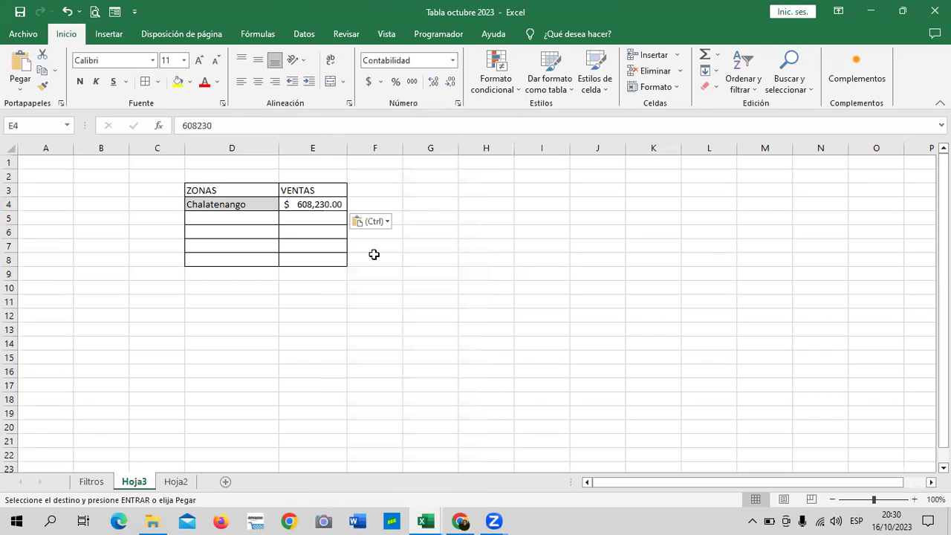
left_click(511, 230)
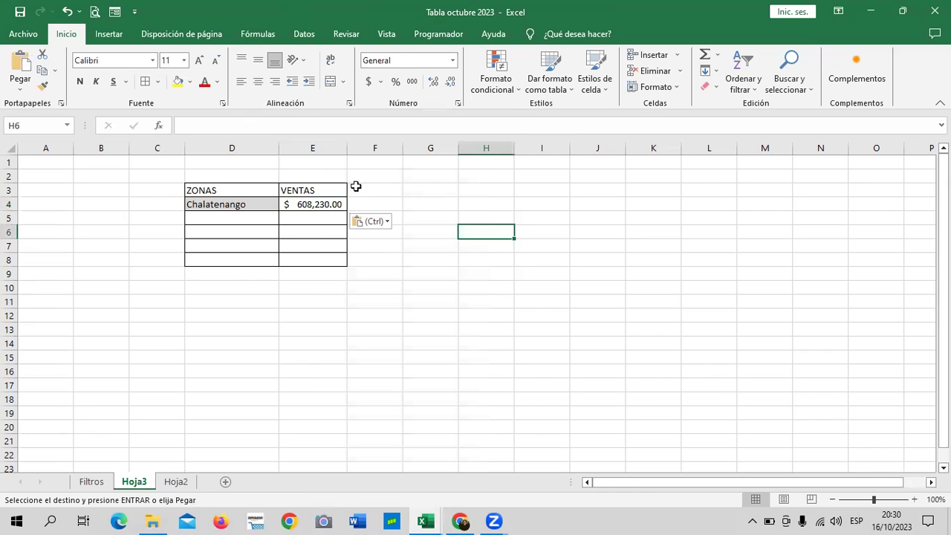
left_click(317, 204)
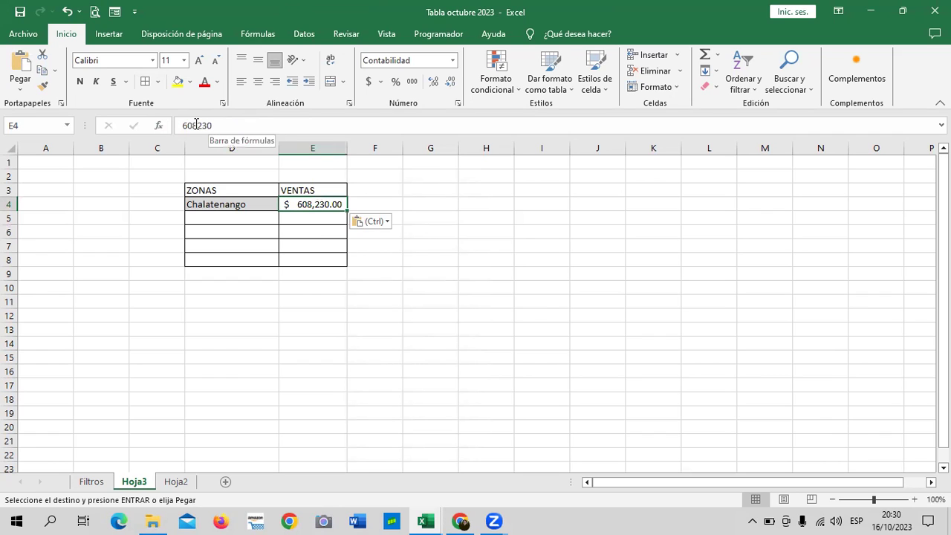
left_click(252, 221)
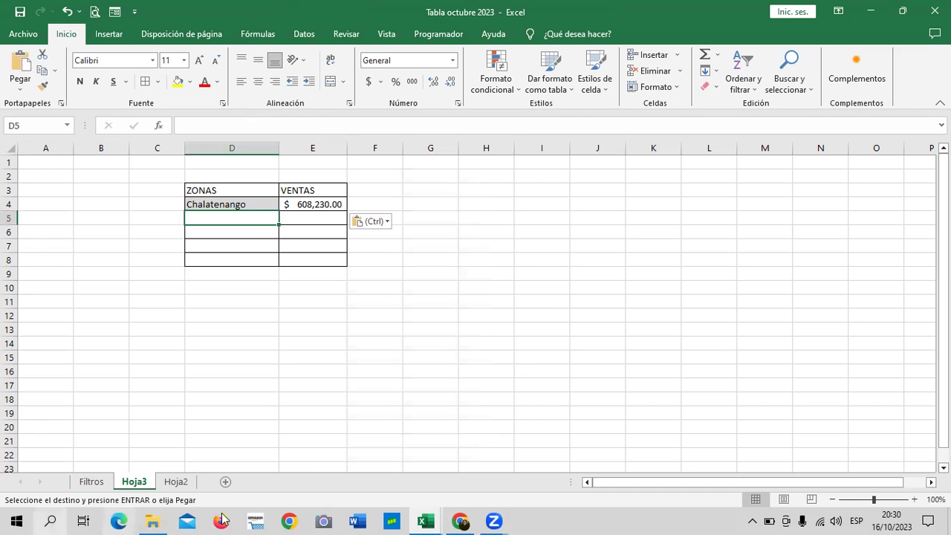
Filter the Zona column to San Miguel only and copy the San Miguel zone name.
left_click(90, 482)
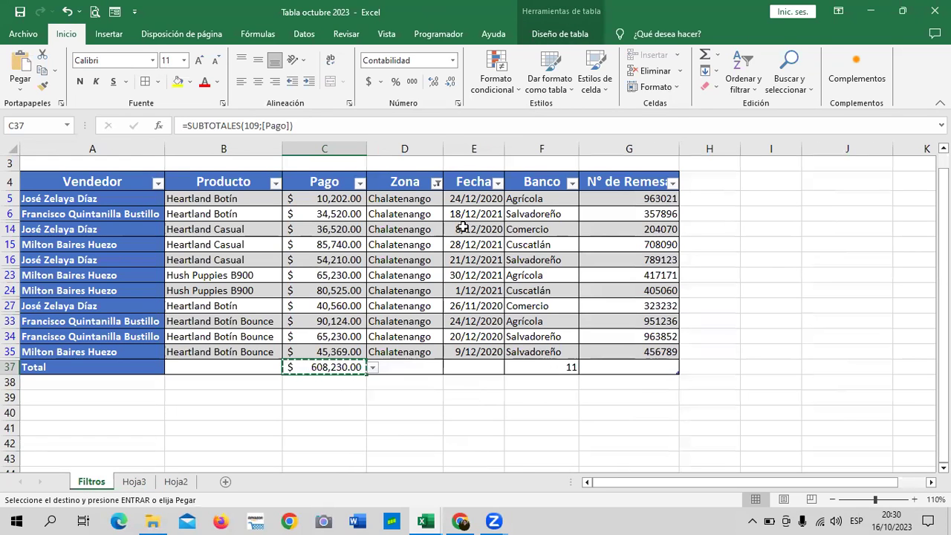
key("Escape")
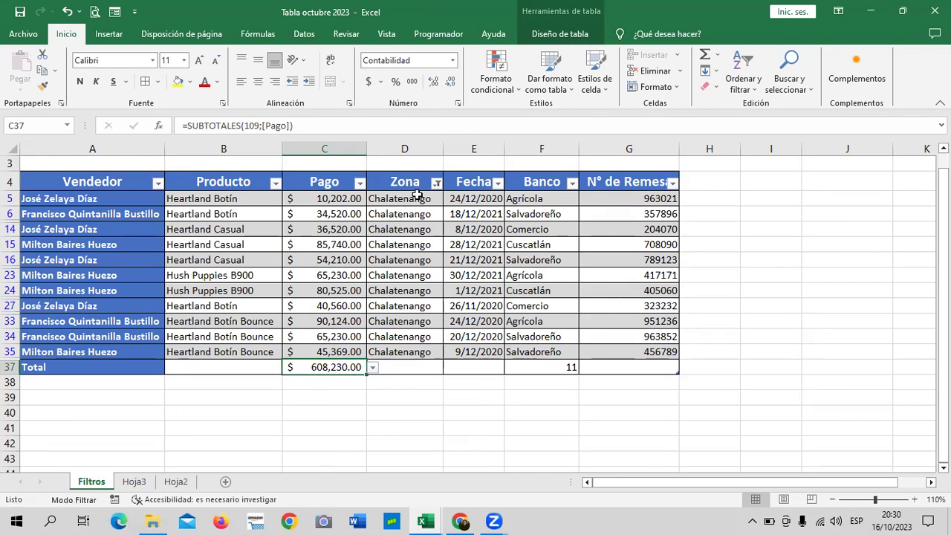
left_click(436, 183)
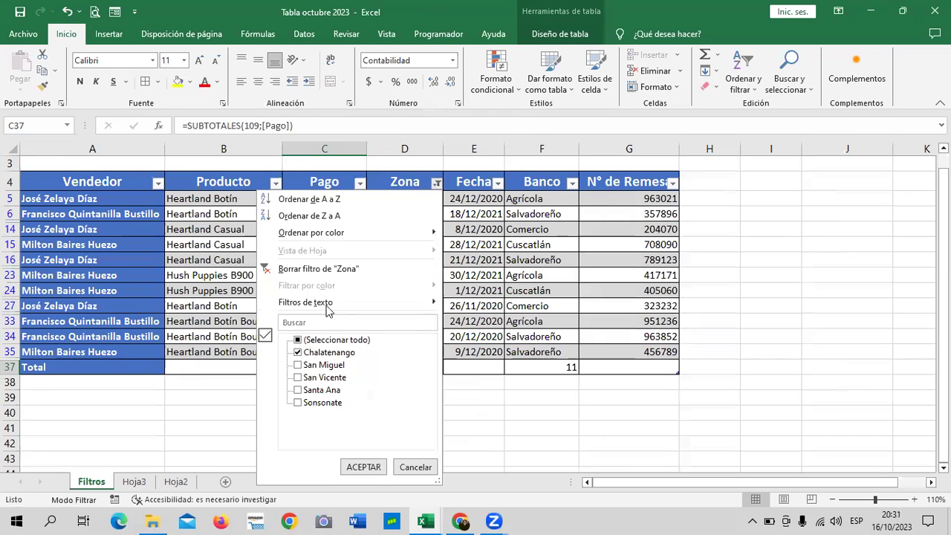
left_click(336, 269)
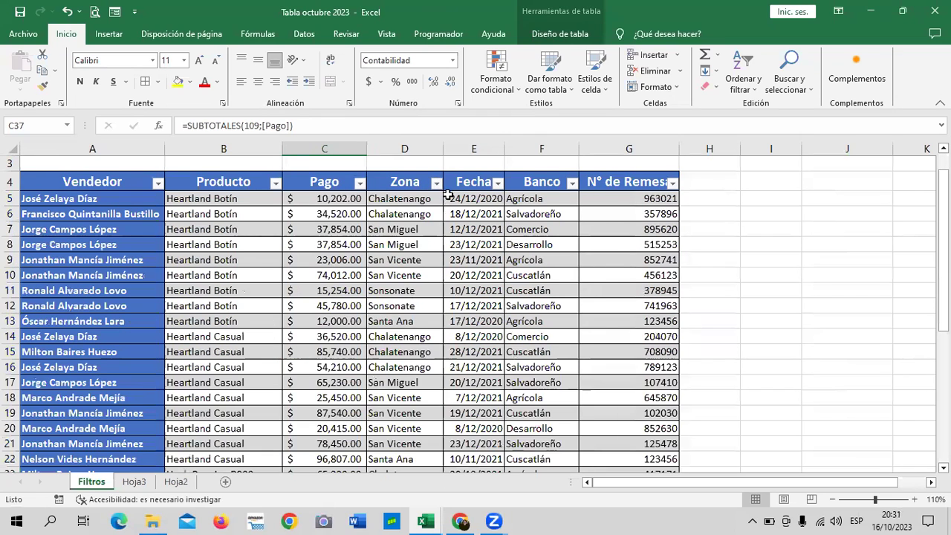
left_click(437, 183)
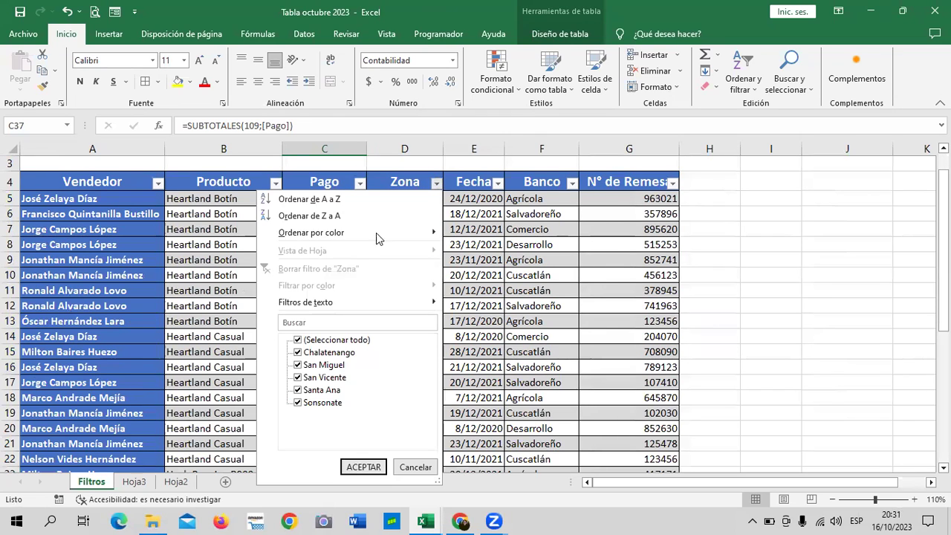
left_click(317, 341)
left_click(314, 367)
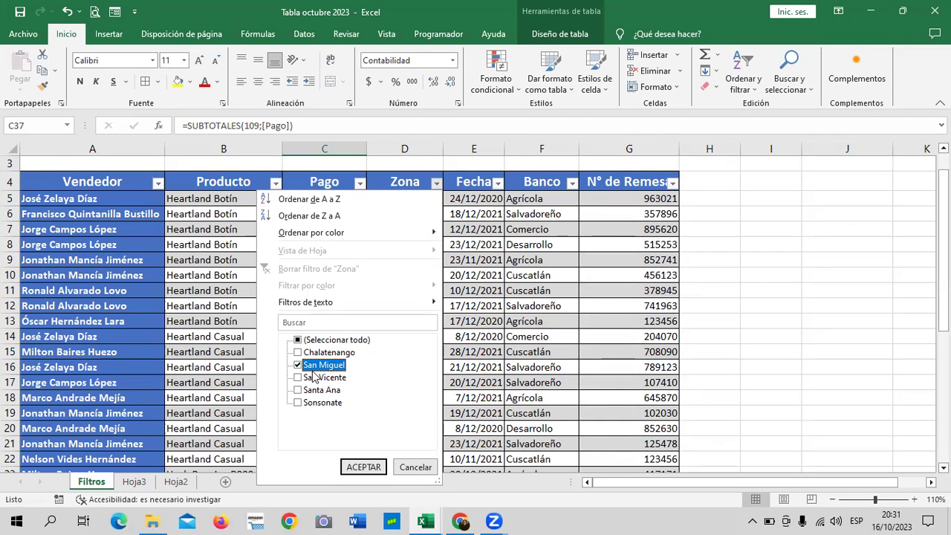
left_click(371, 466)
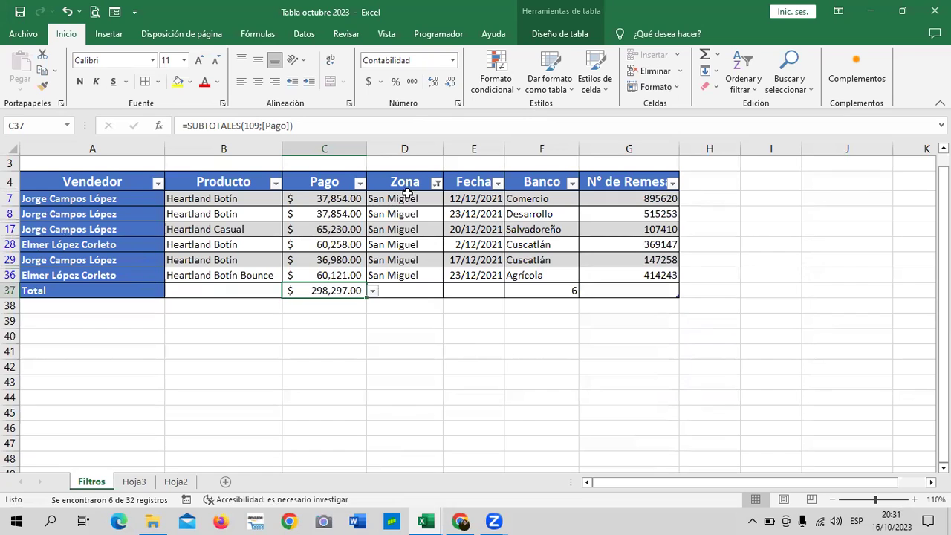
left_click(407, 198)
right_click(407, 198)
left_click(438, 185)
Paste San Miguel into cell D5 of Hoja3.
left_click(135, 481)
key("ctrl+v")
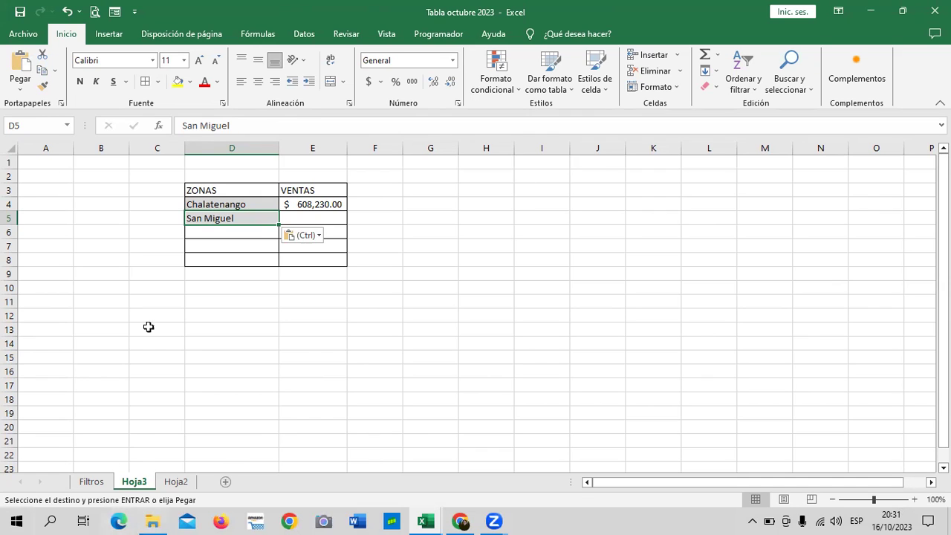
left_click(92, 481)
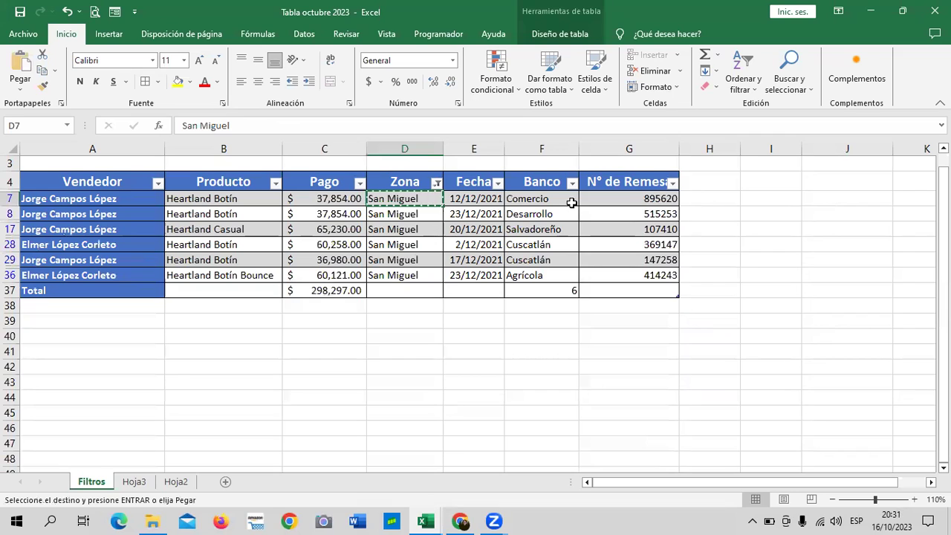
key("Escape")
Copy the $298,297.00 Pago total from C37 and paste it as a value into E5.
left_click(352, 290)
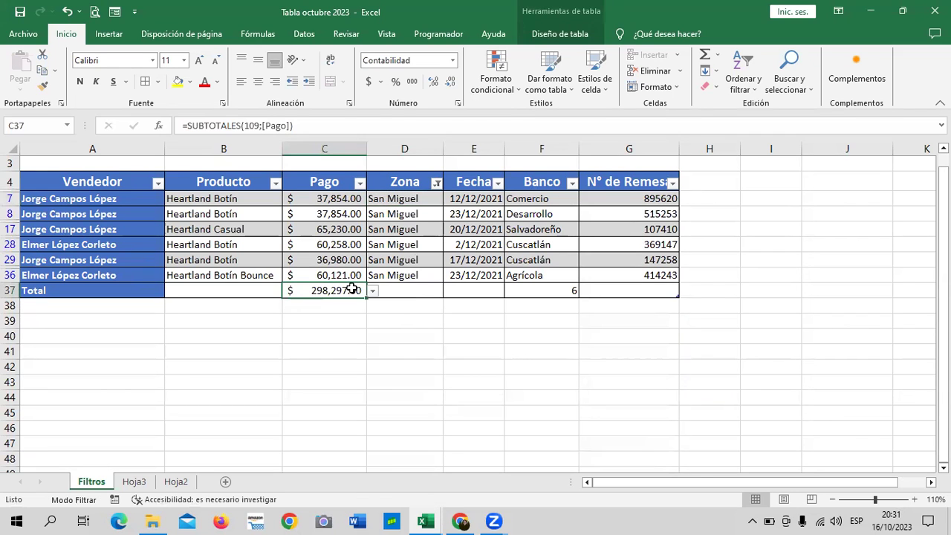
right_click(352, 290)
left_click(397, 183)
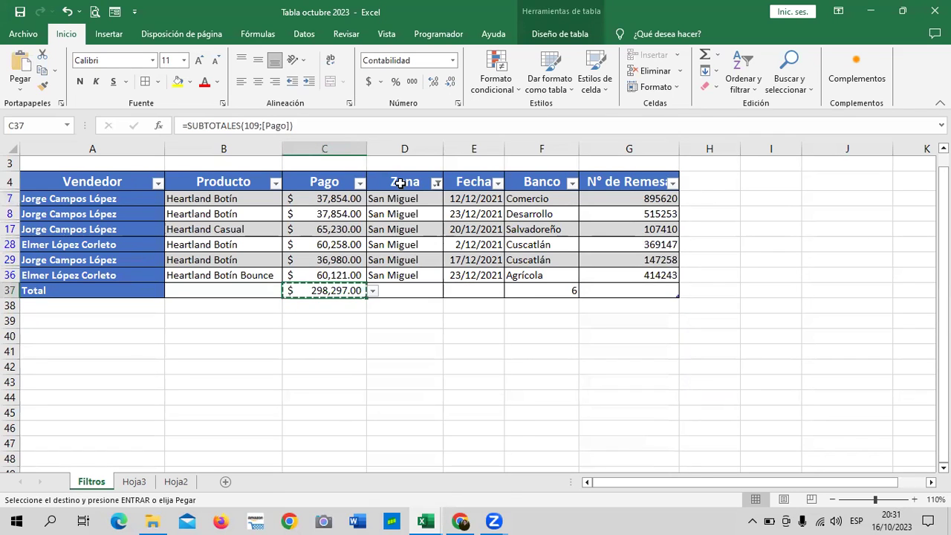
left_click(134, 482)
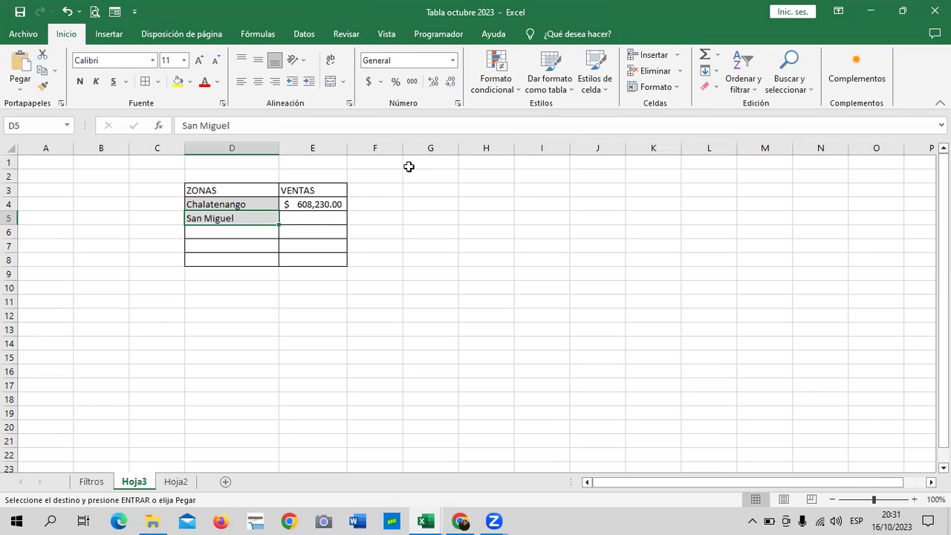
left_click(319, 215)
right_click(321, 217)
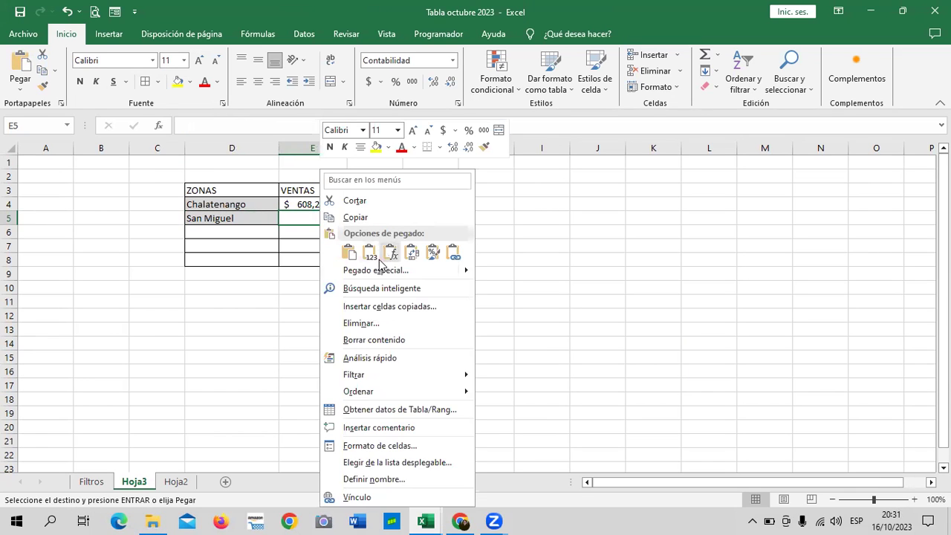
left_click(370, 254)
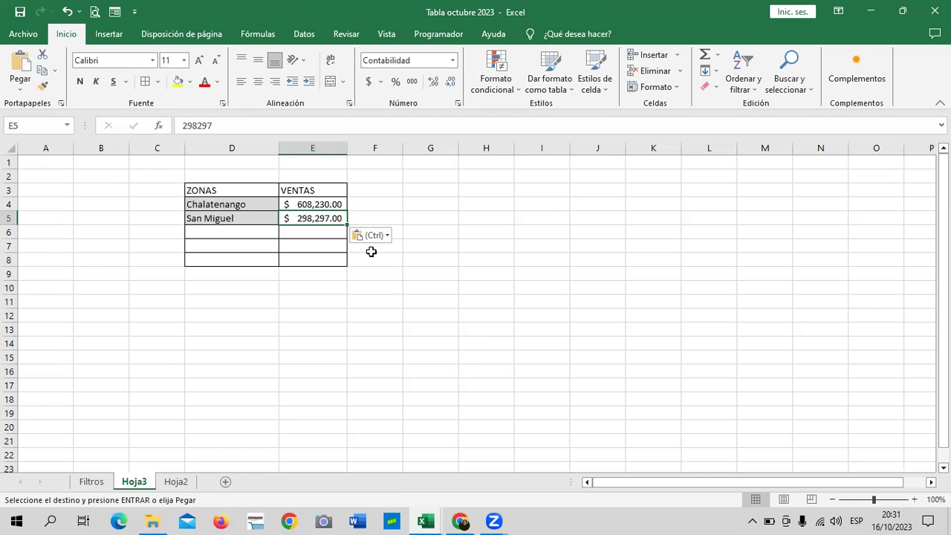
left_click(256, 236)
Filter the Filtros table's Zona column to San Vicente only.
left_click(91, 482)
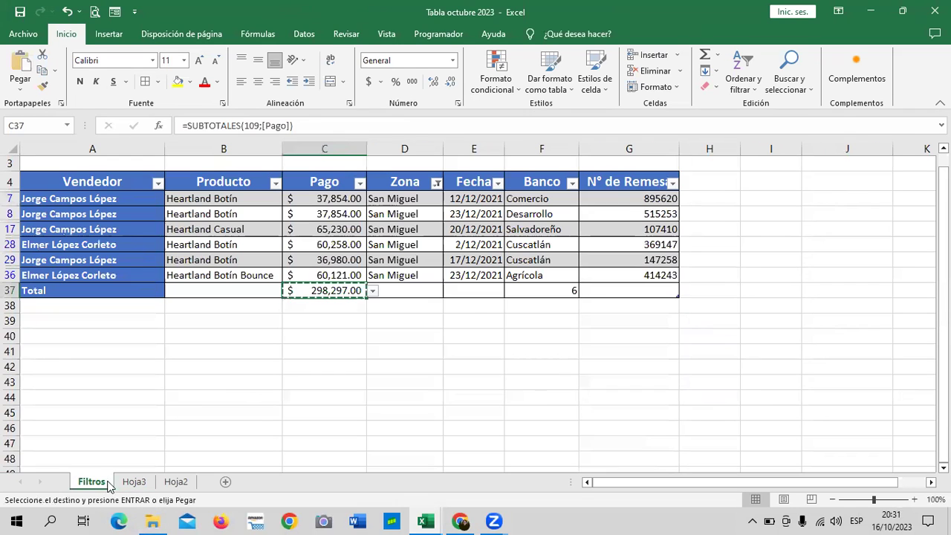
key("Escape")
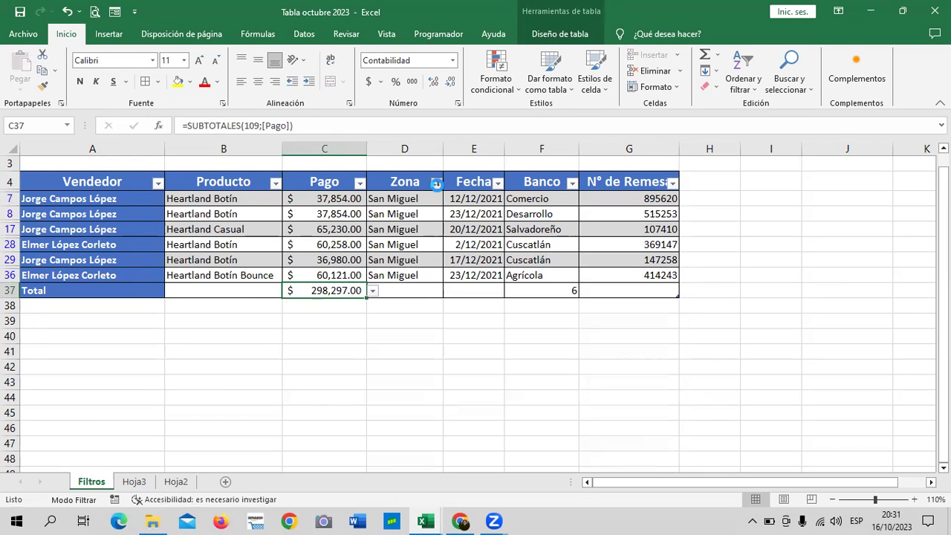
left_click(437, 183)
left_click(349, 269)
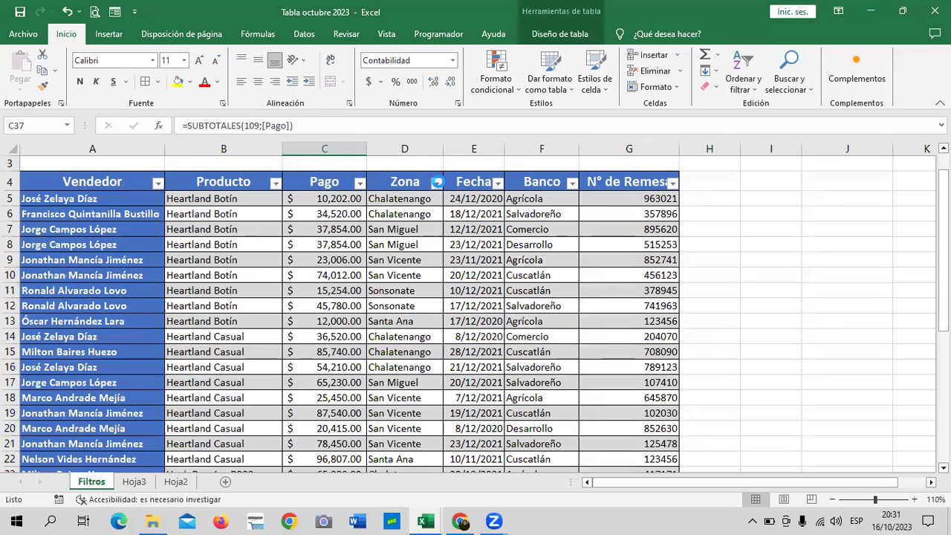
left_click(437, 183)
left_click(357, 340)
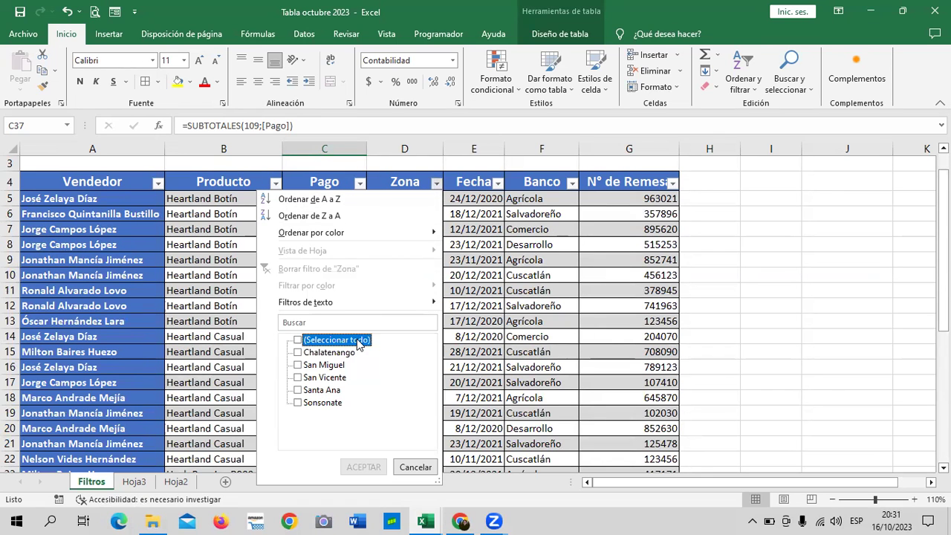
left_click(330, 378)
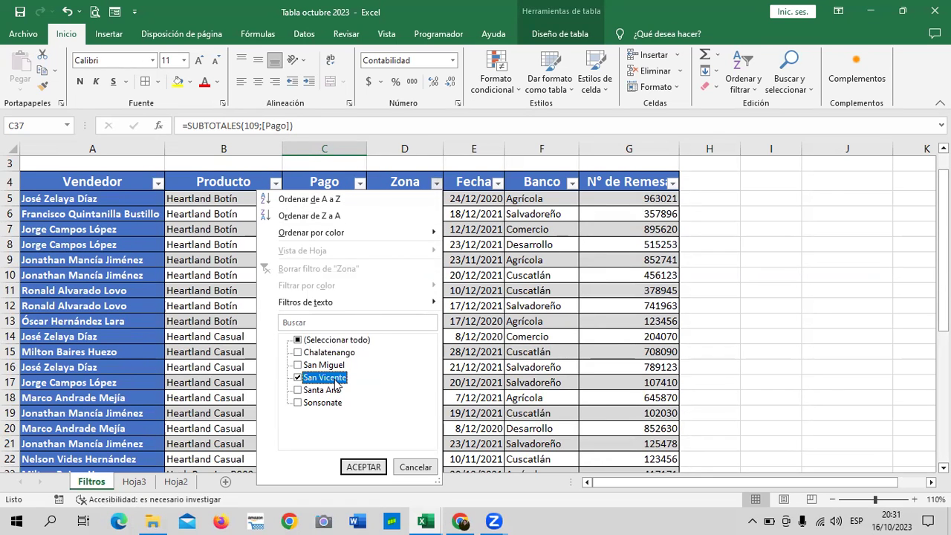
left_click(362, 466)
Copy San Vicente into cell D6 of Hoja3.
left_click(407, 202)
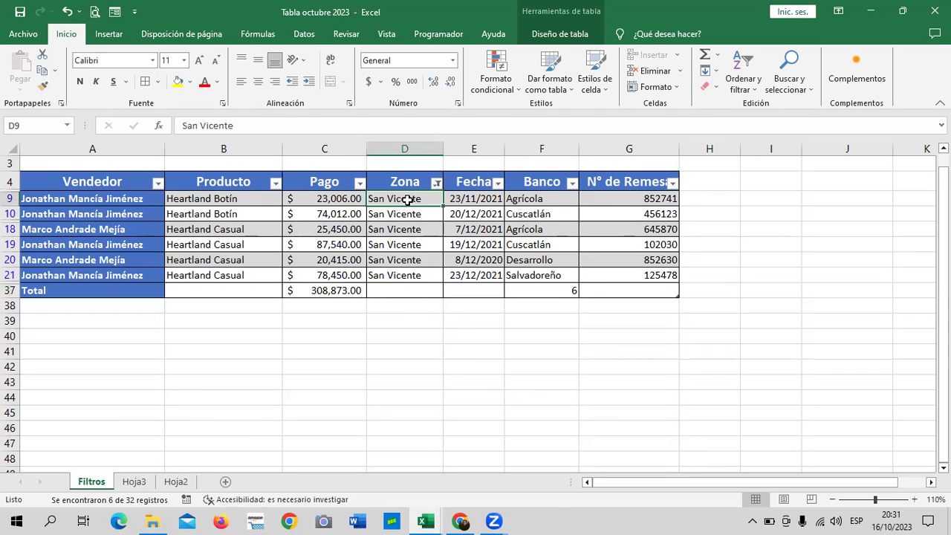
right_click(407, 202)
left_click(442, 182)
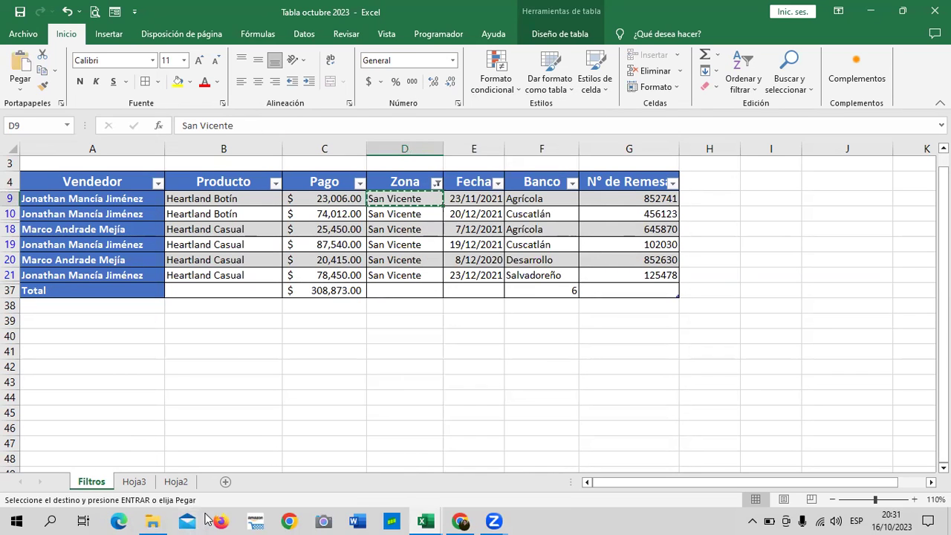
left_click(134, 482)
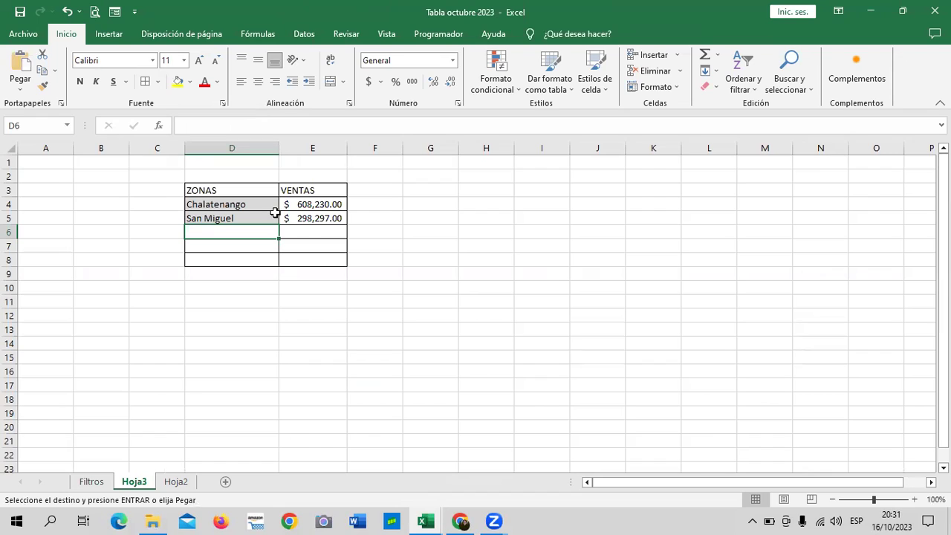
key("ctrl+v")
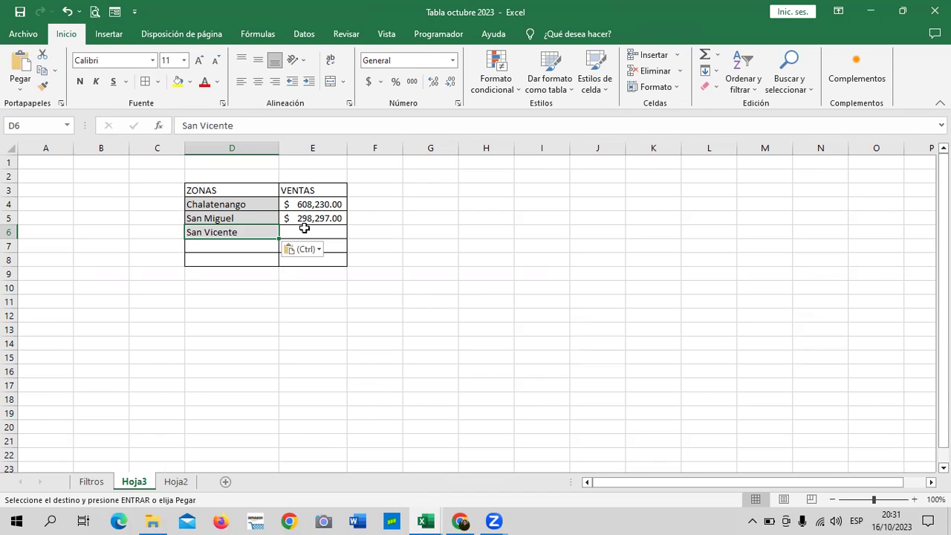
left_click(304, 229)
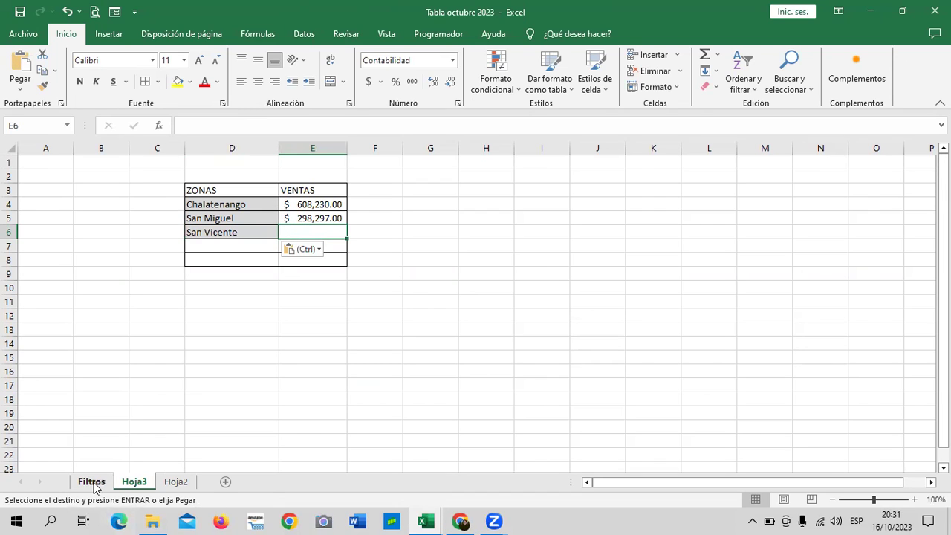
Copy the $308,873.00 Pago total from C37 and paste it as a value into E6.
left_click(92, 482)
key("Escape")
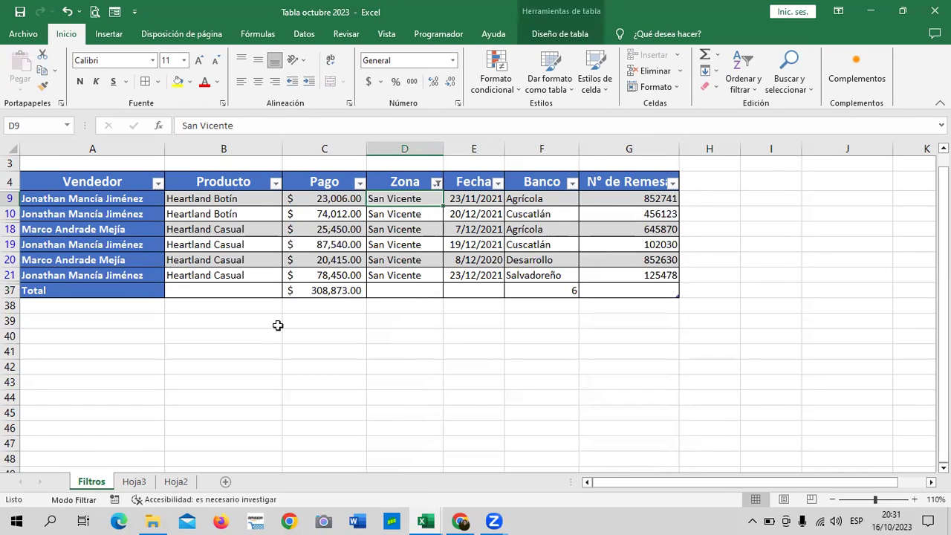
left_click(330, 288)
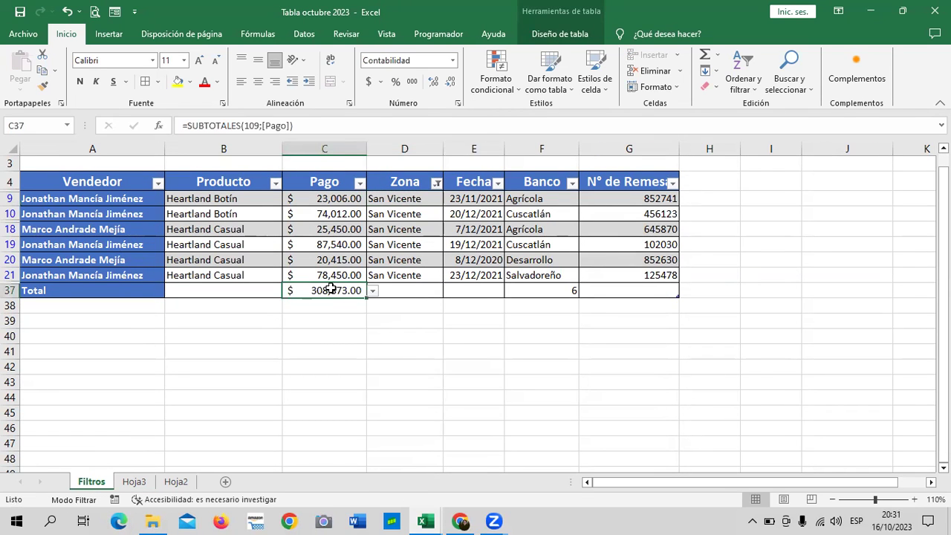
right_click(334, 293)
left_click(391, 190)
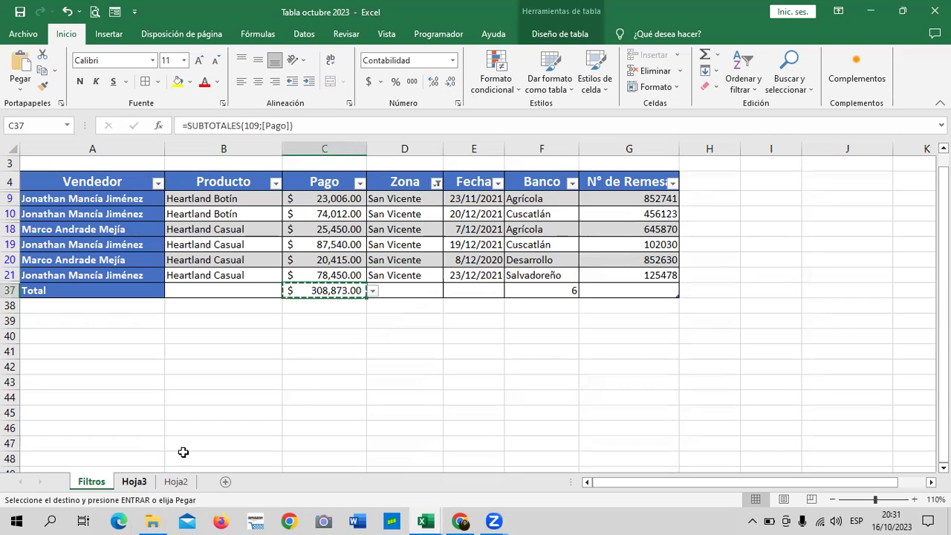
left_click(135, 483)
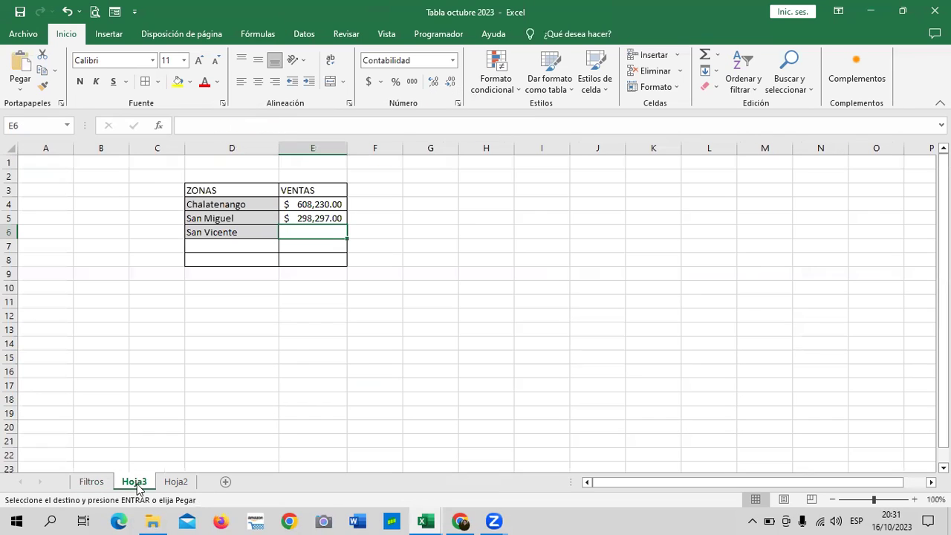
right_click(326, 231)
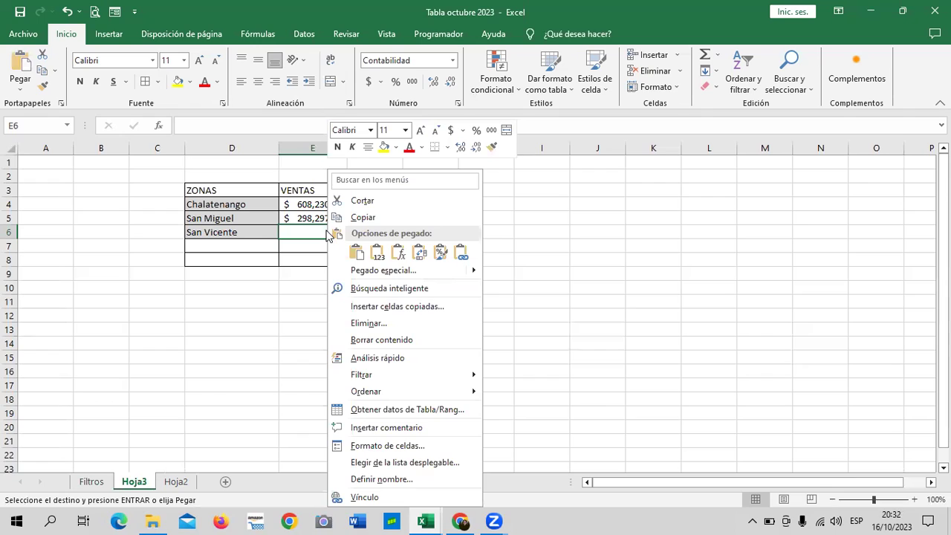
left_click(377, 255)
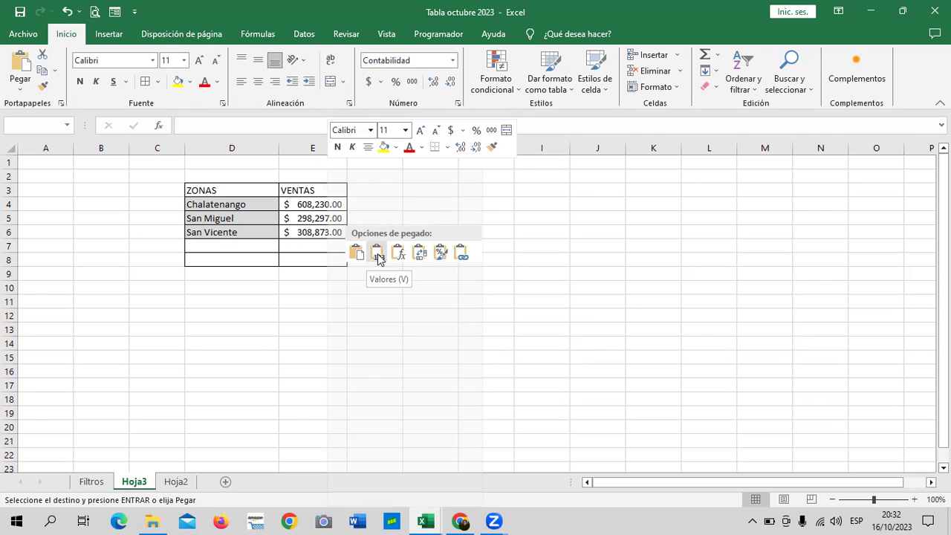
left_click(377, 254)
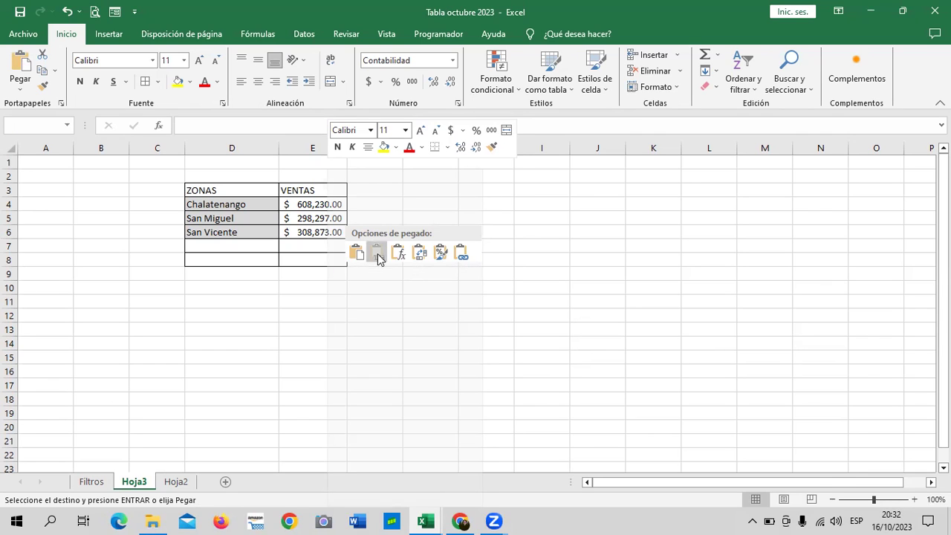
left_click(251, 245)
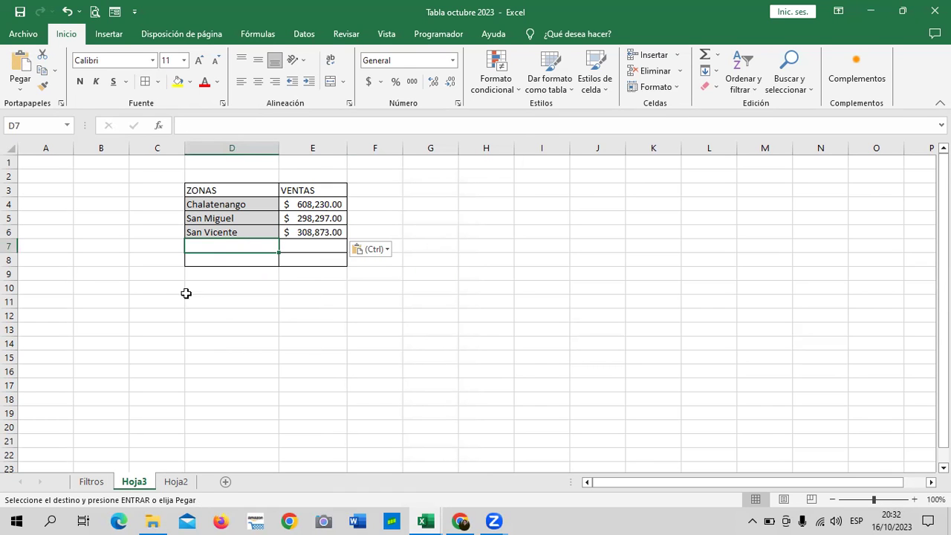
Filter the Filtros table's Zona column to Santa Ana only.
left_click(91, 481)
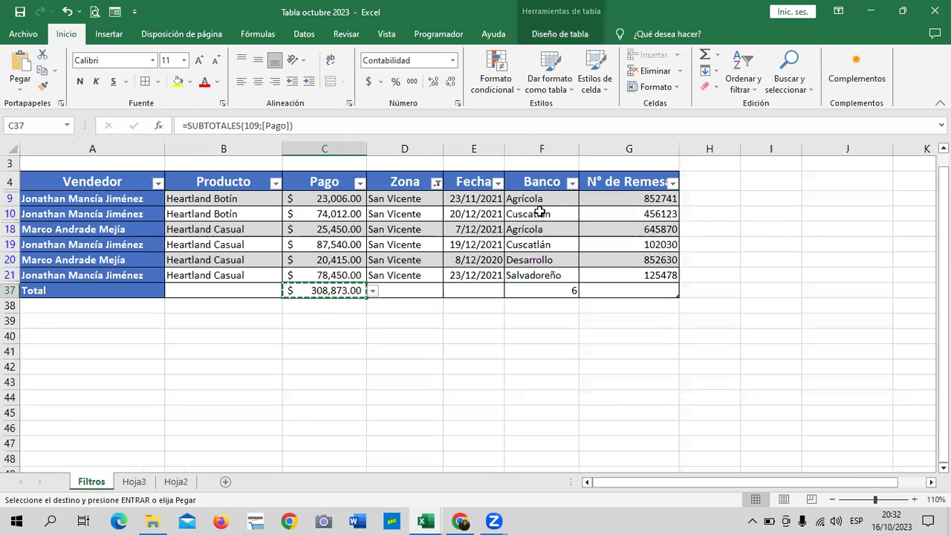
left_click(437, 182)
left_click(354, 269)
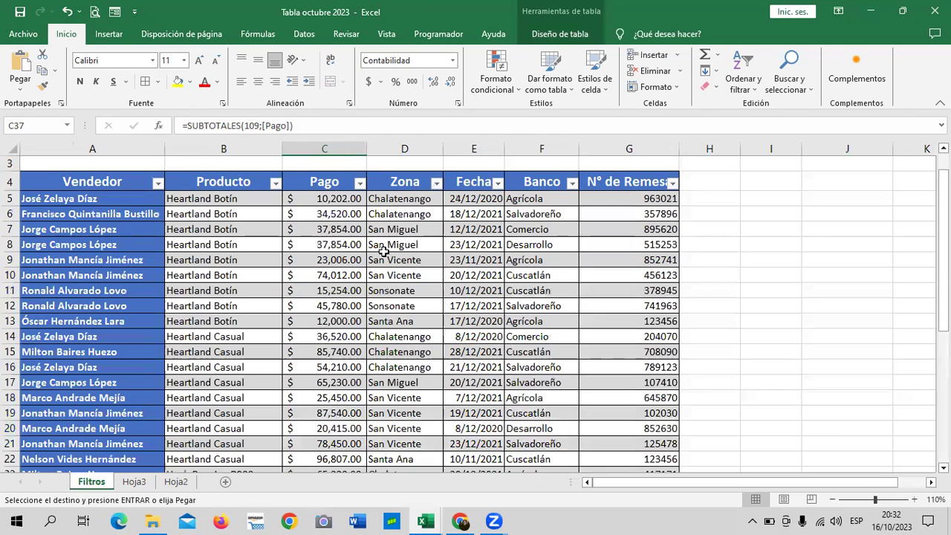
left_click(437, 182)
left_click(360, 340)
left_click(327, 391)
left_click(363, 467)
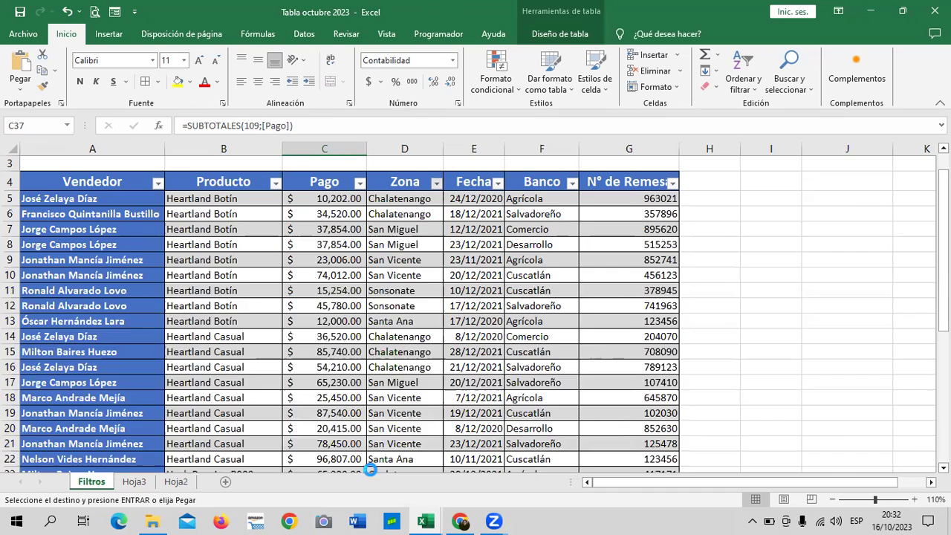
Copy Santa Ana into cell D7 of Hoja3.
left_click(400, 199)
right_click(400, 199)
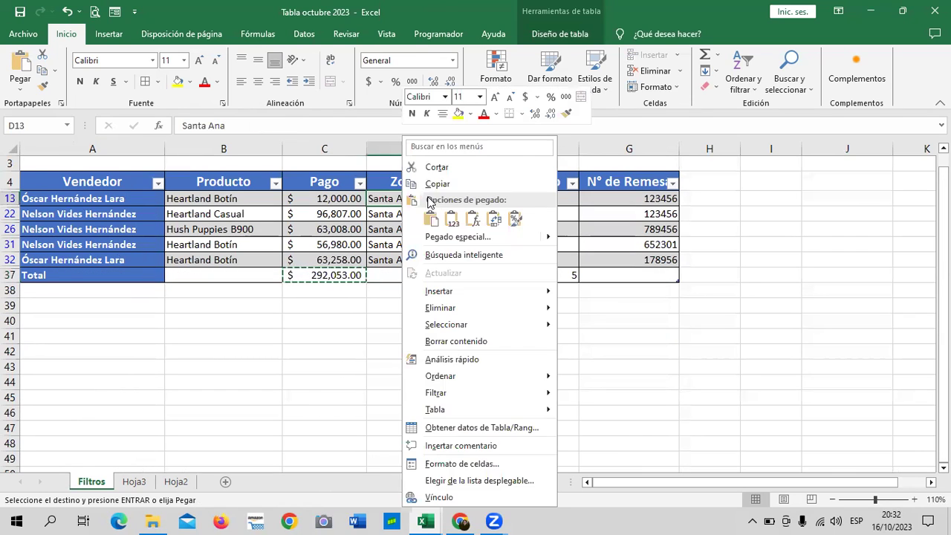
left_click(442, 185)
left_click(134, 483)
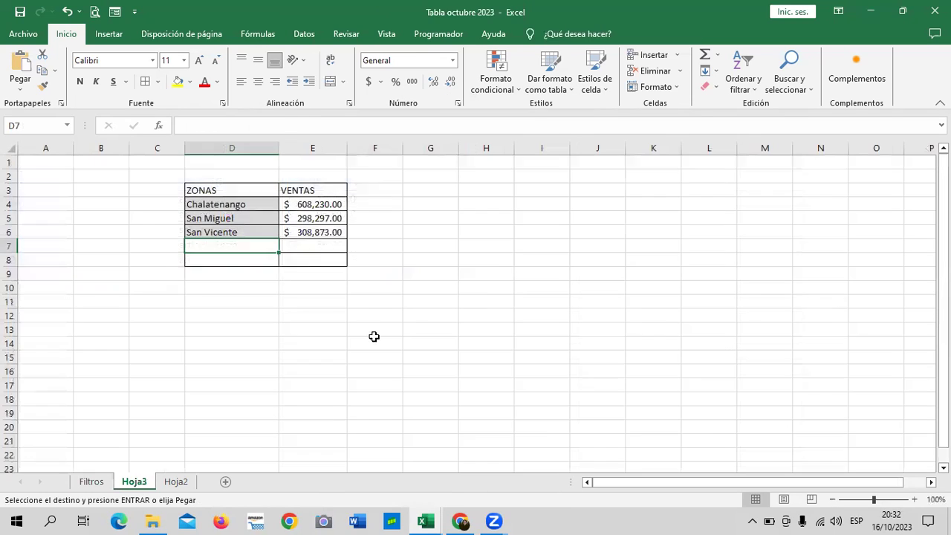
key("ctrl+v")
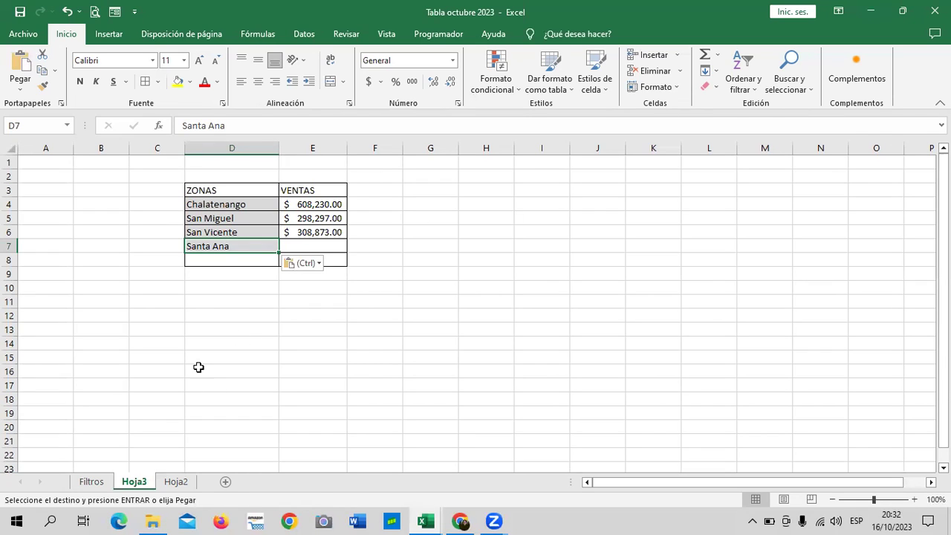
left_click(343, 242)
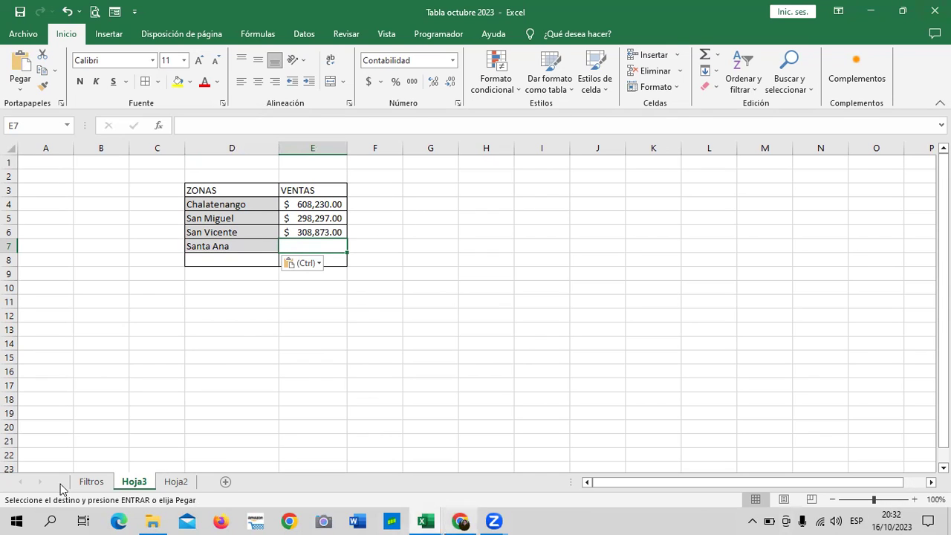
Copy the $292,053.00 Pago total from C37 and paste it into E7.
left_click(91, 482)
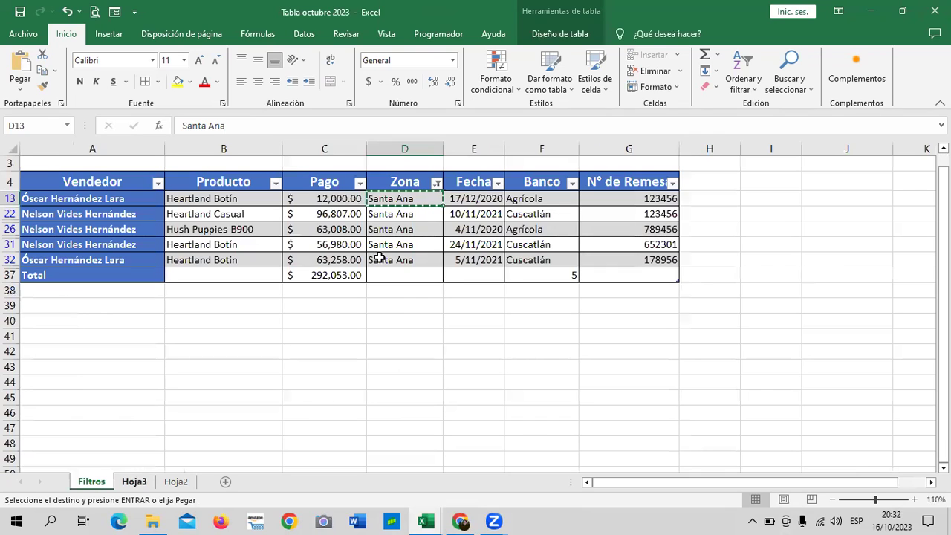
left_click(350, 275)
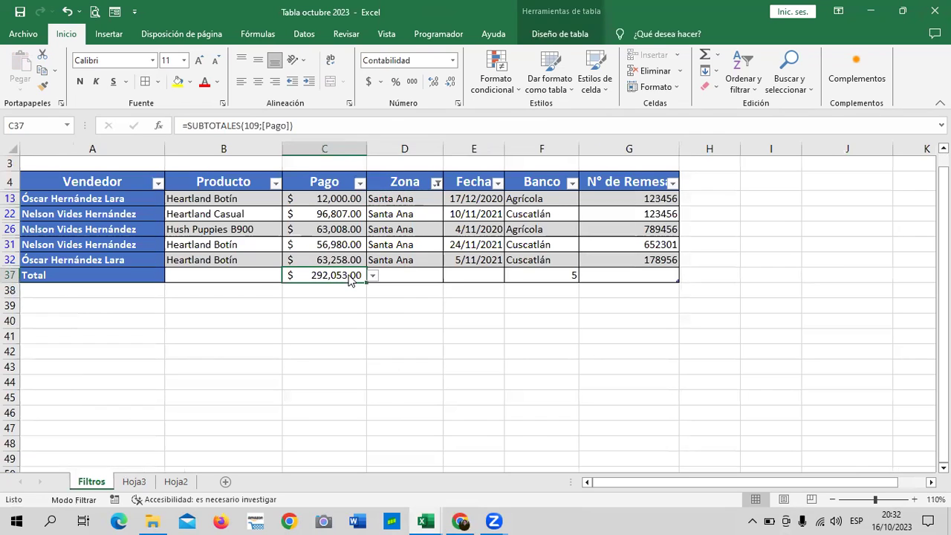
right_click(349, 275)
left_click(406, 185)
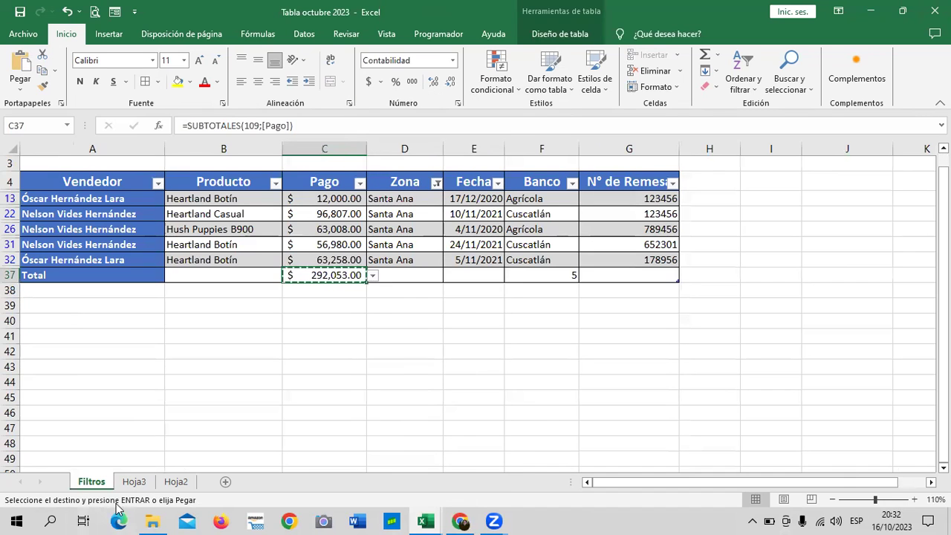
left_click(135, 482)
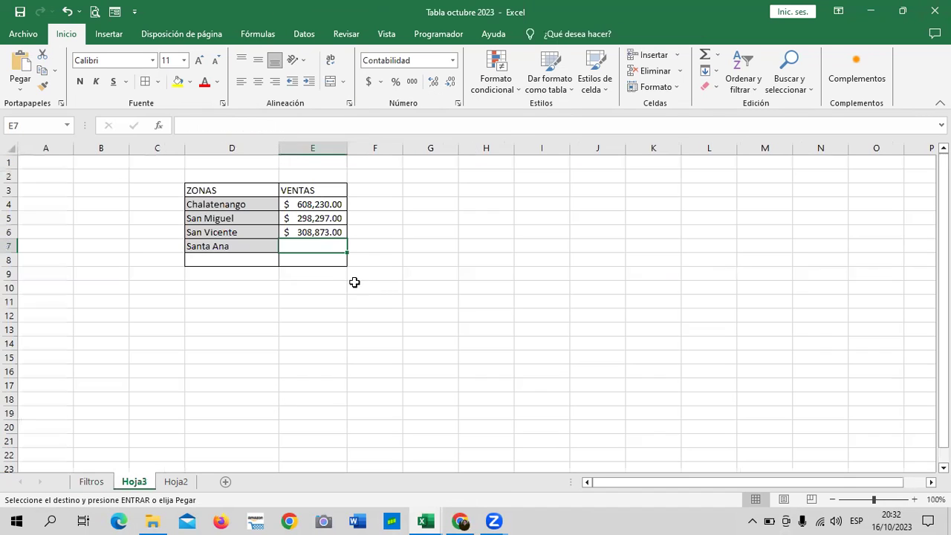
right_click(324, 243)
left_click(375, 249)
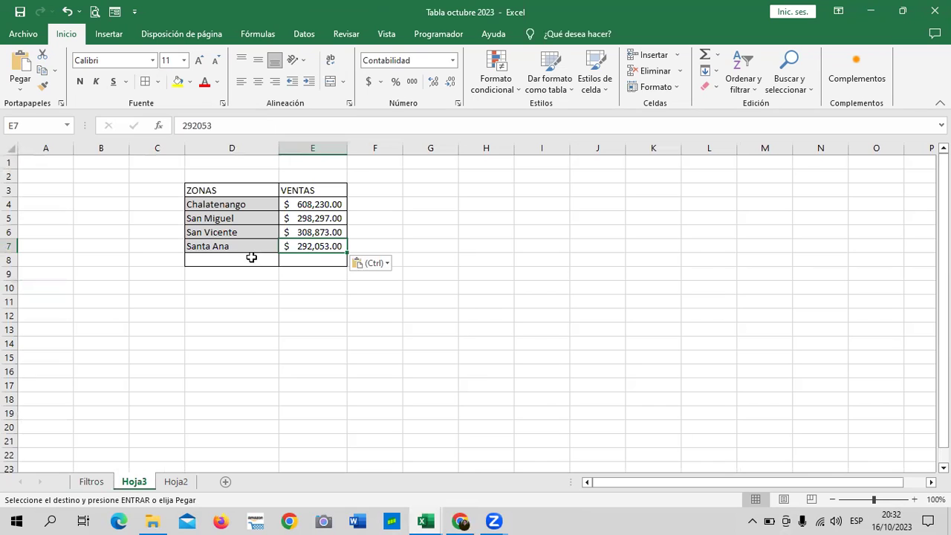
left_click(251, 257)
left_click(176, 482)
left_click(134, 481)
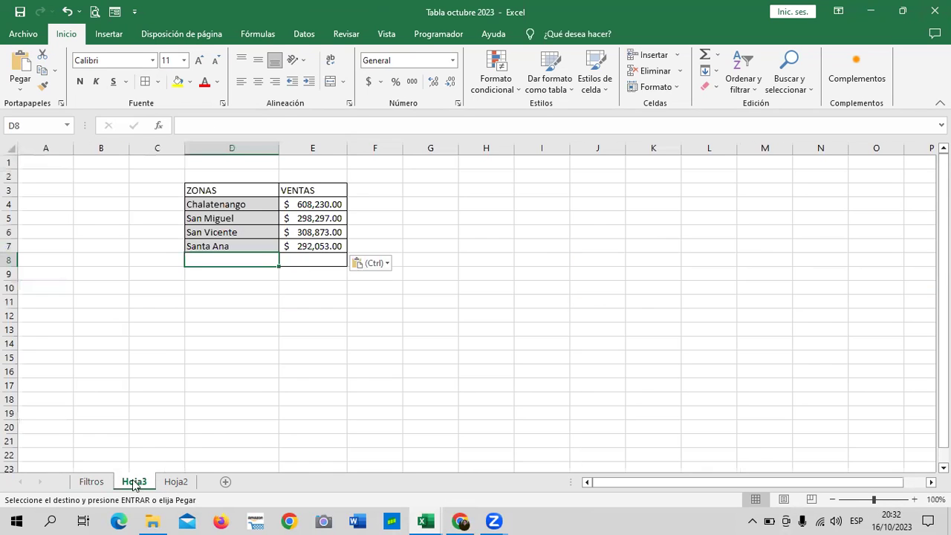
Filter the Filtros table's Zona column to Sonsonate only.
left_click(92, 481)
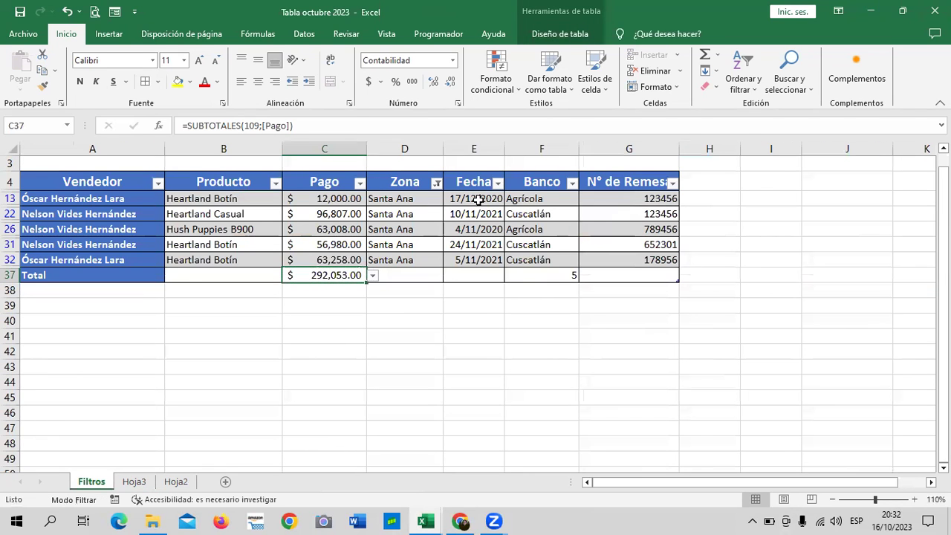
left_click(437, 182)
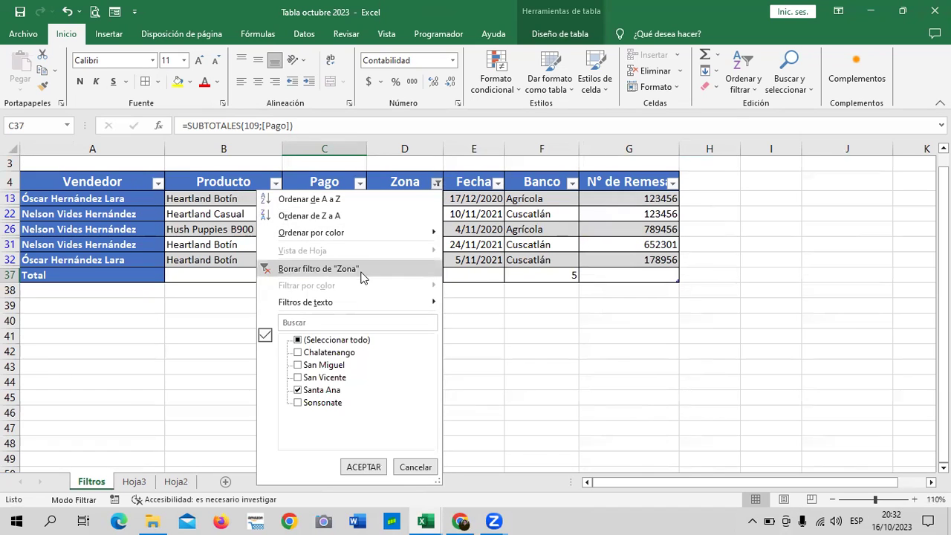
left_click(362, 271)
left_click(437, 185)
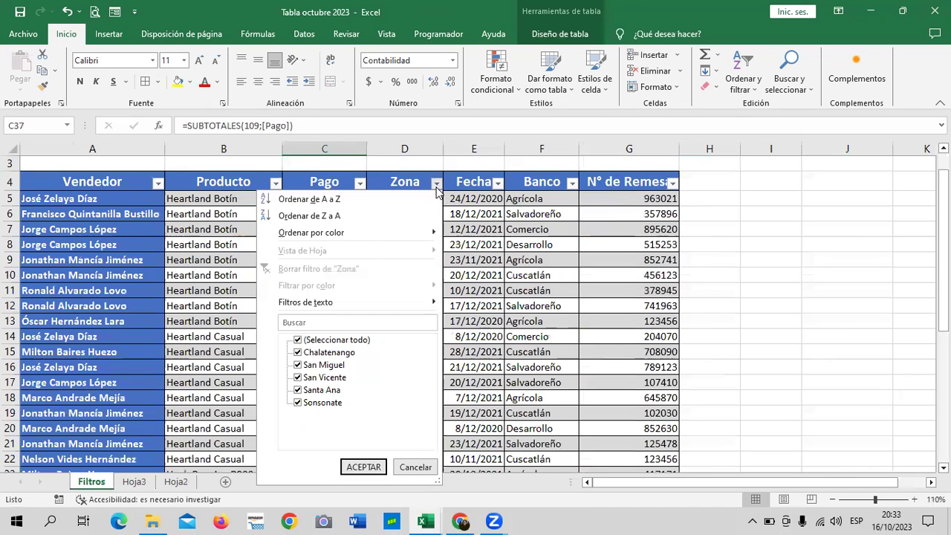
left_click(362, 341)
left_click(331, 402)
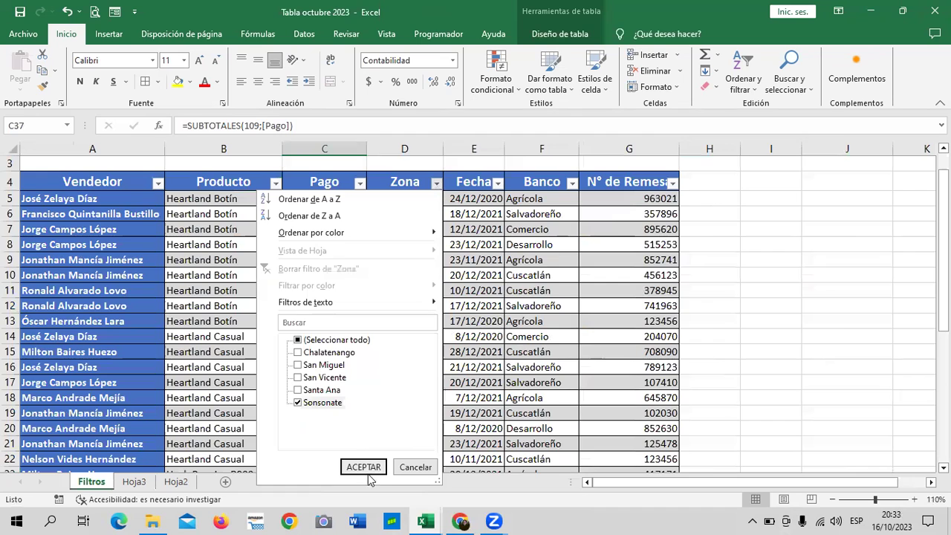
left_click(363, 467)
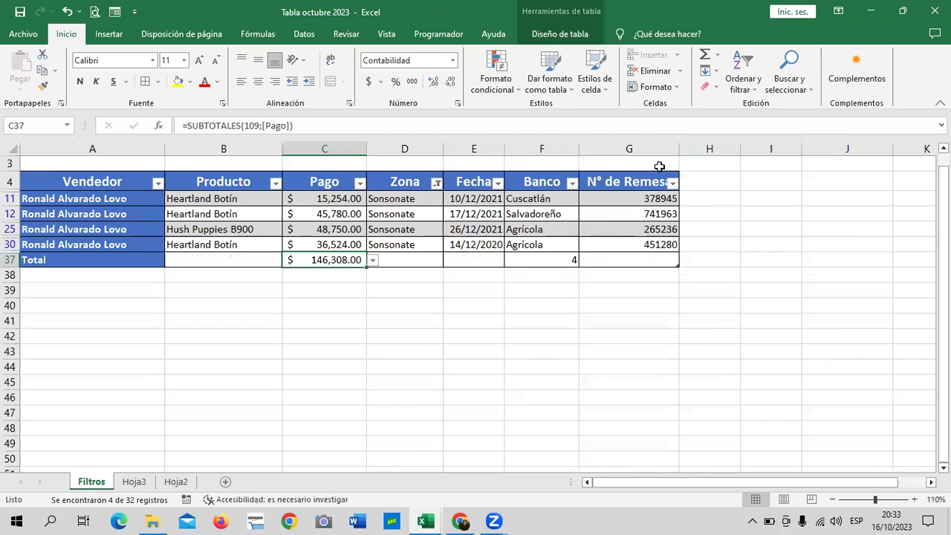
Copy Sonsonate into cell D8 of Hoja3 and zoom the sheet to 130%.
left_click(409, 202)
right_click(410, 199)
left_click(451, 186)
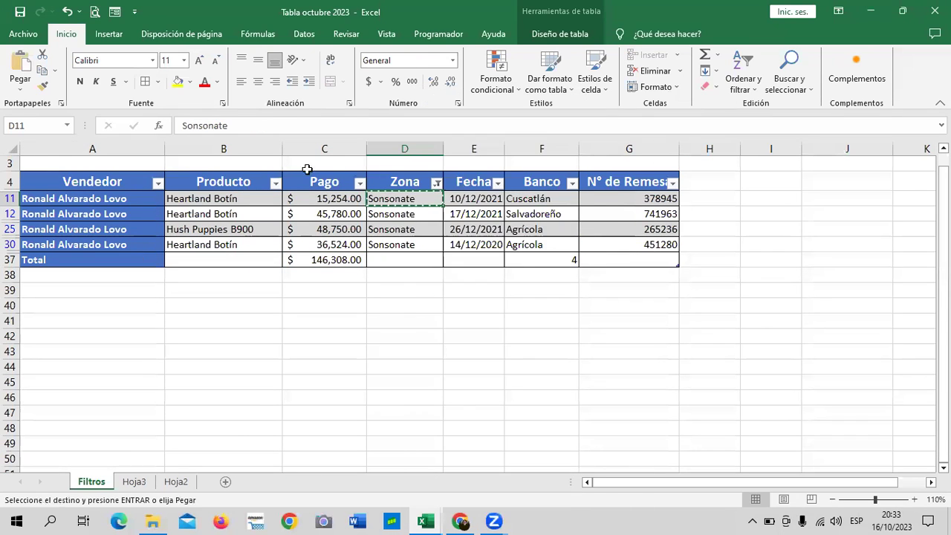
left_click(134, 482)
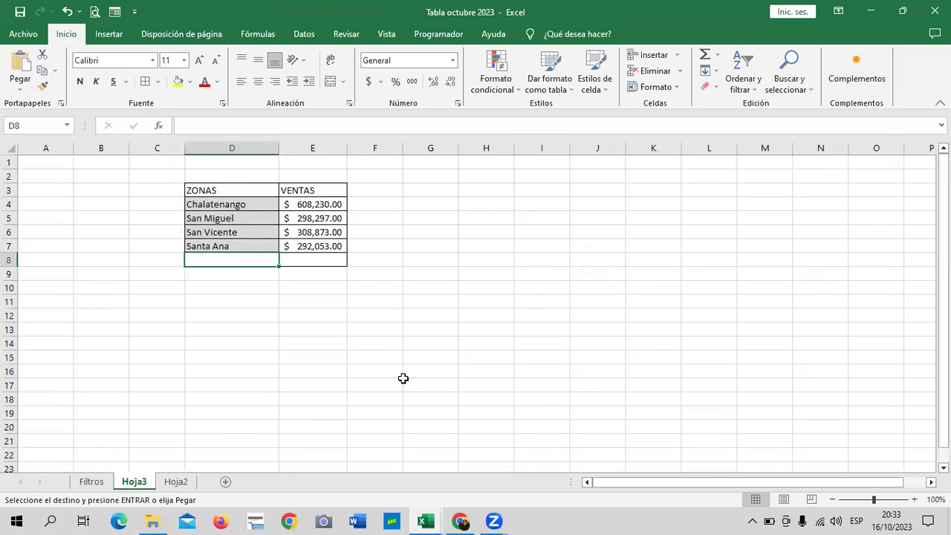
key("ctrl+v")
key("ctrl")
key("ctrl")
left_click(298, 256)
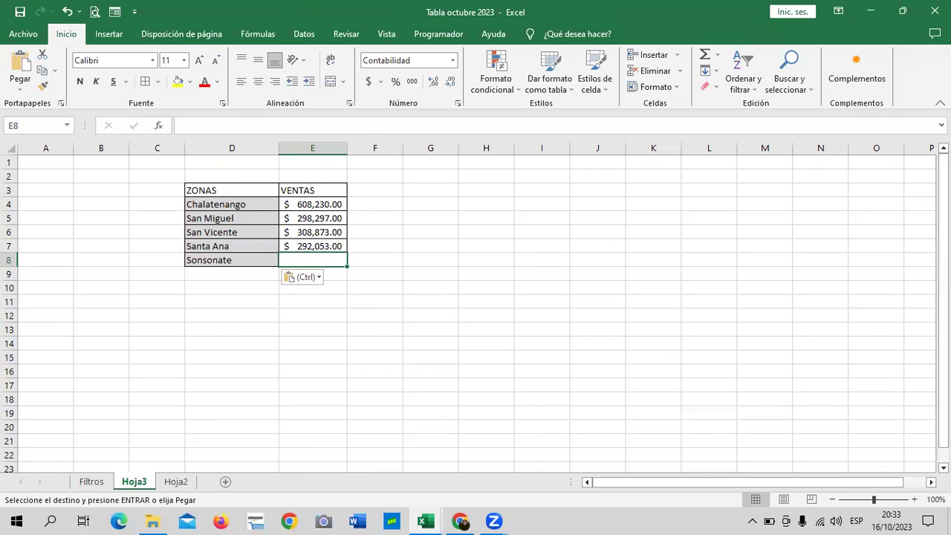
left_click(914, 499)
left_click(913, 500)
left_click(913, 499)
left_click(678, 354)
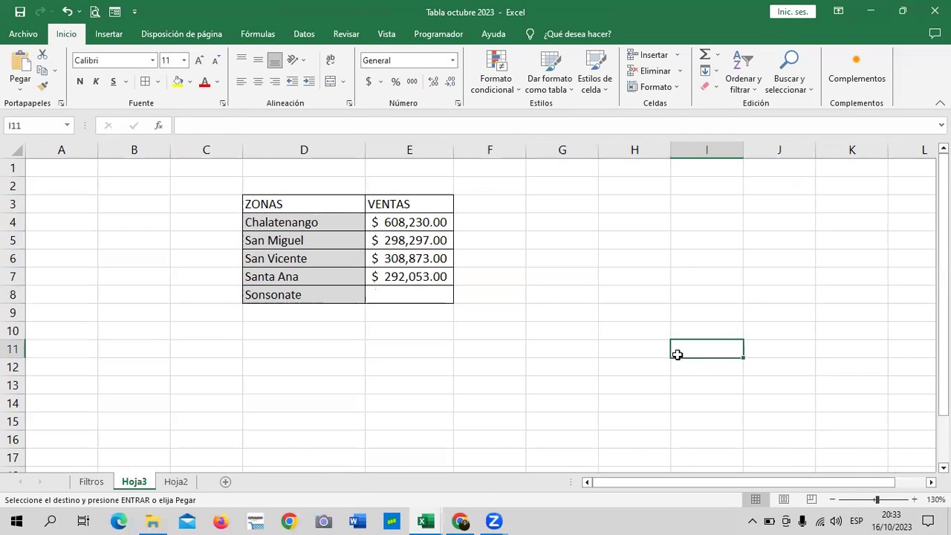
Copy the $146,308.00 Pago total from C37 and paste it into E8.
left_click(91, 483)
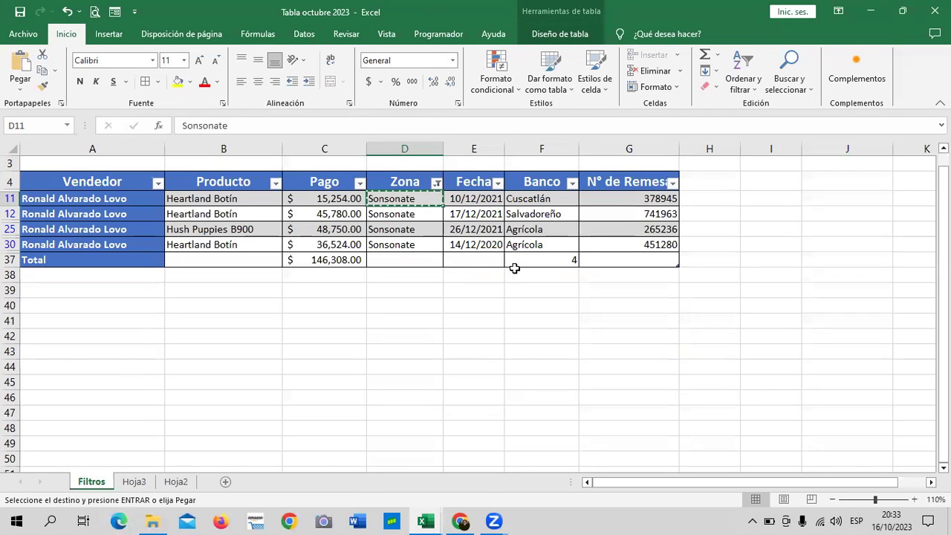
left_click(350, 259)
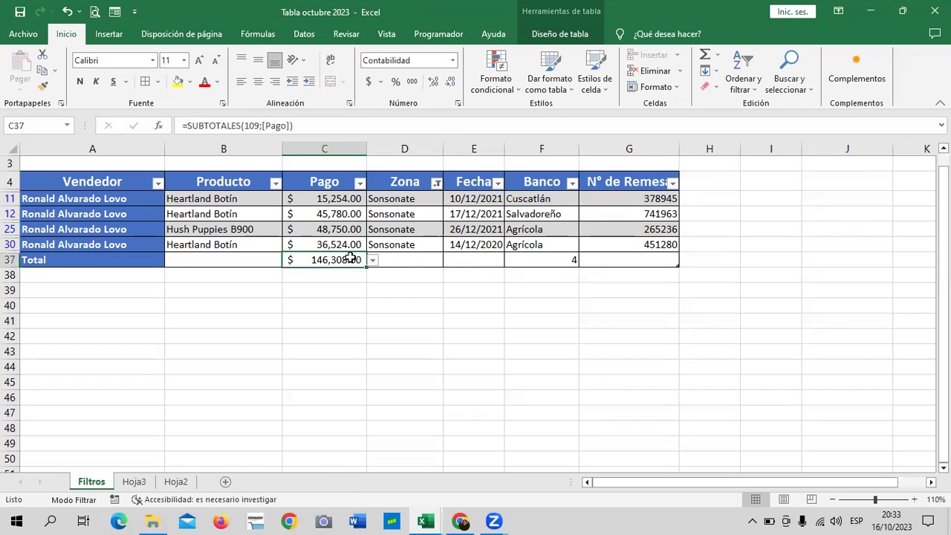
right_click(354, 259)
left_click(398, 186)
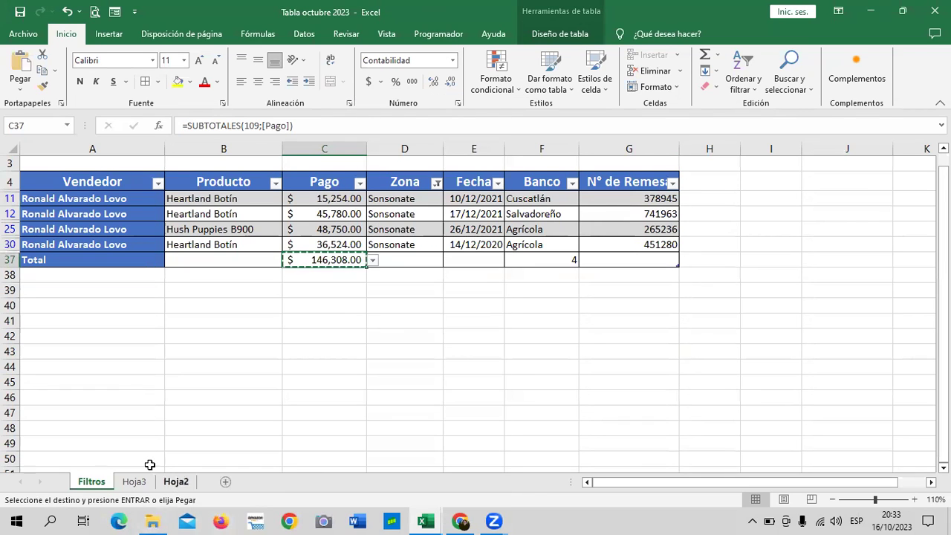
left_click(136, 482)
left_click(400, 293)
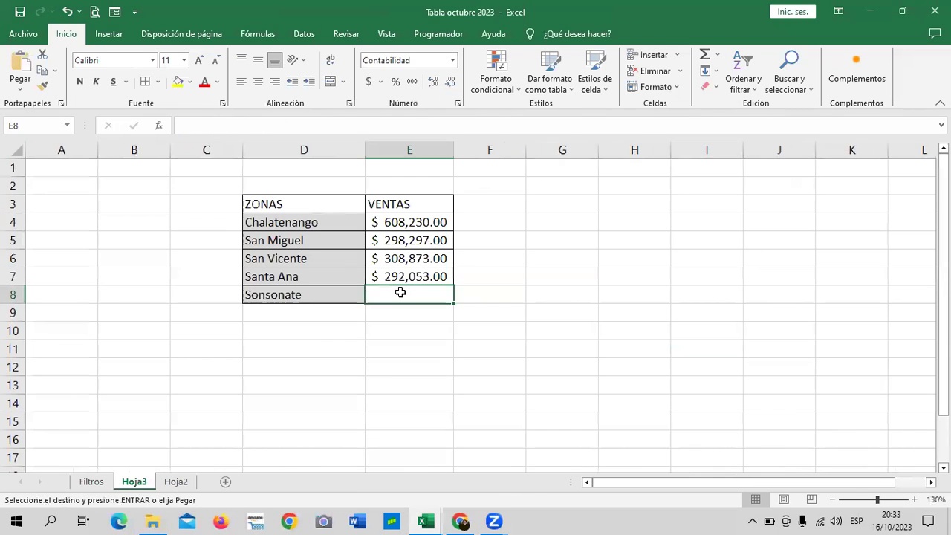
key("ctrl+v")
left_click(401, 307)
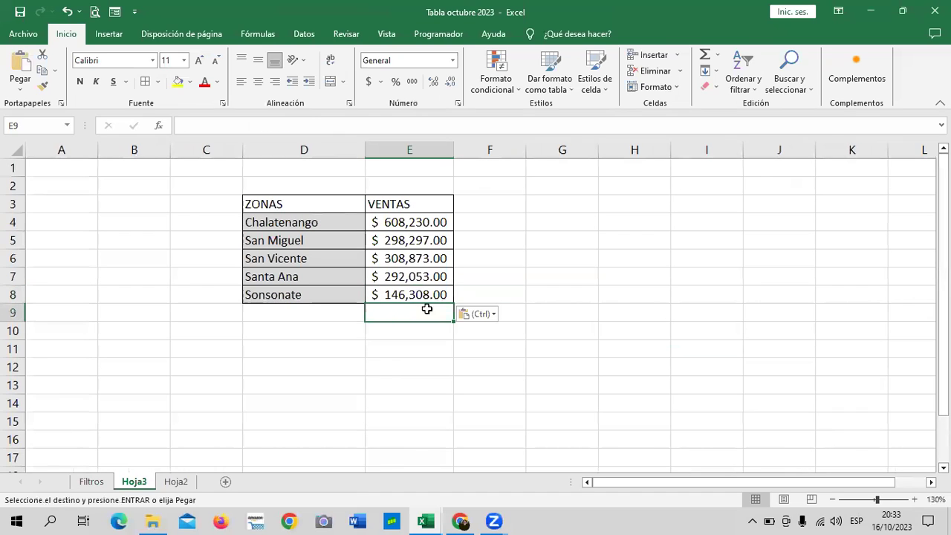
Sum E4:E8 into E9 and AutoFit column E to show $1,653,761.00.
left_click(704, 57)
key("Return")
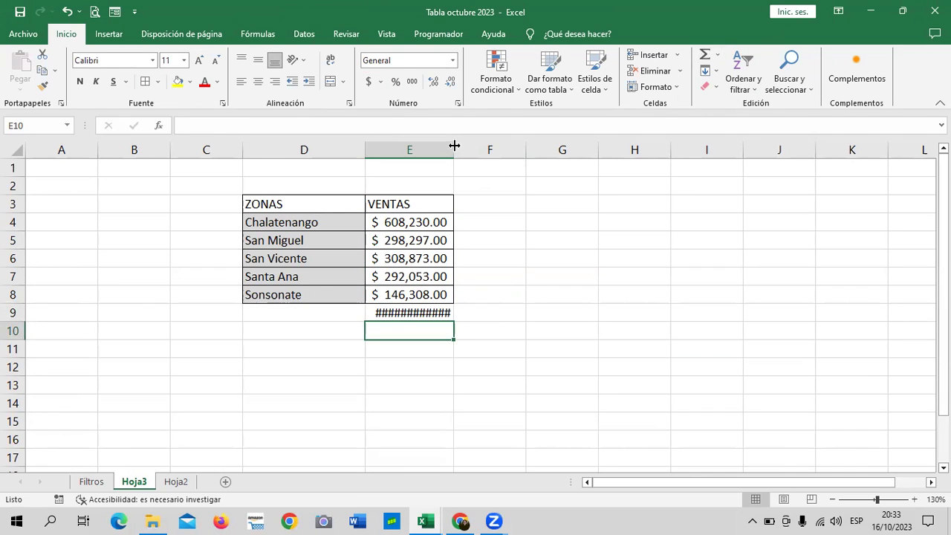
double_click(454, 146)
left_click(550, 309)
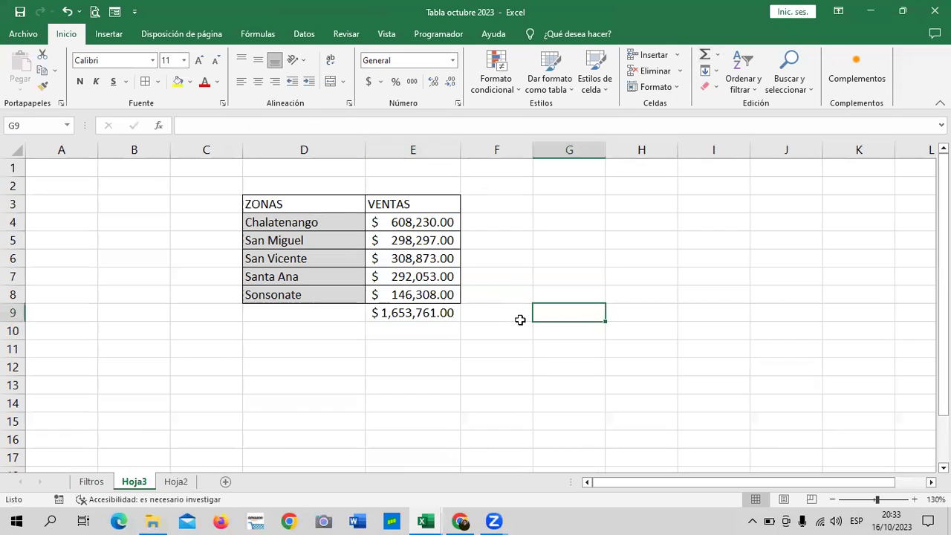
left_click(430, 315)
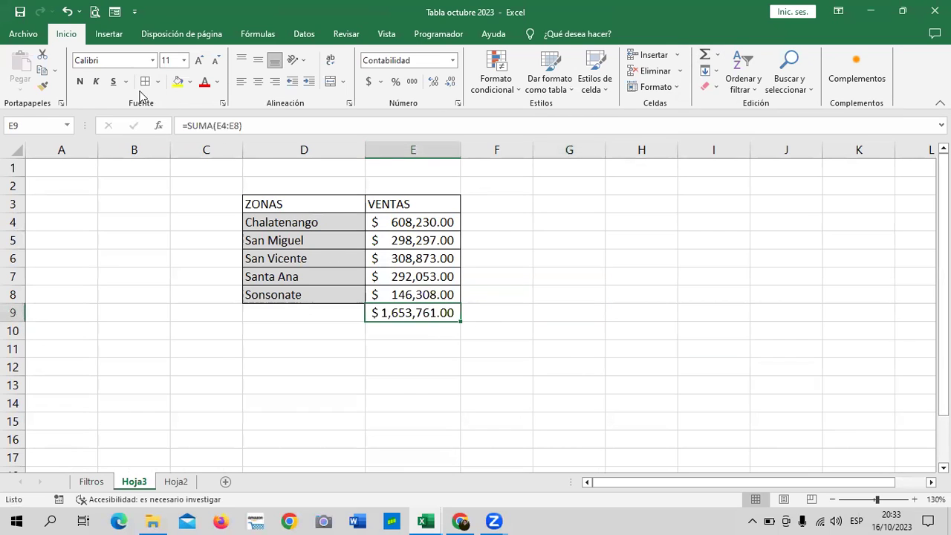
left_click(529, 331)
left_click(326, 315)
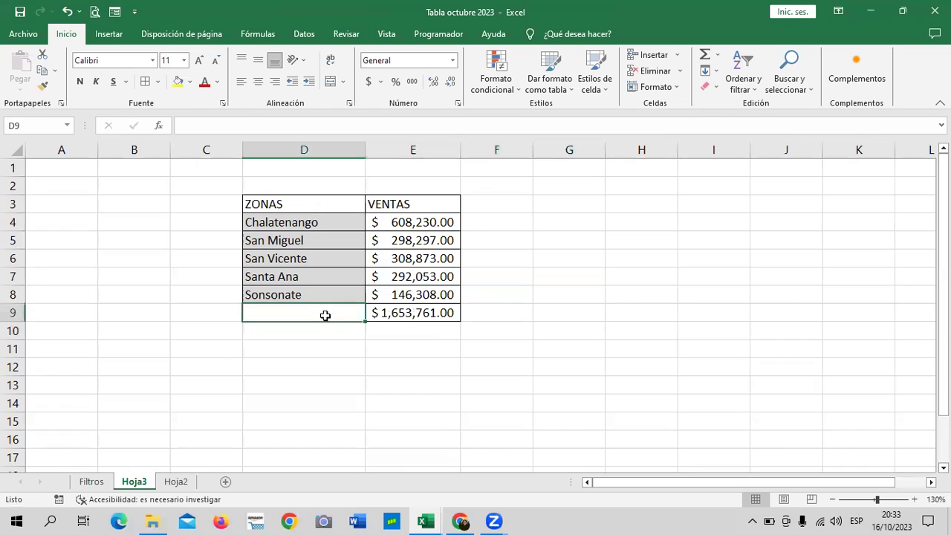
left_click(588, 290)
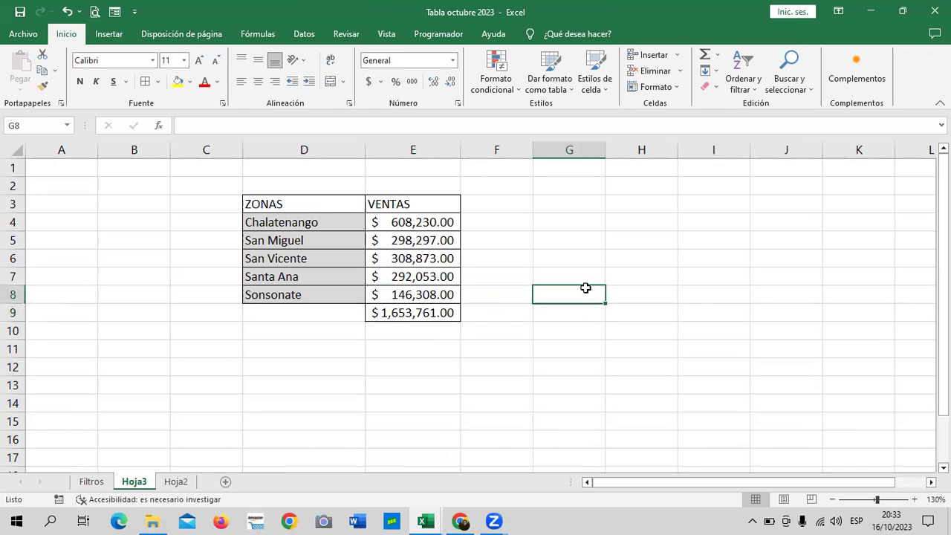
Clear the Zona filter on the Filtros table so all 32 records count, then return to Hoja3.
left_click(95, 482)
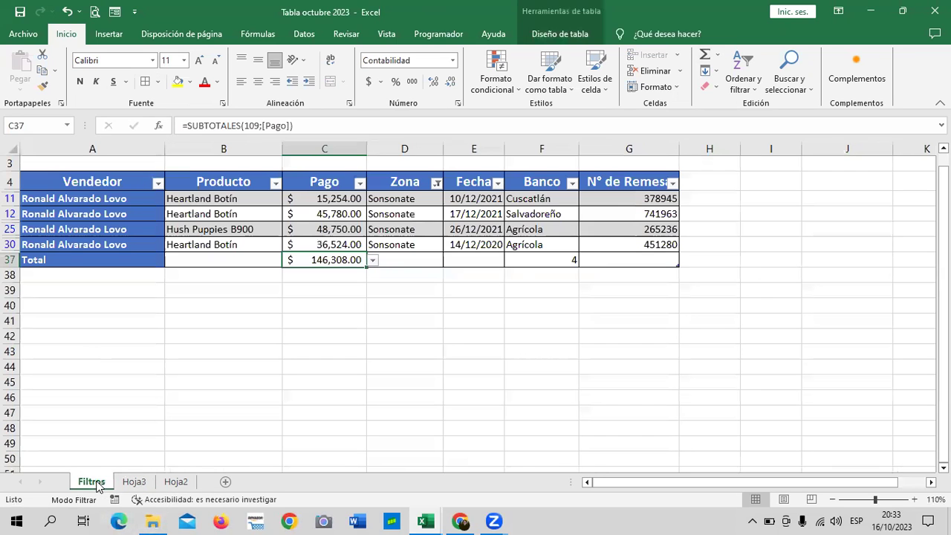
left_click(437, 182)
left_click(343, 269)
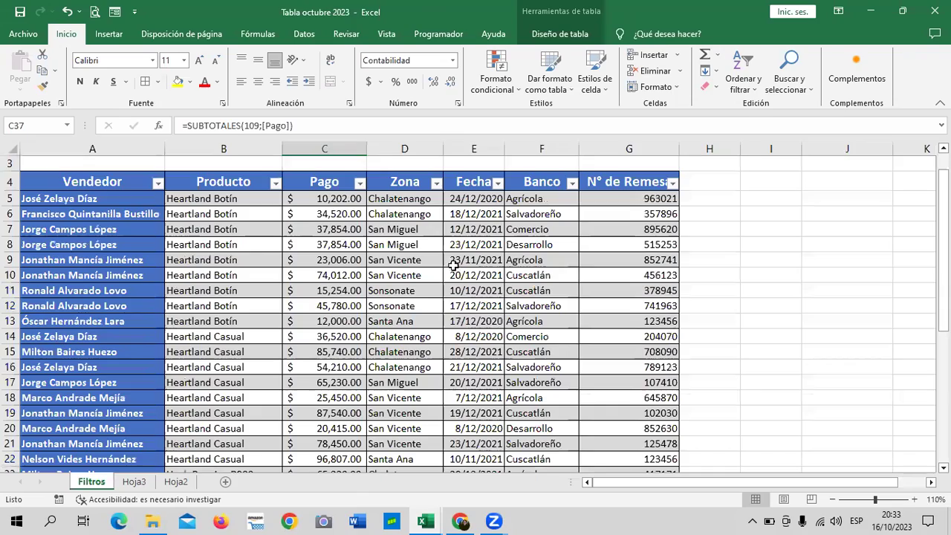
scroll(515, 298, "down", 3)
scroll(515, 298, "down", 3)
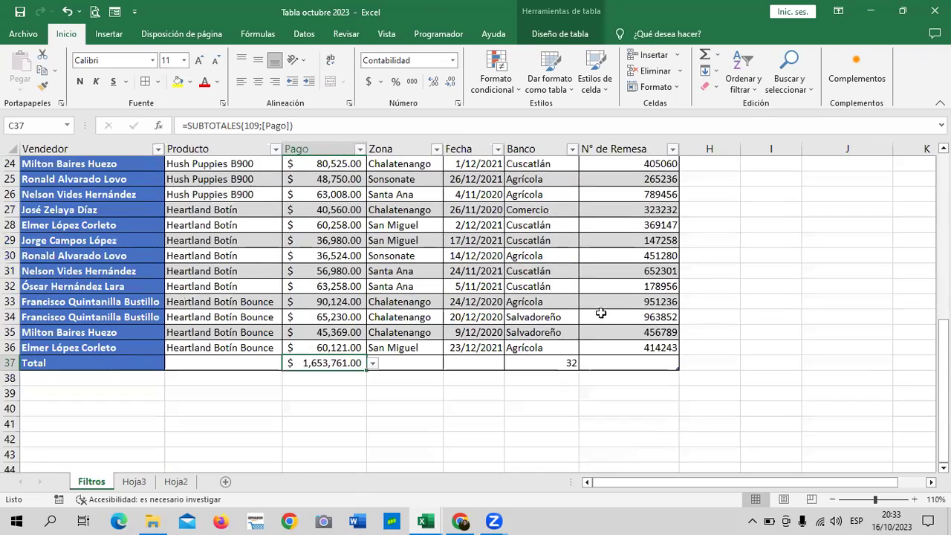
scroll(358, 354, "up", 7)
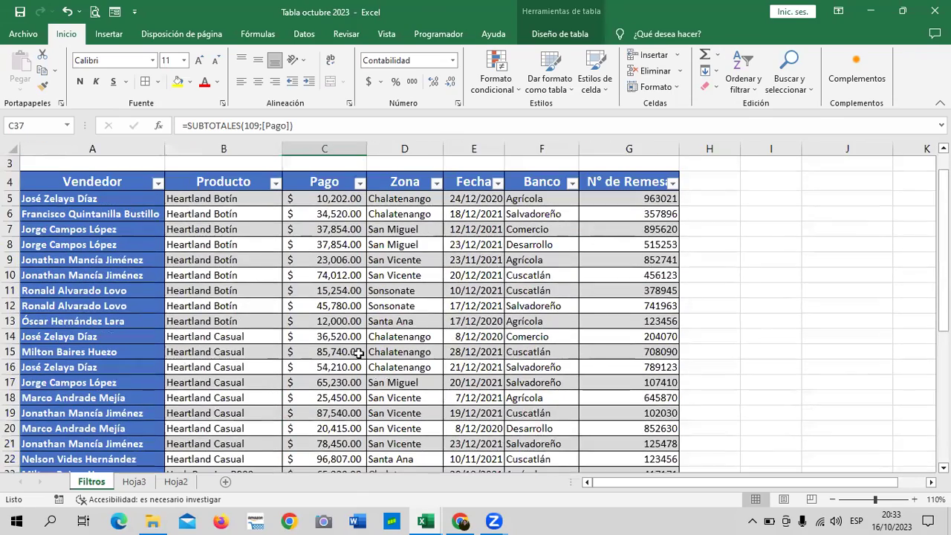
scroll(359, 353, "down", 3)
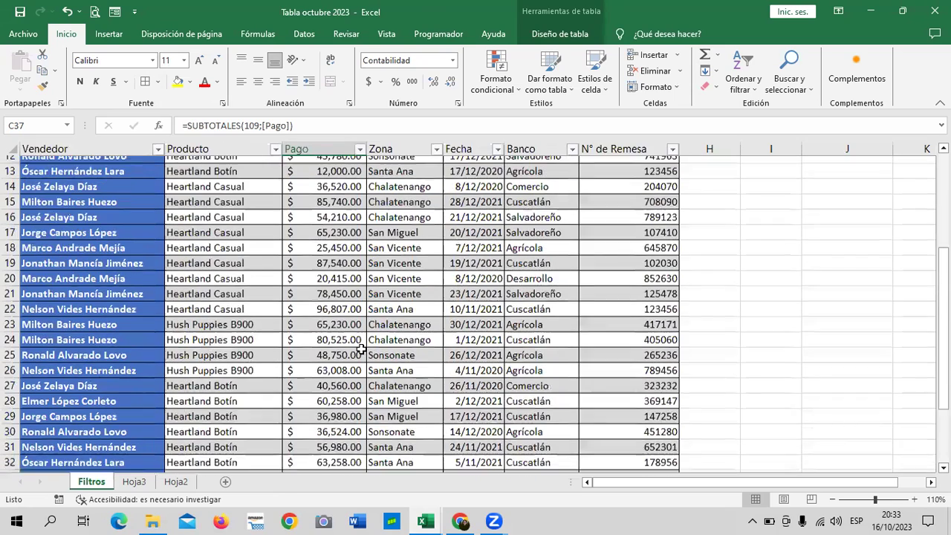
scroll(359, 353, "down", 3)
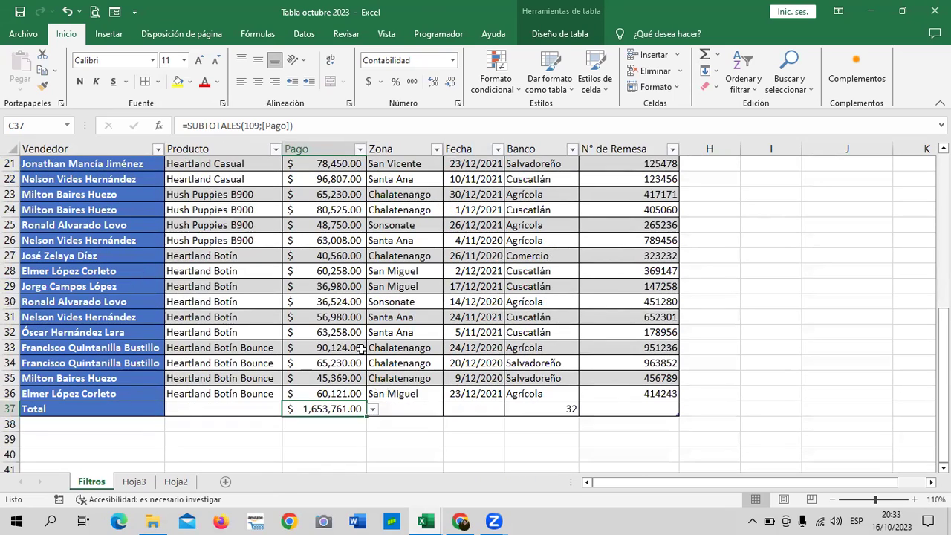
scroll(457, 335, "up", 3)
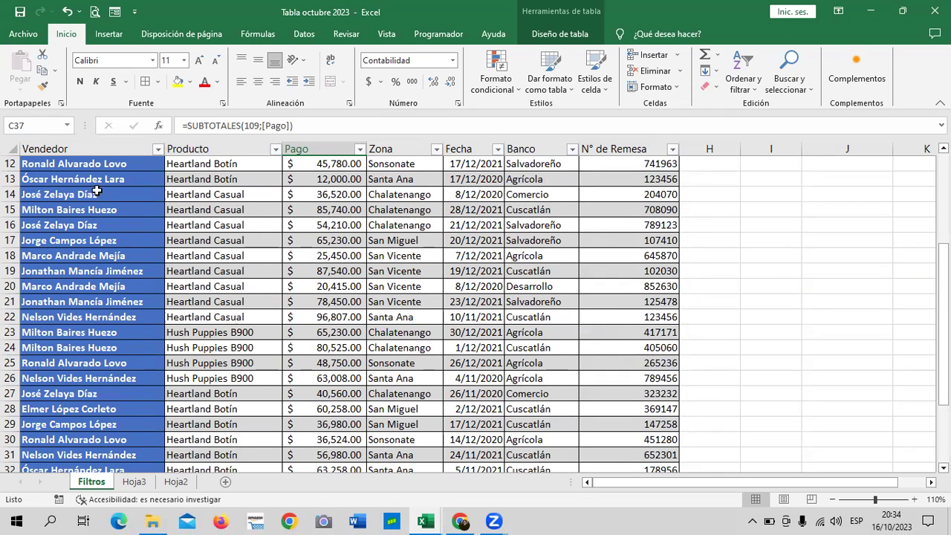
scroll(342, 339, "down", 3)
scroll(345, 340, "down", 3)
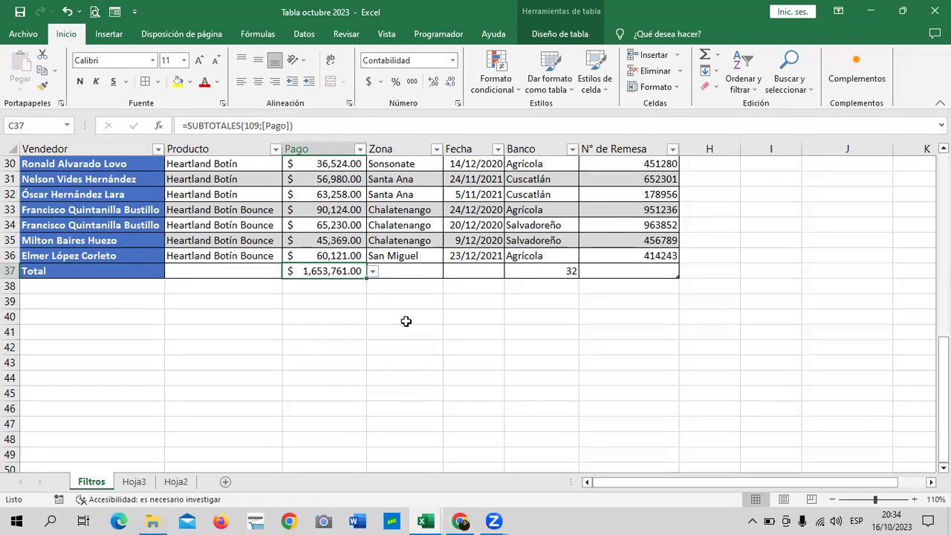
left_click(134, 482)
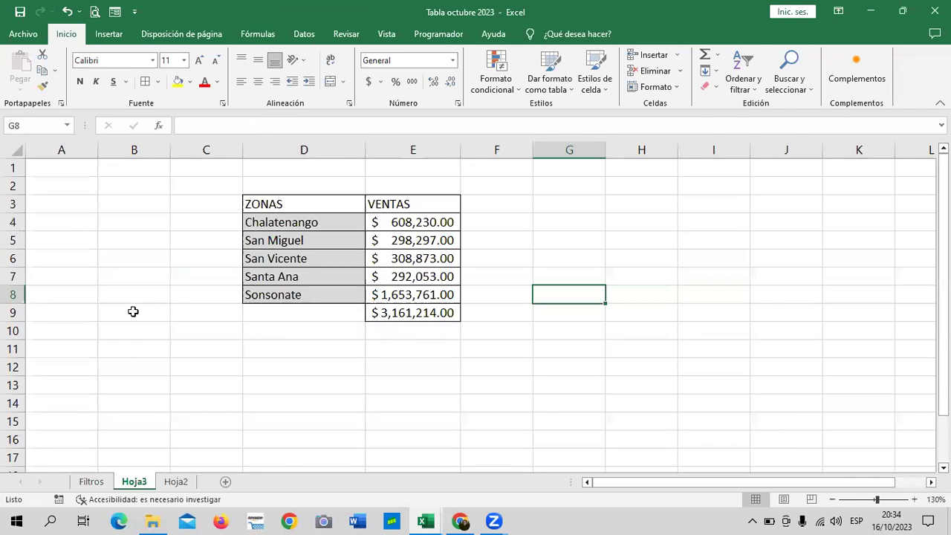
left_click(539, 239)
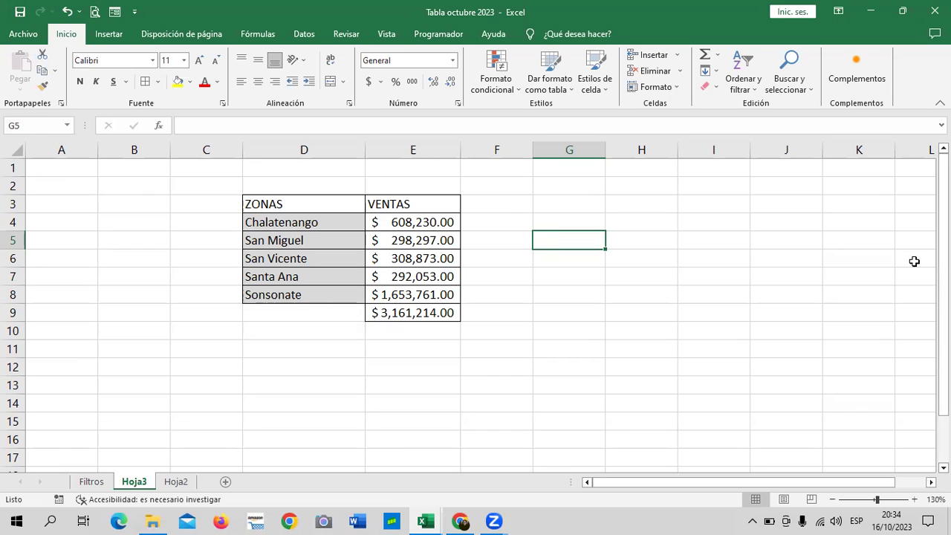
left_click(509, 326)
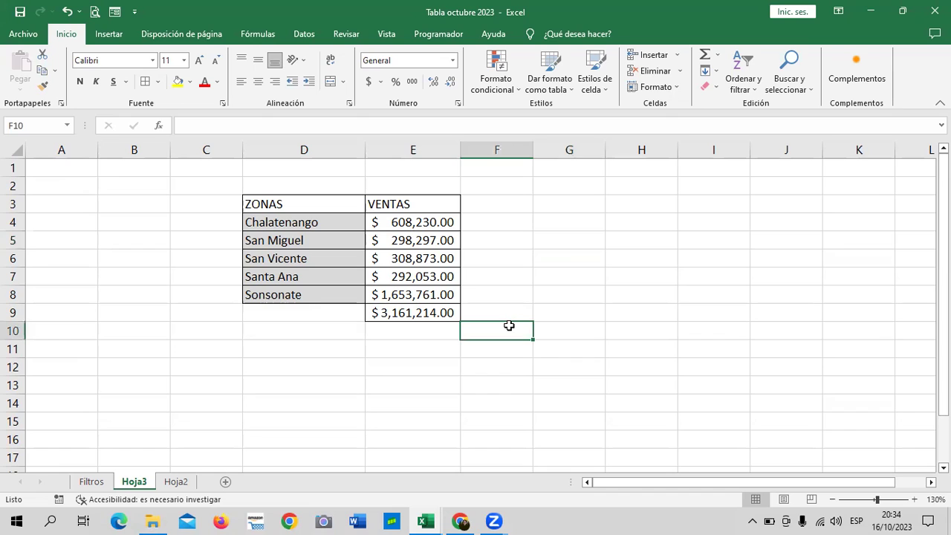
left_click(574, 285)
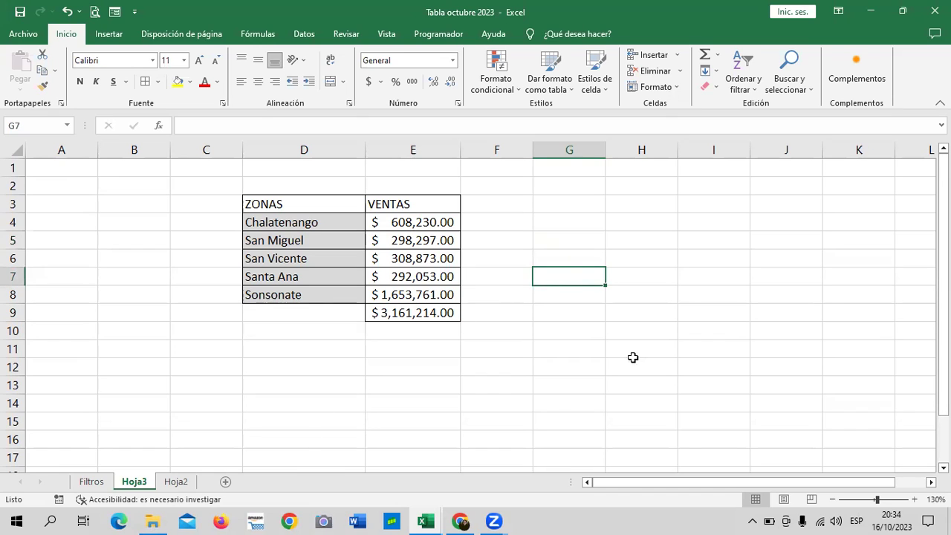
left_click_drag(632, 359, 632, 351)
left_click(415, 223)
left_click(402, 258)
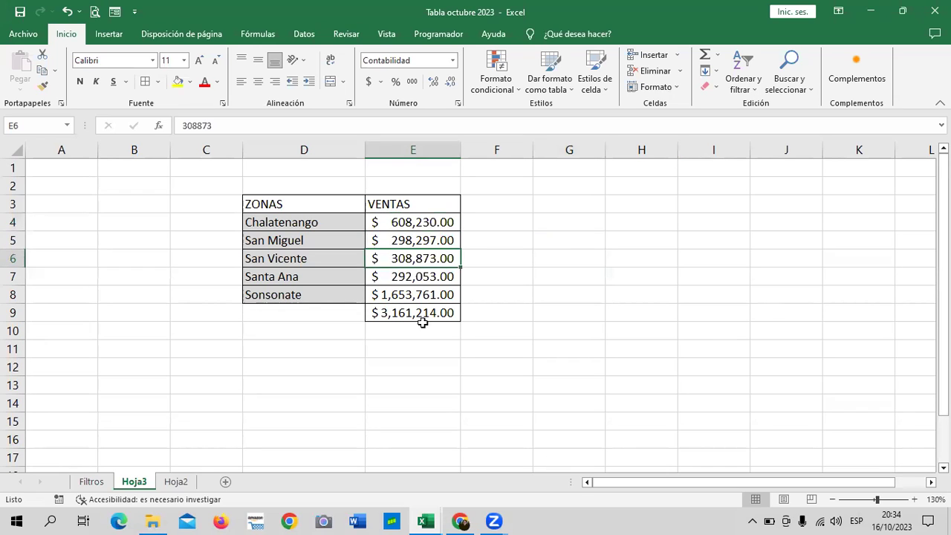
left_click(608, 293)
left_click(420, 313)
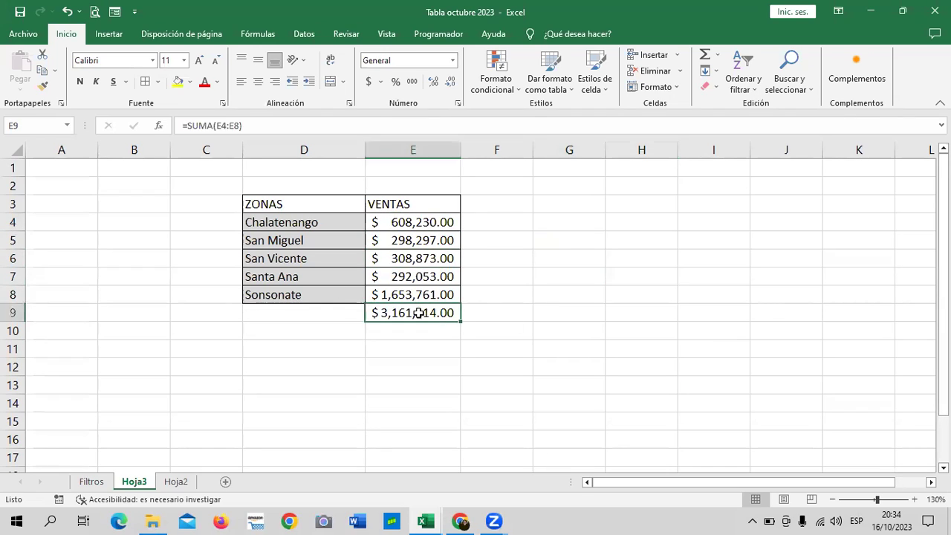
left_click(421, 294)
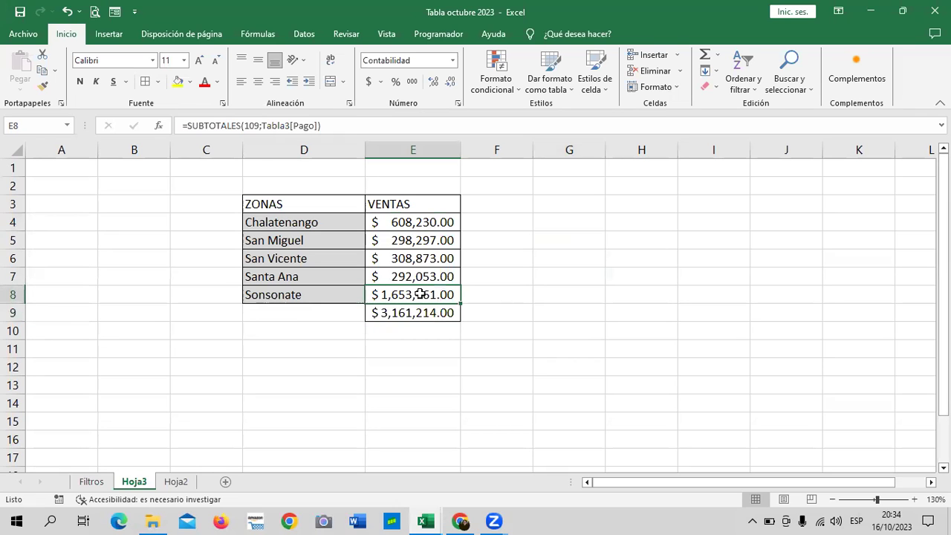
left_click(92, 481)
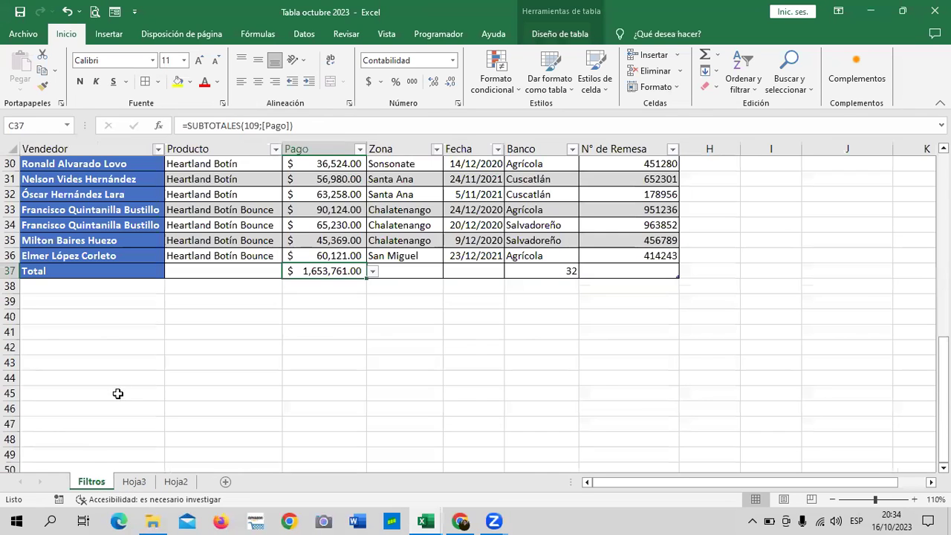
scroll(349, 365, "up", 4)
scroll(360, 372, "up", 2)
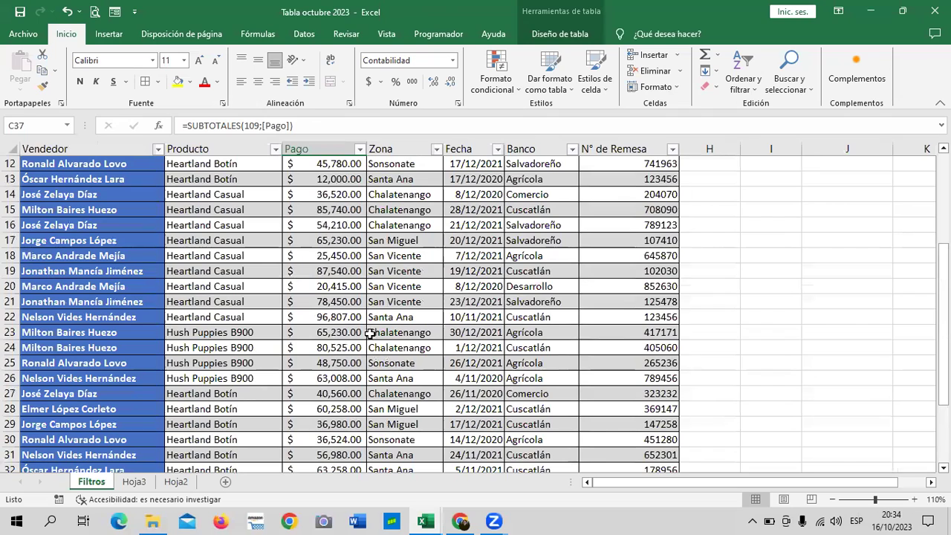
left_click(134, 483)
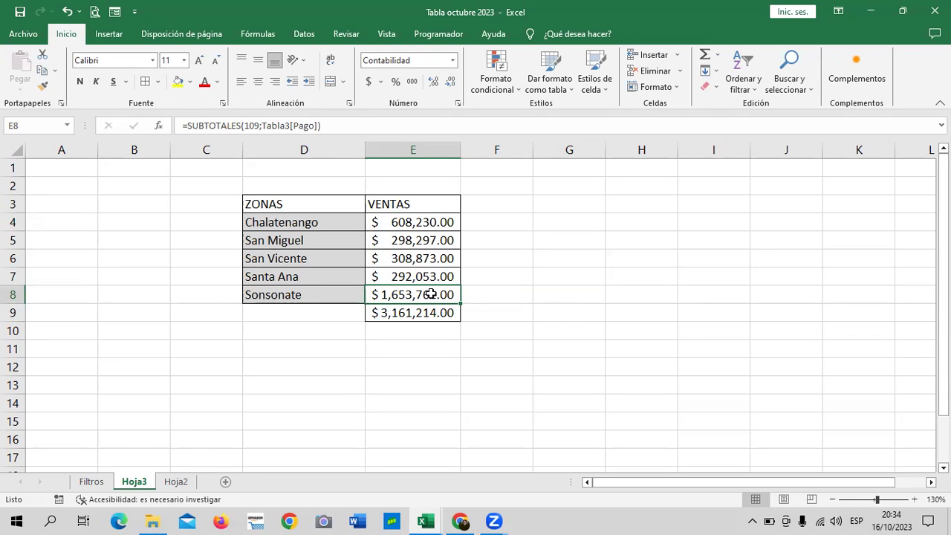
key("Up")
key("Up")
key("Up")
key("Up")
key("Down")
key("Down")
key("Down")
key("Down")
left_click(405, 313)
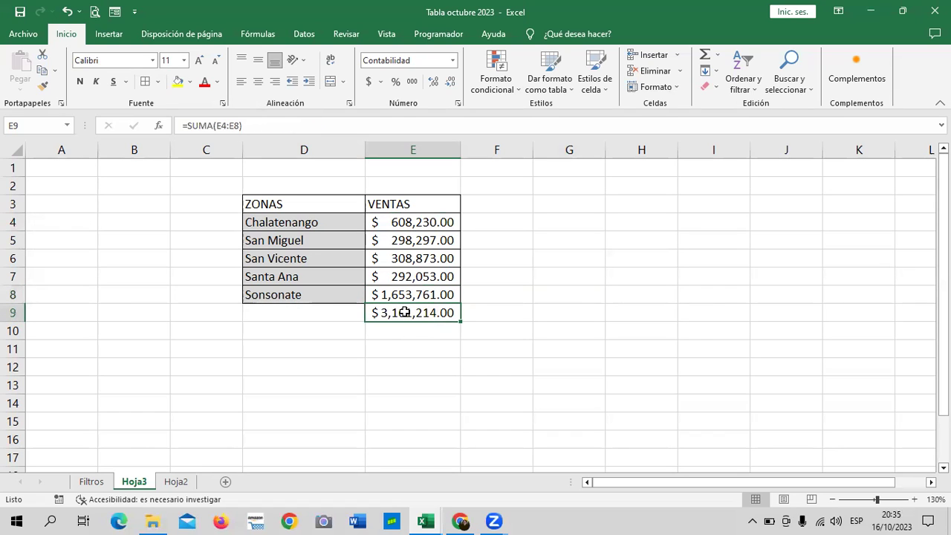
Filter the Filtros table's Zona column to show only Sonsonate rows.
left_click(92, 481)
scroll(283, 382, "down", 7)
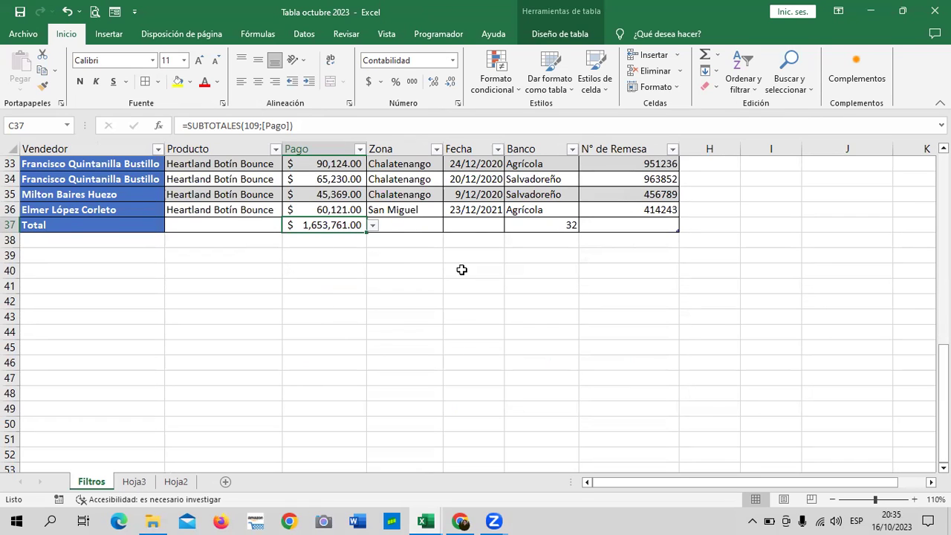
scroll(461, 275, "up", 3)
scroll(461, 286, "up", 4)
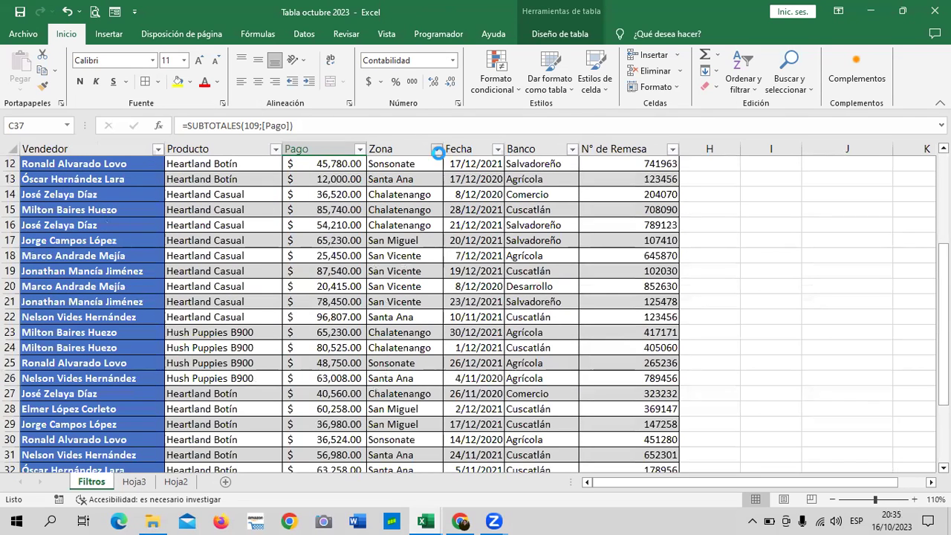
left_click(436, 148)
left_click(338, 306)
left_click(323, 369)
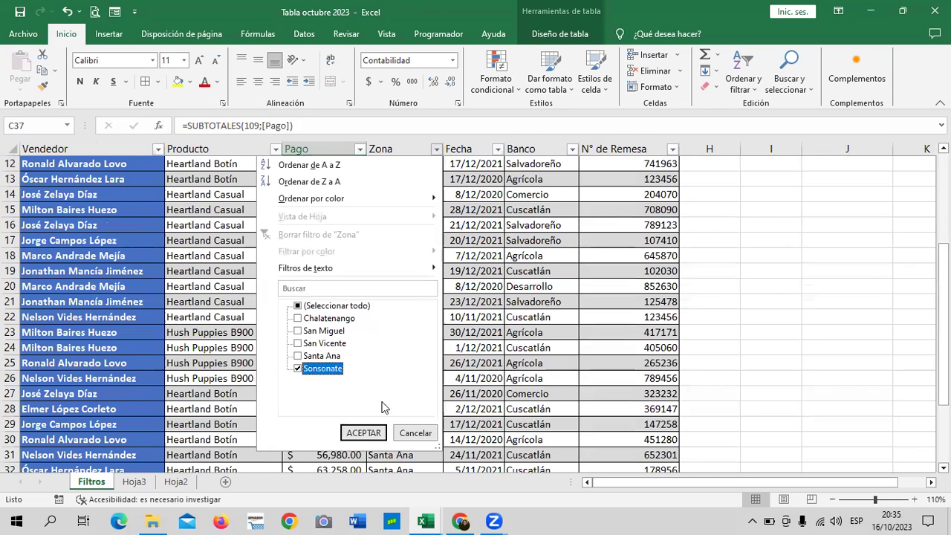
left_click(363, 434)
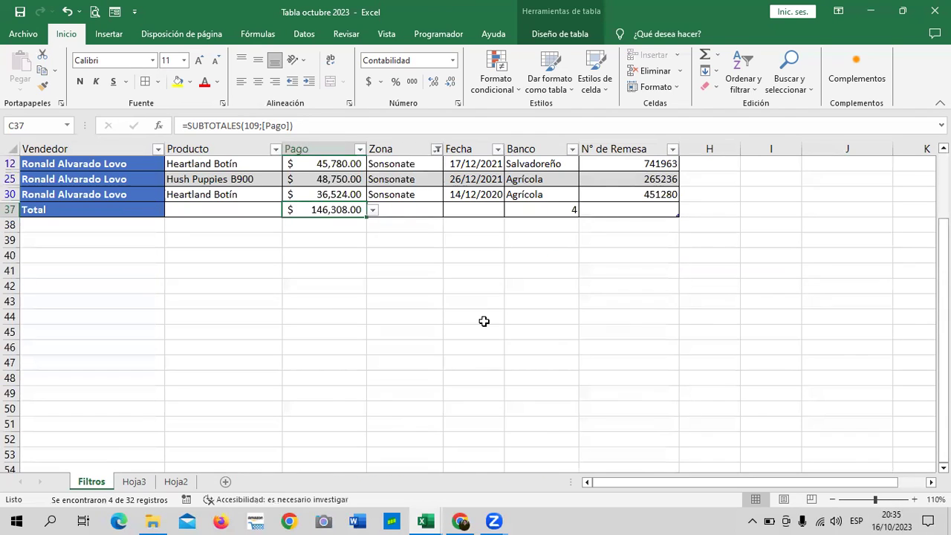
Copy the filtered Pago total of 146,308.00 and clear the formula from E8 on Hoja3.
right_click(335, 210)
left_click(398, 186)
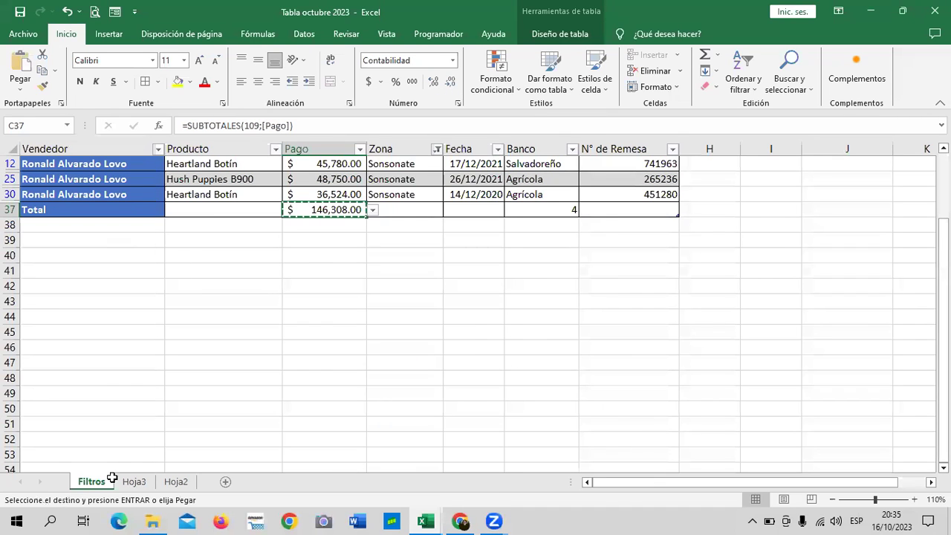
left_click(134, 482)
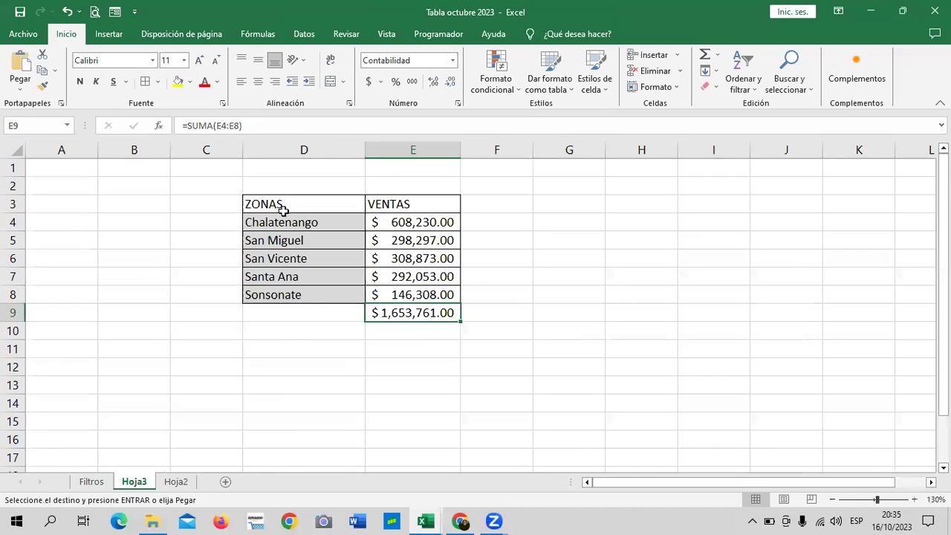
left_click(431, 296)
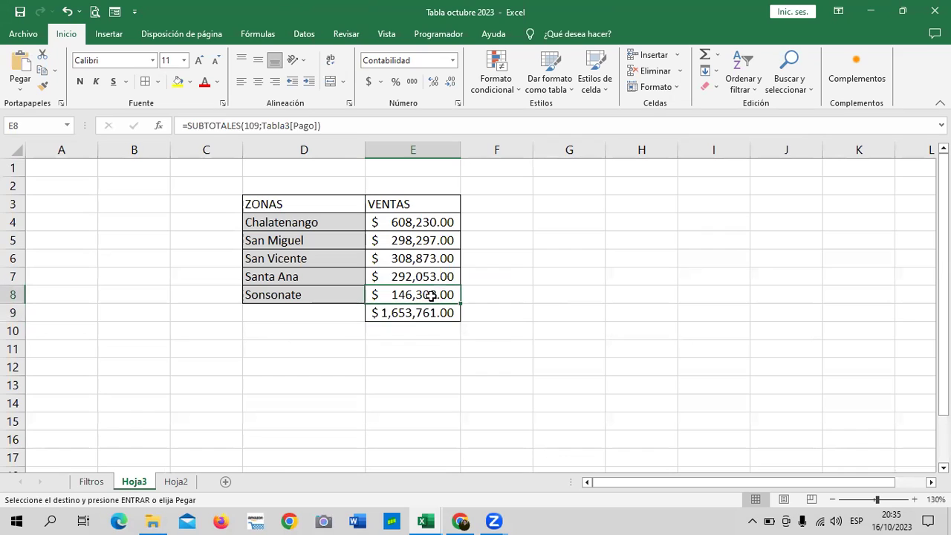
key("Delete")
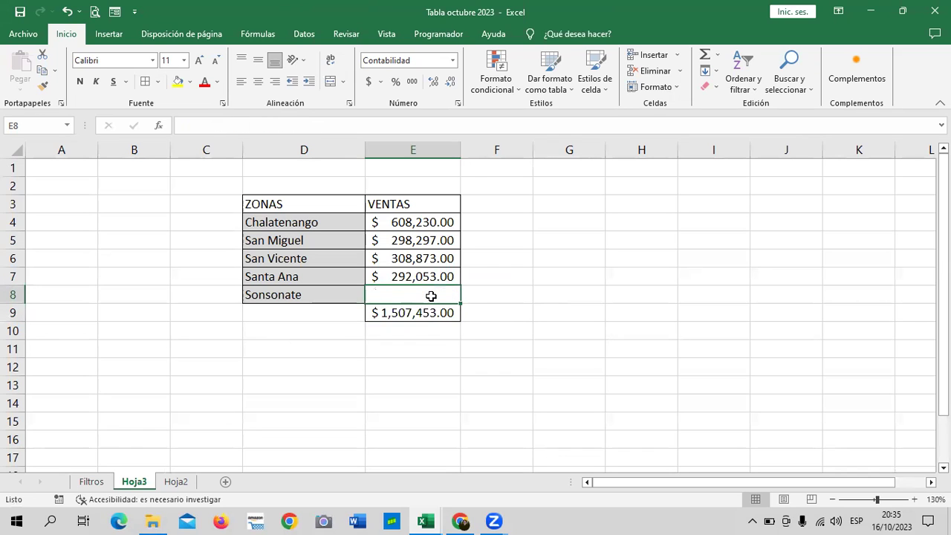
right_click(431, 291)
left_click(381, 296)
right_click(380, 296)
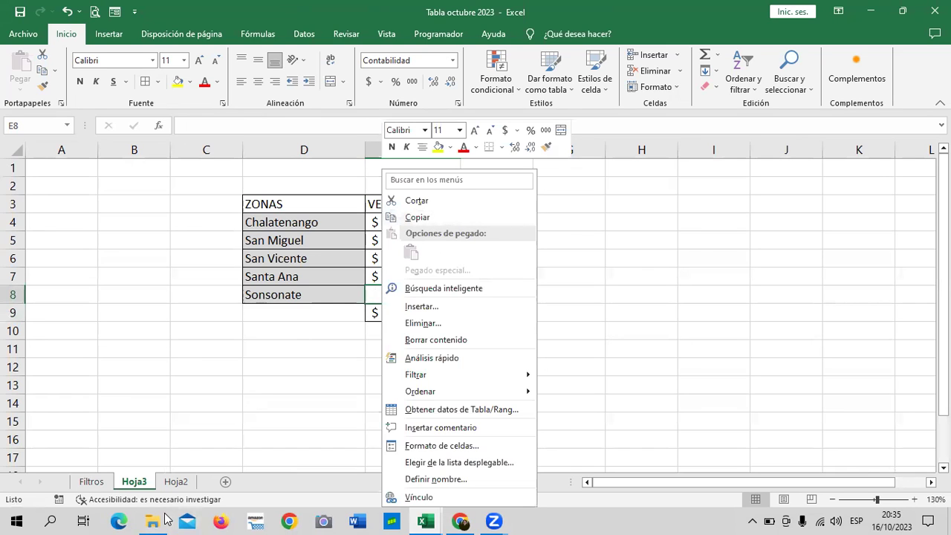
Recopy the Pago total in C37 and paste it into E8 on Hoja3 as a value.
left_click(93, 482)
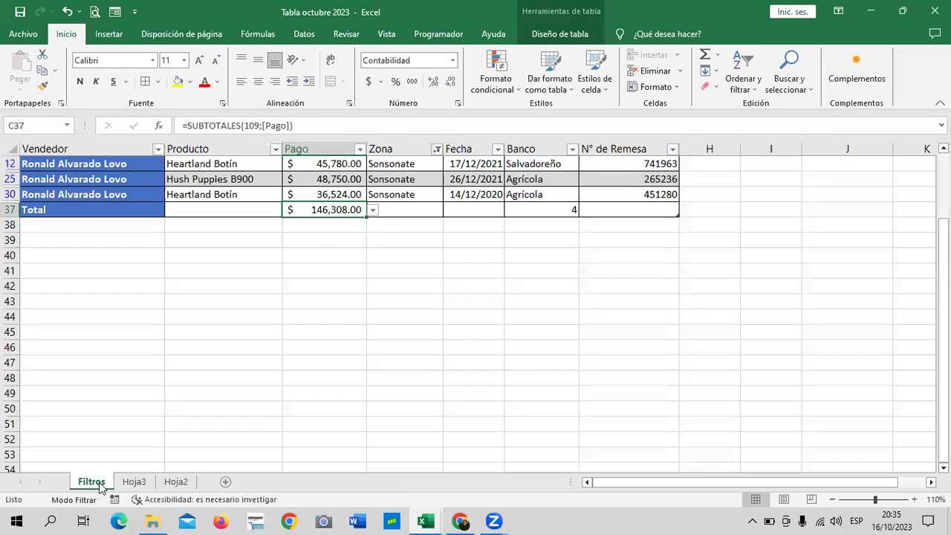
scroll(319, 297, "up", 2)
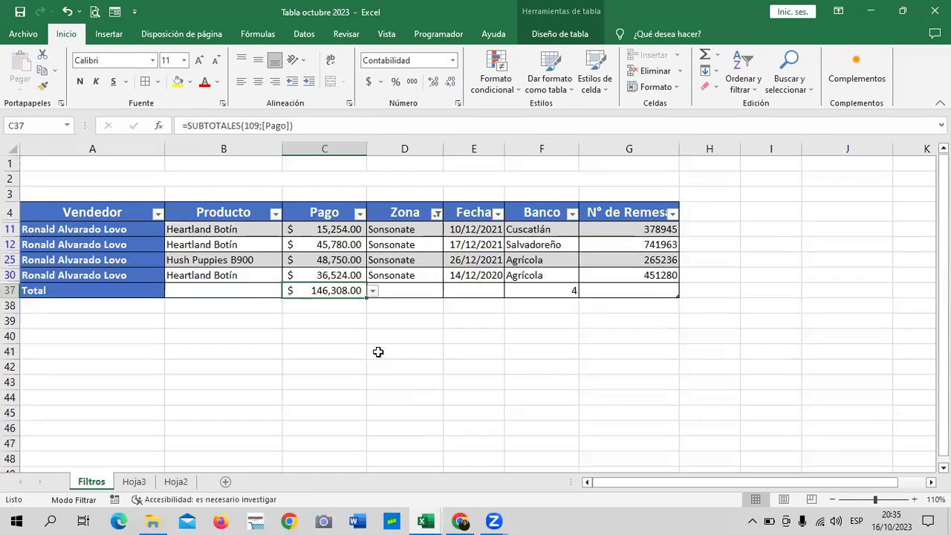
right_click(317, 291)
left_click(398, 185)
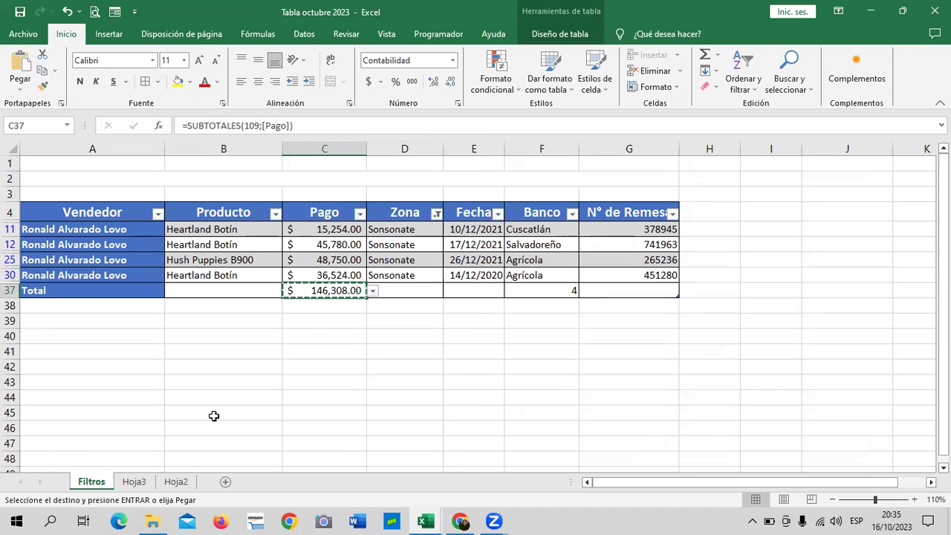
left_click(134, 482)
right_click(384, 297)
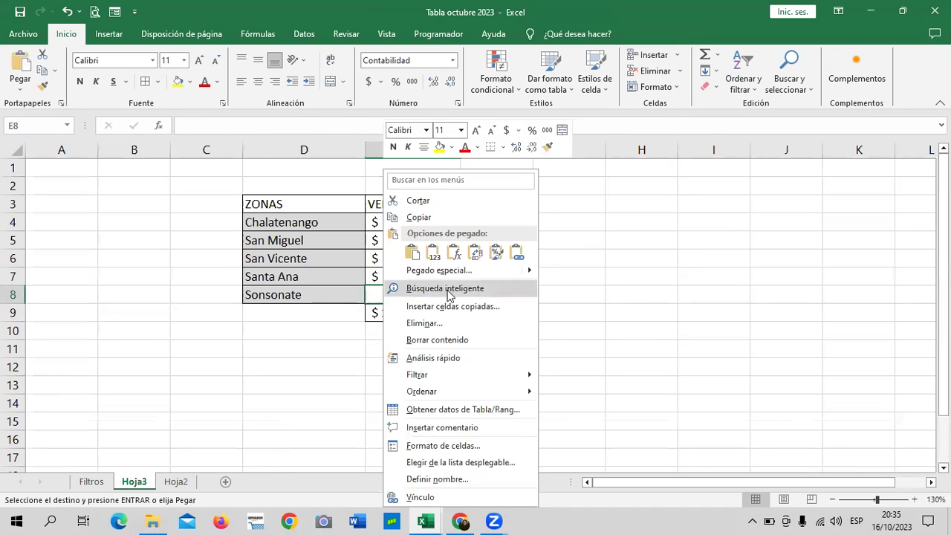
left_click(434, 255)
Verify the zone sales values in column E and the SUMA total in E9.
left_click(543, 265)
left_click(411, 315)
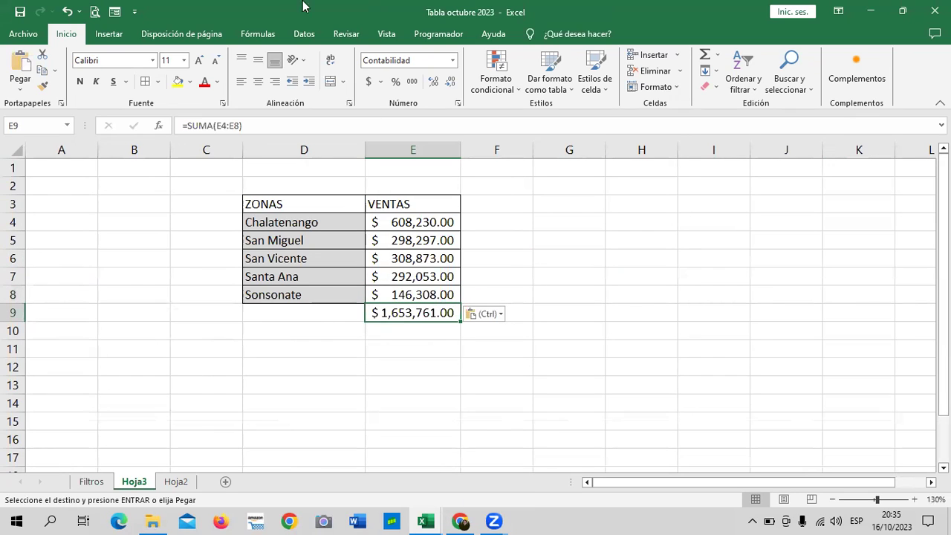
left_click(408, 297)
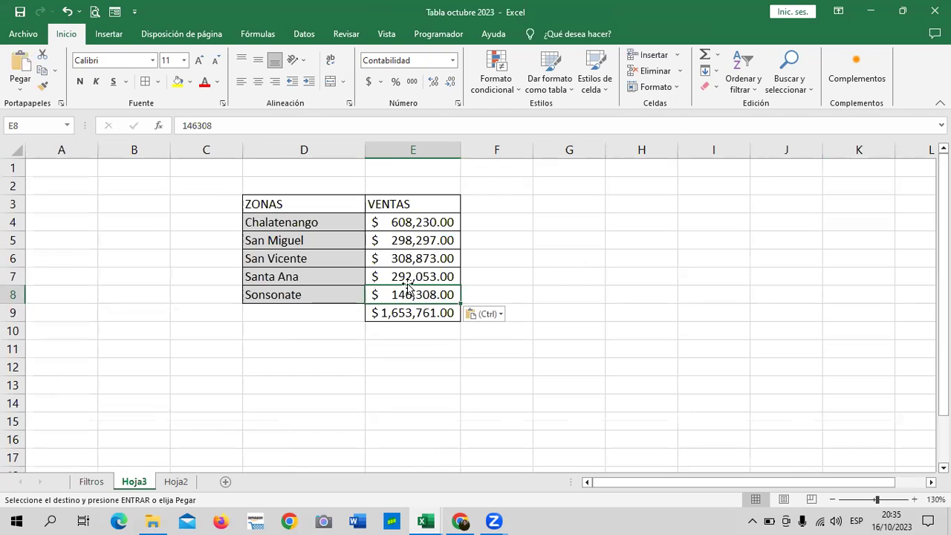
left_click(408, 275)
left_click(408, 258)
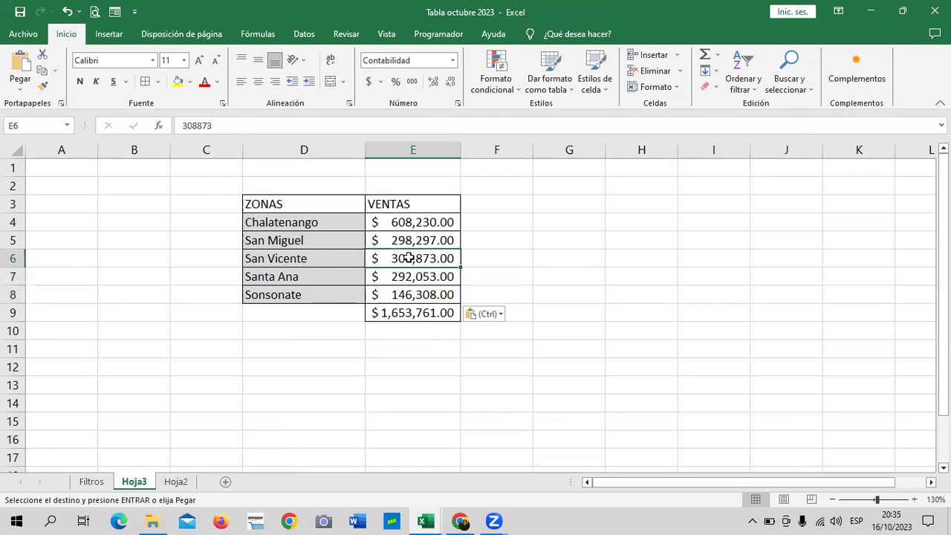
left_click(405, 240)
left_click(405, 222)
left_click(405, 240)
left_click(401, 258)
left_click(390, 281)
left_click(387, 296)
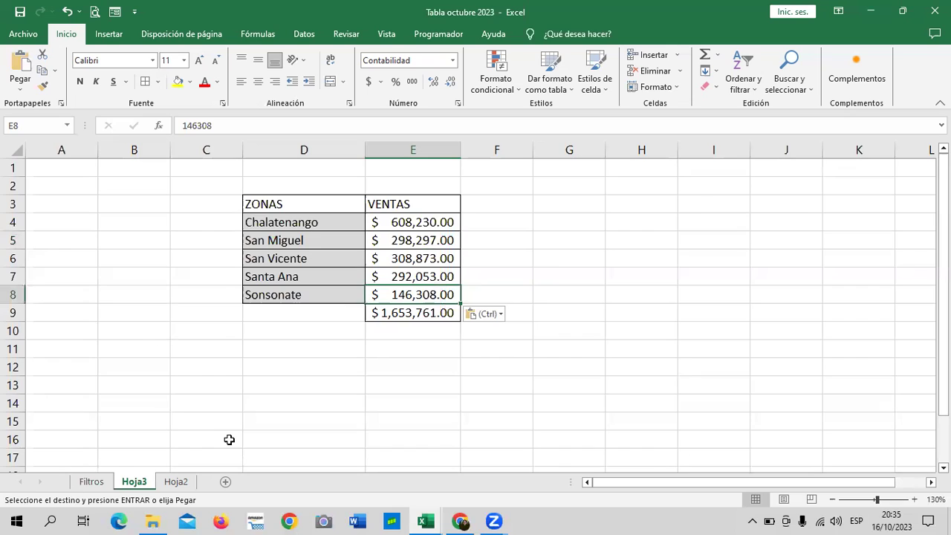
left_click(91, 481)
Cancel the pending copy and clear the Zona filter so all 32 rows show.
key("Escape")
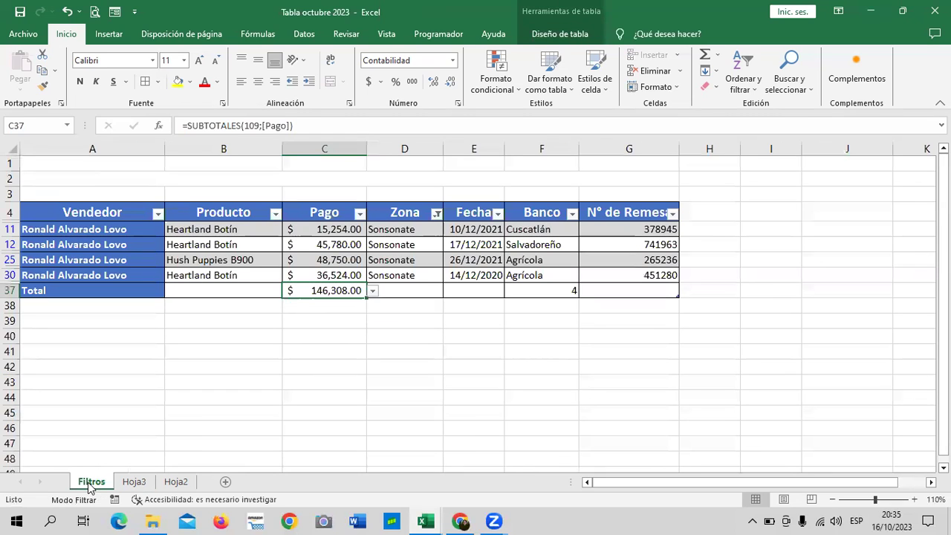
left_click(436, 213)
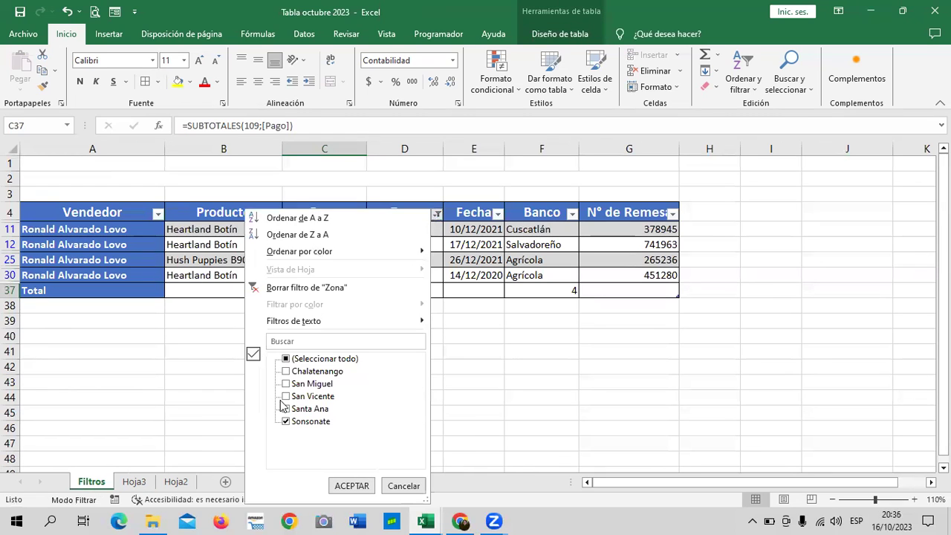
left_click(354, 487)
scroll(438, 337, "down", 1)
scroll(438, 337, "down", 3)
scroll(439, 337, "down", 6)
scroll(438, 336, "down", 1)
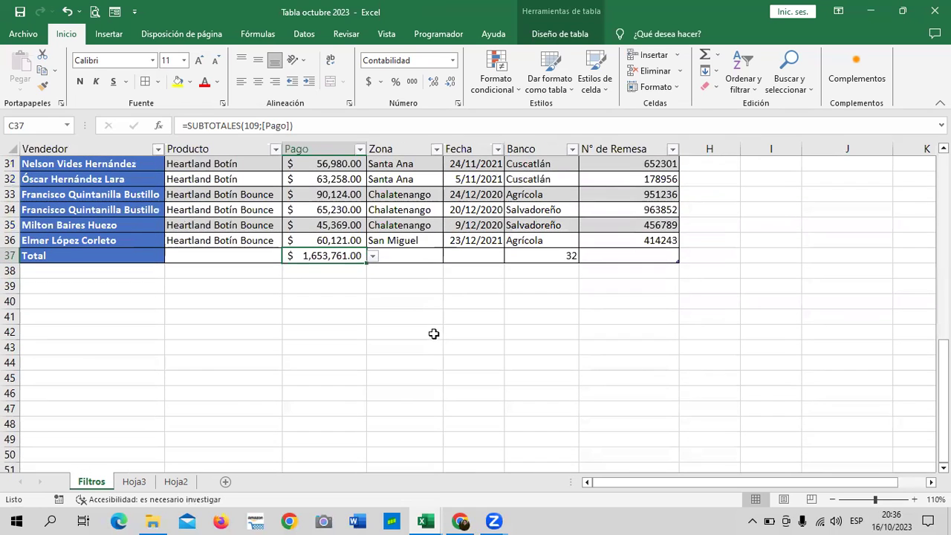
Check the SUMA total in E9 on Hoja3 reads $1,653,761.00.
left_click(134, 482)
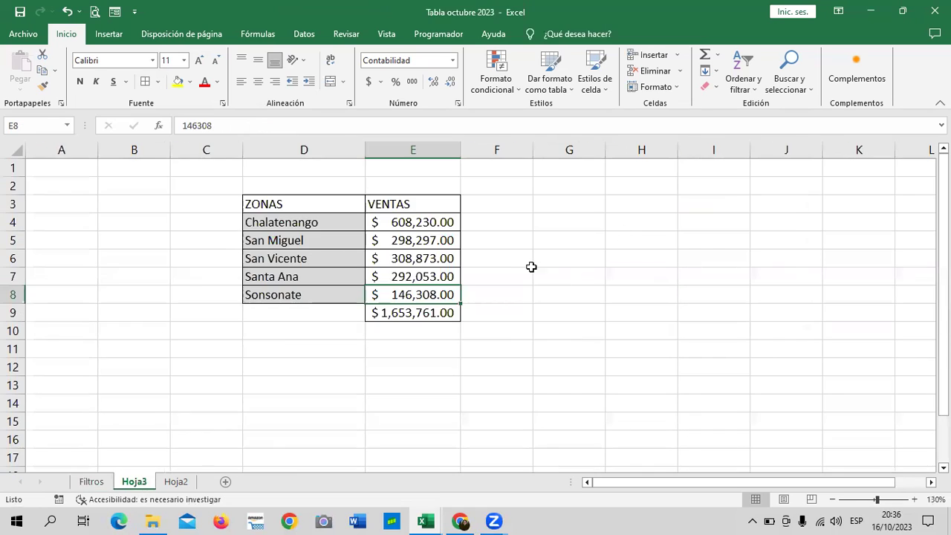
left_click(417, 312)
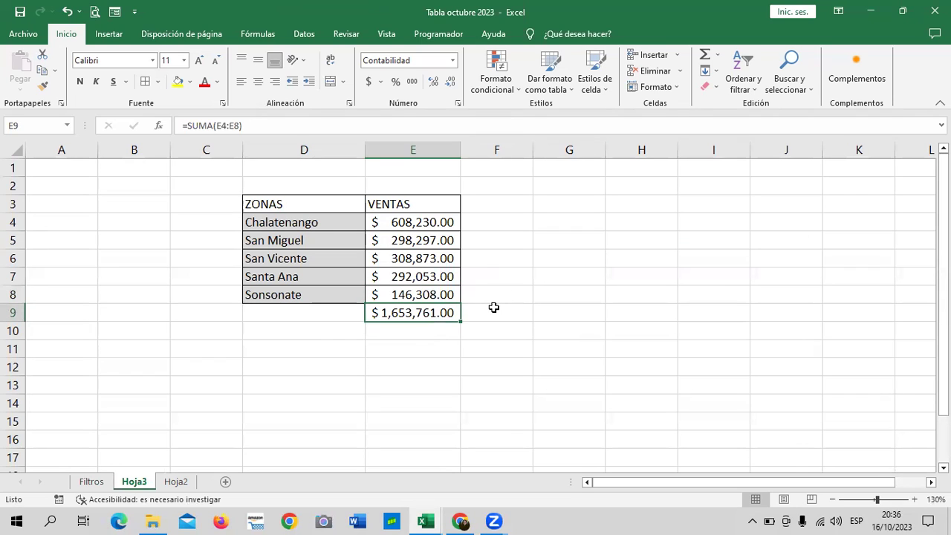
left_click(672, 272)
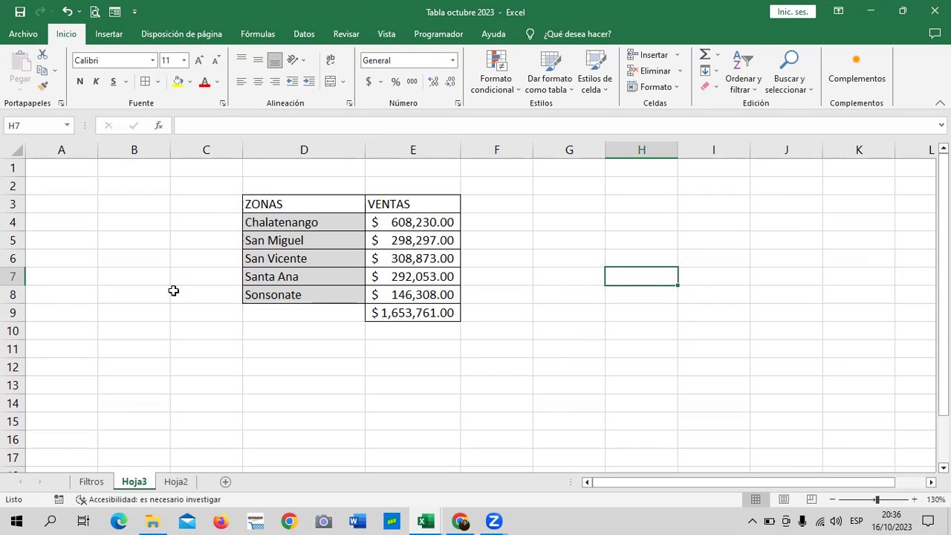
Show Diseño de tabla for the Filtros table (Tabla3) and scroll up through its rows.
left_click(101, 483)
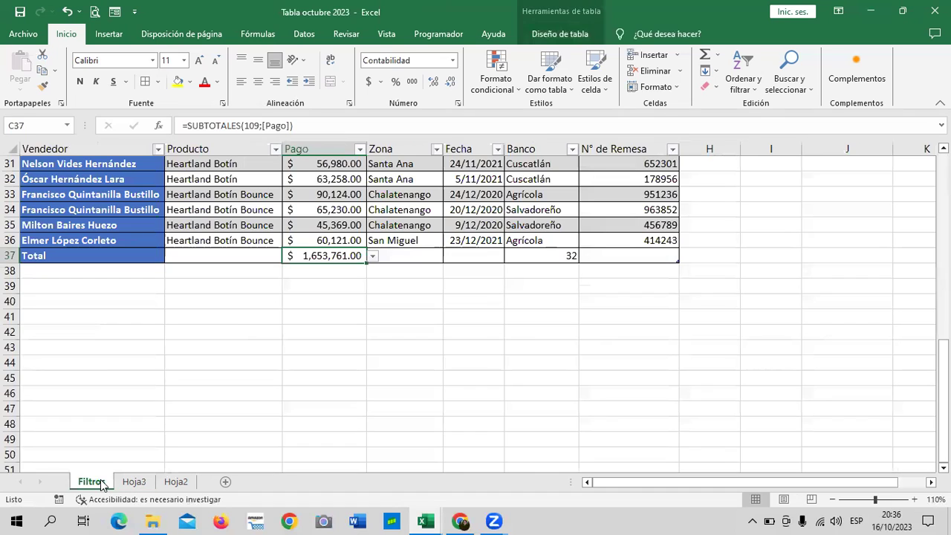
scroll(407, 327, "up", 2)
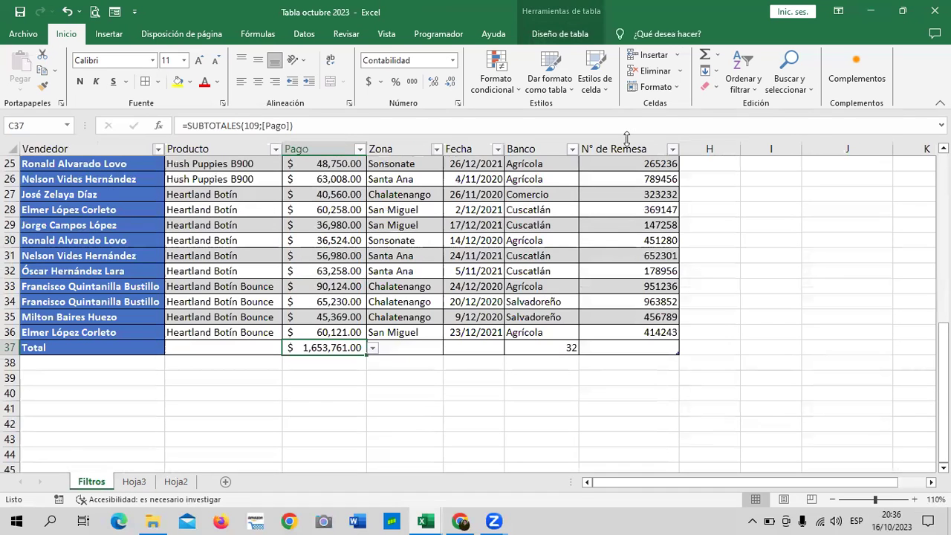
left_click(573, 35)
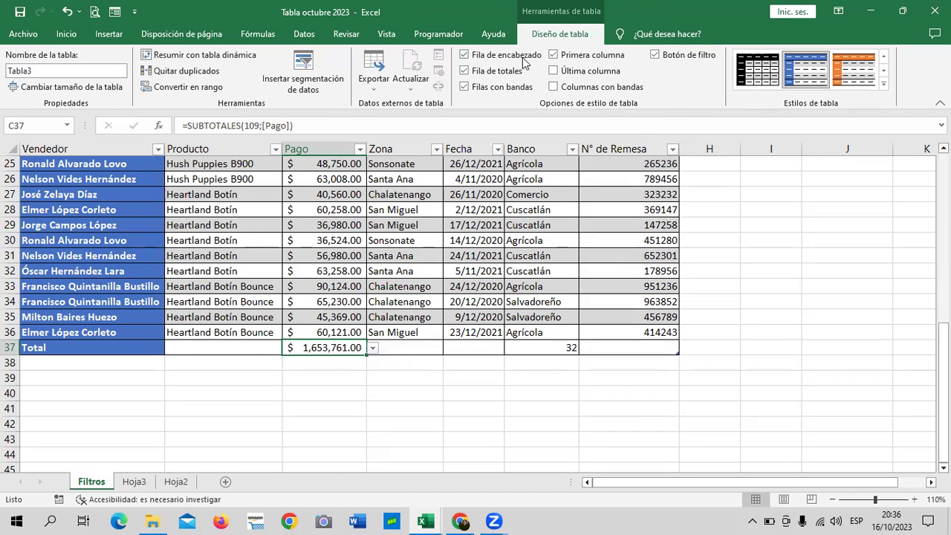
left_click(425, 243)
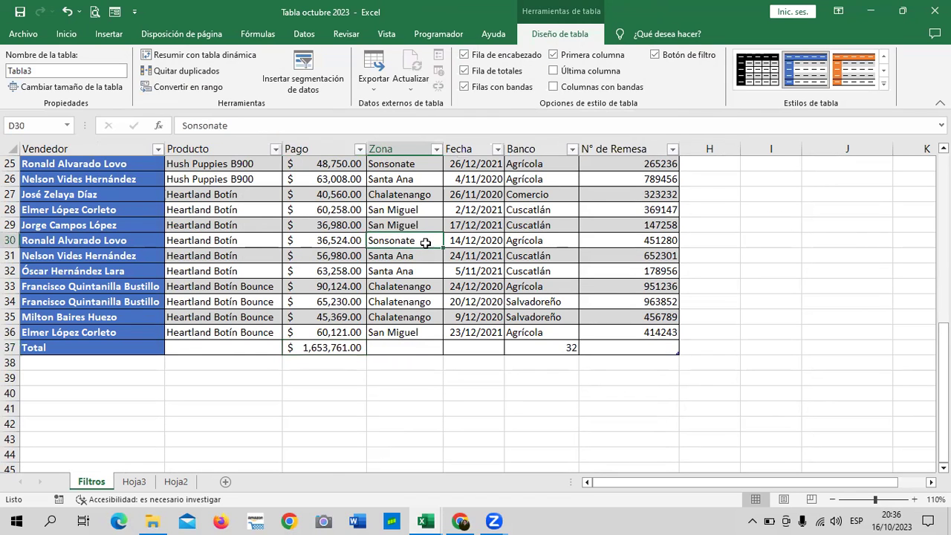
scroll(425, 243, "up", 2)
scroll(424, 245, "up", 2)
scroll(423, 248, "up", 2)
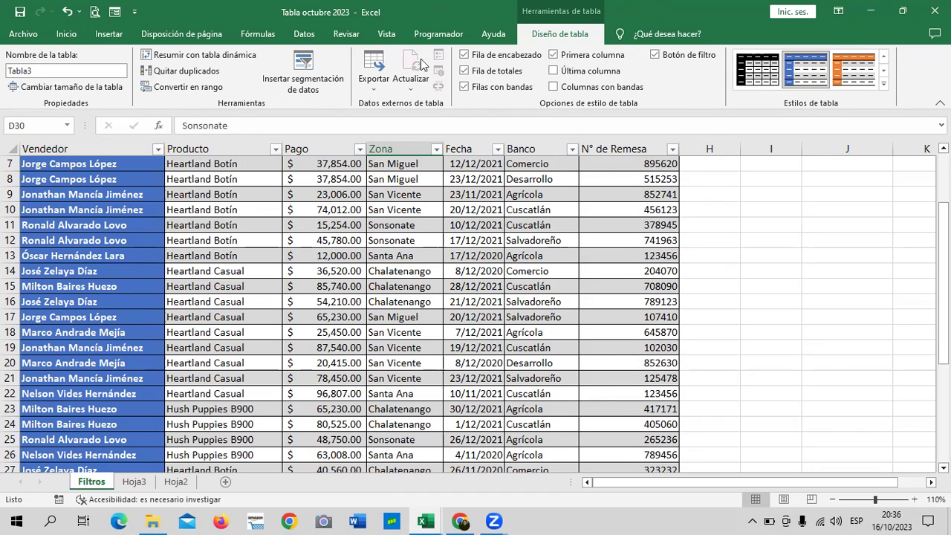
left_click(560, 519)
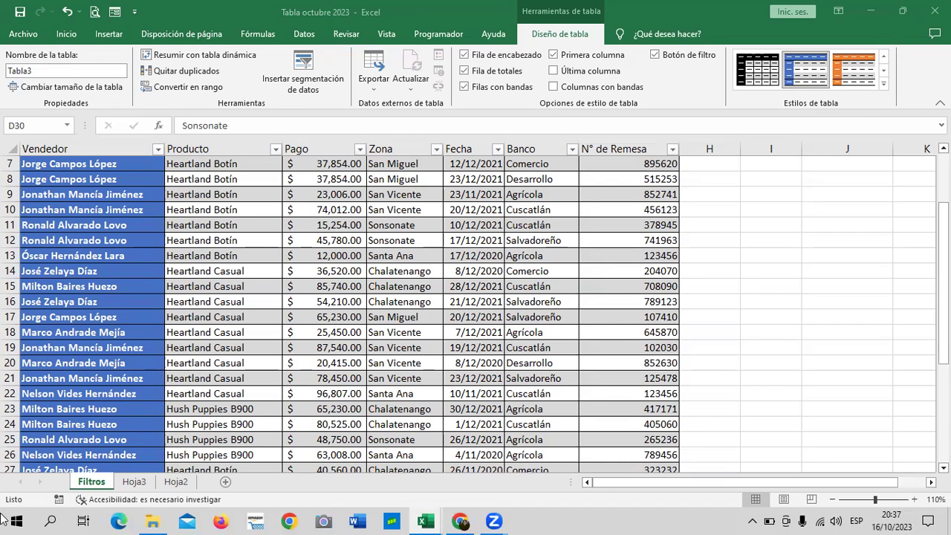
left_click(135, 487)
left_click(294, 226)
left_click(373, 225)
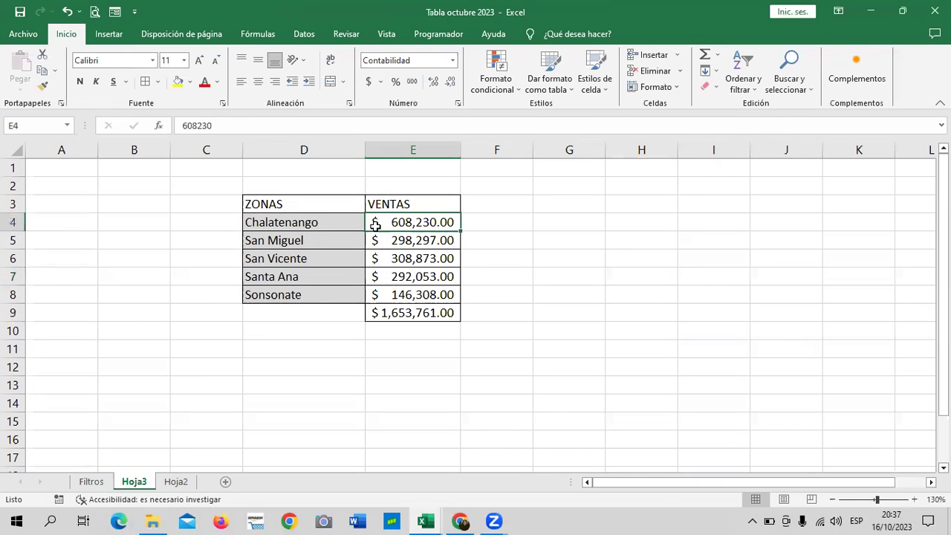
left_click(288, 240)
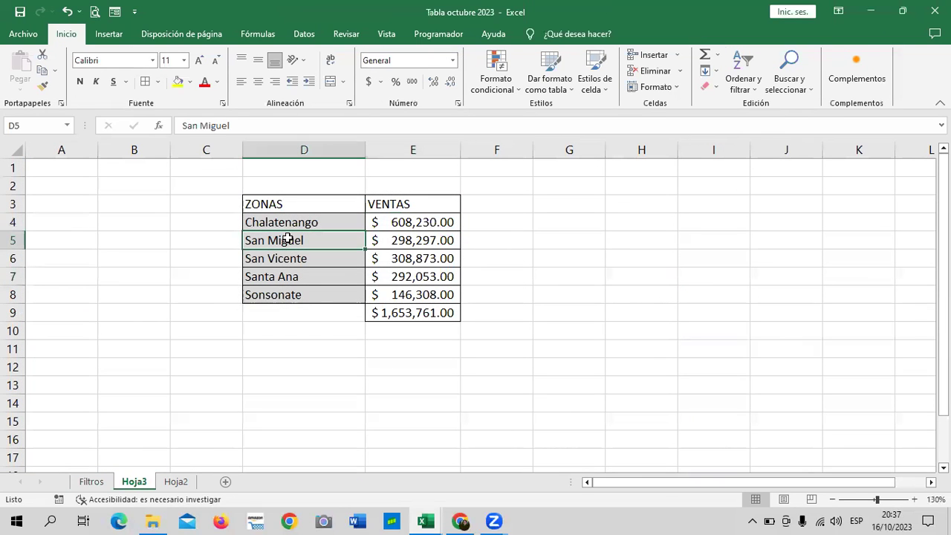
left_click(413, 245)
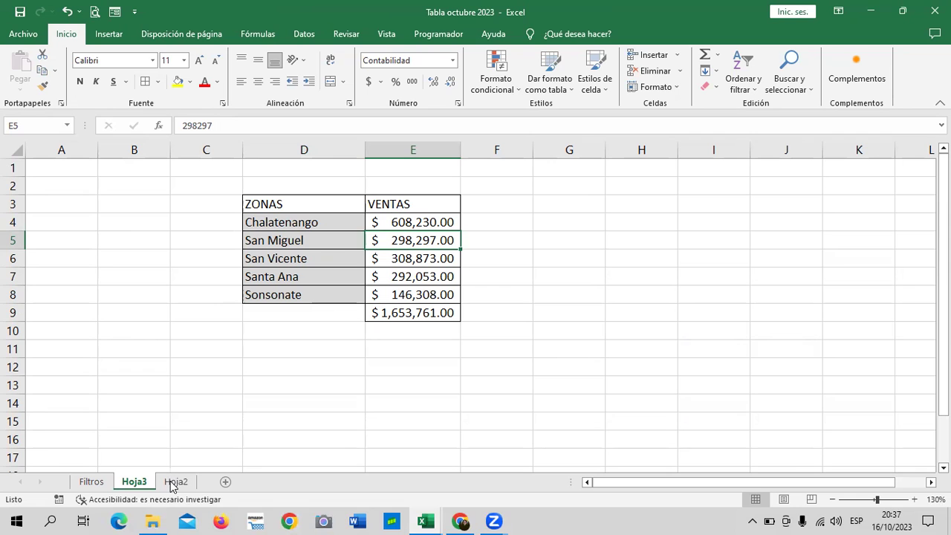
left_click(92, 483)
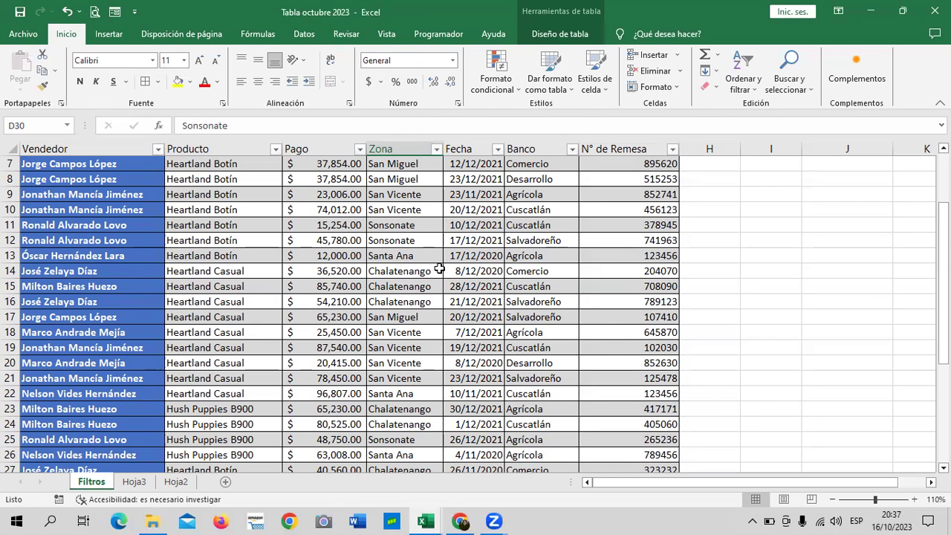
left_click(559, 34)
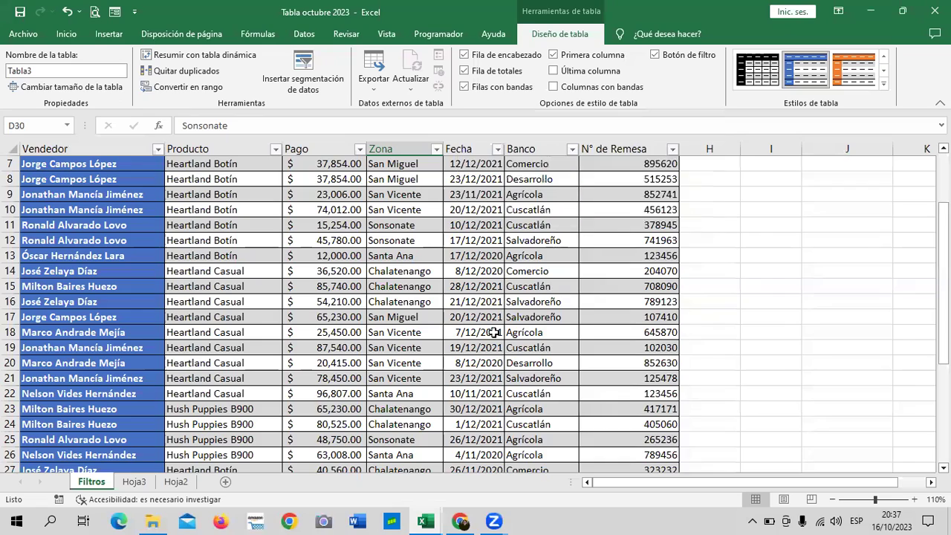
Uncheck Fila de totales to remove the total row from the Filtros table.
scroll(487, 346, "down", 4)
scroll(476, 347, "up", 3)
scroll(476, 347, "up", 2)
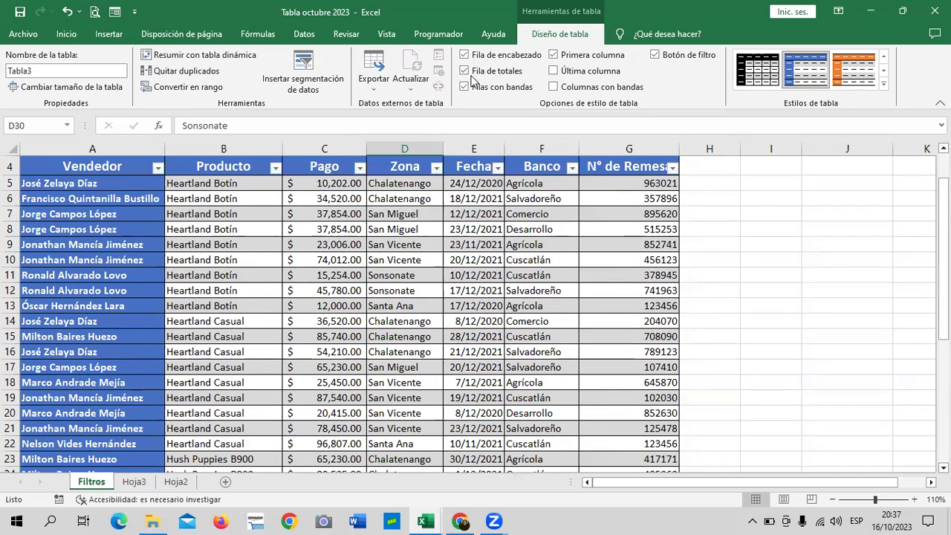
left_click(465, 72)
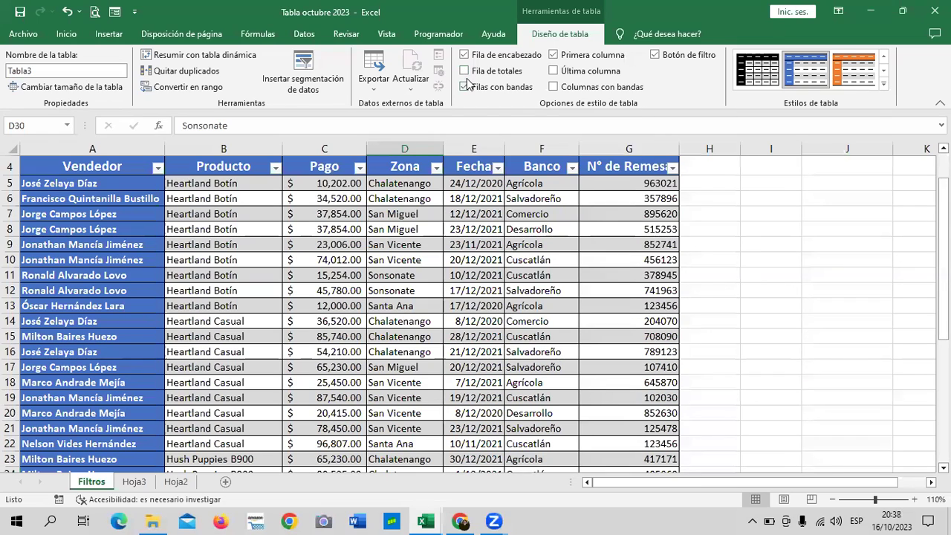
Confirm row 37 below the table is now empty across every column.
scroll(493, 223, "down", 3)
scroll(535, 215, "down", 4)
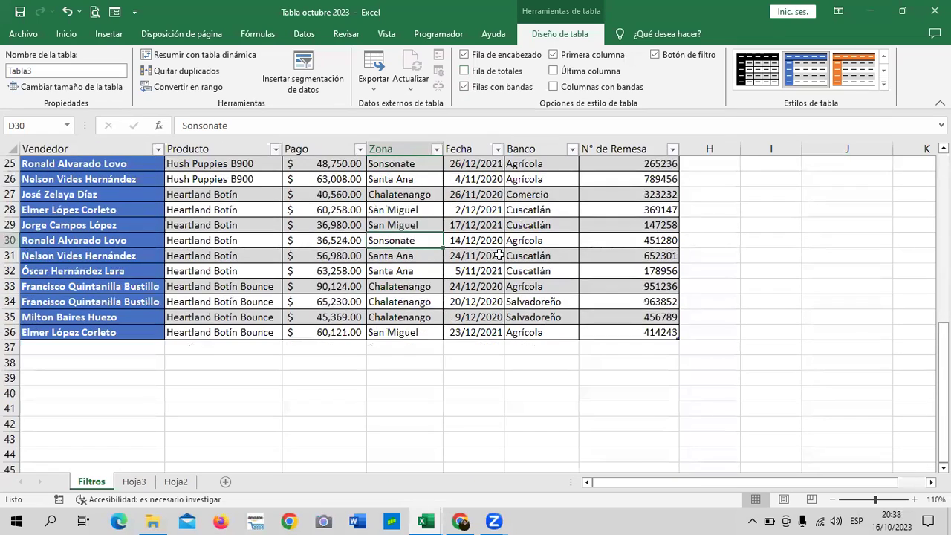
scroll(574, 206, "down", 3)
left_click(240, 209)
left_click(318, 209)
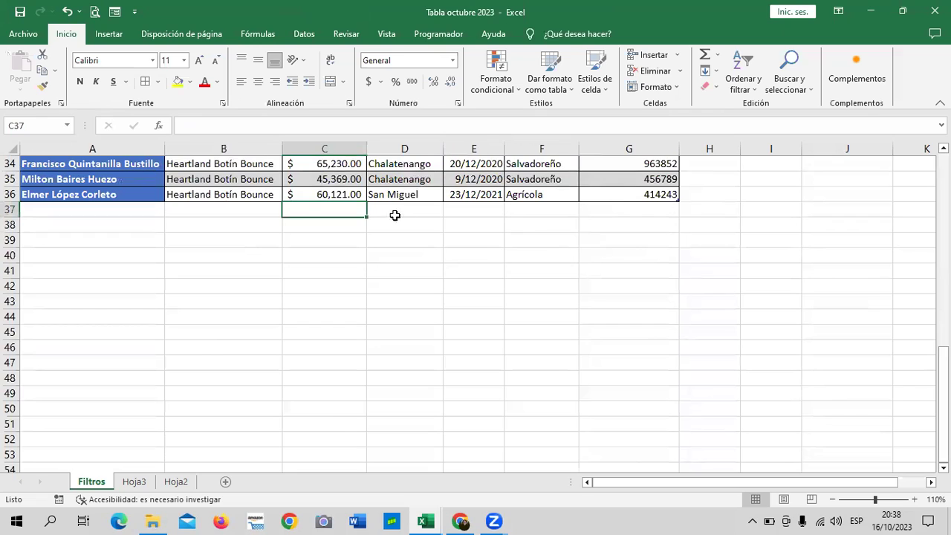
left_click(147, 216)
left_click(197, 209)
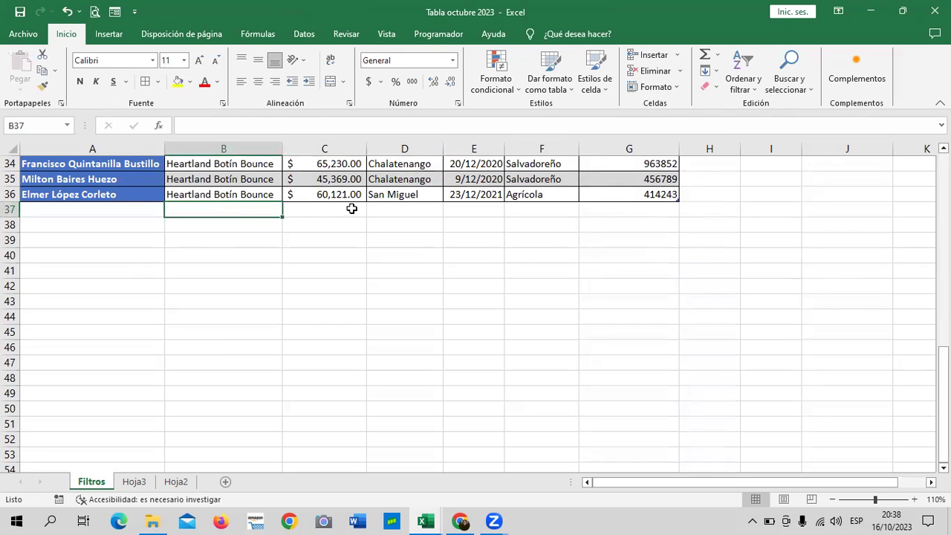
left_click(350, 209)
left_click(417, 216)
left_click(487, 209)
left_click(525, 209)
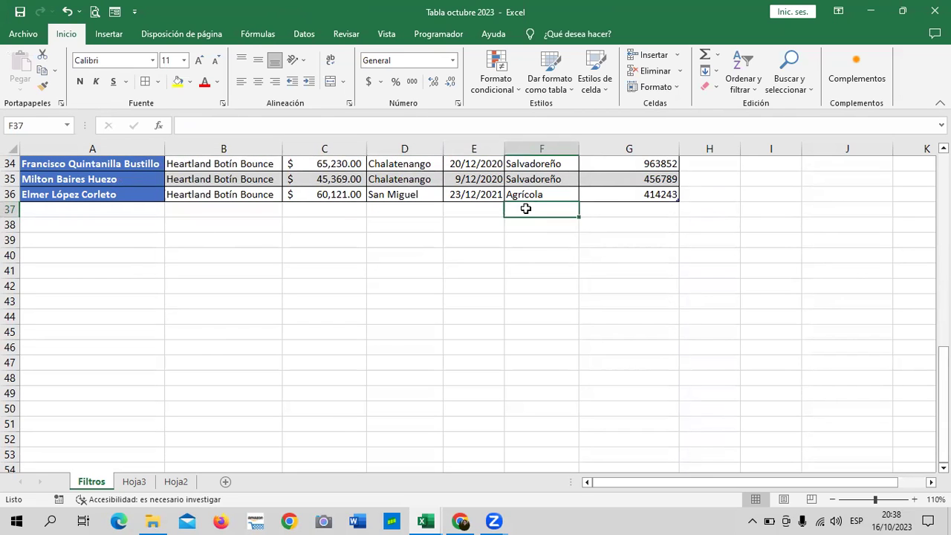
left_click(638, 213)
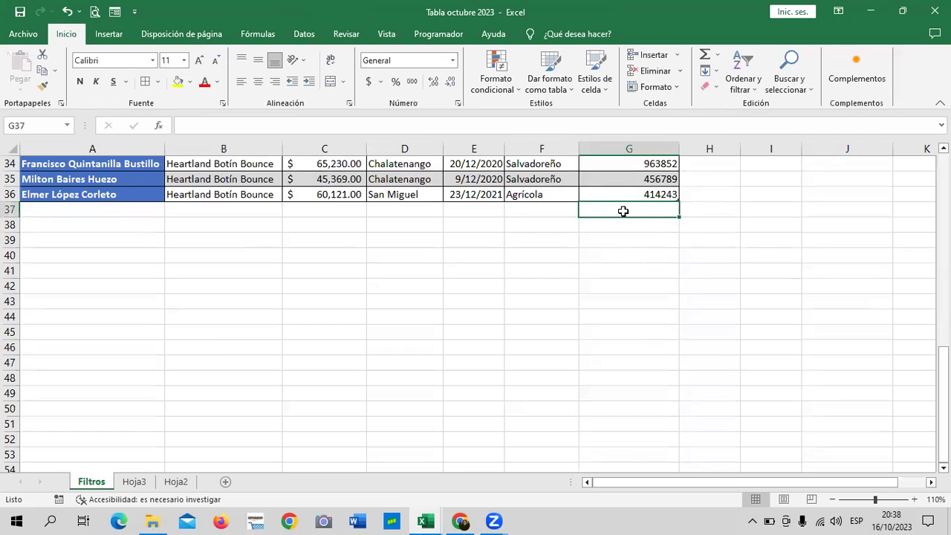
Select A37 and C37 and scroll through the table to confirm no totals remain.
left_click(141, 211)
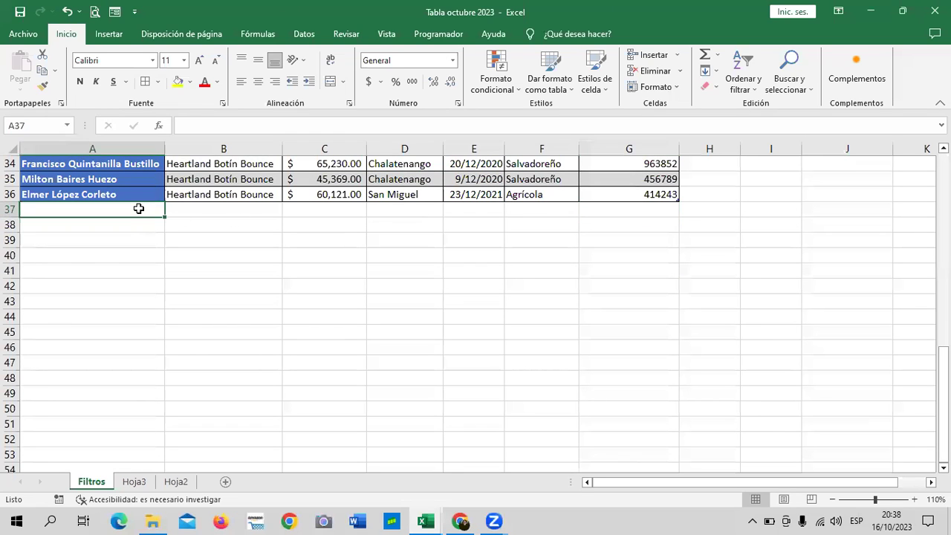
scroll(305, 224, "up", 3)
left_click(338, 350)
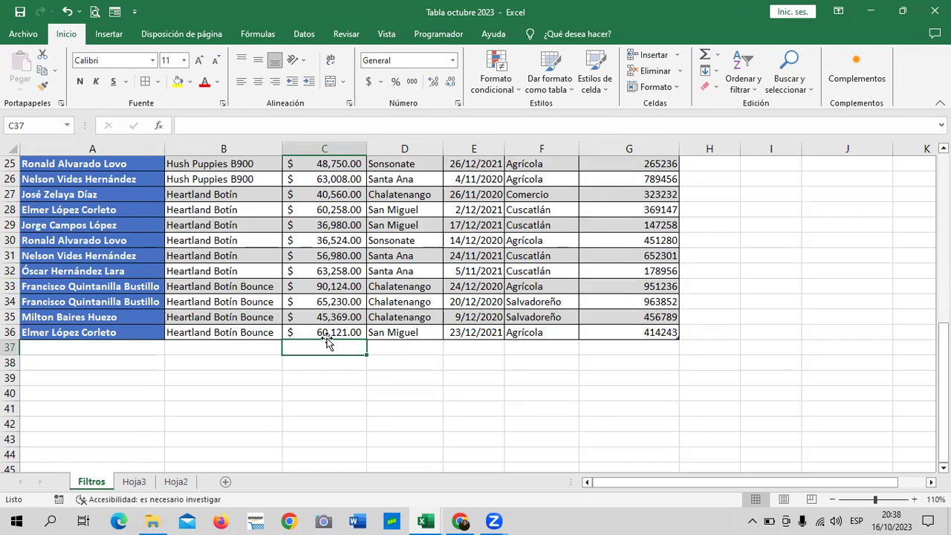
scroll(333, 327, "up", 3)
scroll(334, 327, "up", 2)
scroll(333, 327, "up", 3)
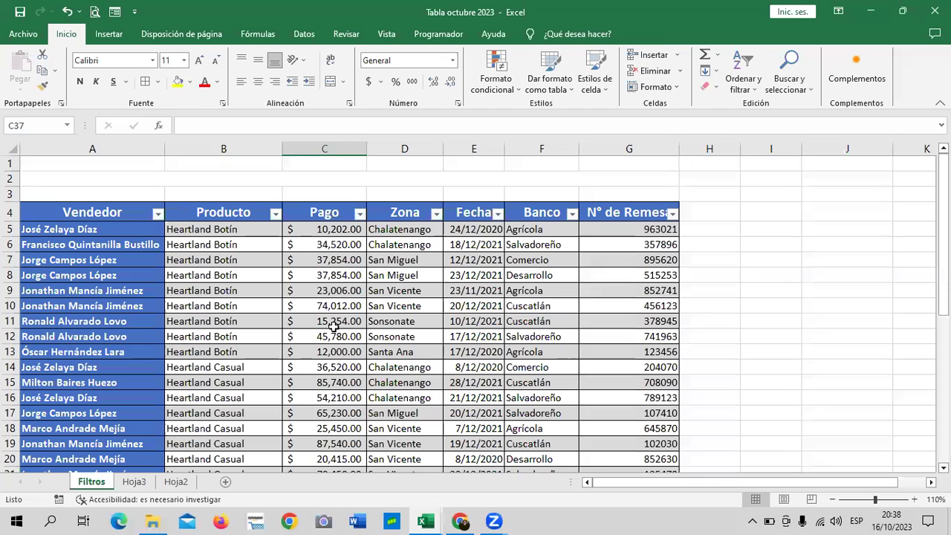
scroll(334, 327, "down", 1)
scroll(334, 327, "down", 3)
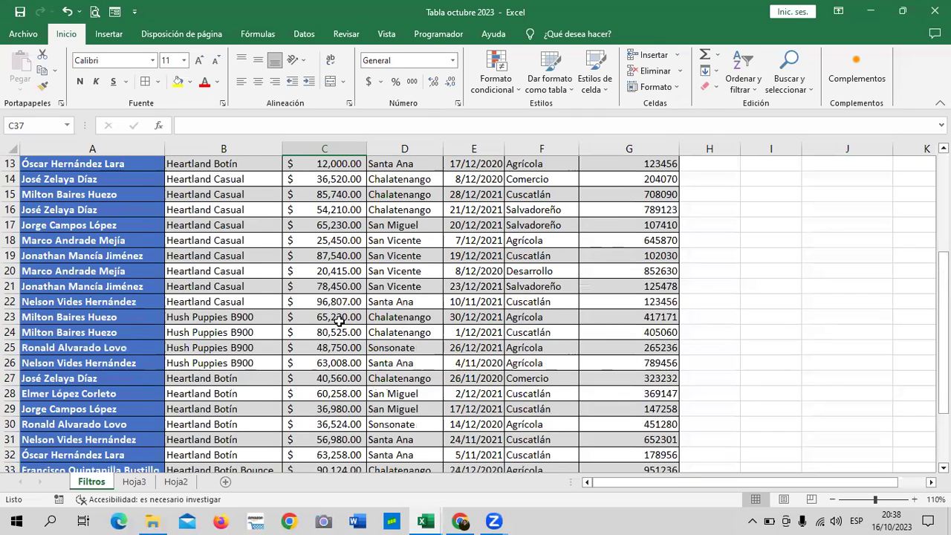
scroll(327, 320, "down", 3)
On Hoja3, check the $1,653,761.00 total in E9 and Sonsonate's $146,308.00 in E8.
left_click(136, 481)
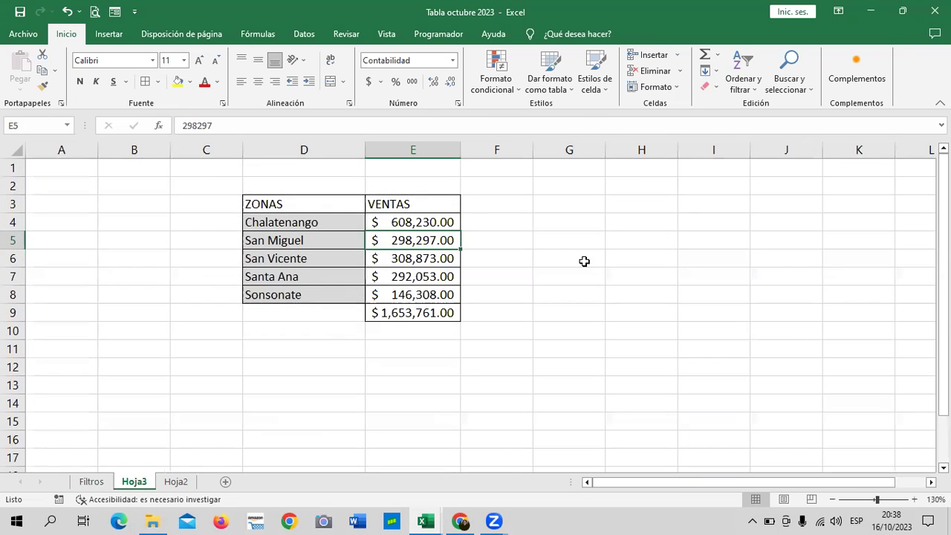
left_click(424, 313)
left_click(417, 296)
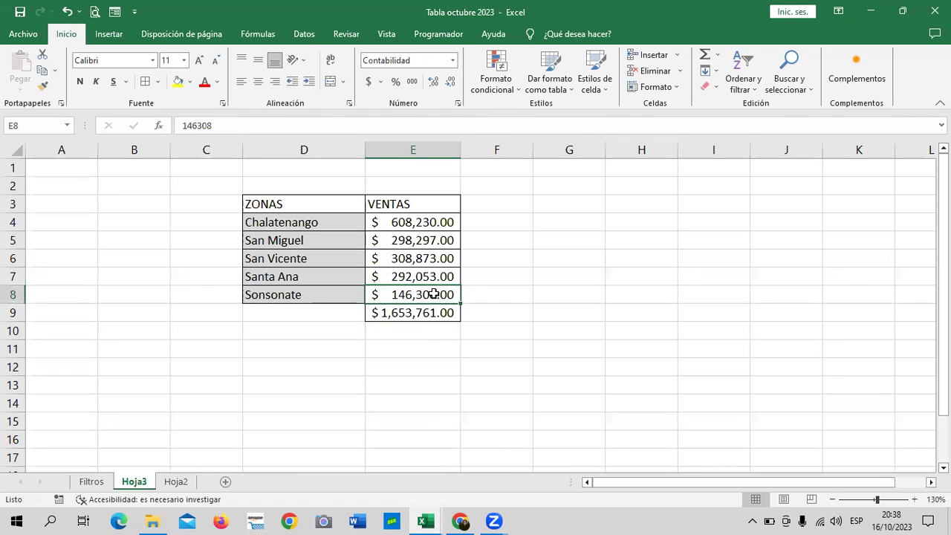
Check Chalatenango's E4 and Sonsonate's E8 values on Hoja3, then return to Filtros.
left_click(415, 226)
left_click(402, 299)
left_click(92, 482)
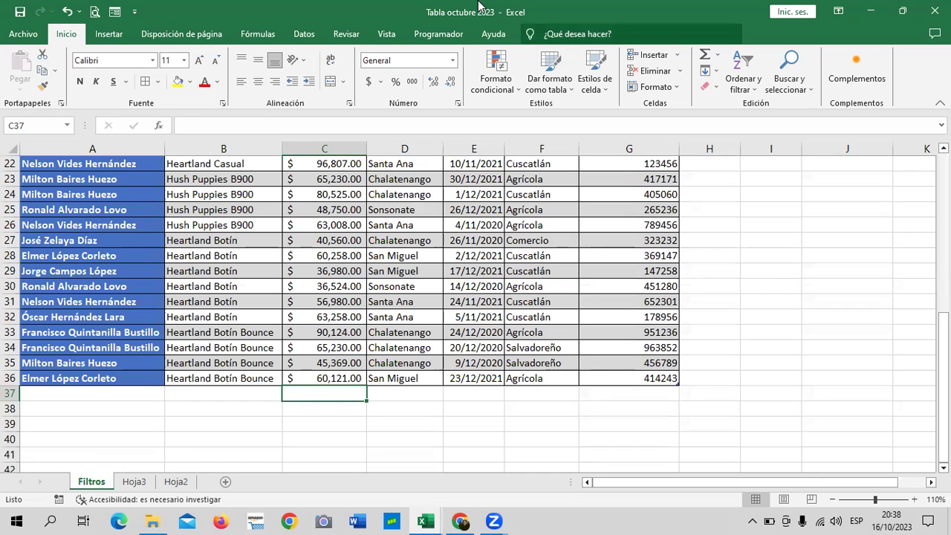
Enable Fila de totales and confirm Pago sums to 1,653,761.00 and Banco counts 32.
left_click(474, 210)
left_click(559, 33)
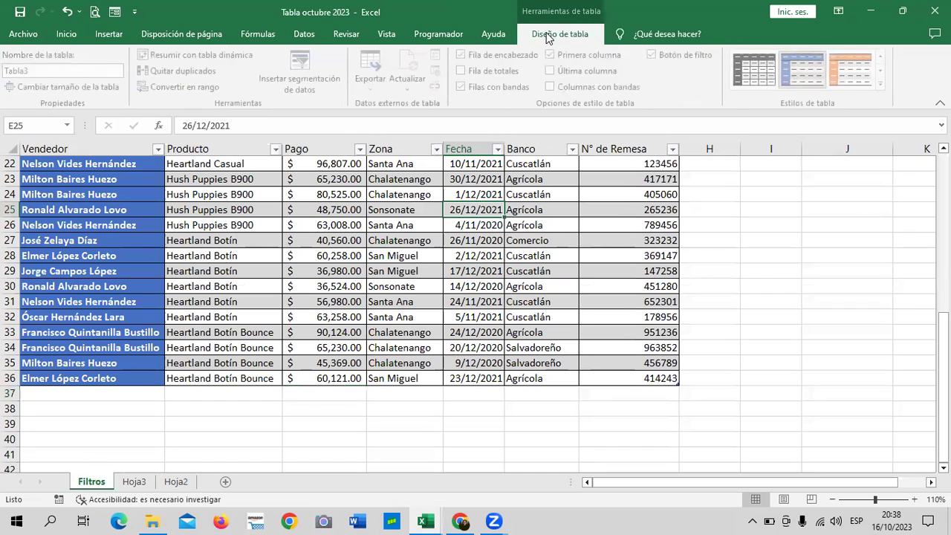
left_click(296, 237)
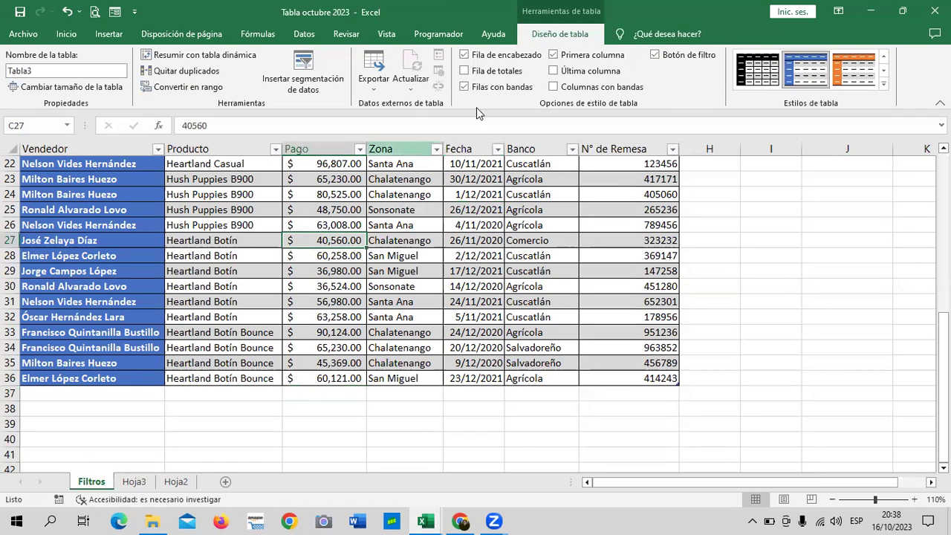
left_click(463, 71)
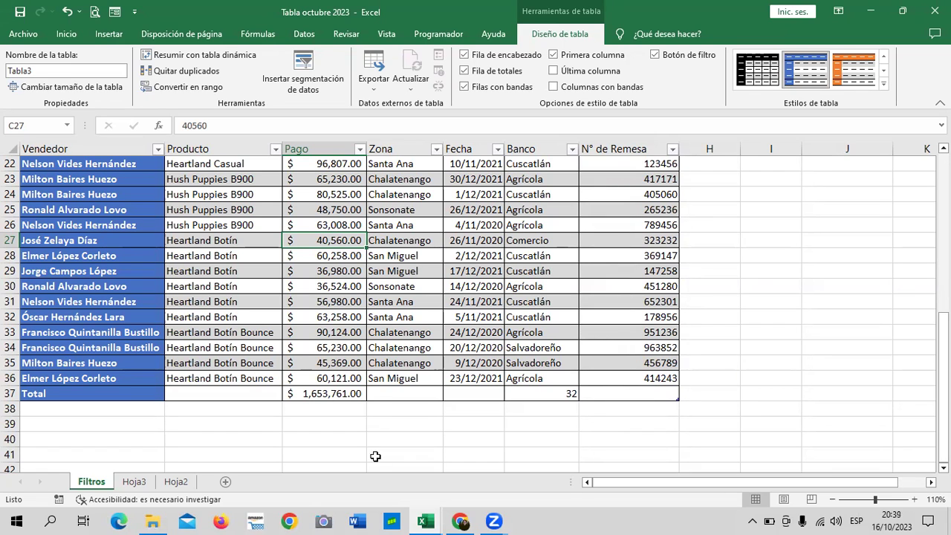
left_click(465, 72)
left_click(464, 72)
left_click(555, 393)
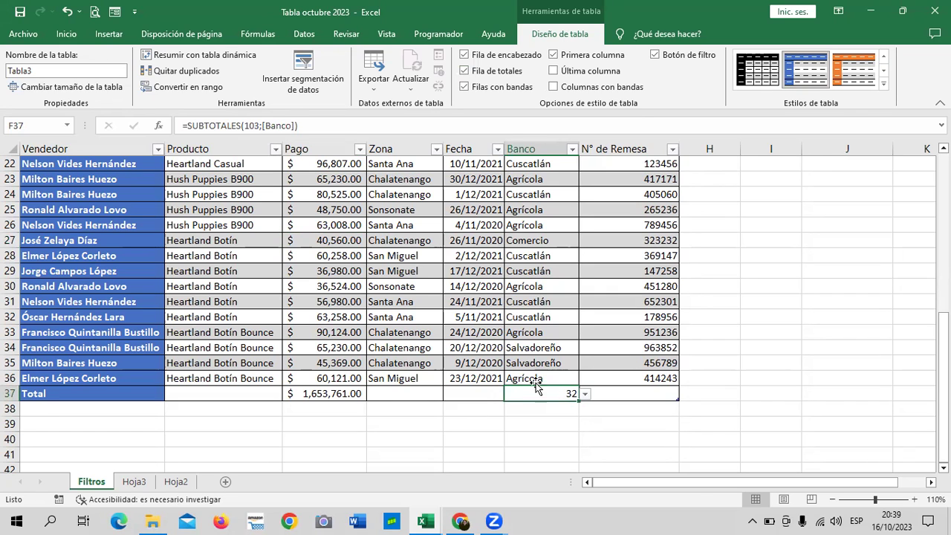
left_click(336, 396)
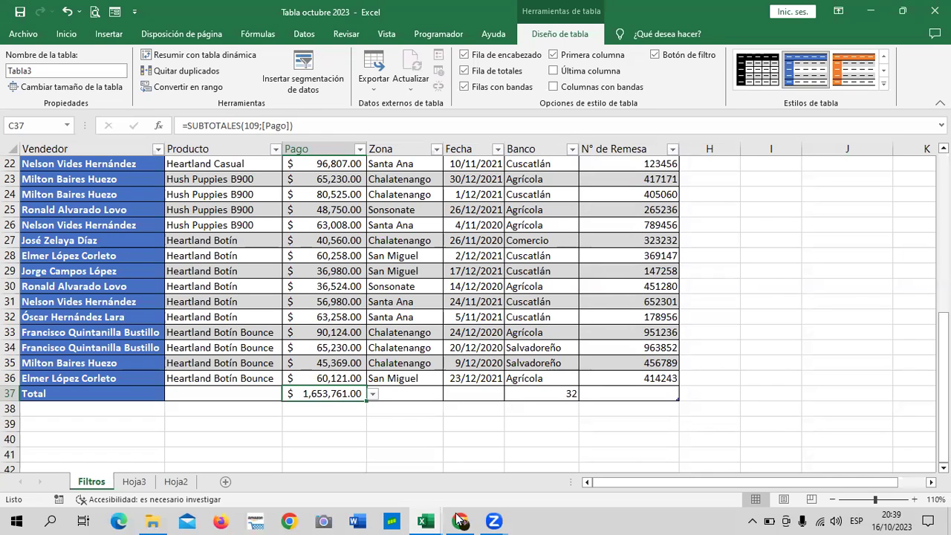
Switch to Chrome and start the Tablas básicas video on the lesson 4.2 page.
key("alt+Tab")
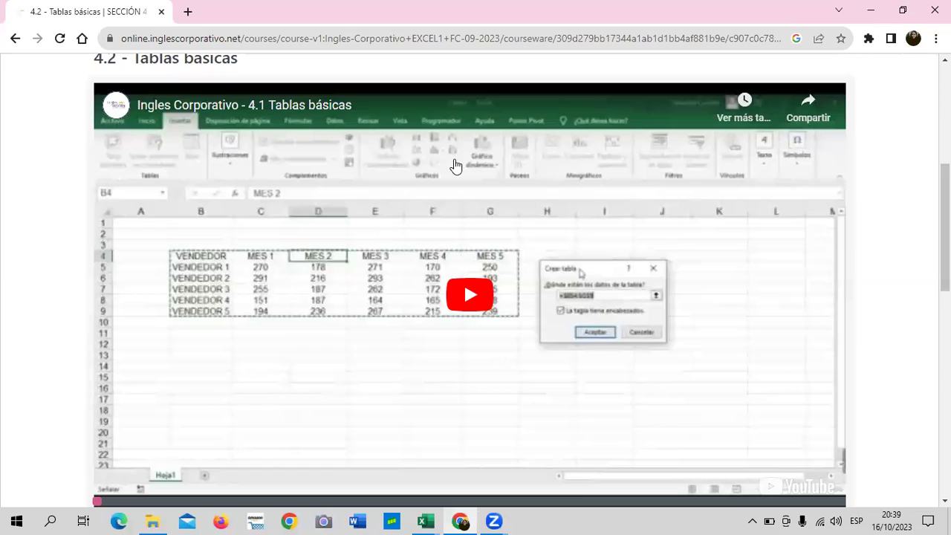
scroll(883, 133, "down", 1)
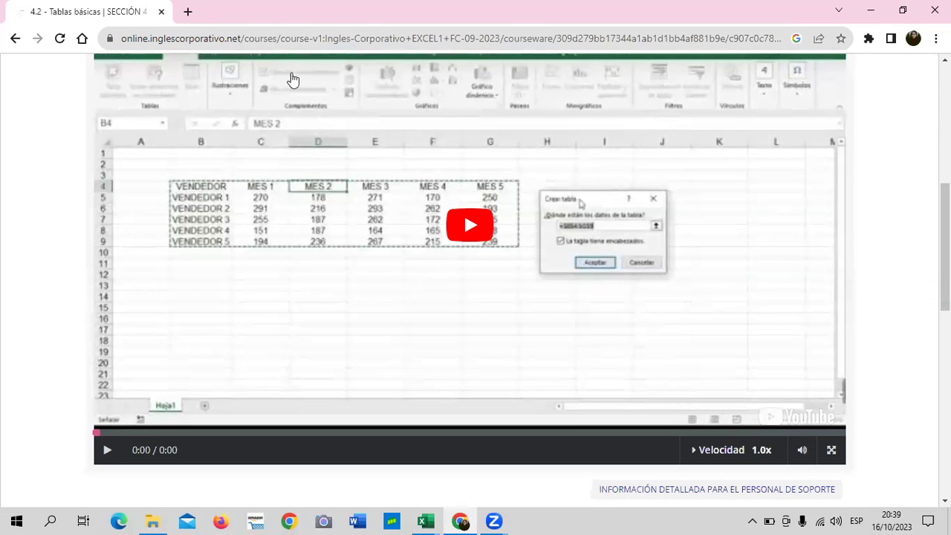
scroll(292, 79, "up", 1)
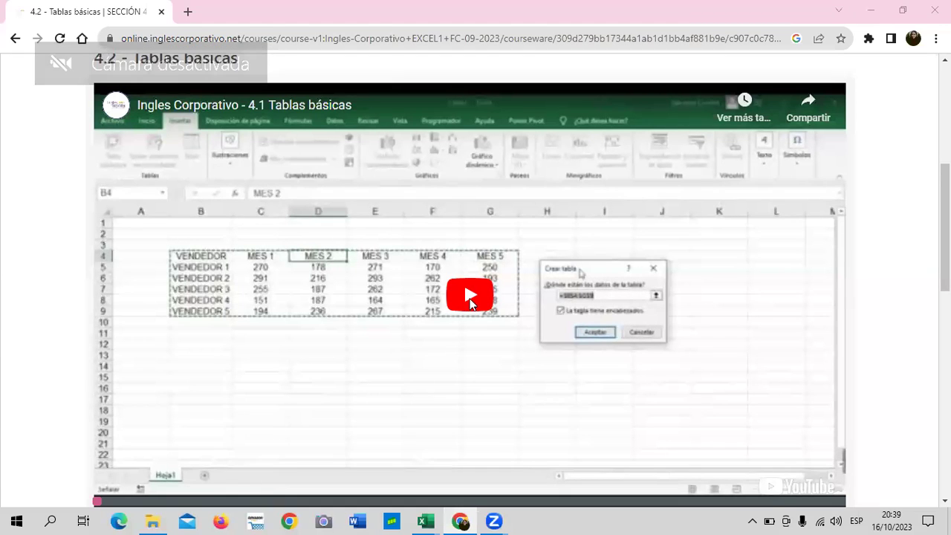
left_click(470, 297)
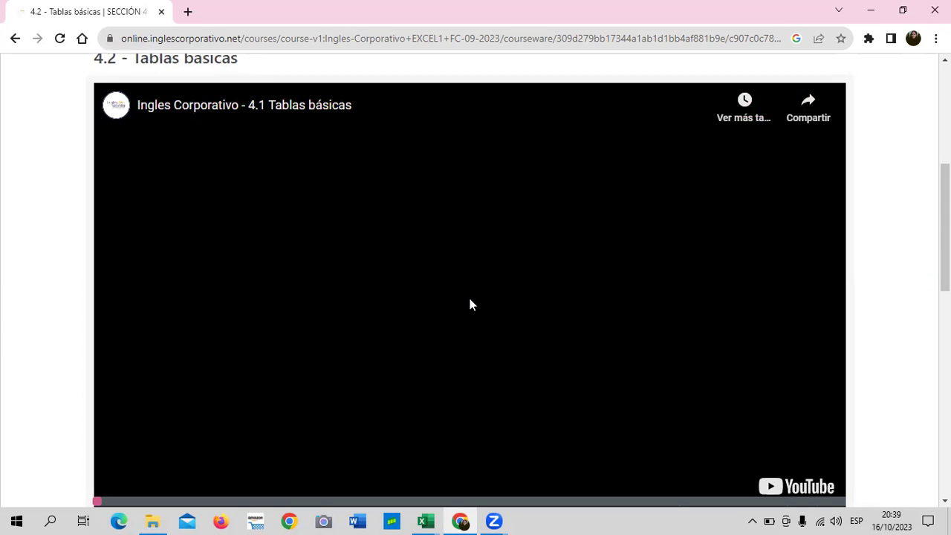
Raise the system volume while the Tablas básicas video plays.
key("XF86AudioRaiseVolume")
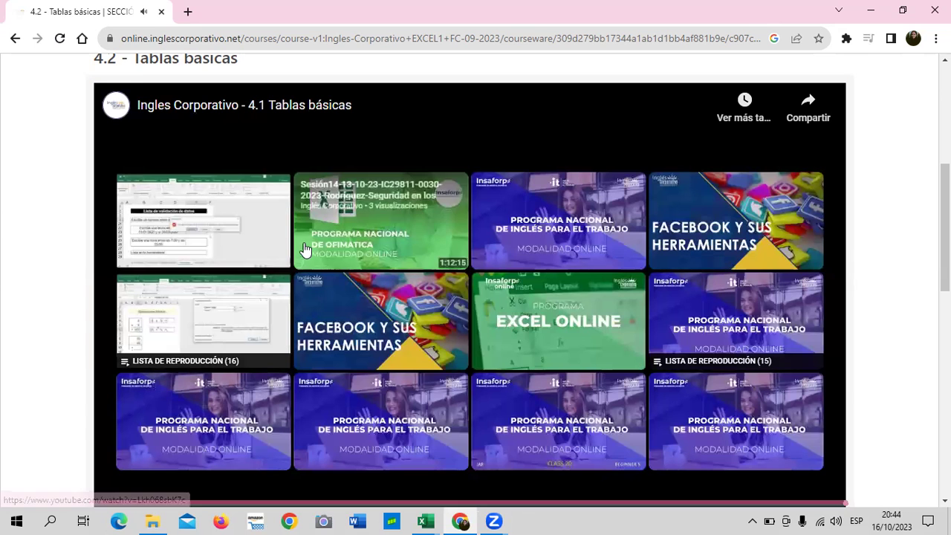
Read the VENDEDORES by MES exercise, then switch back to the Tabla octubre 2023 workbook.
scroll(291, 329, "down", 2)
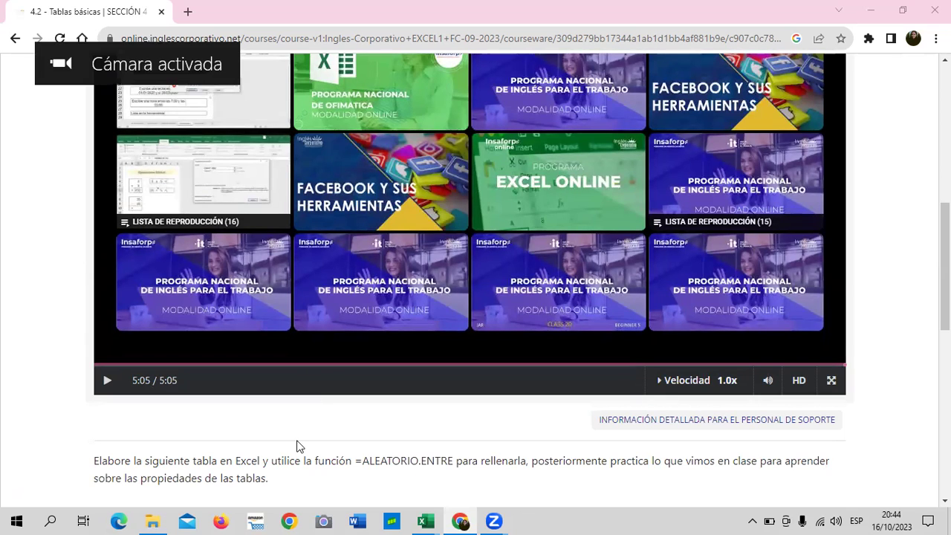
mouse_move(381, 421)
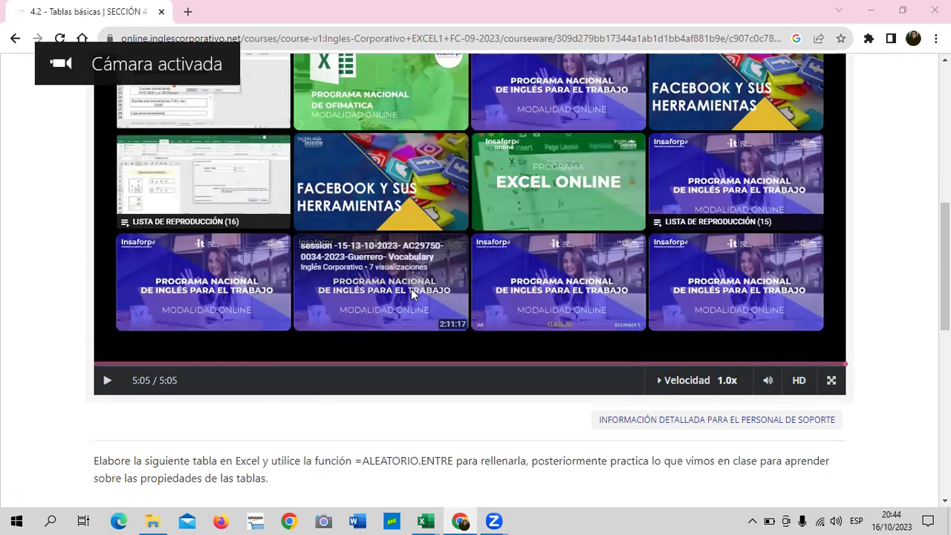
scroll(411, 290, "up", 3)
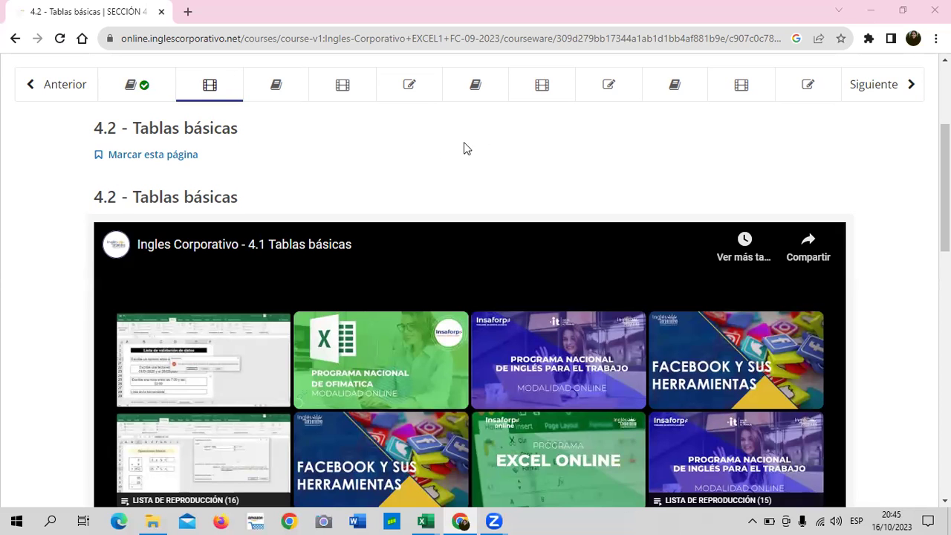
scroll(450, 252, "down", 3)
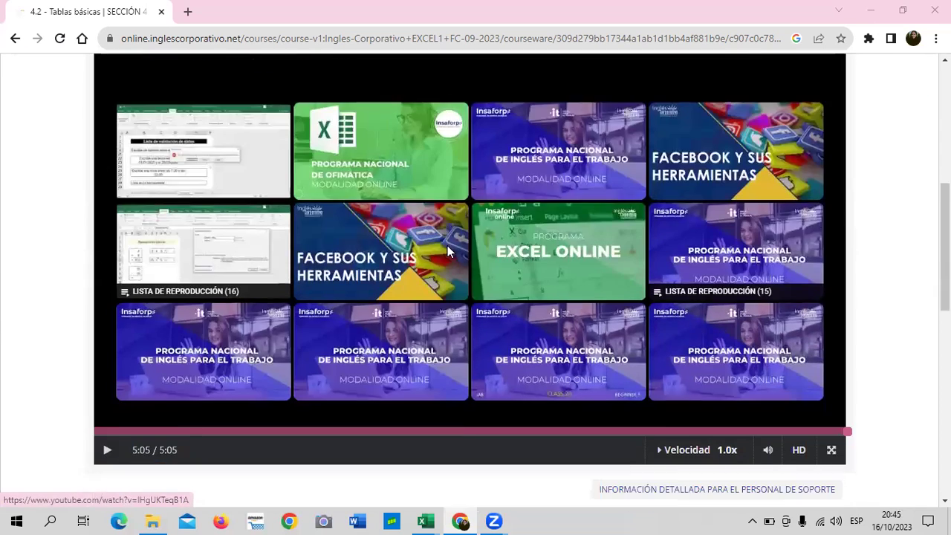
scroll(448, 249, "down", 2)
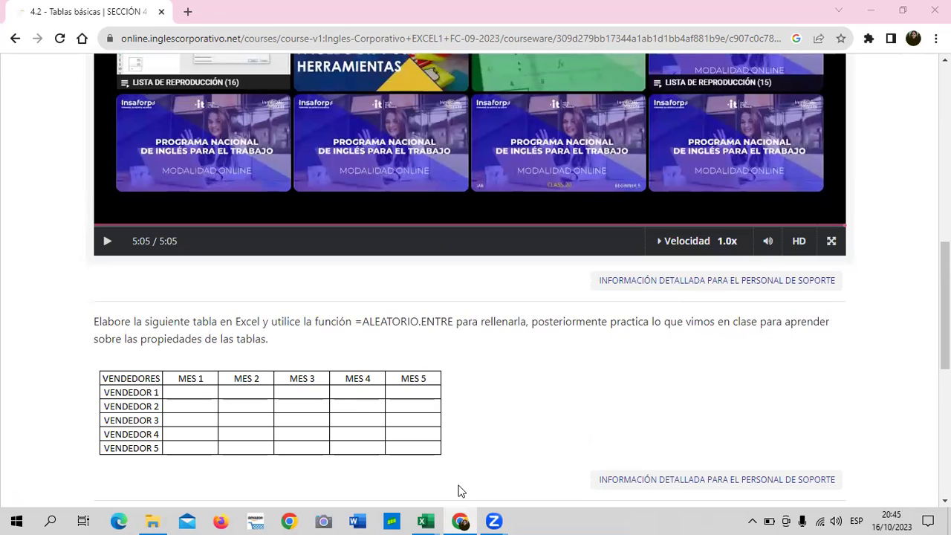
mouse_move(425, 522)
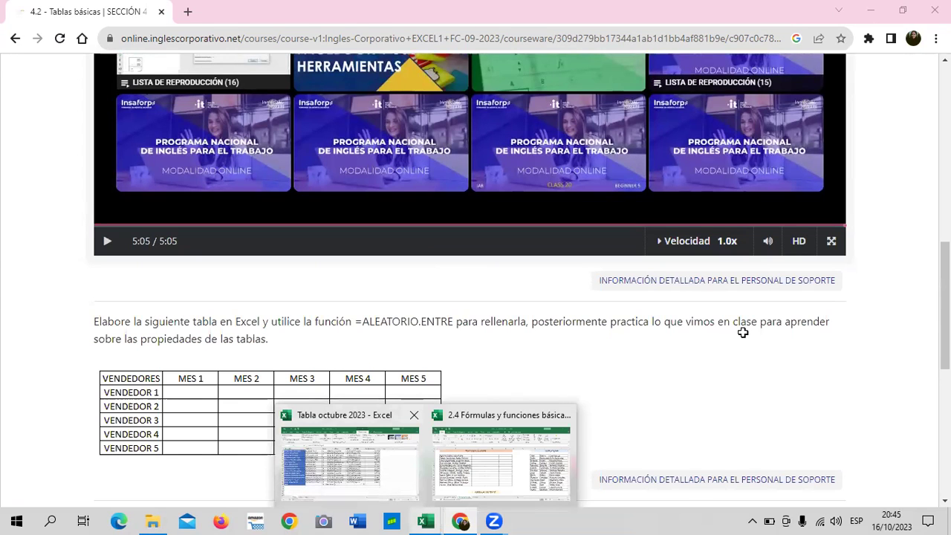
key("alt+Tab")
scroll(627, 314, "up", 2)
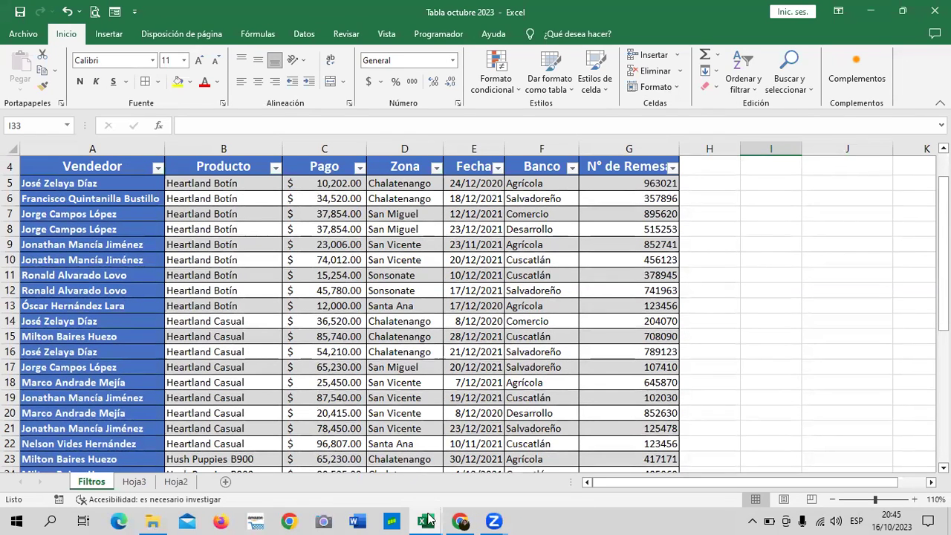
left_click(425, 521)
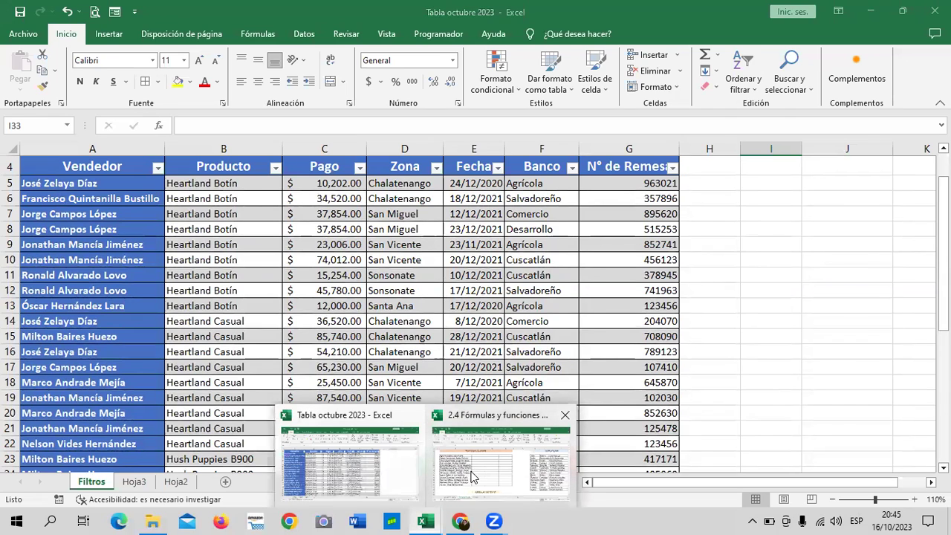
left_click(474, 476)
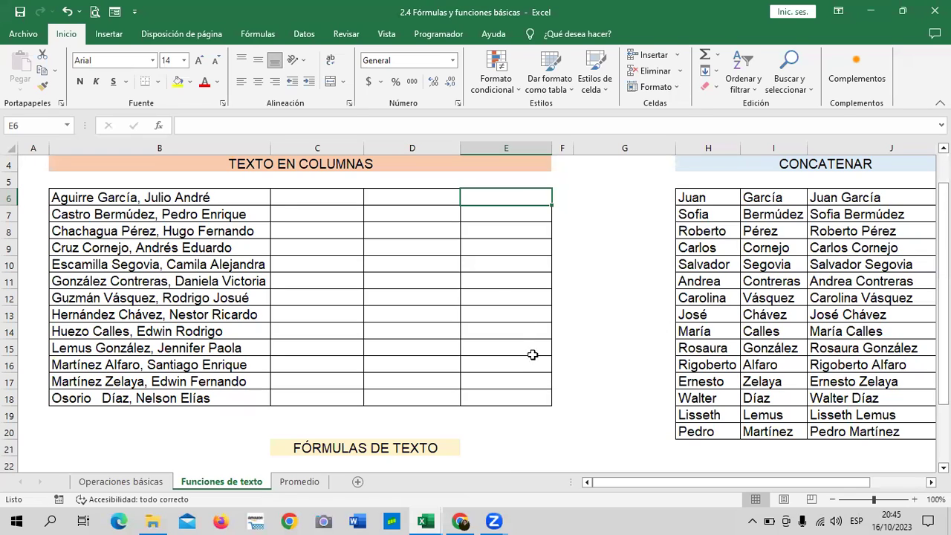
left_click(409, 197)
left_click(347, 197)
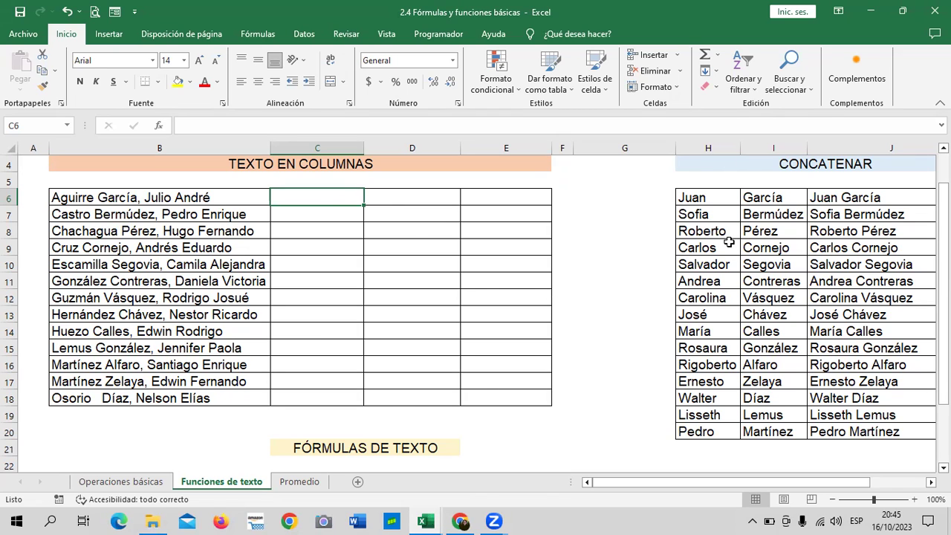
key("alt+Tab")
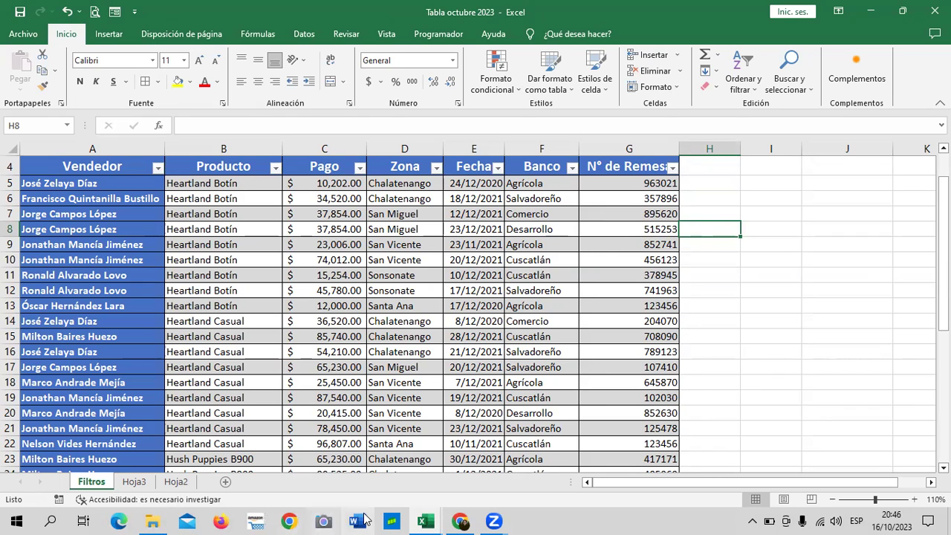
mouse_move(460, 521)
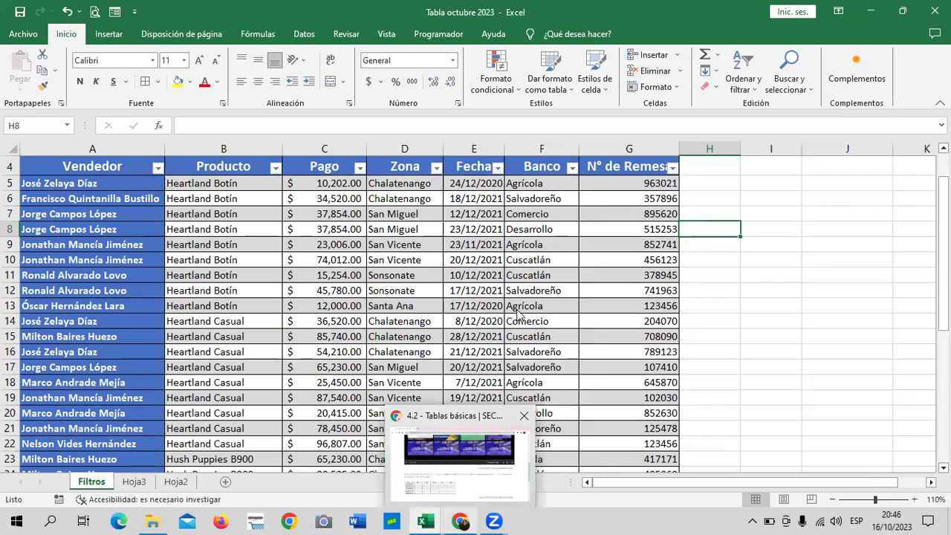
Bring up the 4.2 Tablas básicas exercise text and its VENDEDORES by MES 1–5 sample table.
left_click(482, 468)
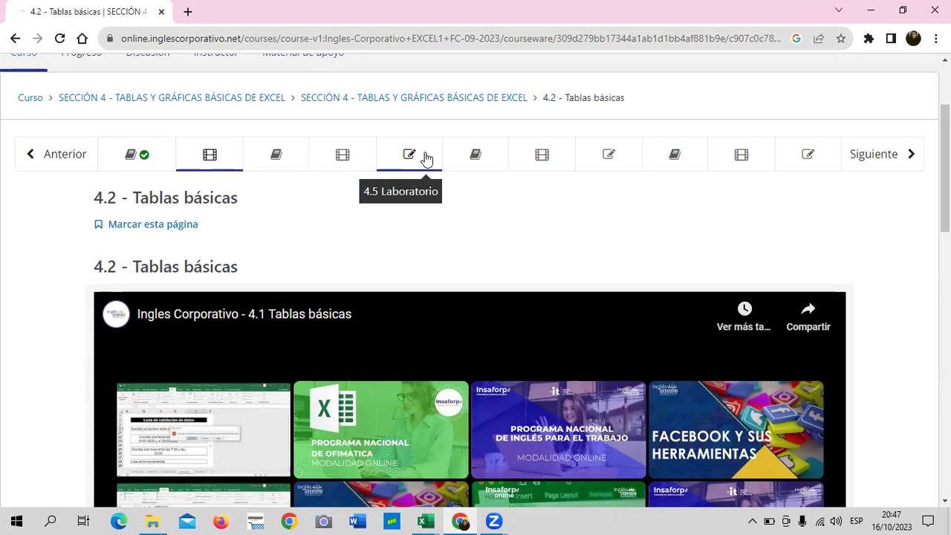
scroll(134, 123, "up", 1)
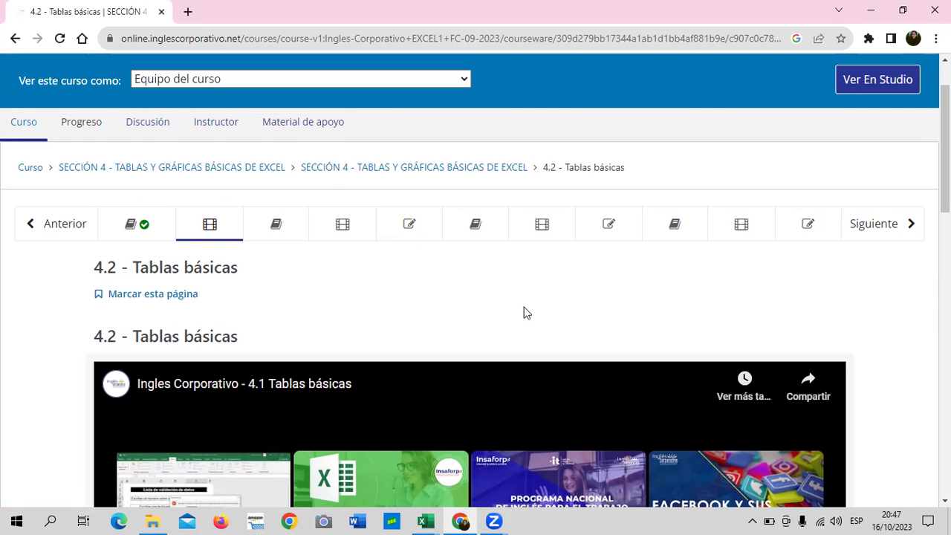
scroll(524, 312, "down", 1)
scroll(524, 312, "down", 5)
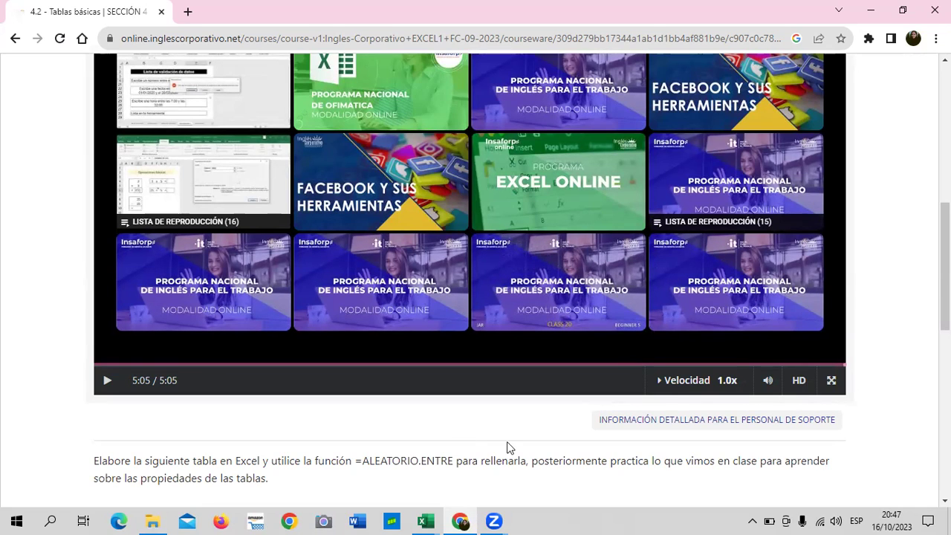
scroll(497, 450, "down", 1)
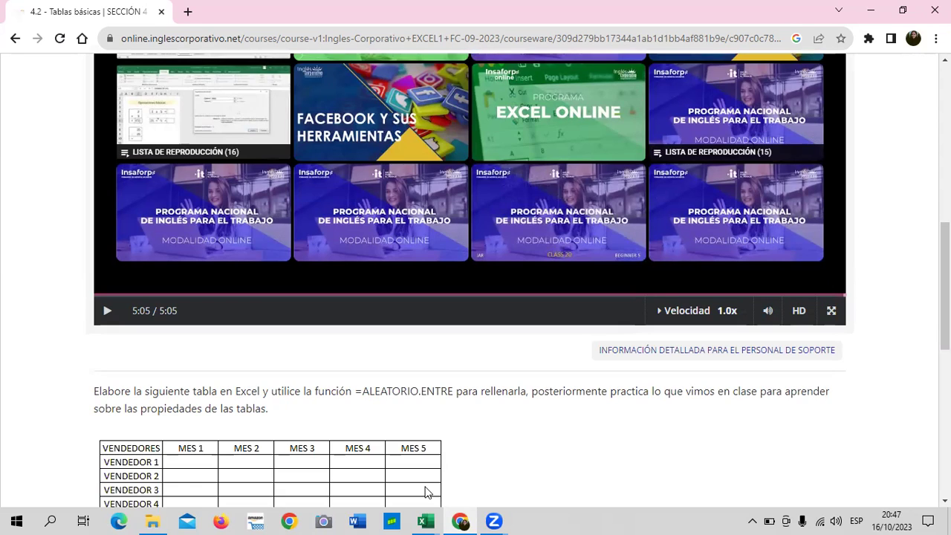
In the Tabla octubre 2023 workbook, select a cell inside Tabla3 and show its Diseño de tabla settings.
mouse_move(425, 521)
left_click(370, 466)
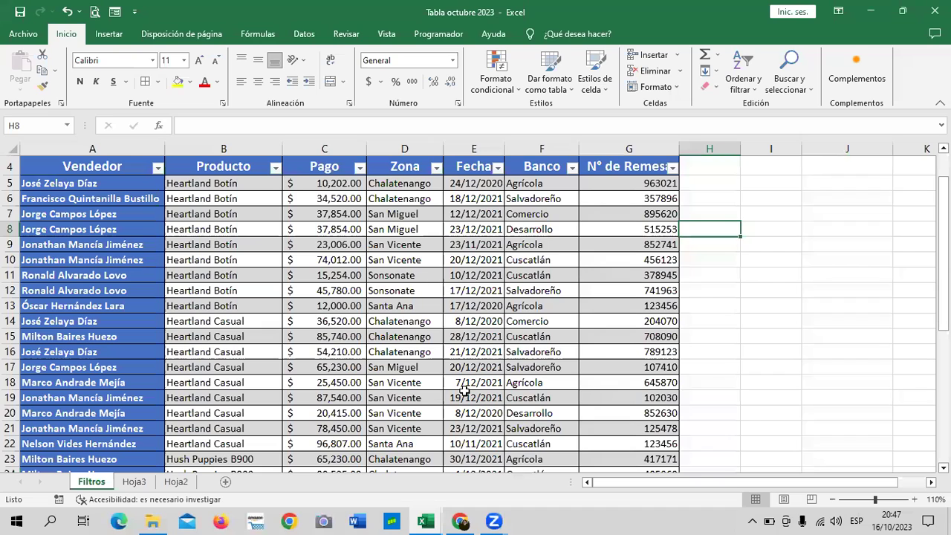
left_click(759, 254)
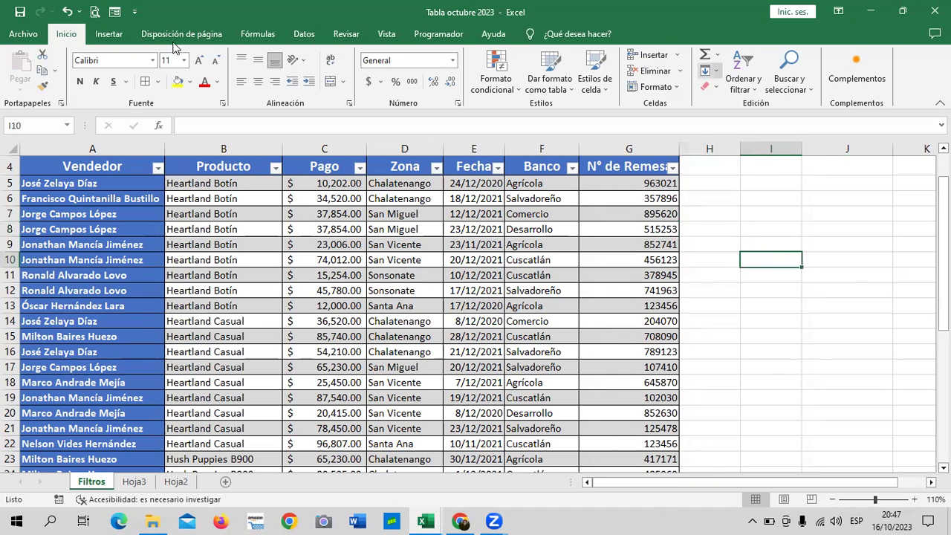
left_click(247, 186)
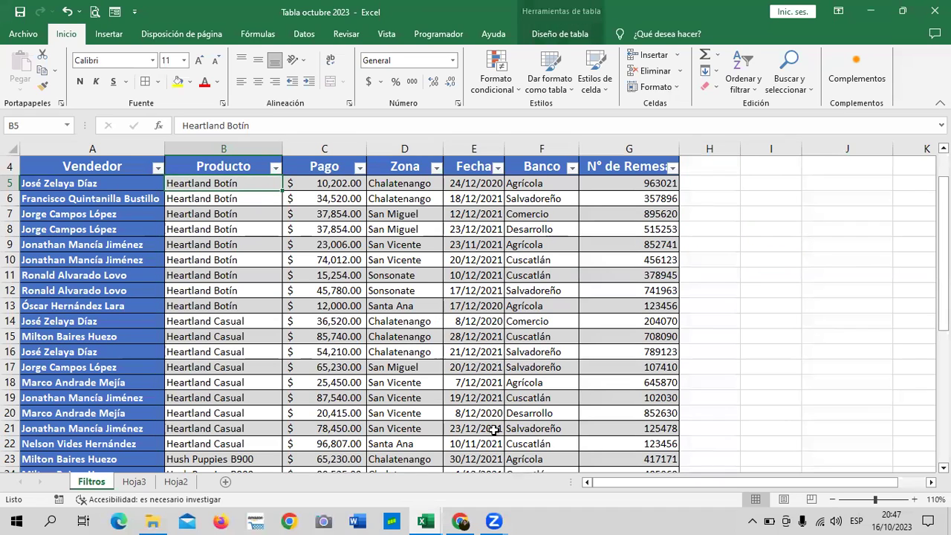
left_click(606, 230)
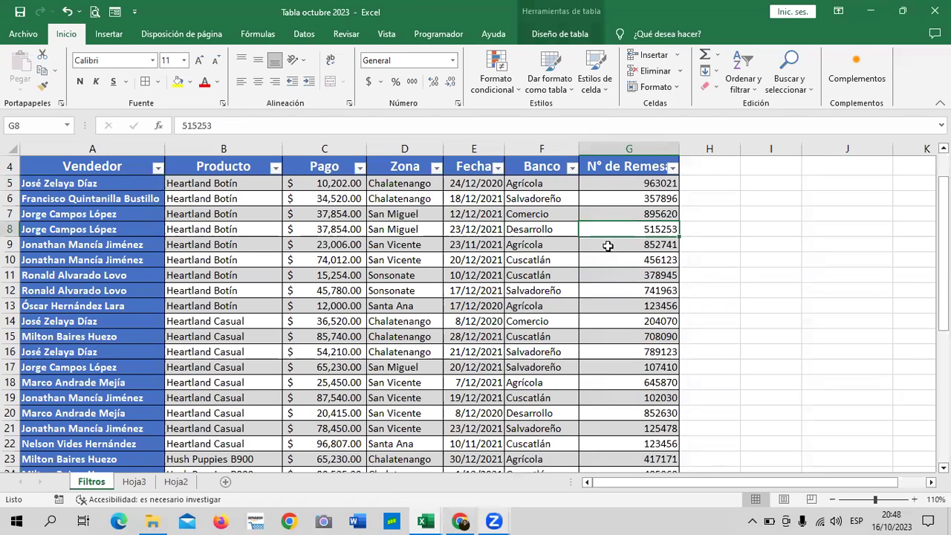
left_click(471, 211)
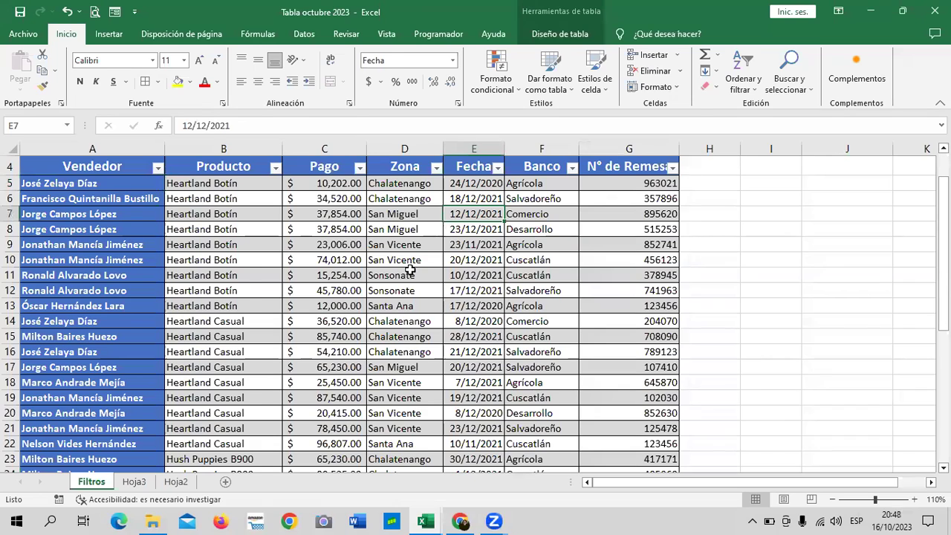
scroll(411, 270, "down", 4)
key("Left")
scroll(422, 276, "down", 3)
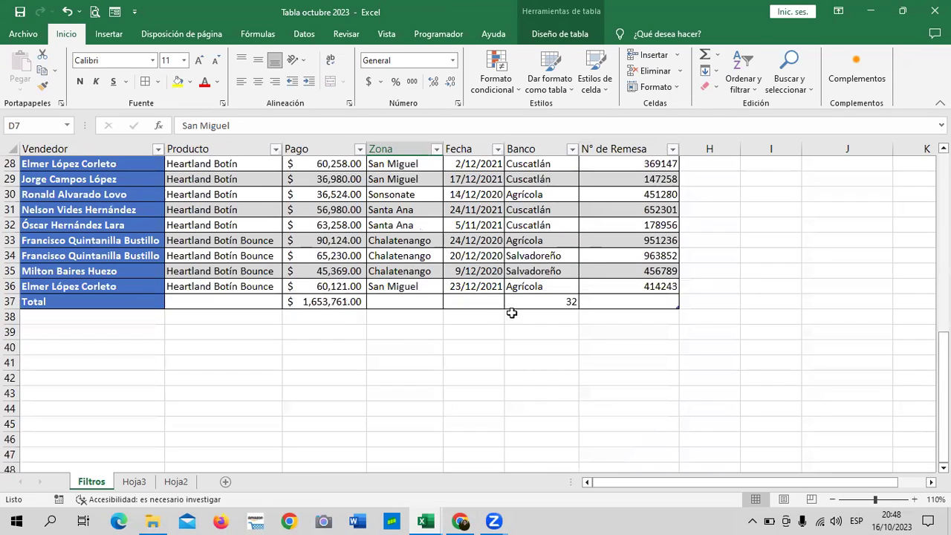
scroll(376, 344, "up", 2)
left_click(533, 37)
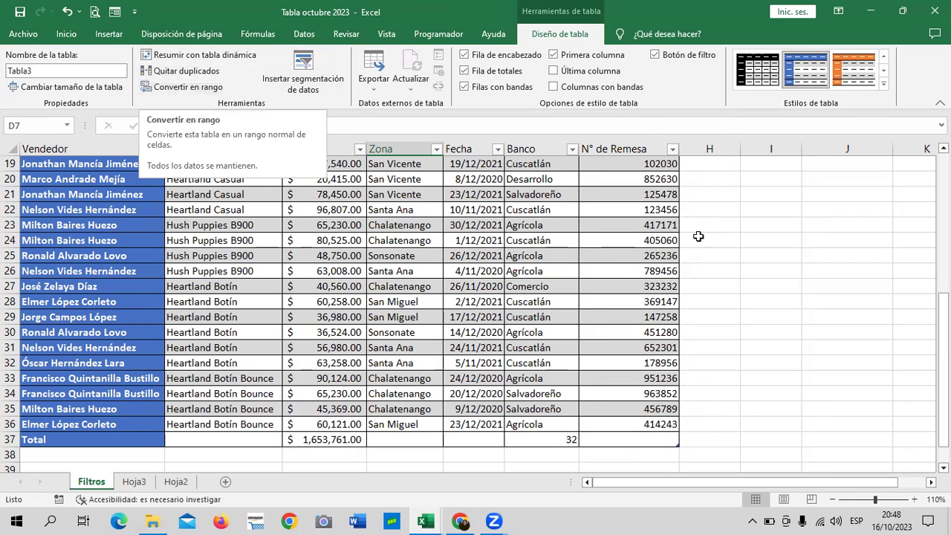
Convert Tabla3 back to a normal cell range on the Filtros sheet.
left_click(510, 207)
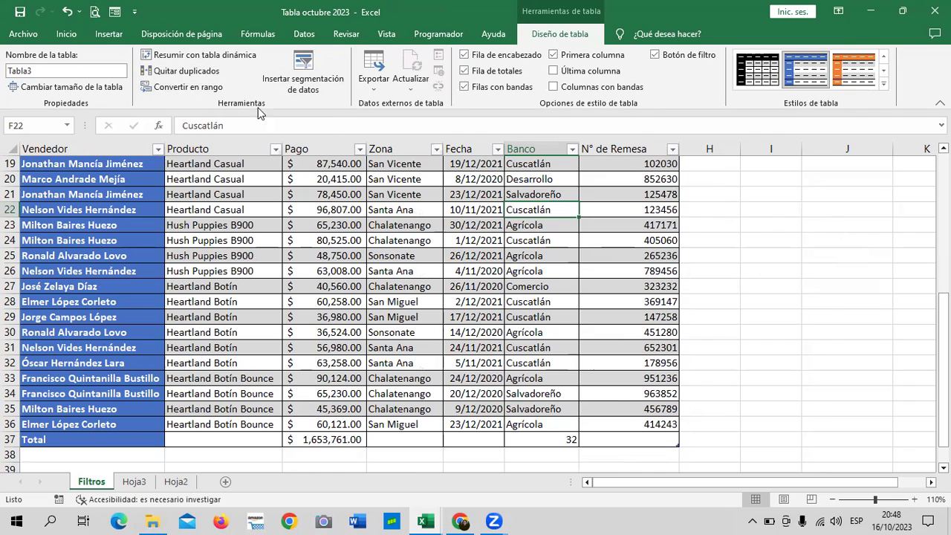
left_click(202, 89)
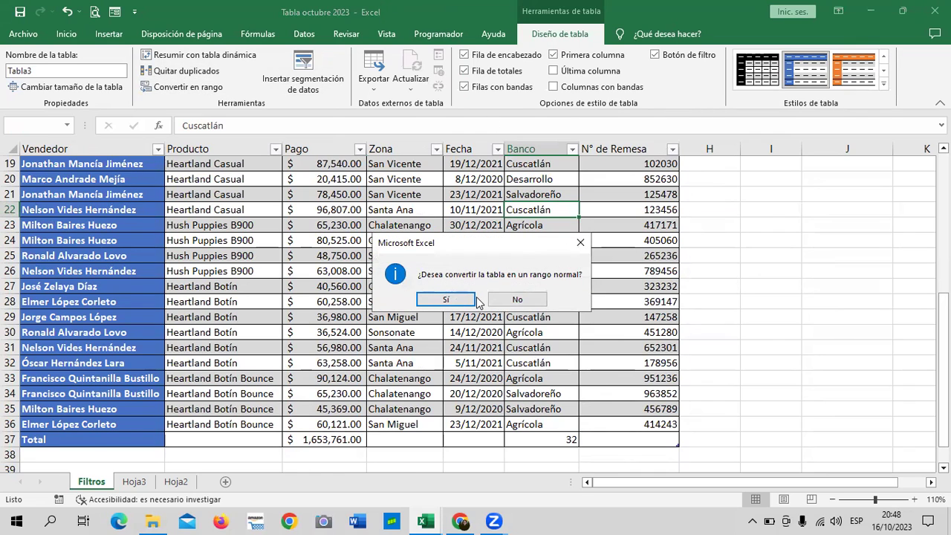
left_click(451, 300)
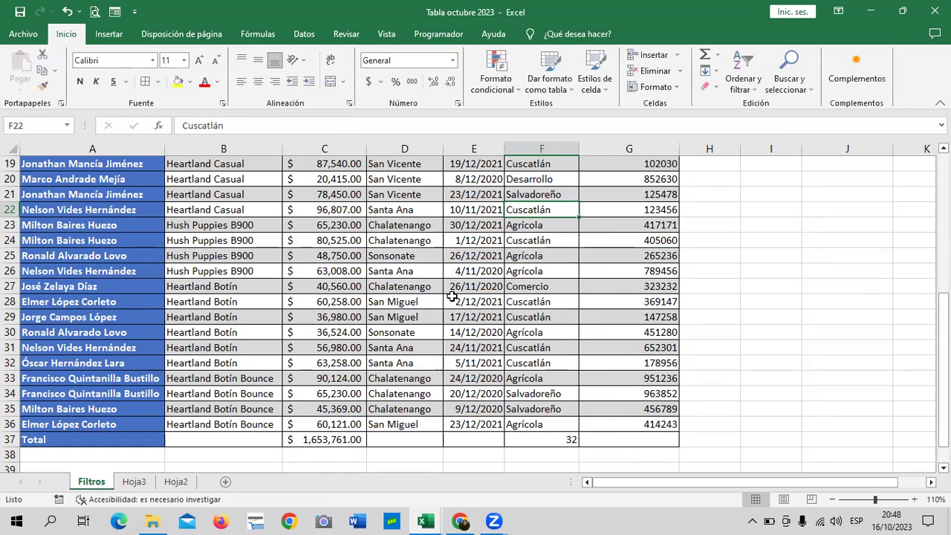
scroll(452, 297, "up", 6)
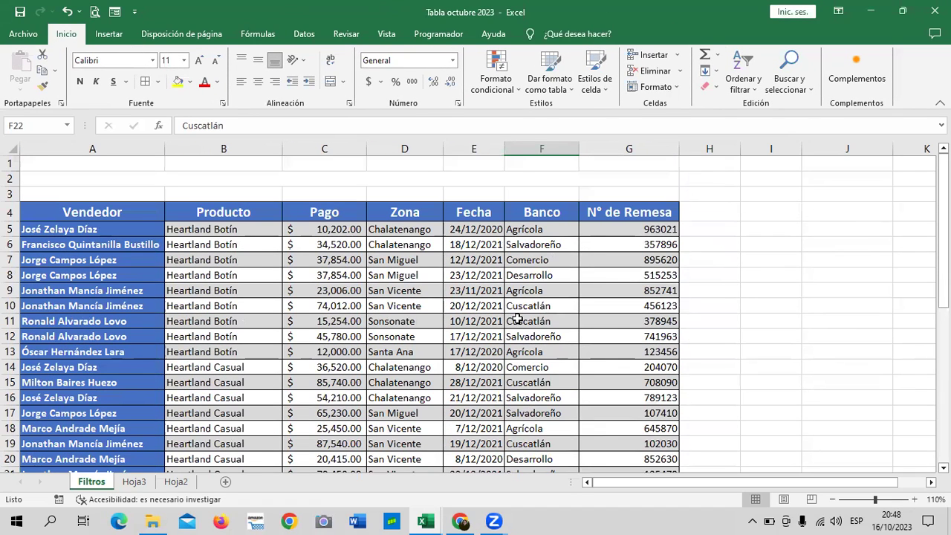
left_click(835, 315)
left_click(383, 288)
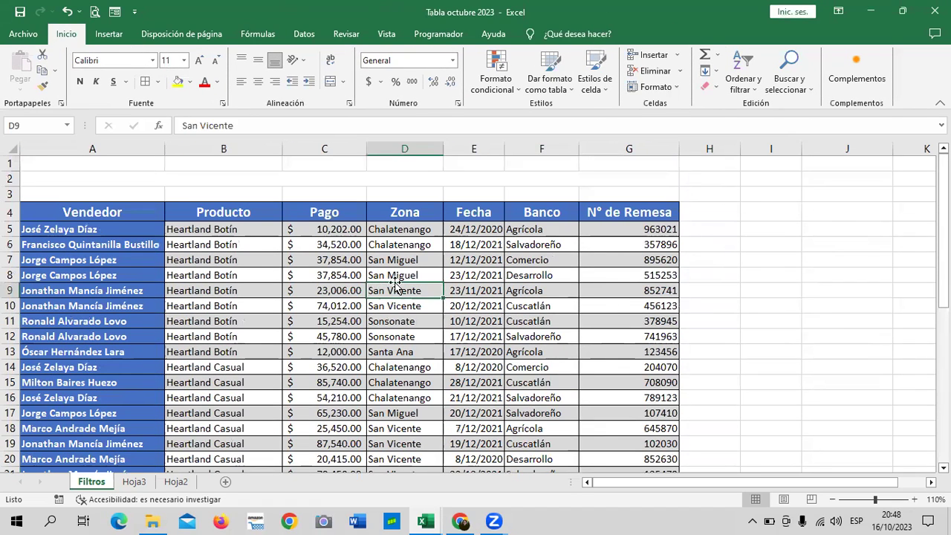
left_click(769, 273)
left_click(323, 269)
left_click(174, 289)
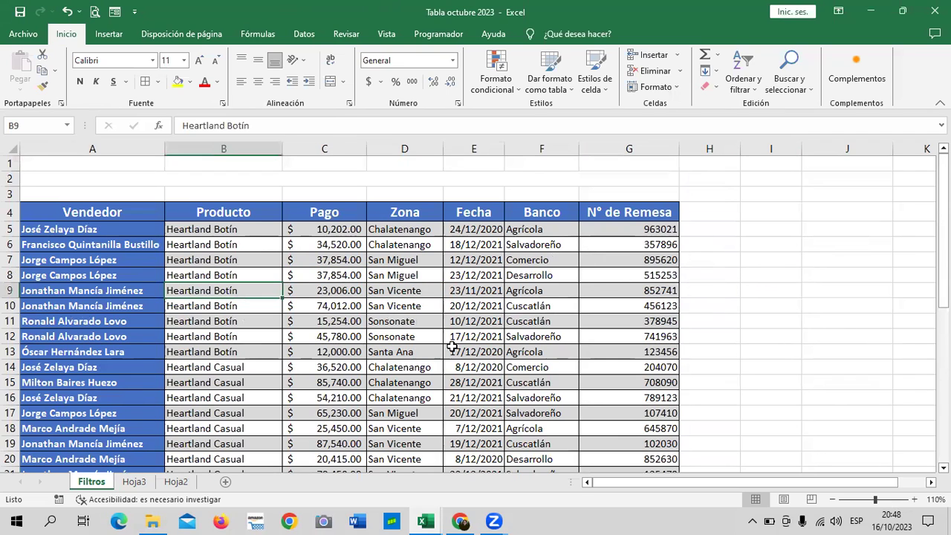
left_click(452, 346)
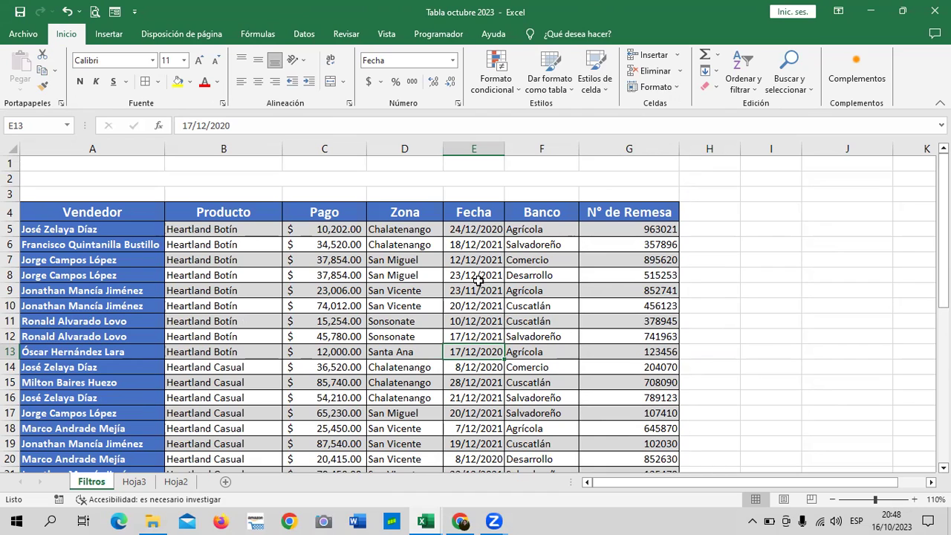
Check the SUBTOTALES formula behind the 1,653,761.00 Pago total in row 37.
scroll(472, 290, "down", 3)
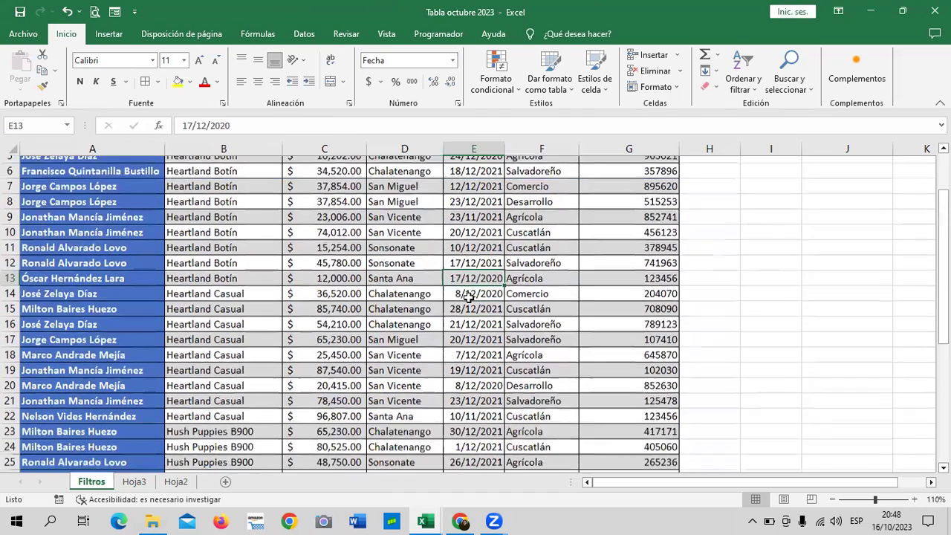
scroll(468, 297, "down", 2)
scroll(468, 298, "down", 3)
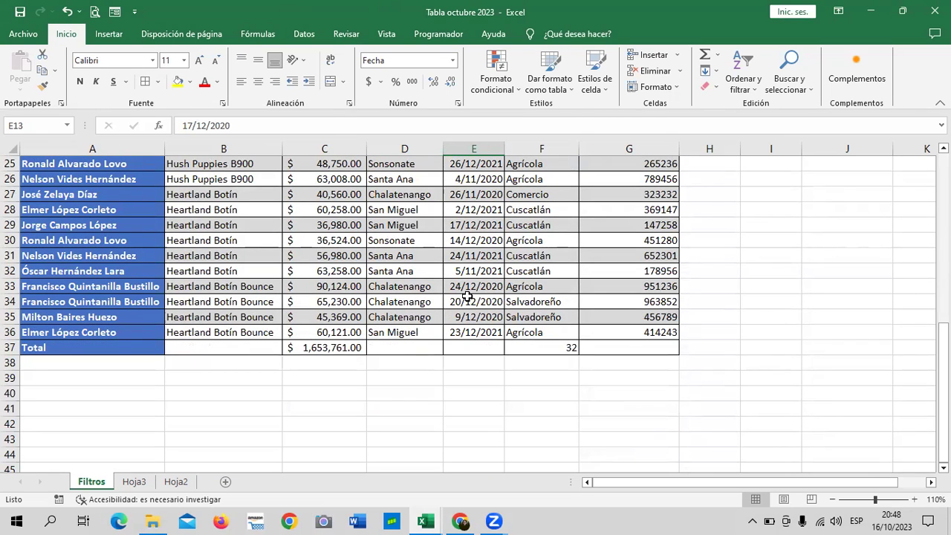
left_click(544, 256)
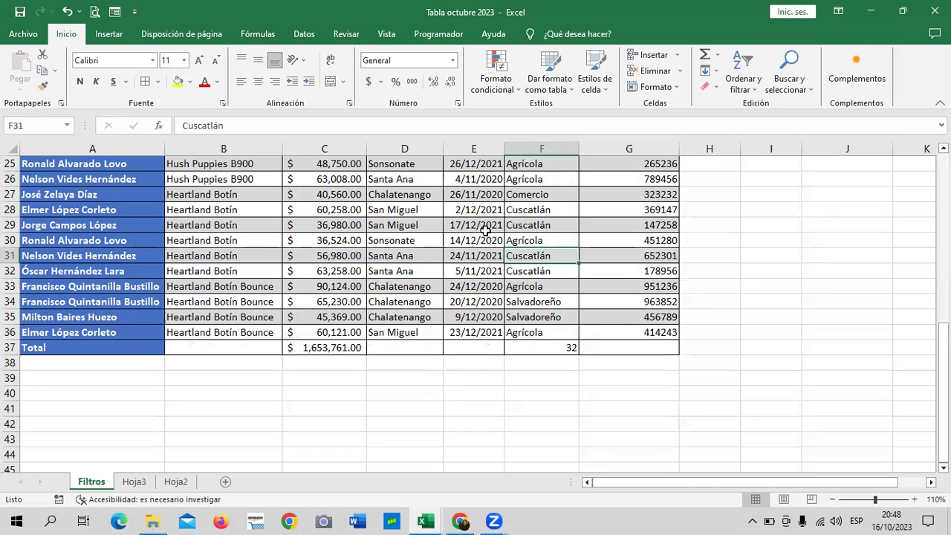
left_click(474, 256)
scroll(393, 305, "up", 2)
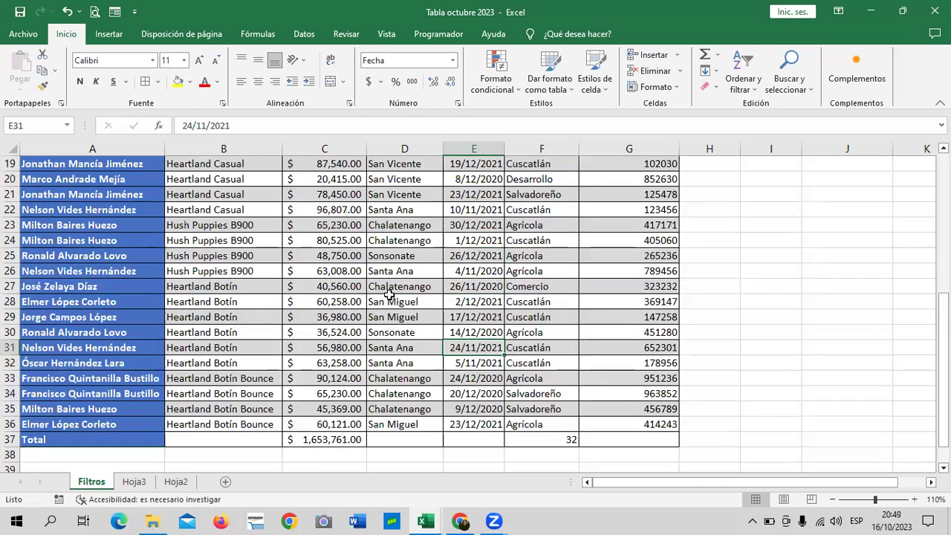
left_click(425, 287)
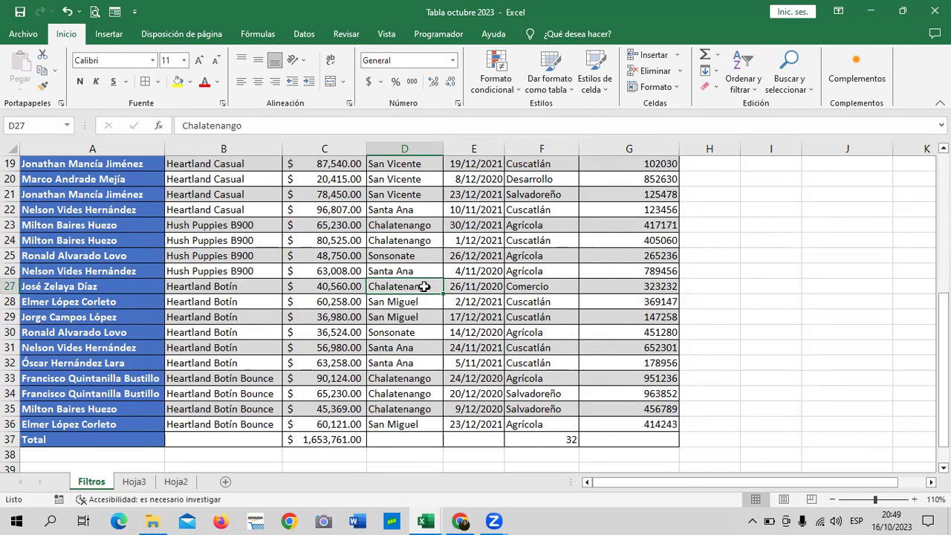
scroll(518, 358, "down", 2)
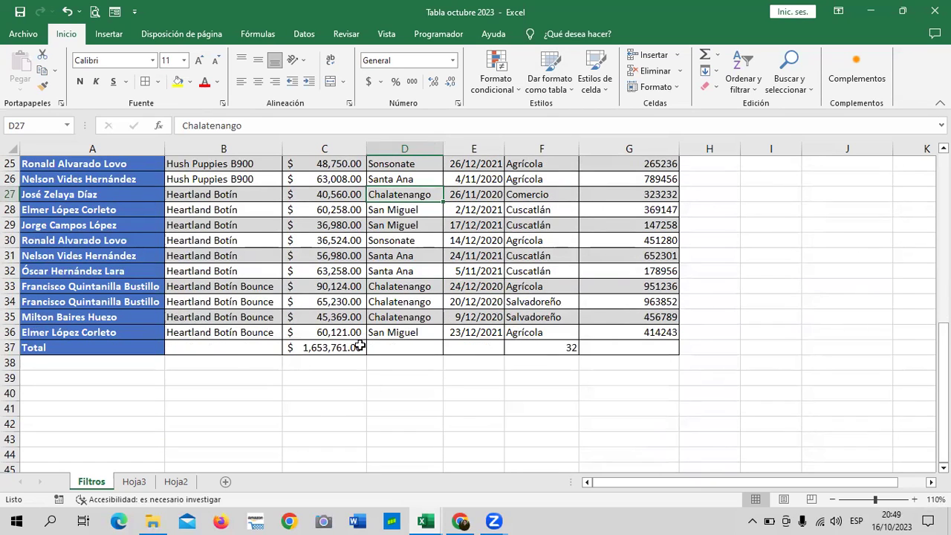
left_click(336, 349)
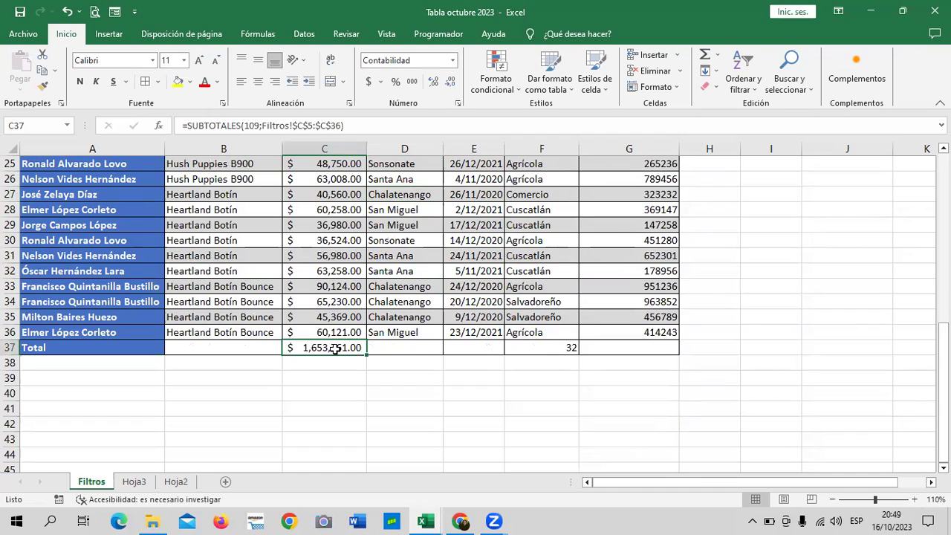
Clear the Pago total and the Total label from row 37.
left_click(528, 346)
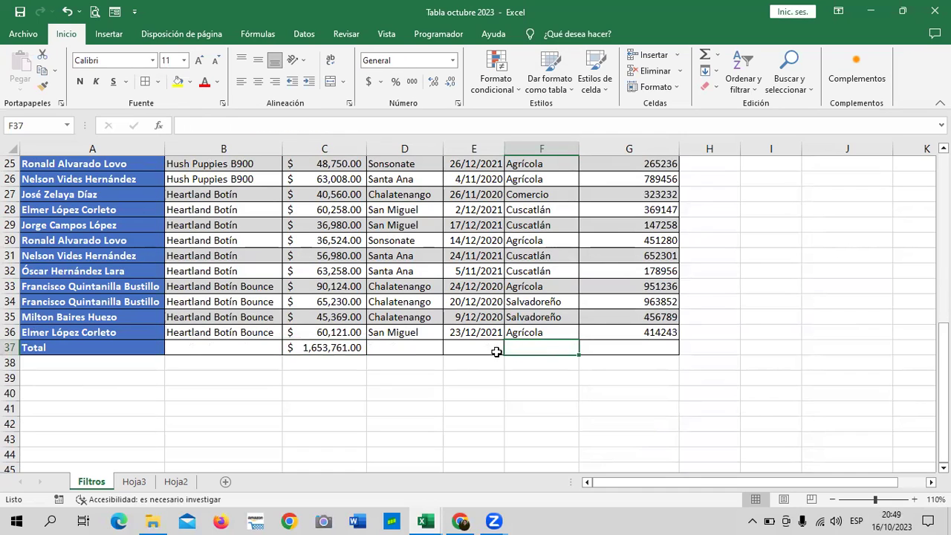
left_click(346, 347)
key("Delete")
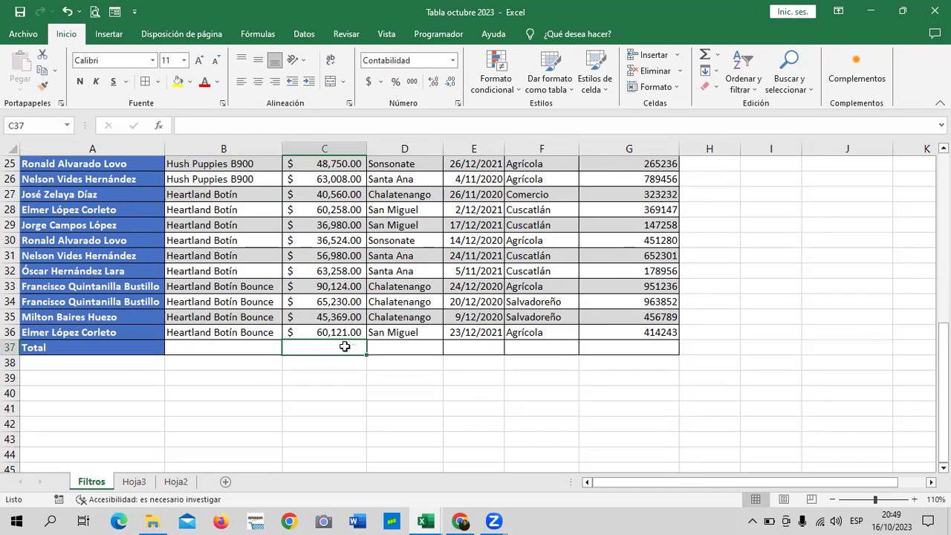
left_click(151, 350)
key("Delete")
left_click(253, 349)
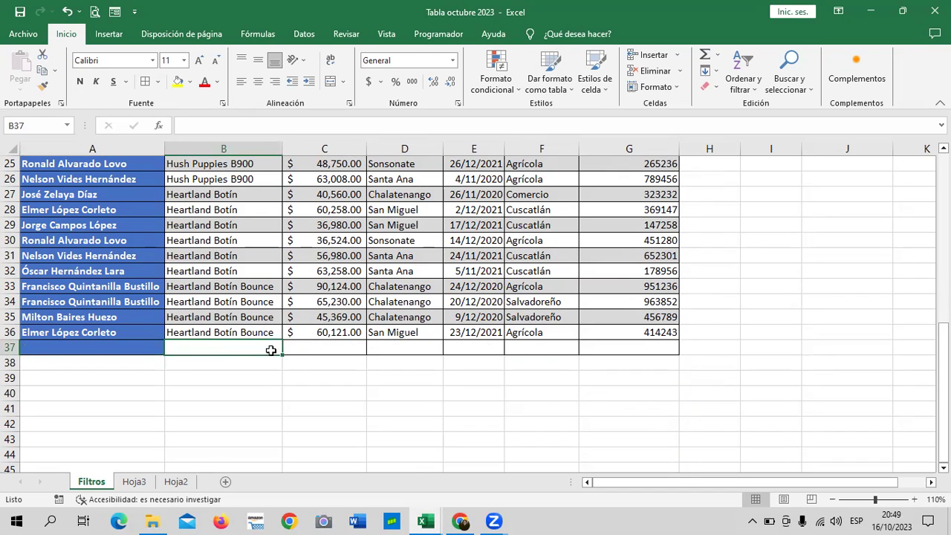
left_click(609, 351)
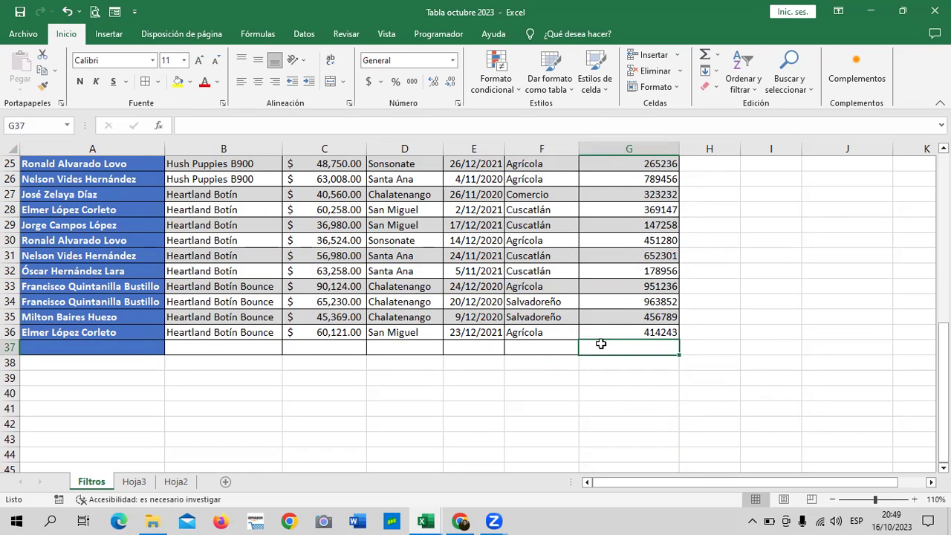
Return to the top of the sheet and select a cell inside the sales data.
scroll(562, 339, "up", 3)
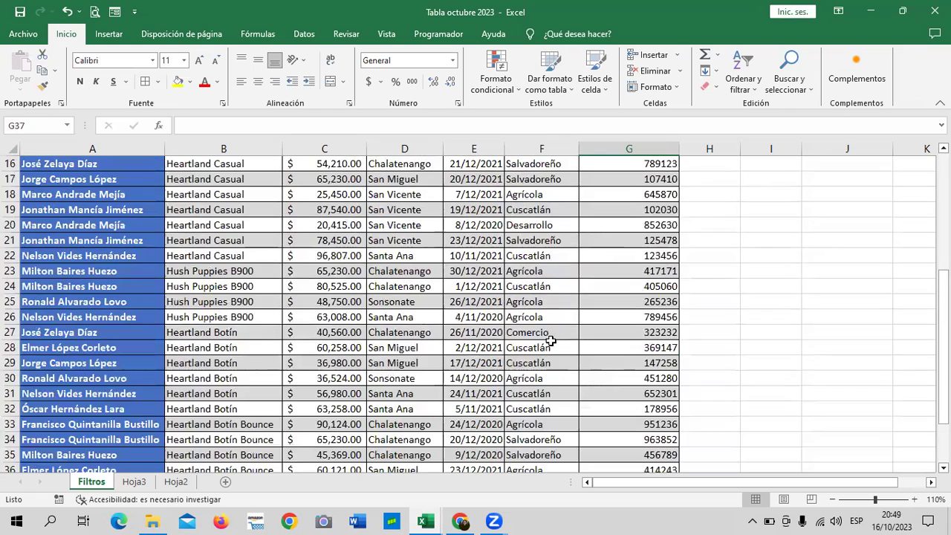
scroll(565, 334, "up", 3)
scroll(567, 329, "up", 2)
left_click(557, 213)
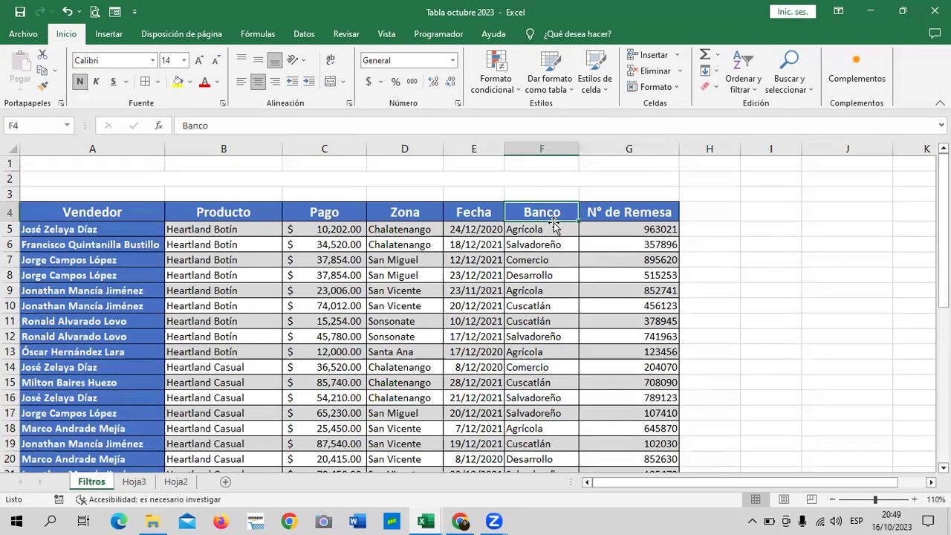
left_click(361, 275)
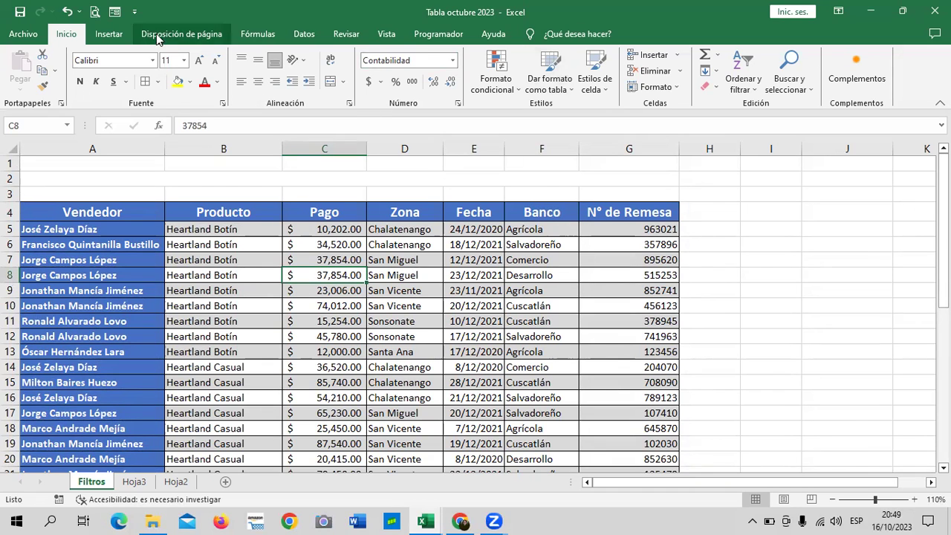
Insert a table over $A$4:$G$36 with headers, then turn off the filter buttons.
left_click(112, 34)
left_click(131, 69)
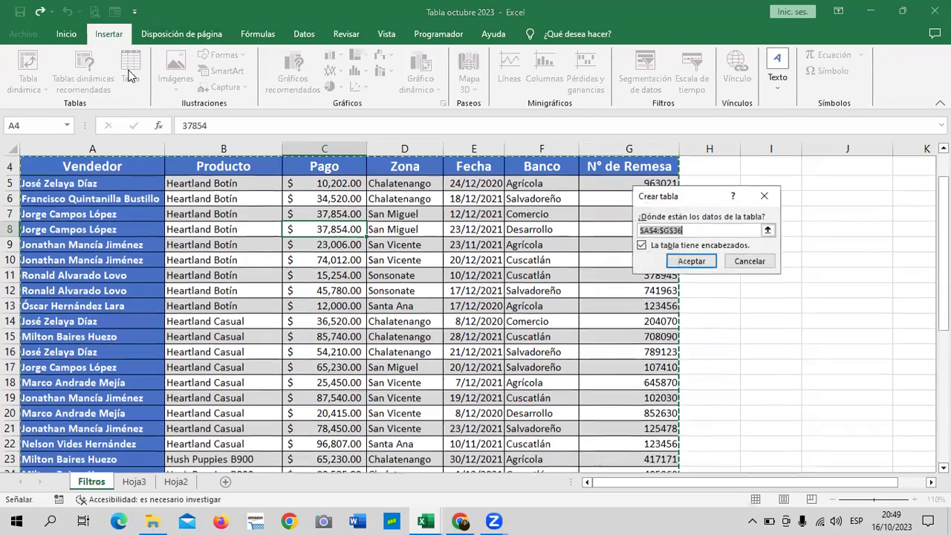
left_click(690, 262)
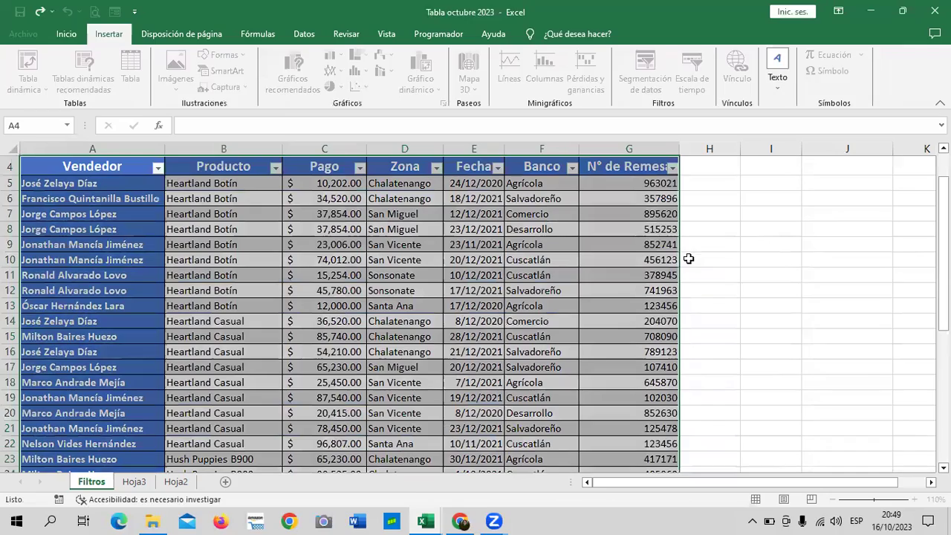
left_click(451, 300)
left_click(654, 55)
Verify that row 37 below Tabla4 is empty from A37 to G37.
scroll(494, 327, "down", 1)
scroll(494, 327, "down", 8)
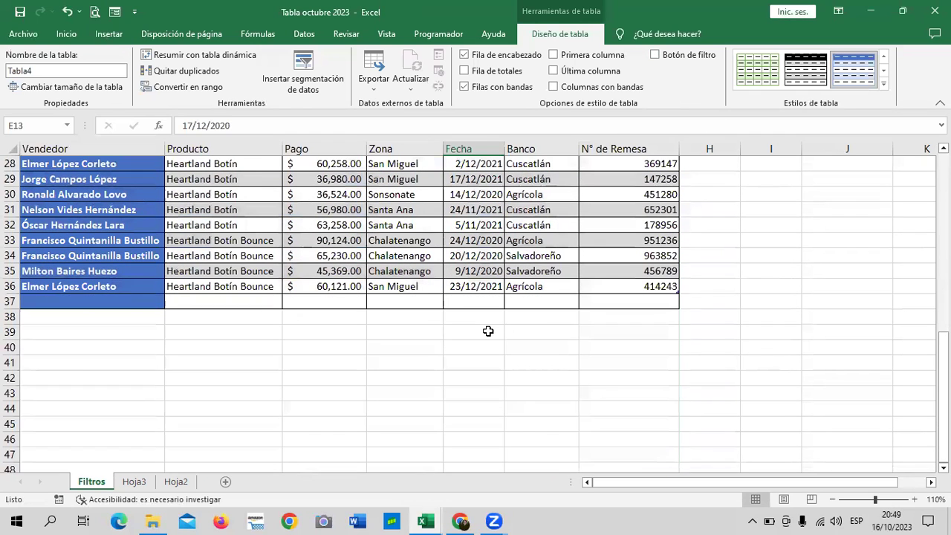
left_click(213, 302)
left_click(360, 302)
left_click(404, 303)
left_click(492, 300)
left_click(535, 300)
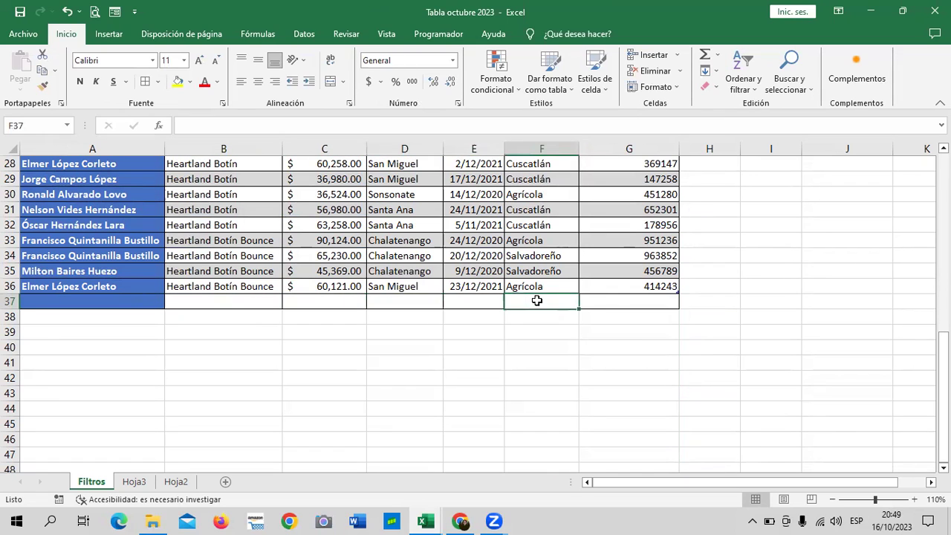
left_click(617, 302)
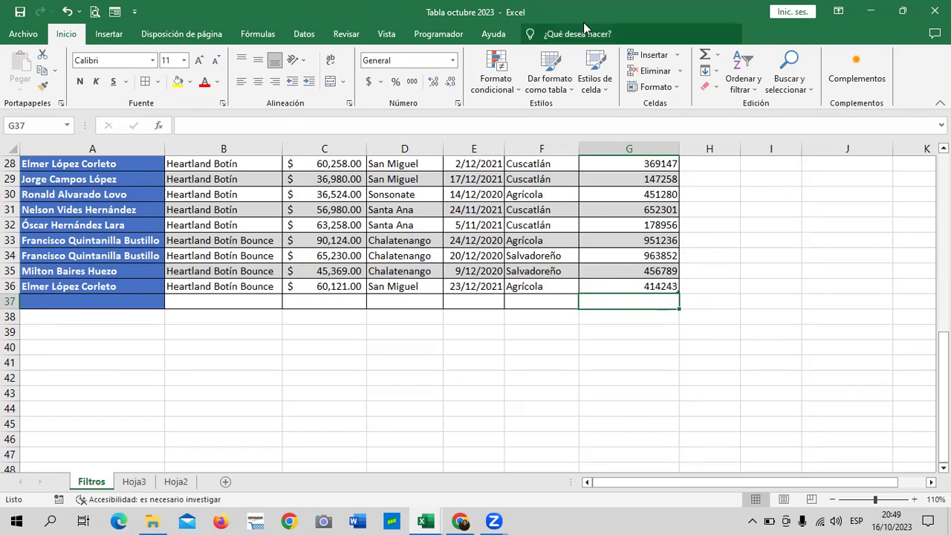
left_click(389, 298)
left_click(334, 300)
left_click(247, 301)
left_click(135, 301)
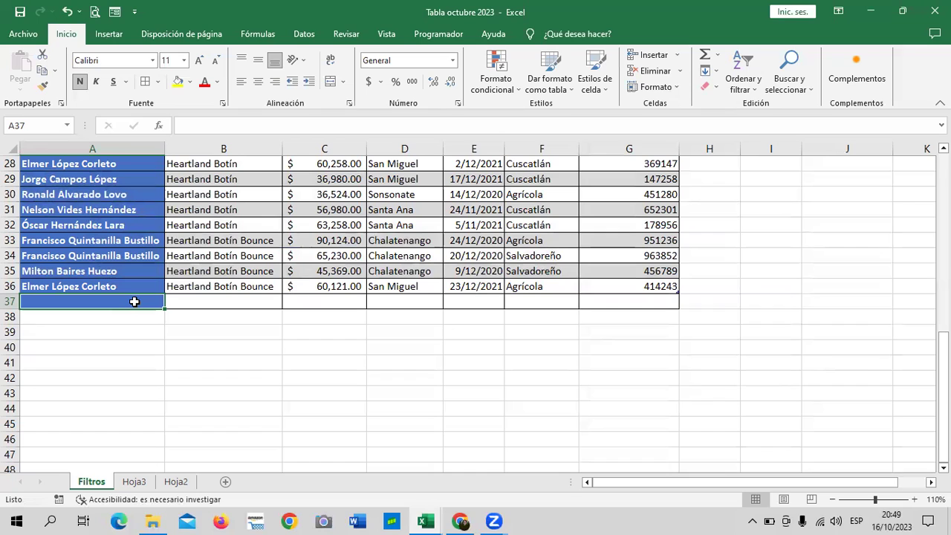
left_click(608, 301)
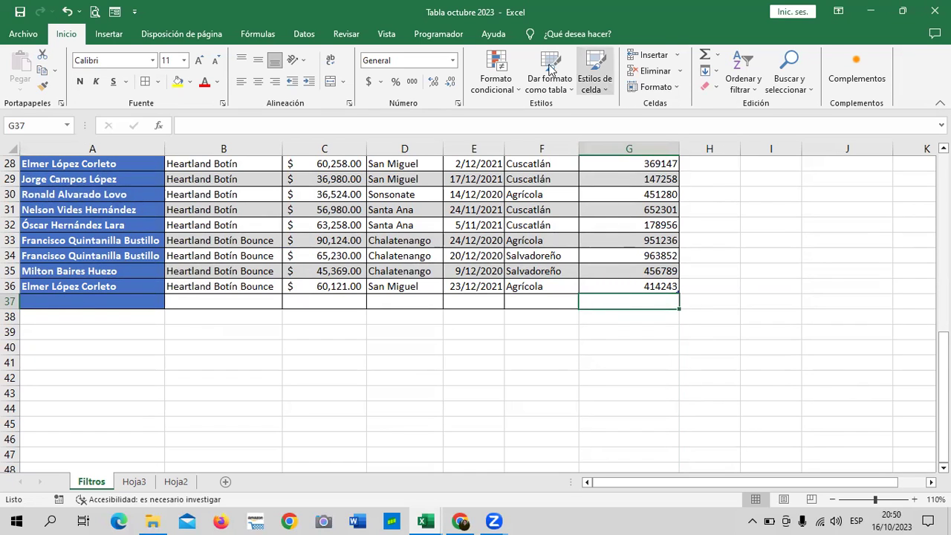
left_click(644, 287)
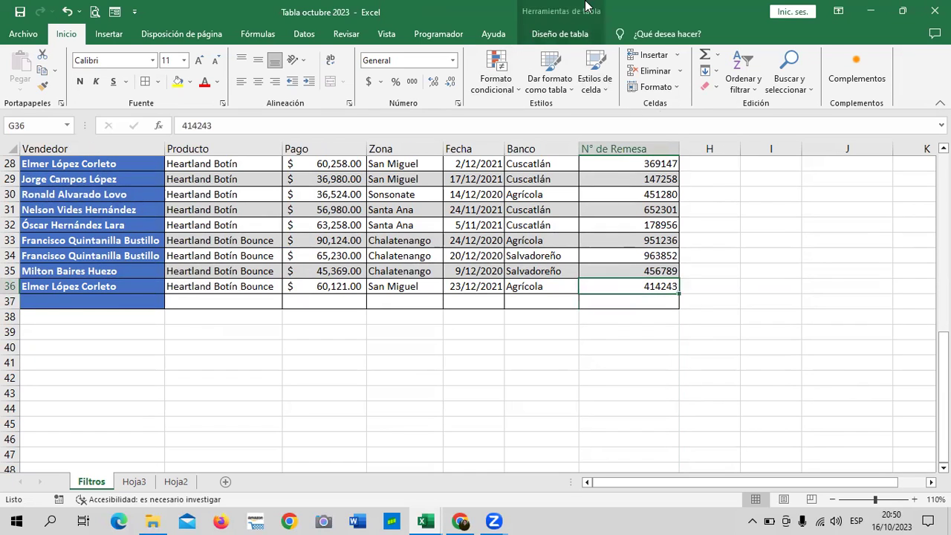
left_click(577, 35)
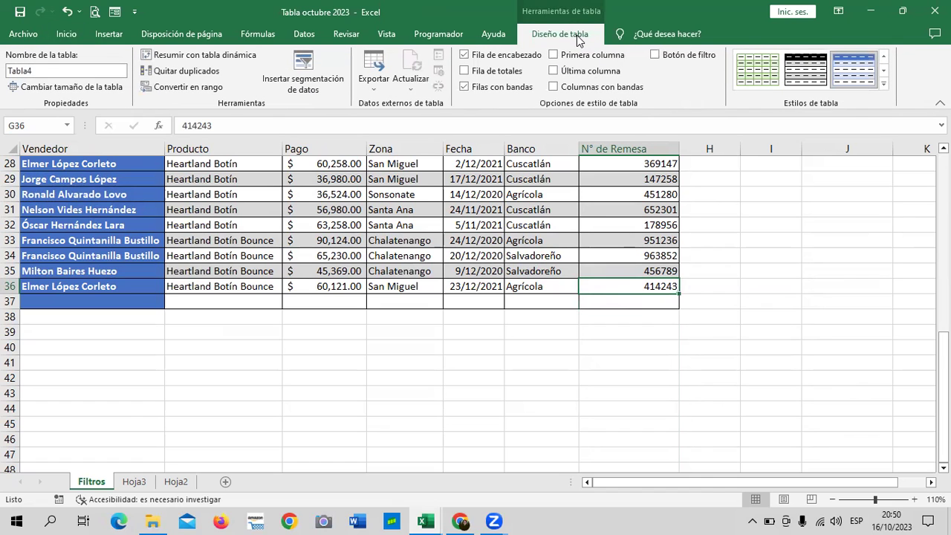
Turn on Fila de totales for Tabla4.
left_click(458, 302)
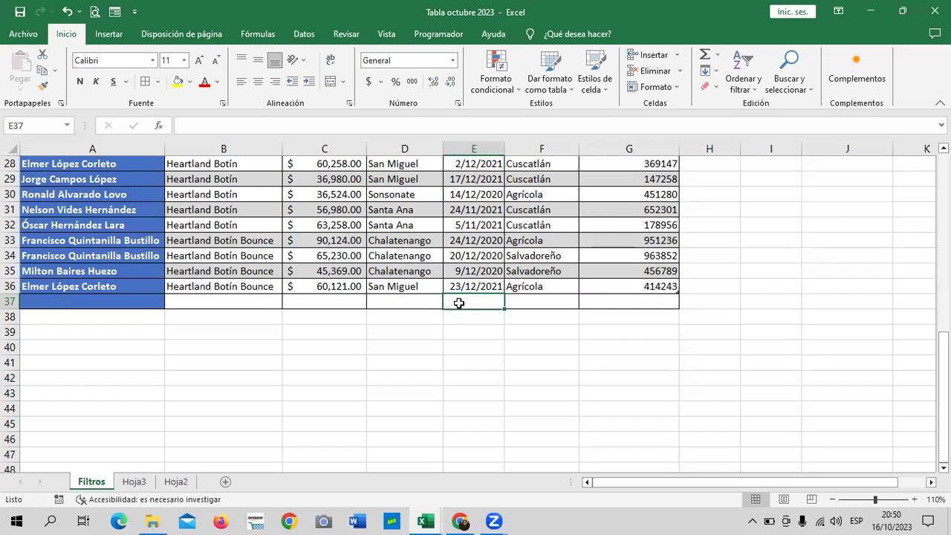
left_click(324, 289)
left_click(336, 184)
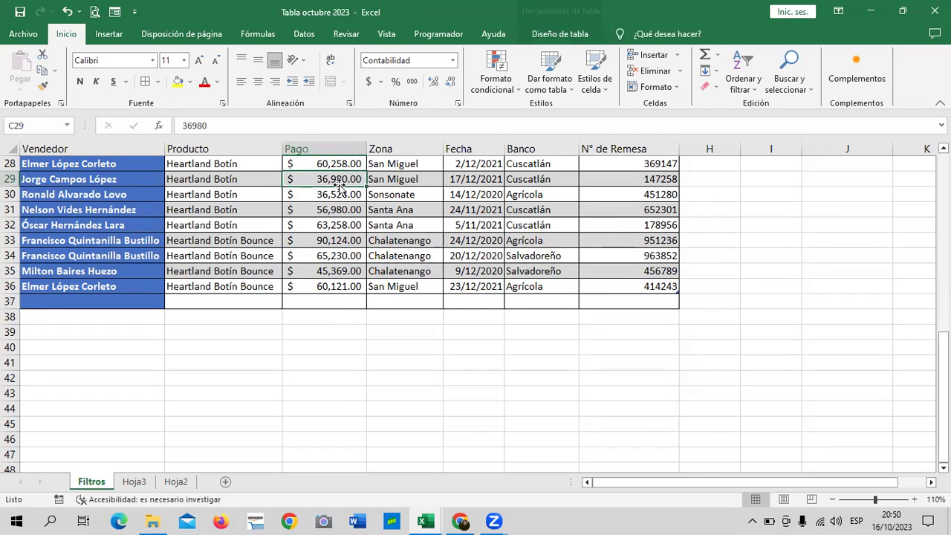
left_click(560, 34)
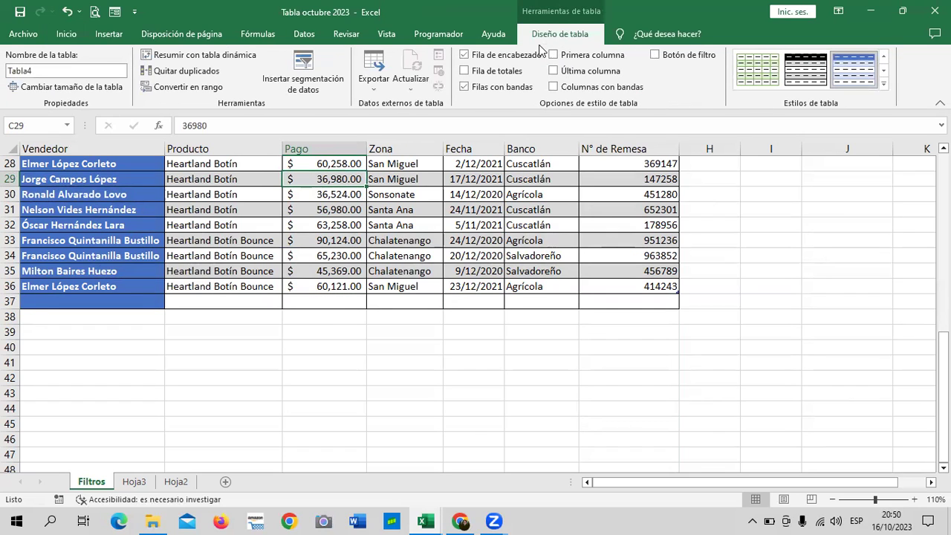
left_click(465, 72)
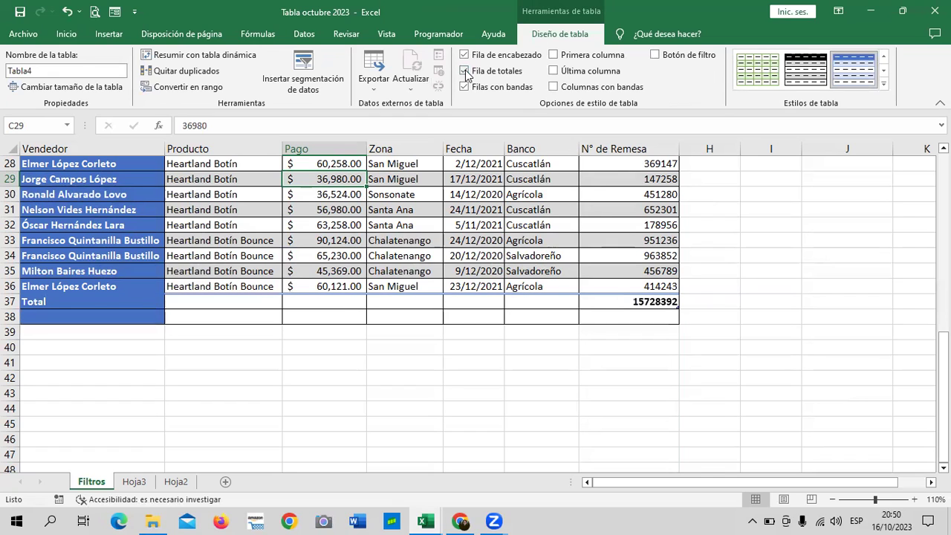
Inspect the new row 37 totals, where N° de Remesa sums to 15728392.
left_click(593, 319)
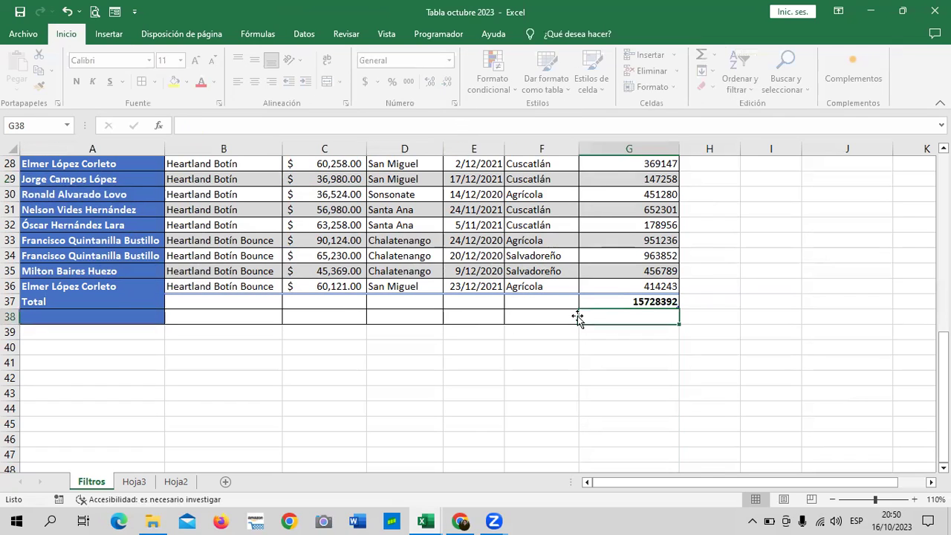
left_click(559, 316)
left_click(495, 315)
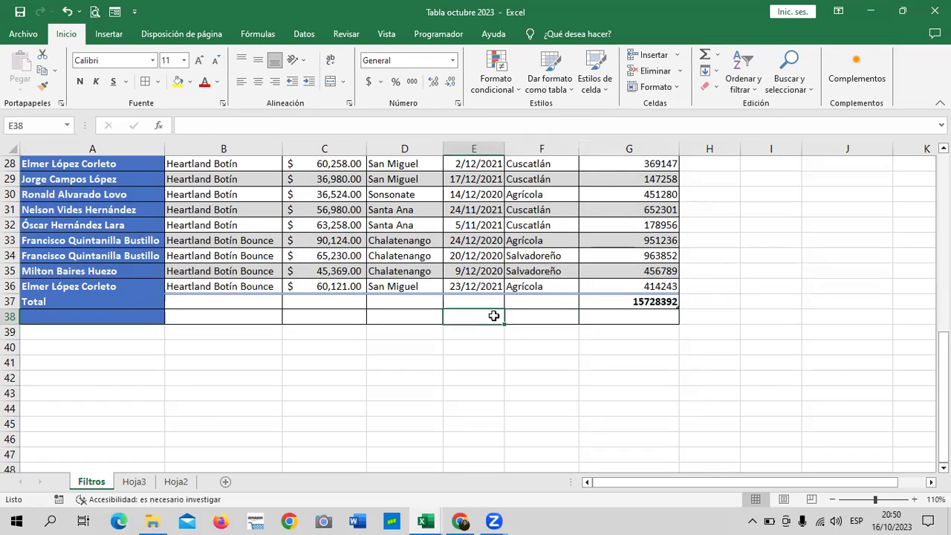
left_click(418, 317)
left_click(348, 321)
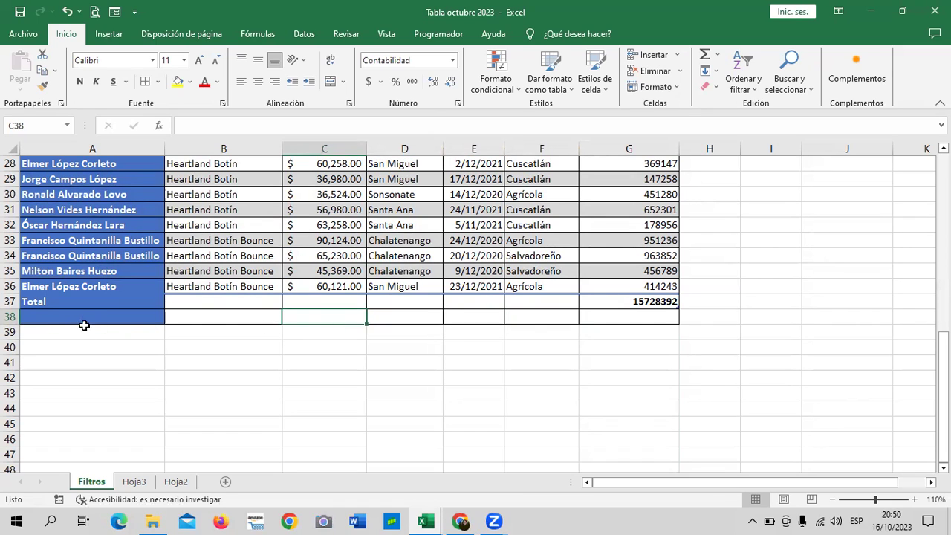
left_click(46, 317)
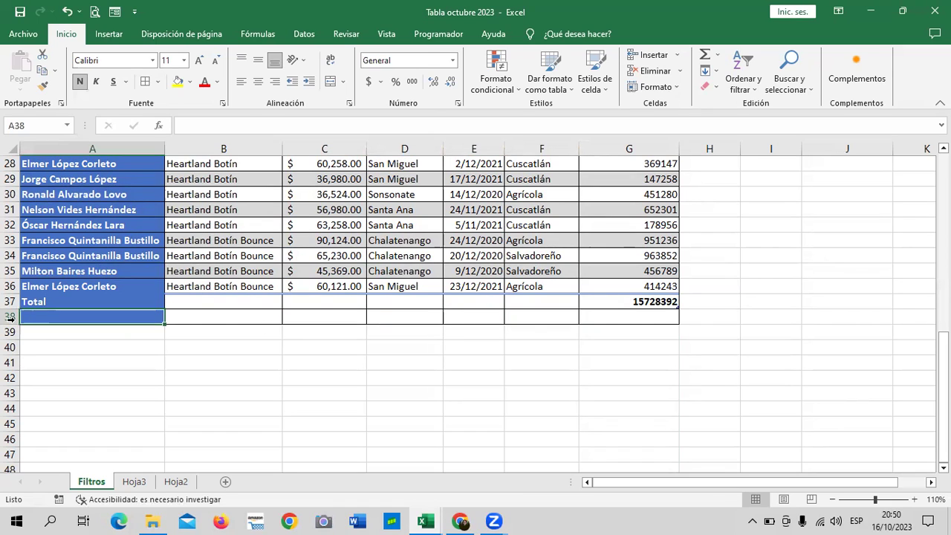
left_click(629, 304)
left_click(531, 302)
left_click(488, 302)
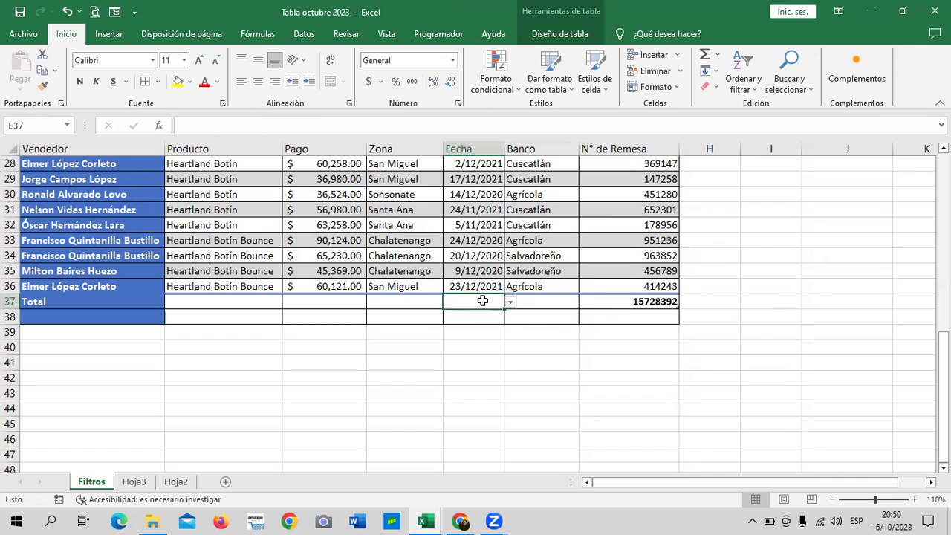
left_click(416, 301)
left_click(559, 34)
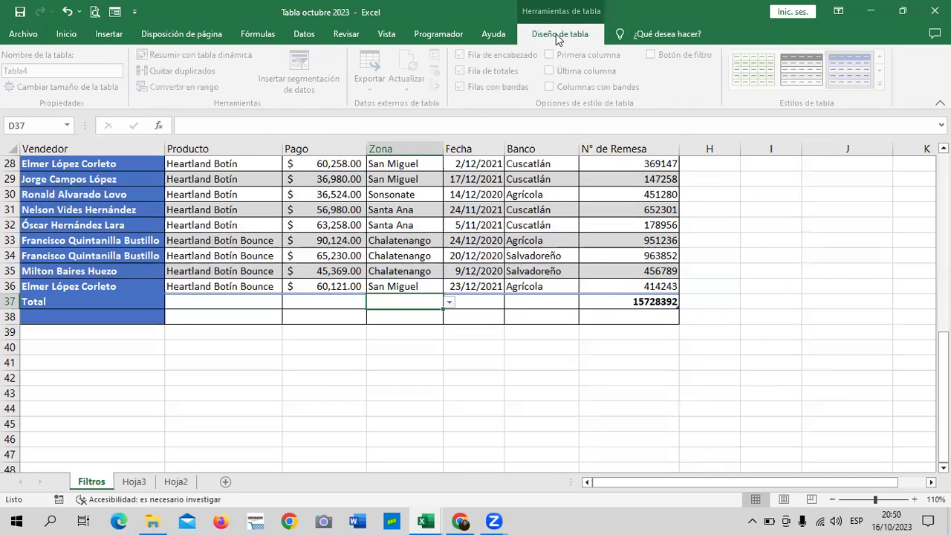
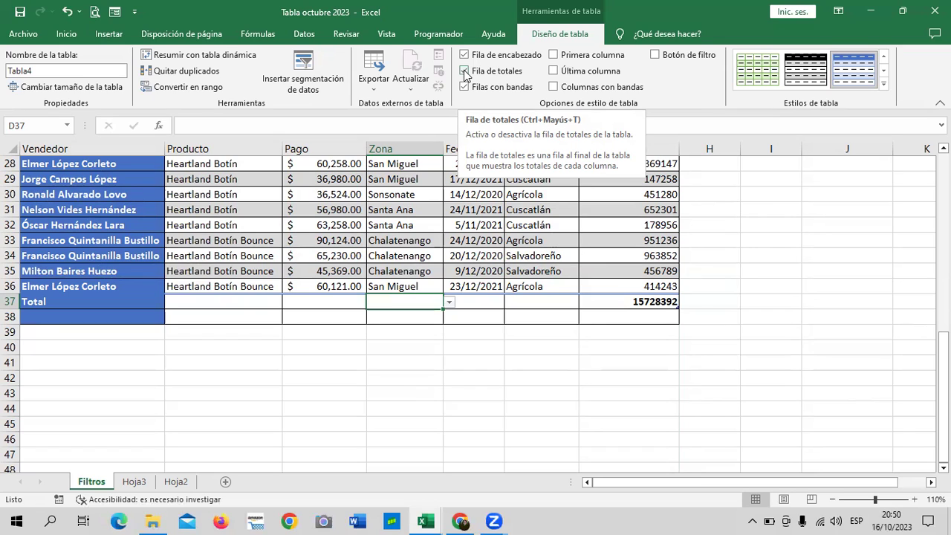
Set the N° de Remesa total to Ninguno and turn off the table's Total row.
left_click(624, 302)
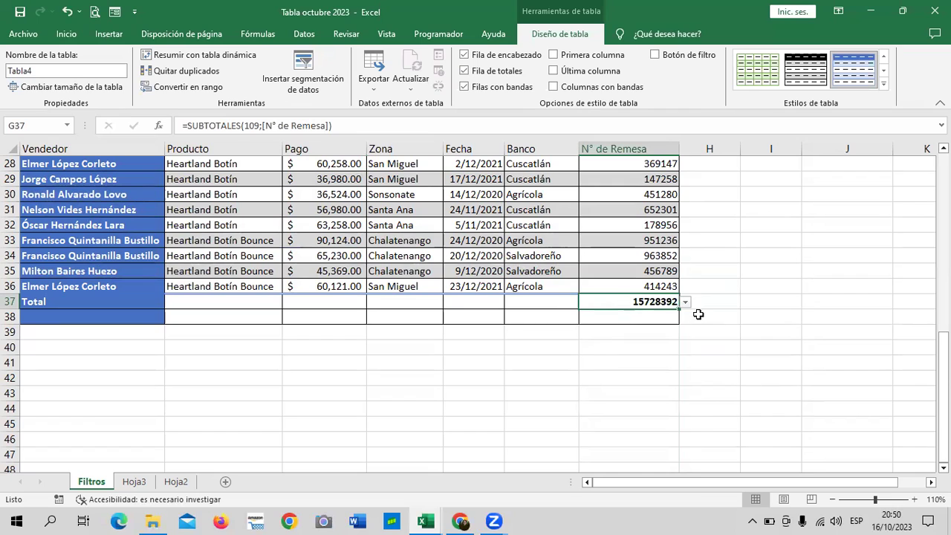
left_click(685, 302)
left_click(661, 315)
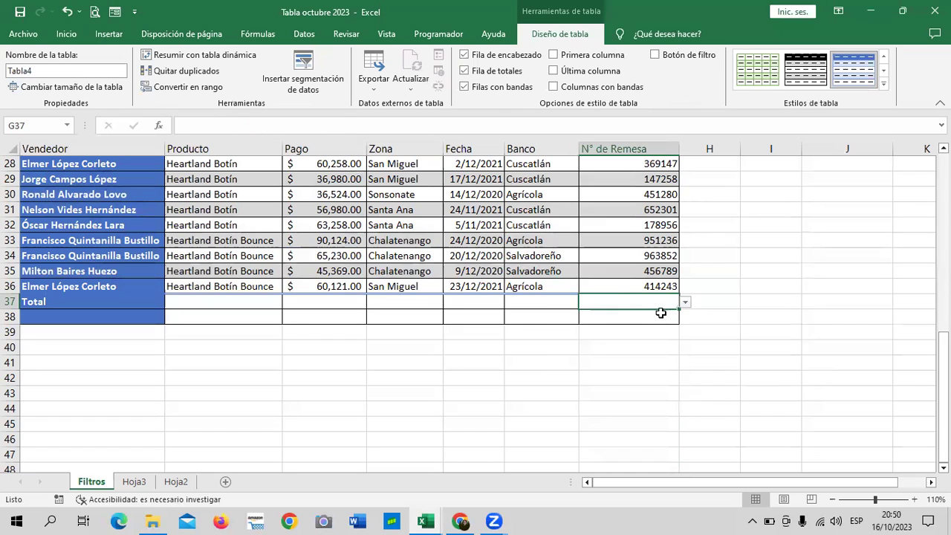
left_click(463, 72)
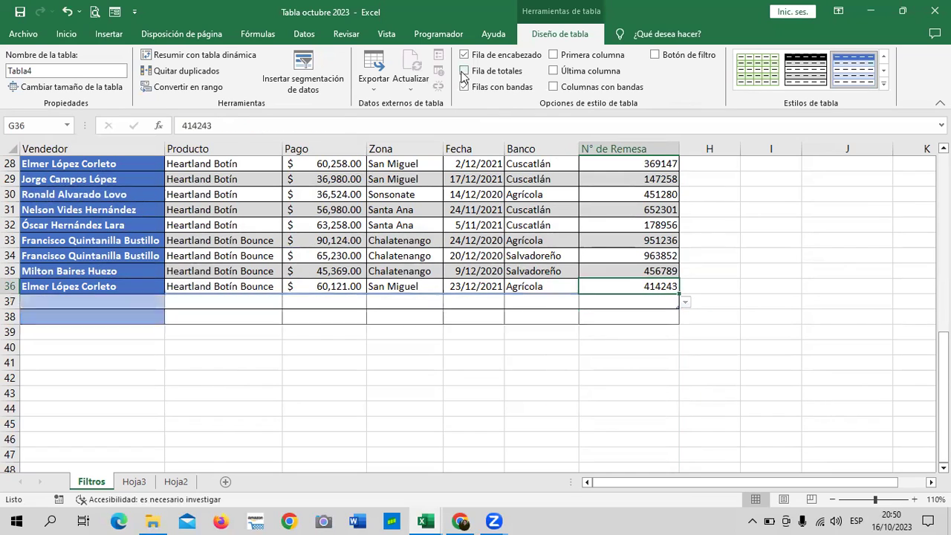
left_click(531, 300)
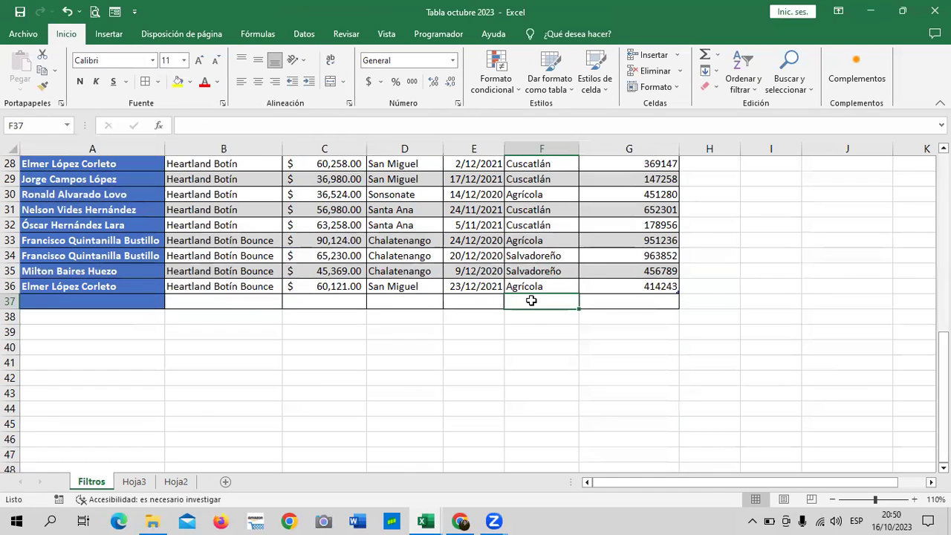
left_click(387, 226)
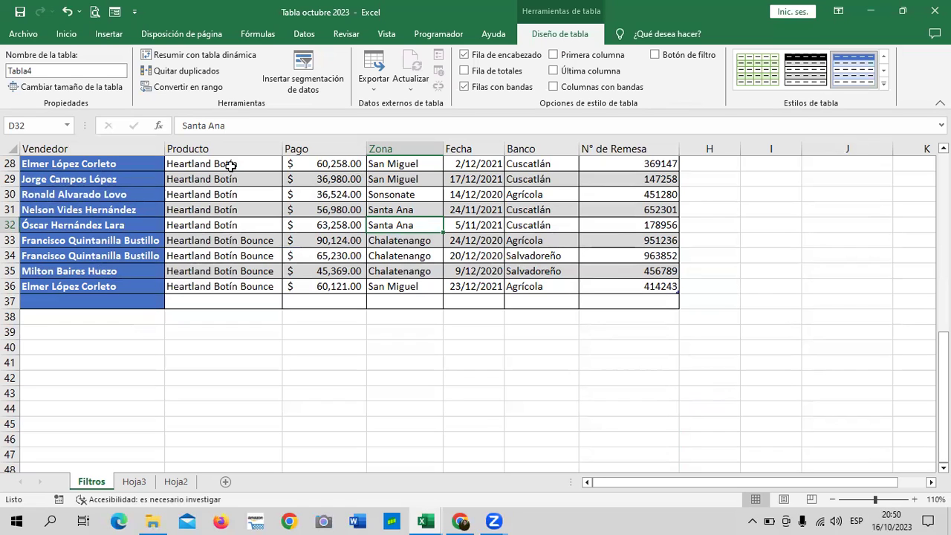
scroll(282, 220, "up", 2)
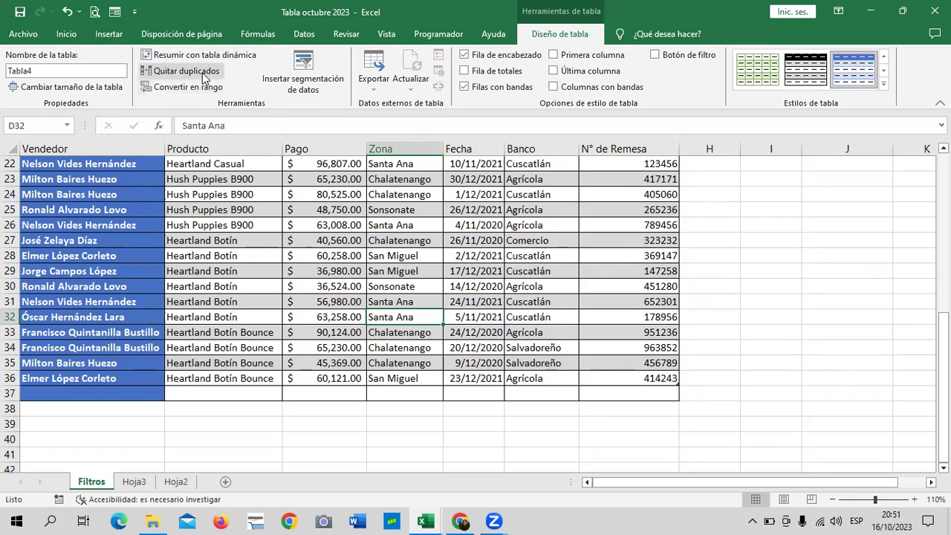
On Hoja2, turn the vendor data C4:H9 into a table with headers.
left_click(176, 481)
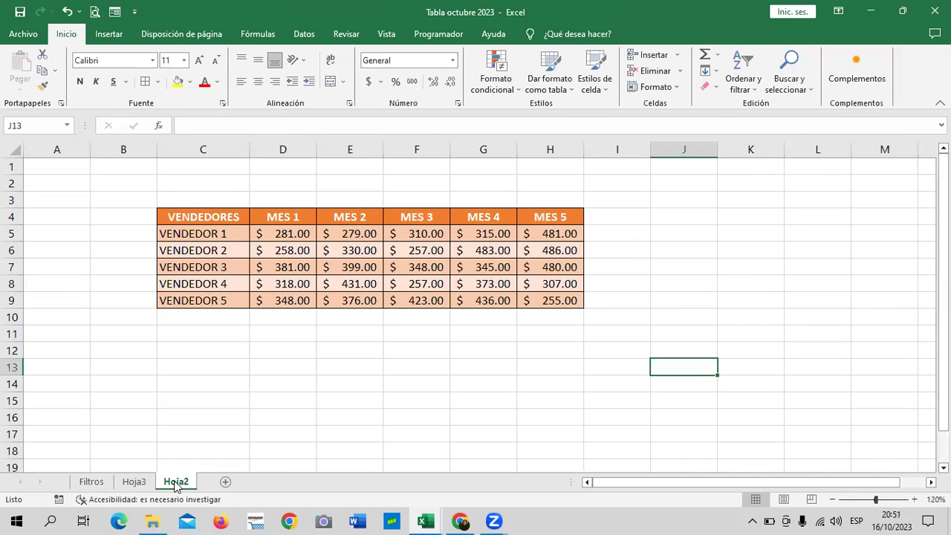
left_click(451, 352)
left_click(346, 288)
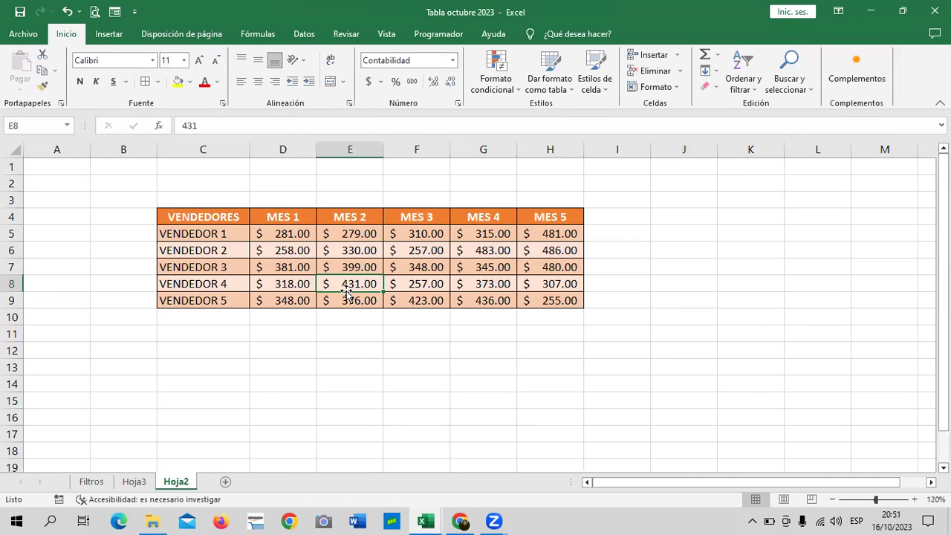
left_click(290, 268)
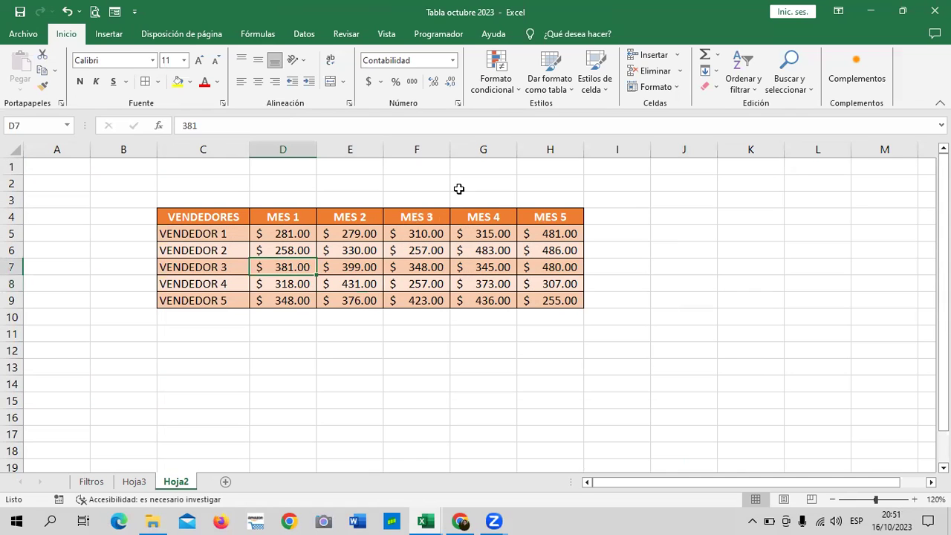
left_click(123, 42)
left_click(128, 67)
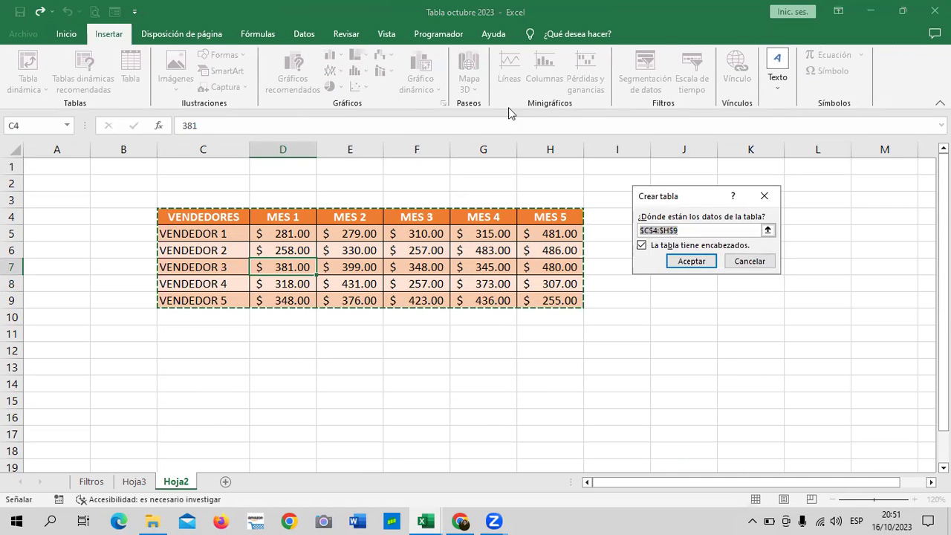
left_click(691, 263)
left_click(530, 267)
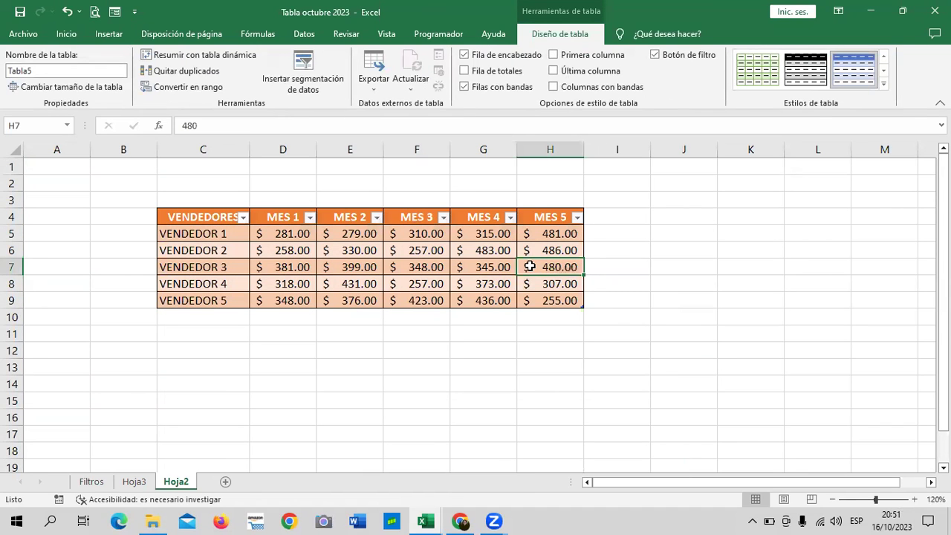
Change cell C9 from VENDEDOR 5 to VENDEDOR 1.
left_click(223, 299)
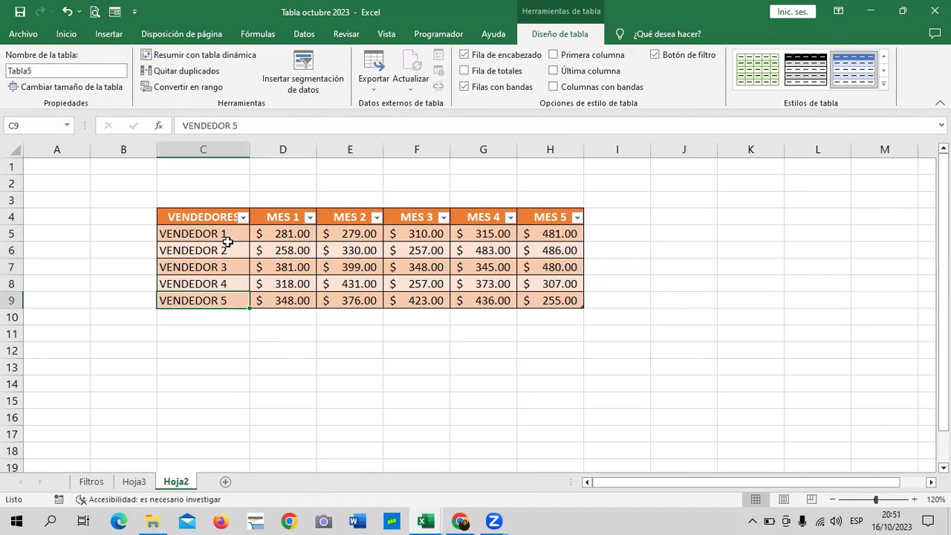
left_click(266, 126)
key("BackSpace")
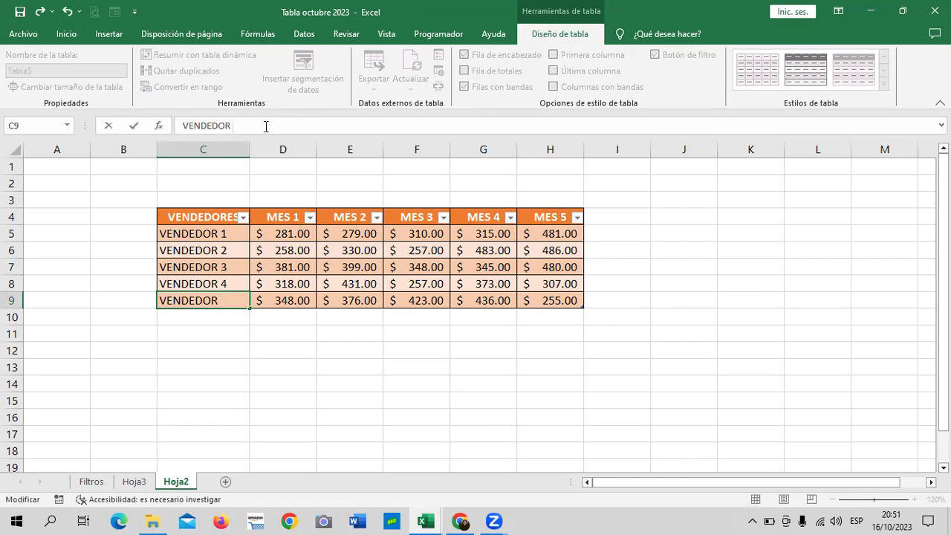
type("1")
key("Return")
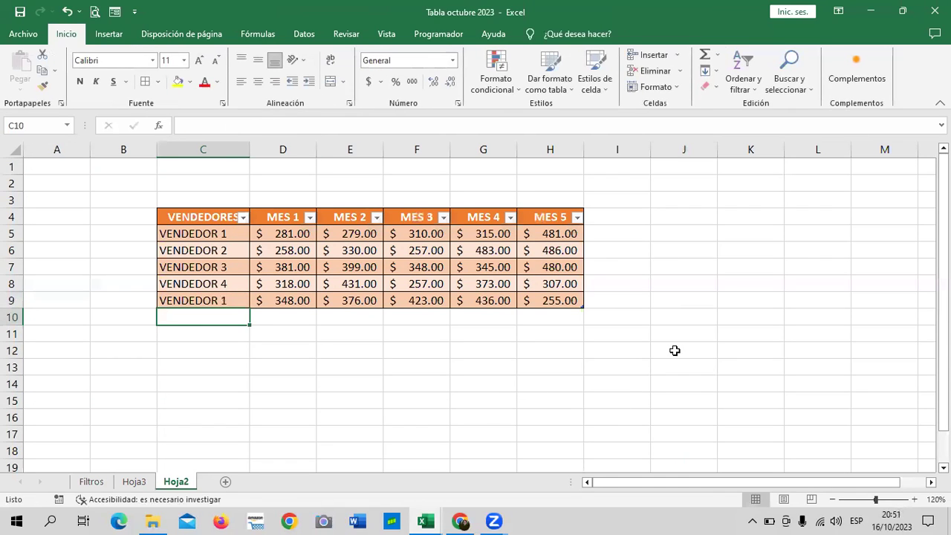
left_click(675, 350)
left_click(256, 252)
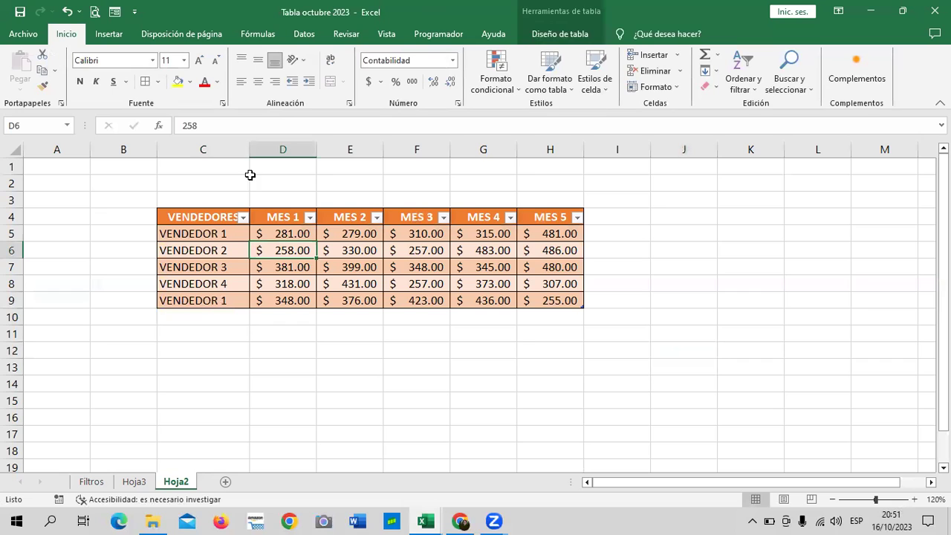
left_click(557, 34)
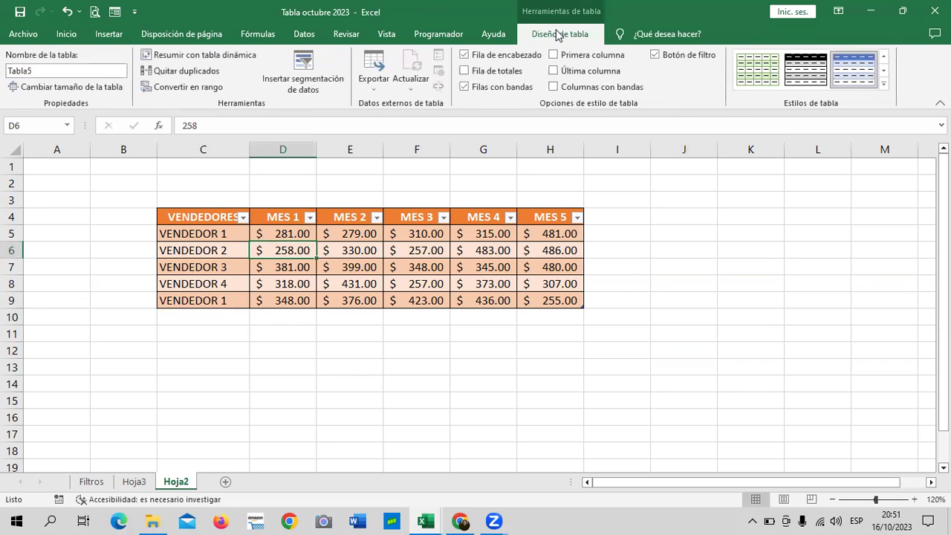
left_click(171, 70)
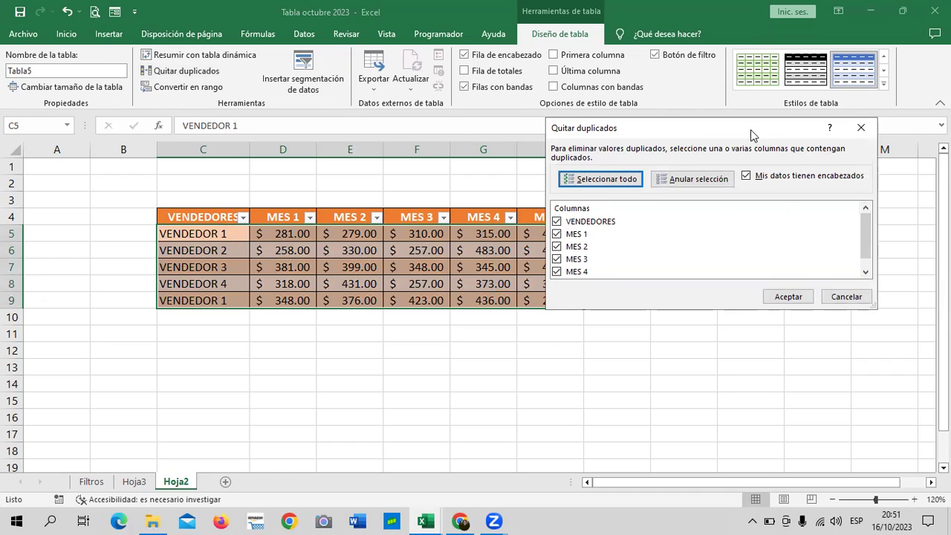
left_click_drag(751, 129, 576, 133)
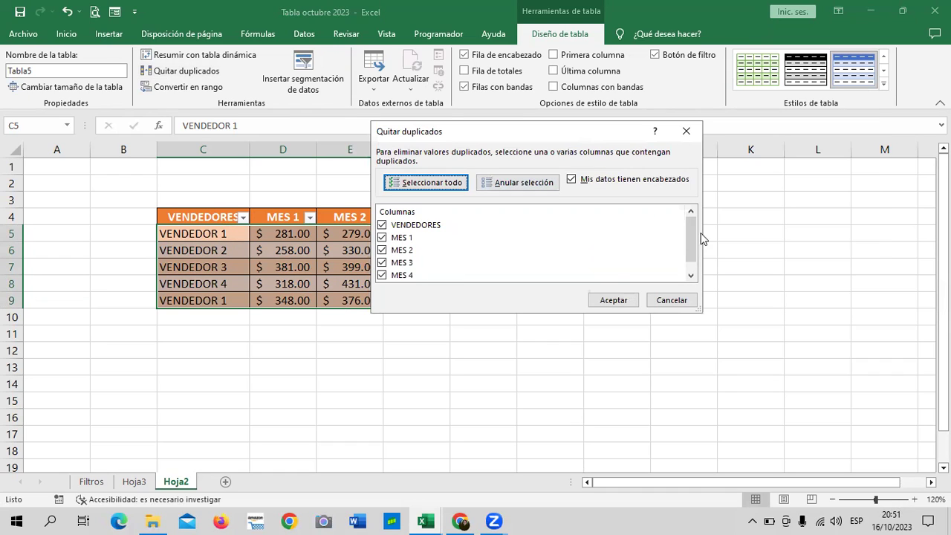
scroll(346, 223, "down", 1)
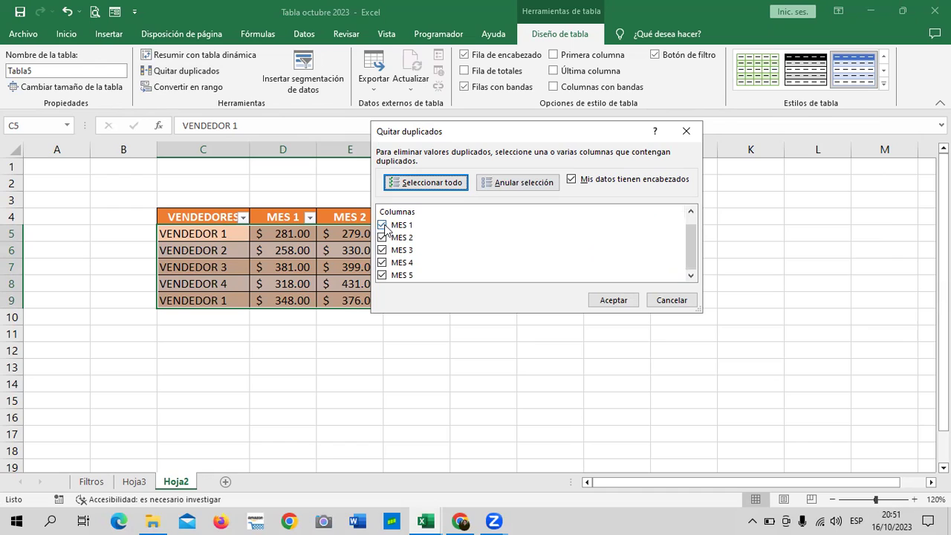
mouse_move(693, 251)
left_mouse_down()
mouse_move(690, 225)
mouse_move(692, 257)
left_mouse_up()
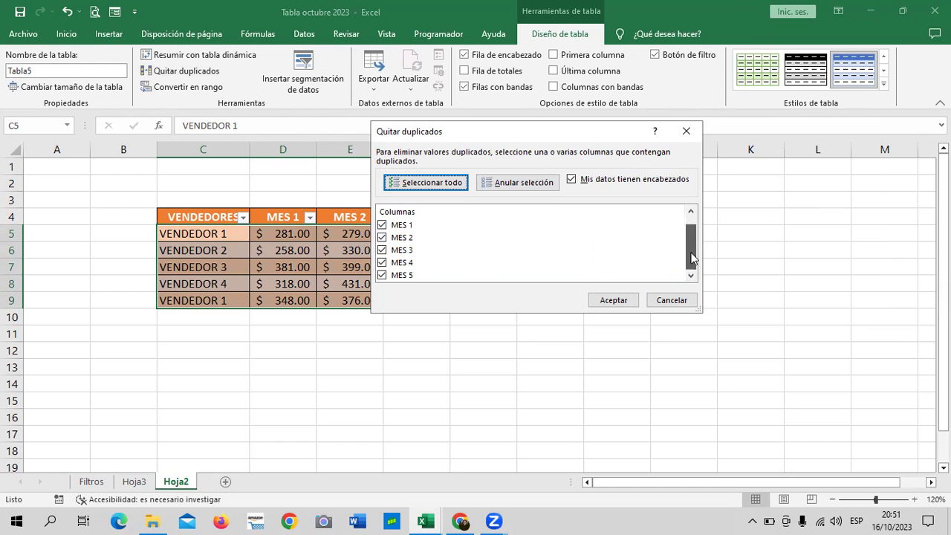
scroll(468, 246, "up", 1)
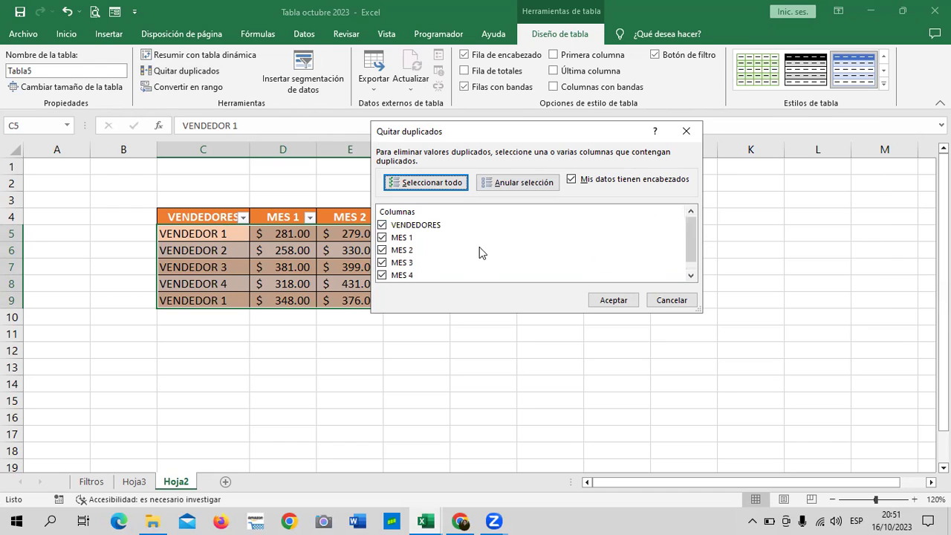
left_click(382, 226)
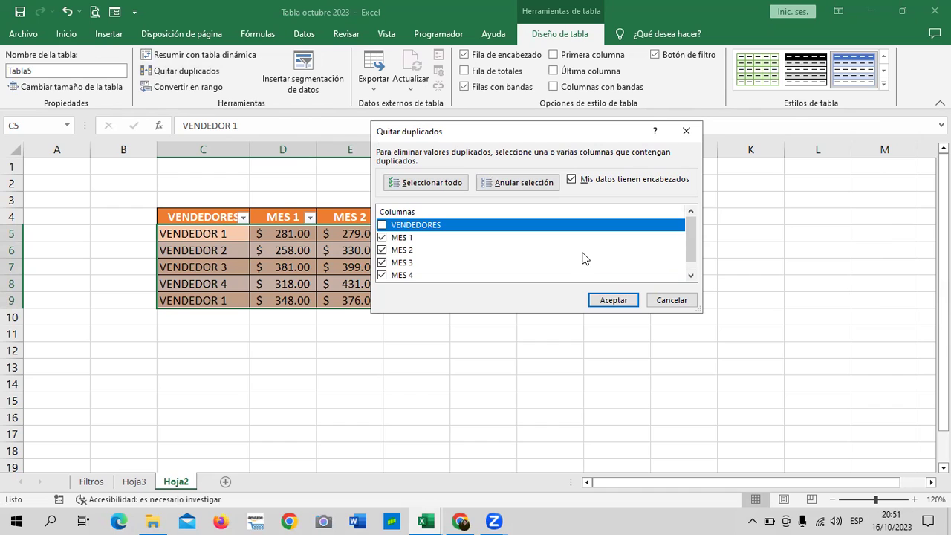
left_click(613, 300)
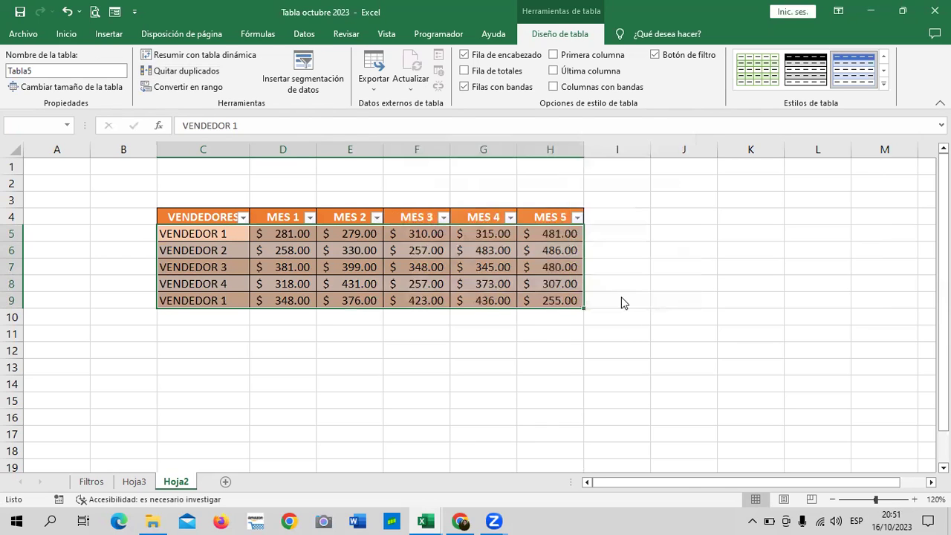
left_click(492, 299)
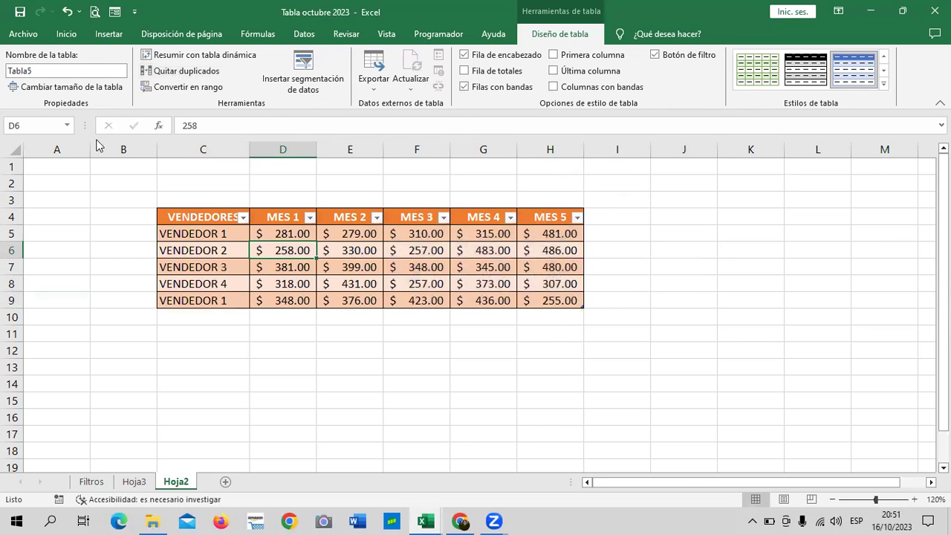
left_click(173, 72)
left_click(420, 226)
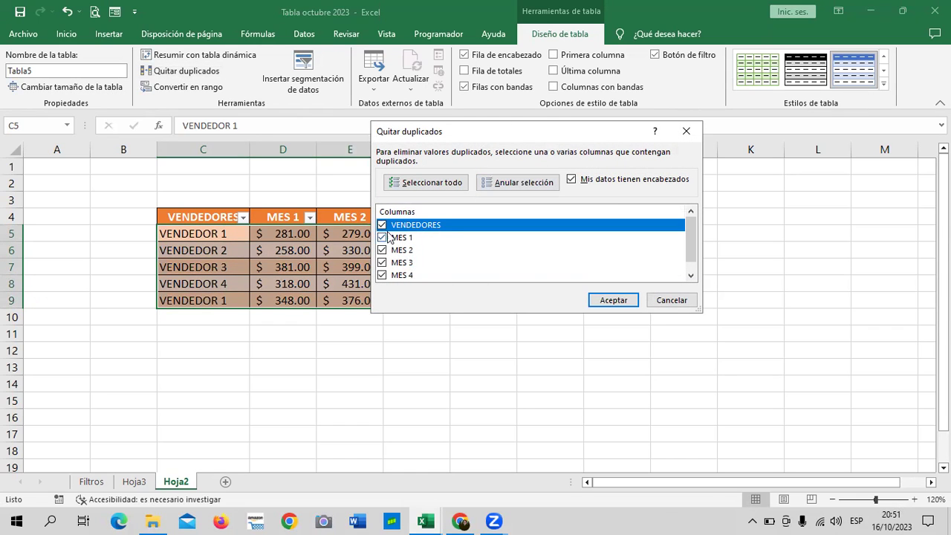
left_click(612, 301)
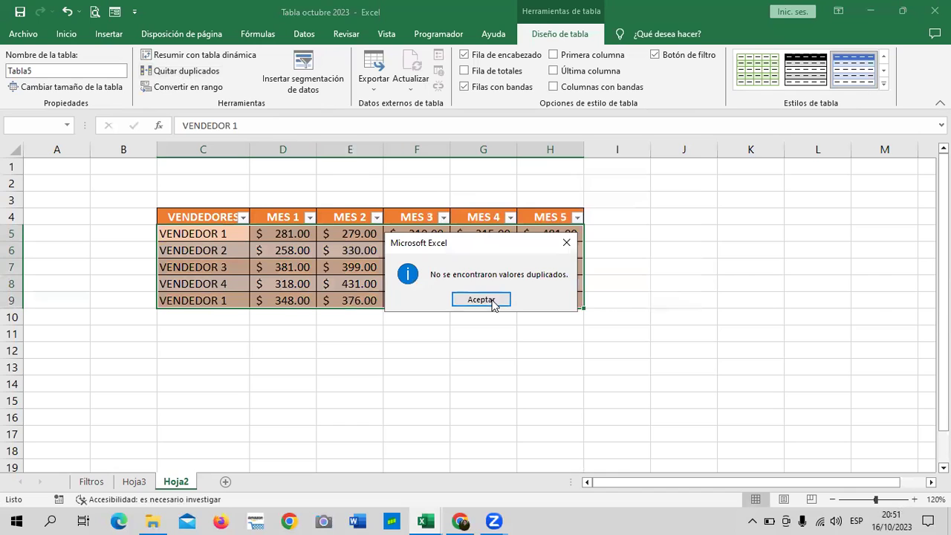
left_click(492, 301)
left_click(216, 300)
left_click(219, 235)
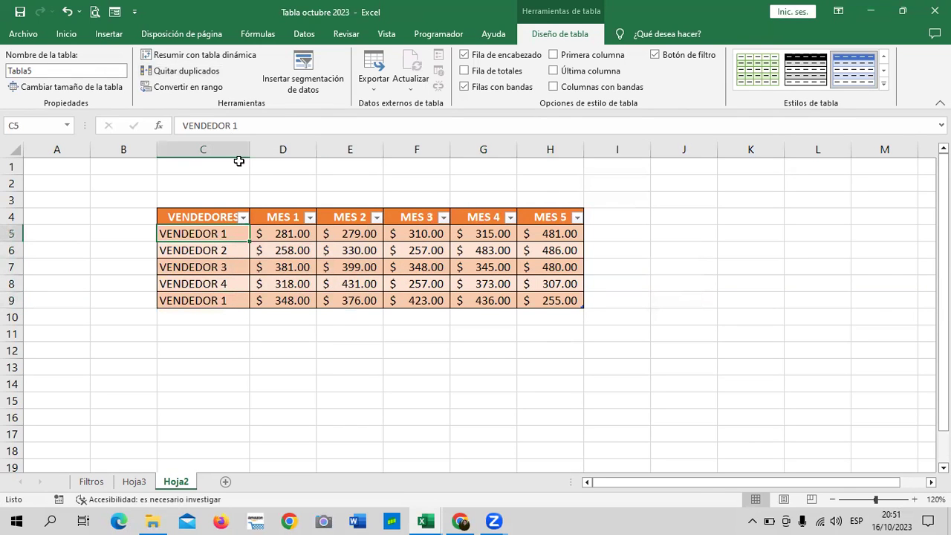
Remove duplicate rows from Tabla5 checking only VENDEDORES, leaving four unique vendors.
left_click(179, 72)
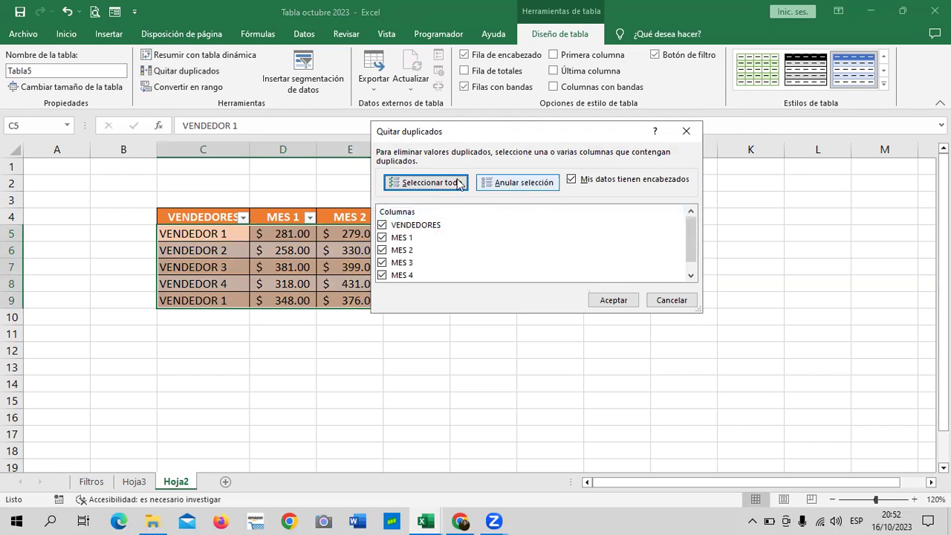
left_click(490, 186)
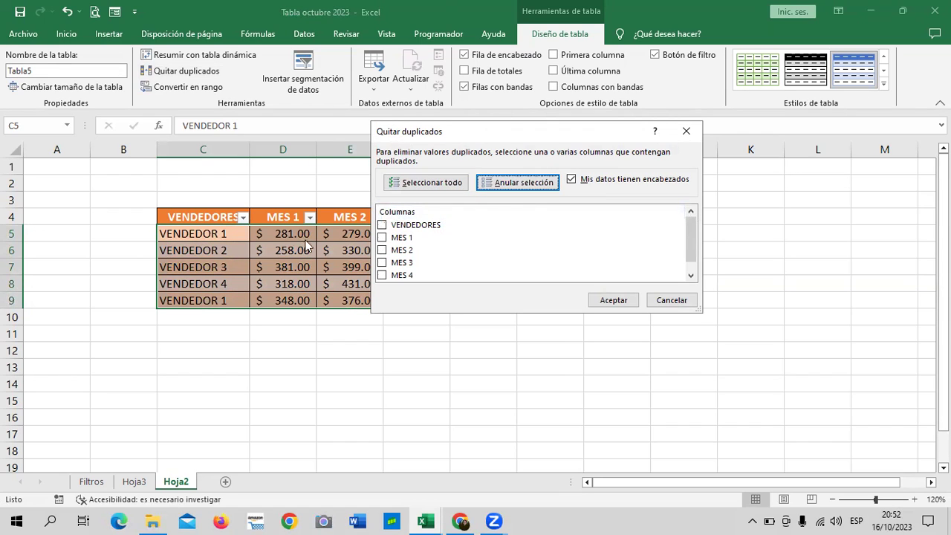
left_click(383, 225)
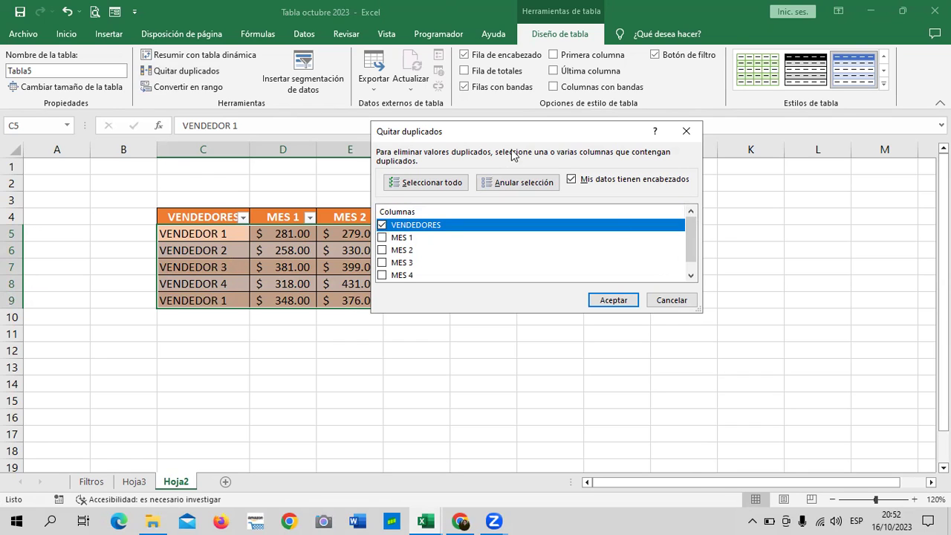
left_click_drag(606, 130, 674, 120)
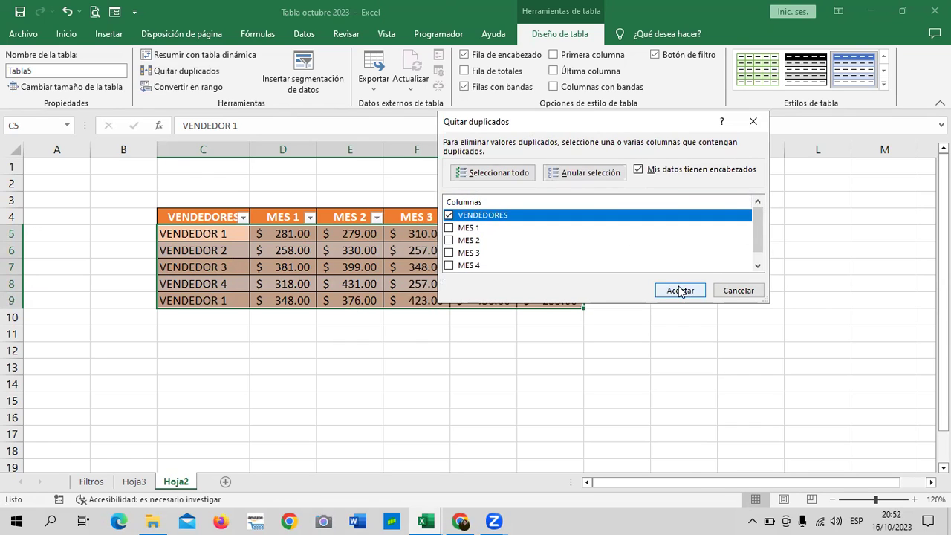
left_click(681, 290)
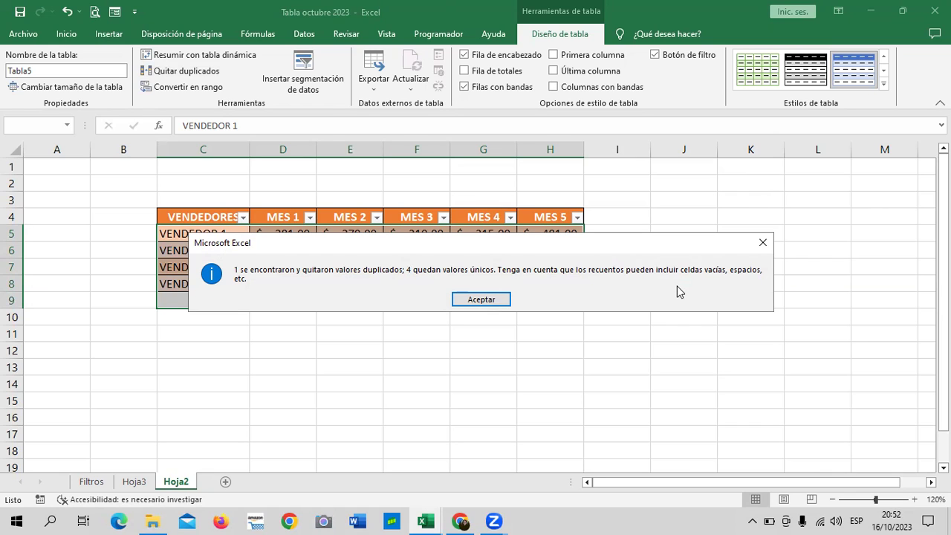
left_click(483, 299)
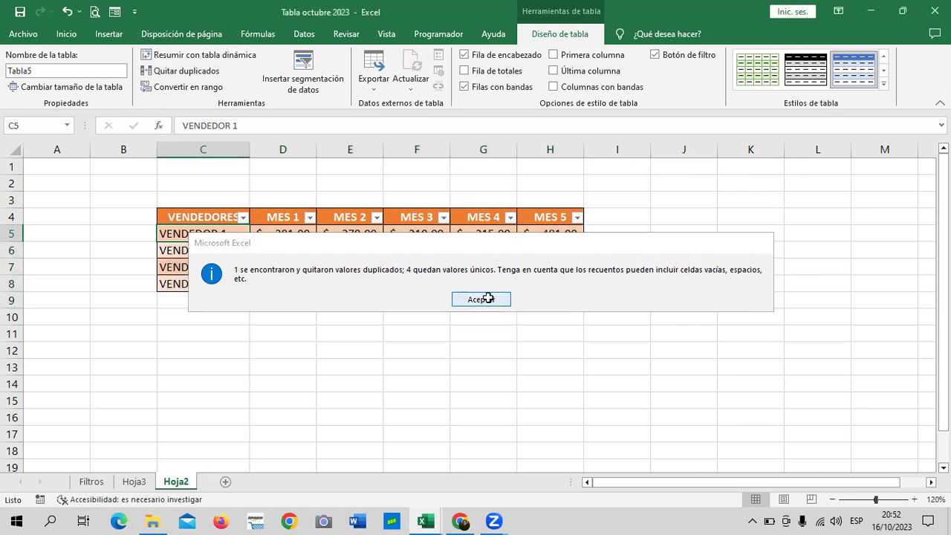
left_click(617, 313)
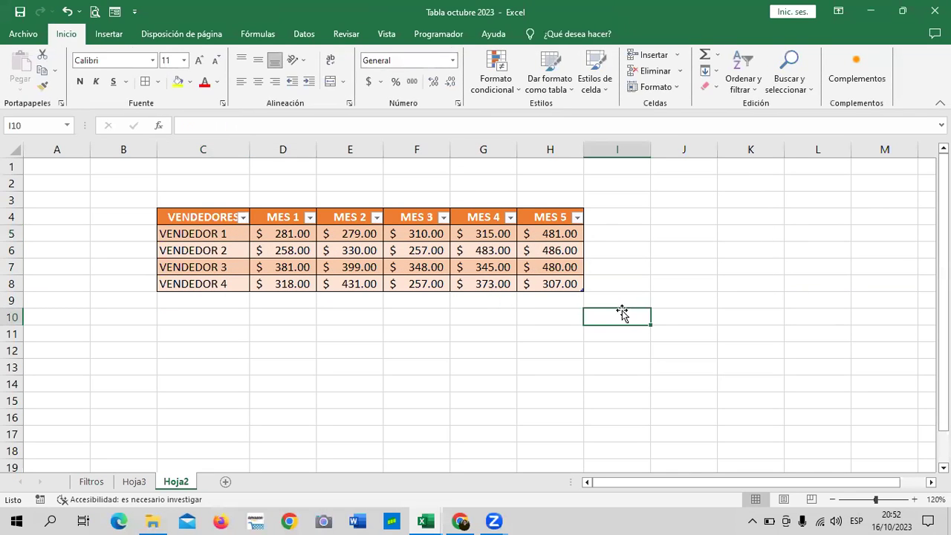
Undo the duplicate removal to bring back the fifth sales row 9.
left_click(571, 286)
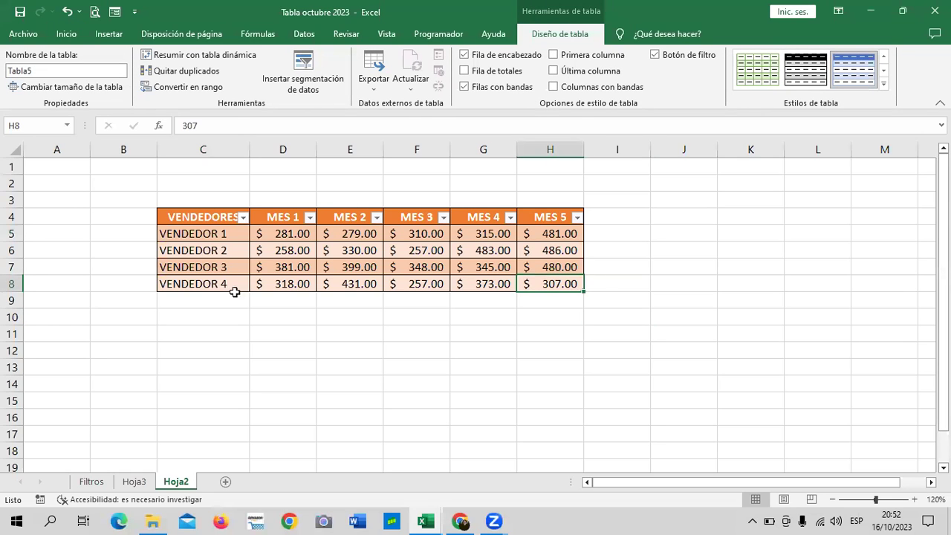
left_click_drag(218, 299, 527, 296)
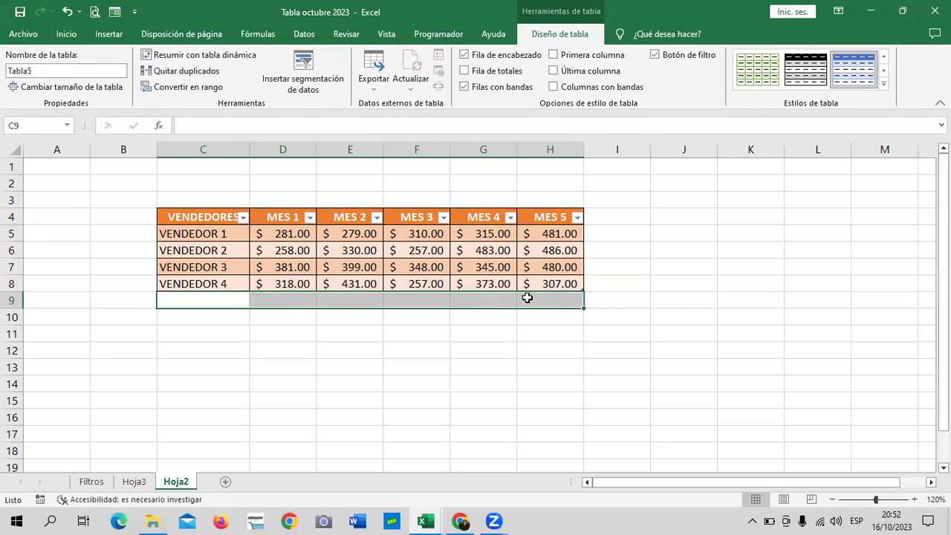
left_click(193, 299)
left_click(297, 306)
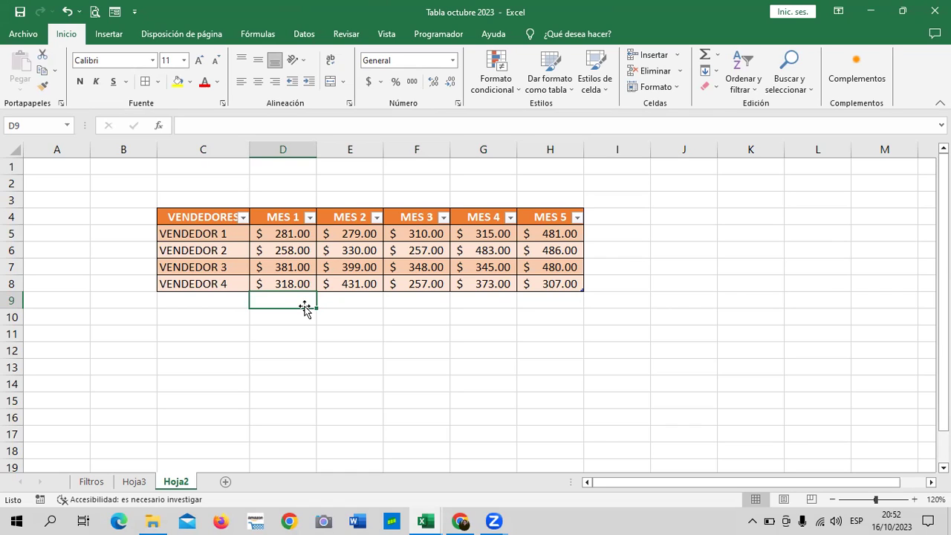
left_click(190, 301)
left_click_drag(259, 301, 543, 303)
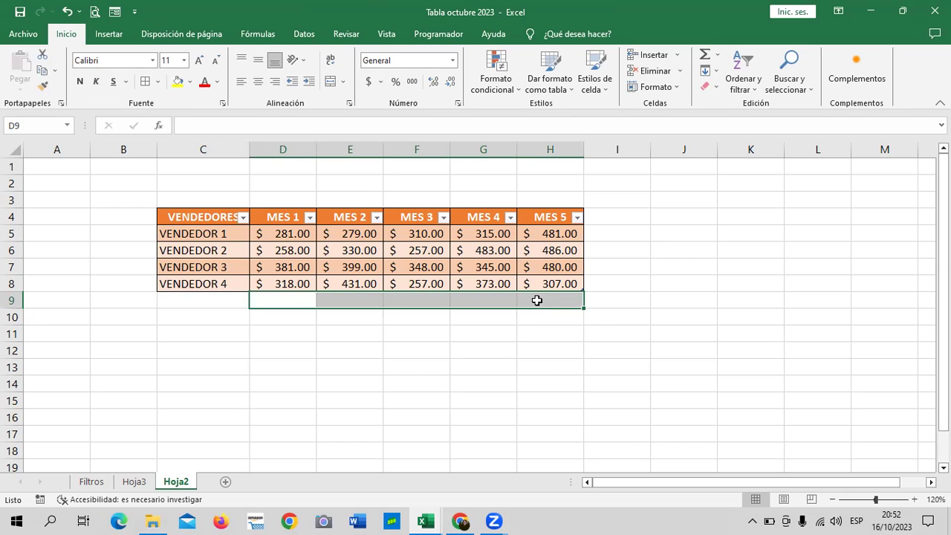
left_click(424, 271)
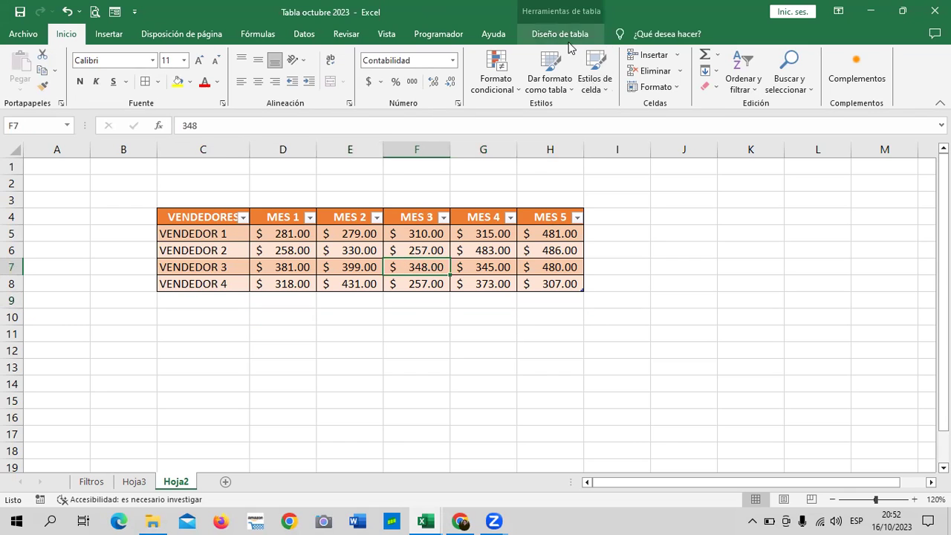
left_click(569, 37)
left_click(330, 248)
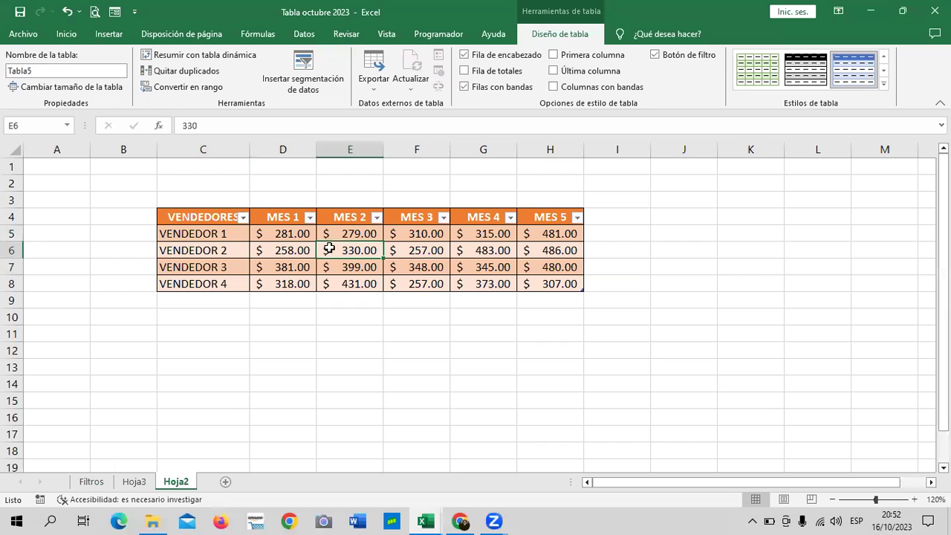
left_click(67, 11)
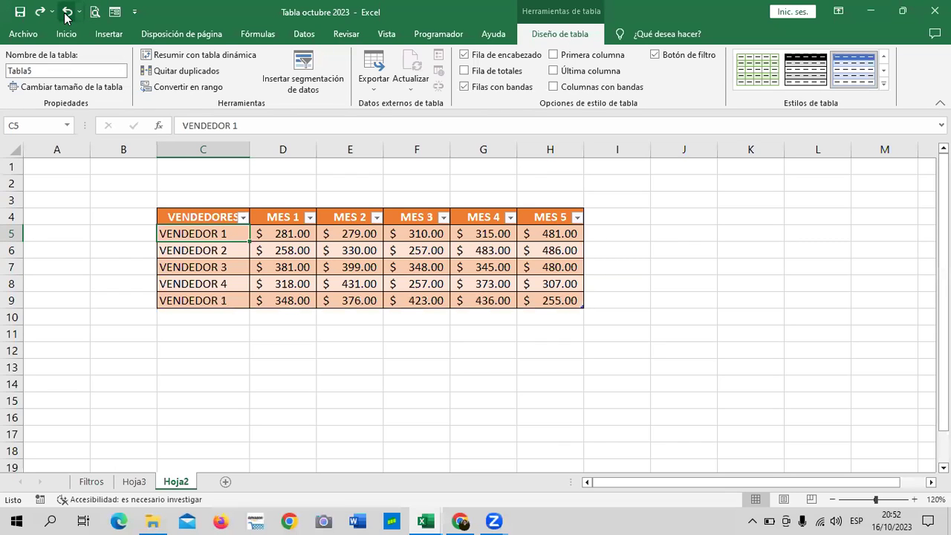
Rename C9 to VENDEDOR 5 and C8 to VENDEDOR 3.
left_click(427, 344)
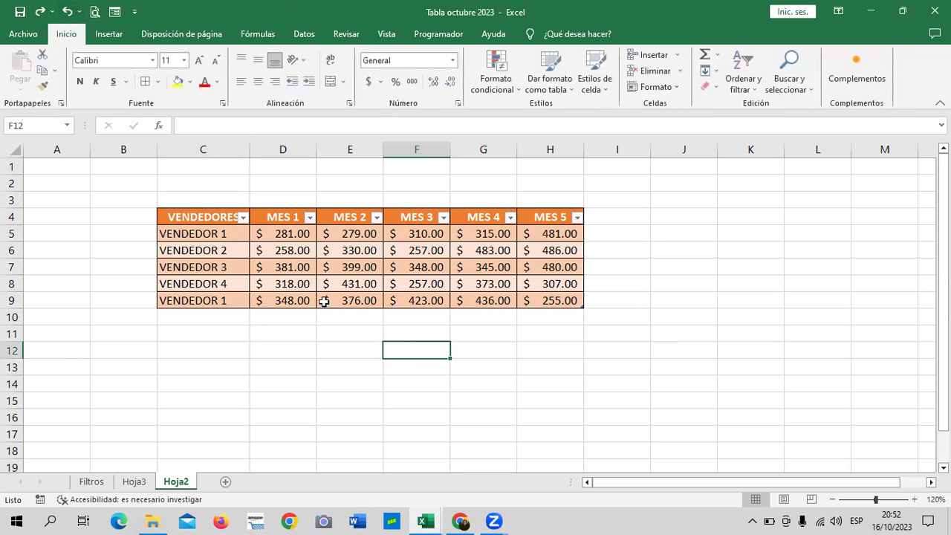
left_click(237, 300)
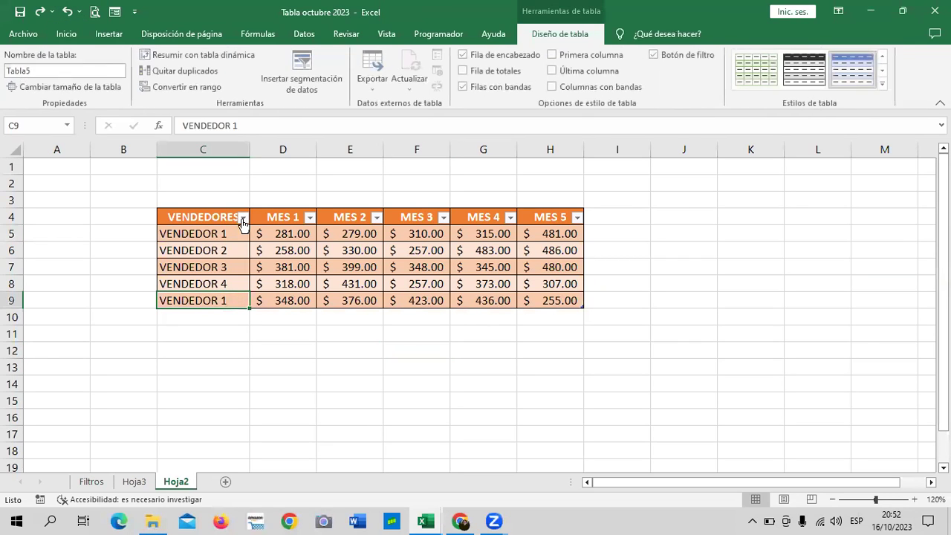
left_click(246, 125)
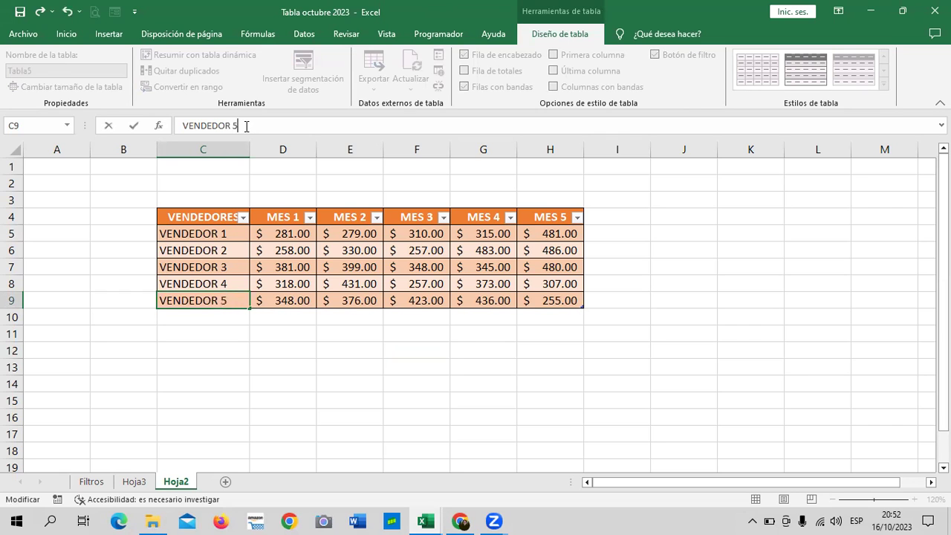
key("Return")
left_click(230, 286)
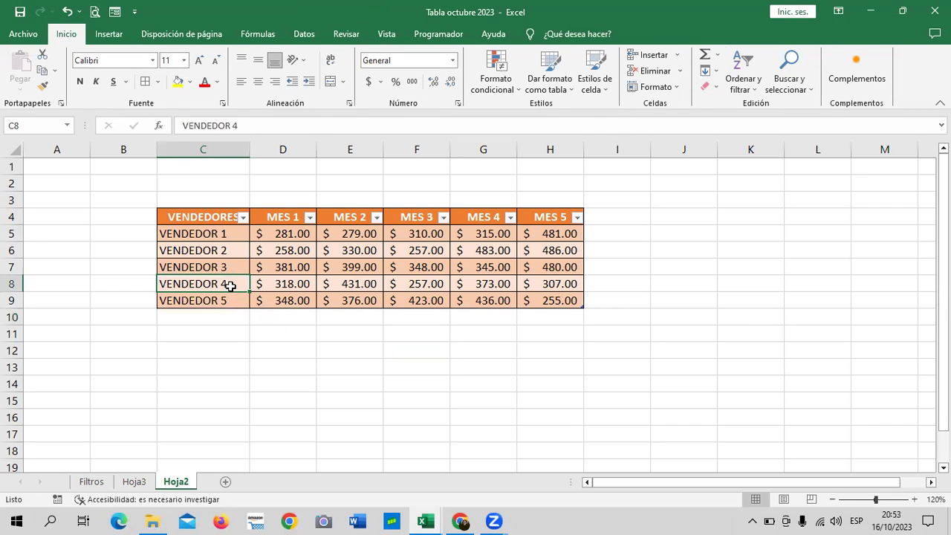
double_click(230, 286)
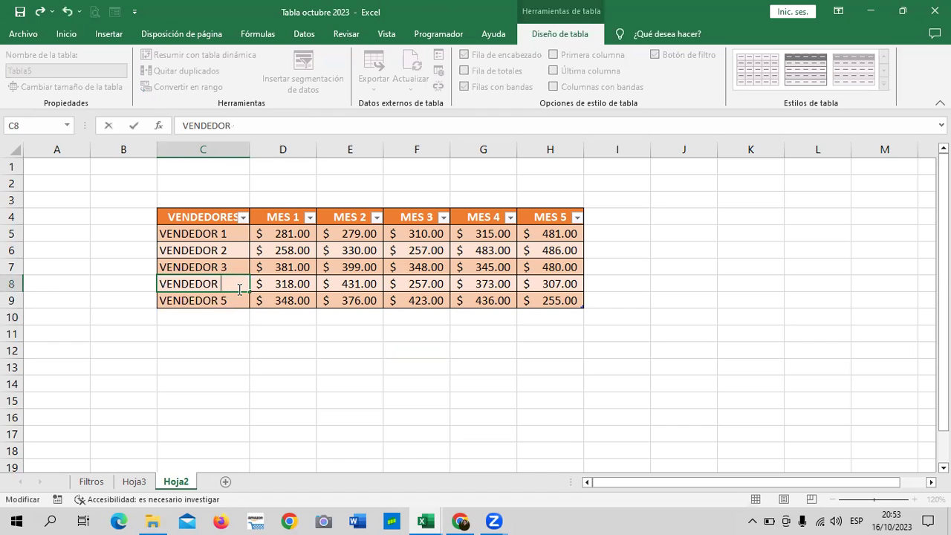
type("3")
key("Return")
Compare rows 7 and 8, both now VENDEDOR 3, and open Quitar duplicados.
left_click(545, 317)
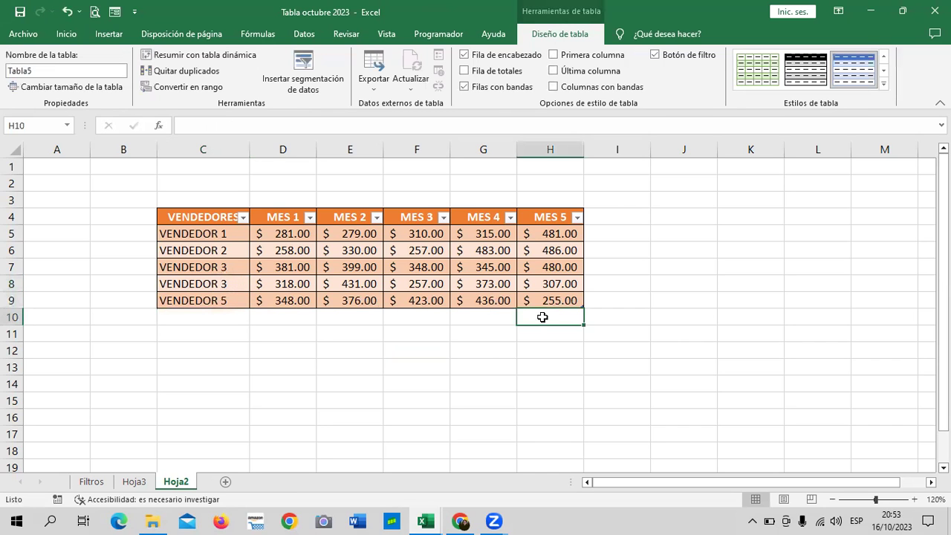
left_click(372, 251)
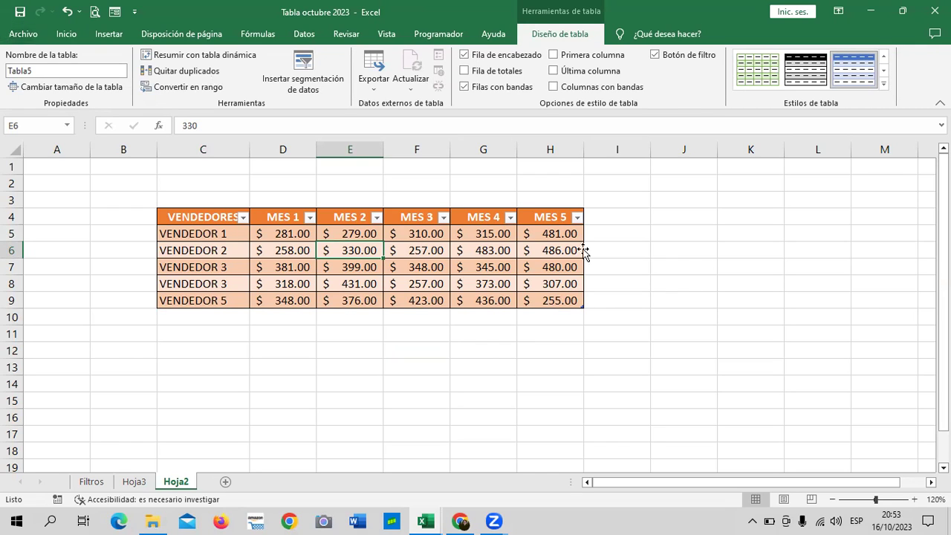
left_click(544, 284)
left_click(494, 269)
left_click(492, 284)
left_click(417, 269)
left_click(411, 286)
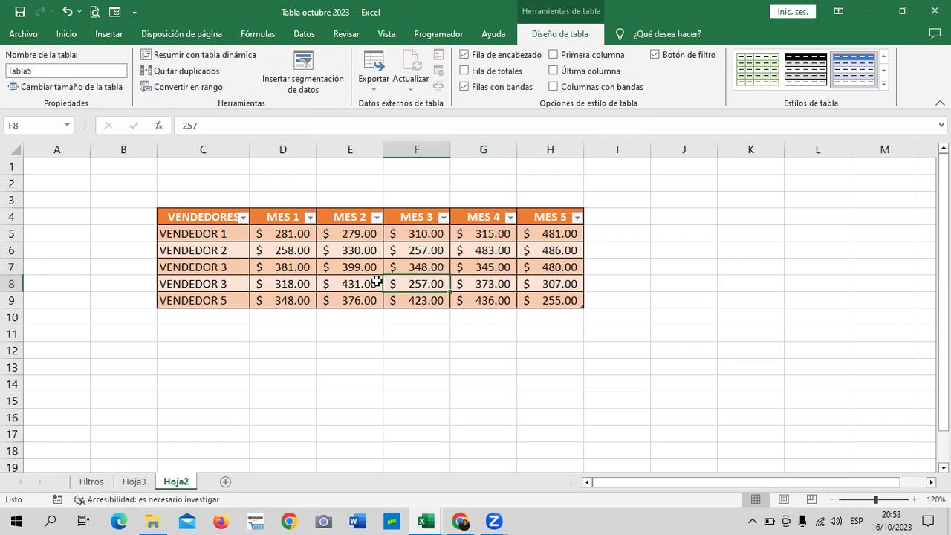
left_click(223, 283)
left_click(224, 266)
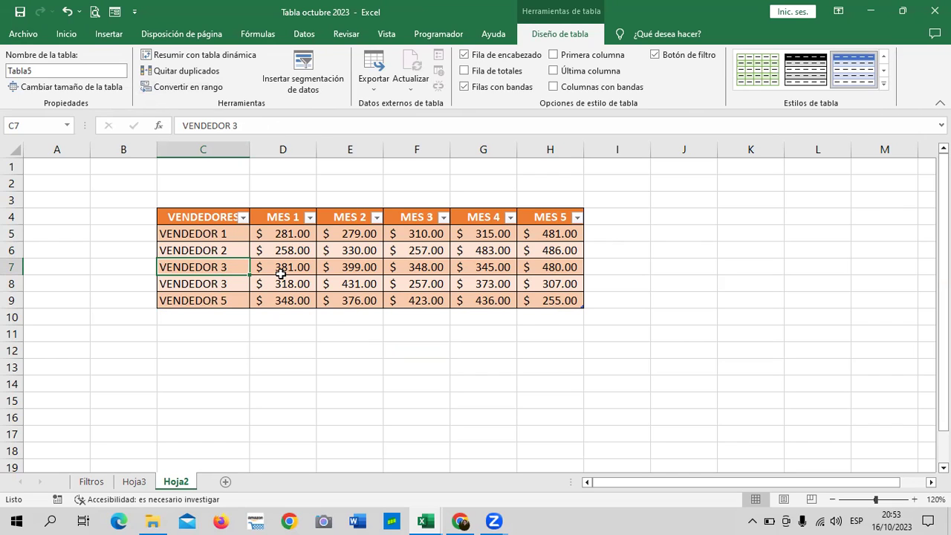
left_click(286, 269)
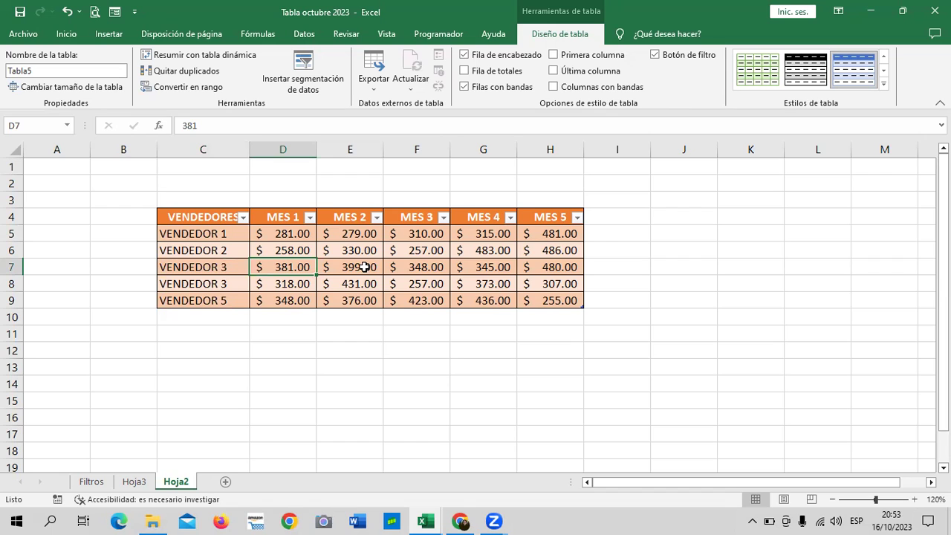
left_click(294, 282)
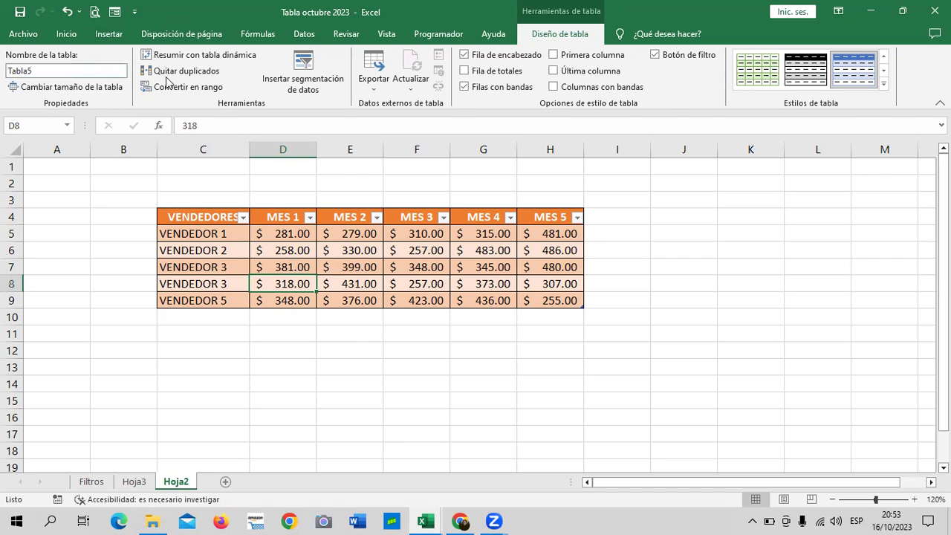
left_click(180, 70)
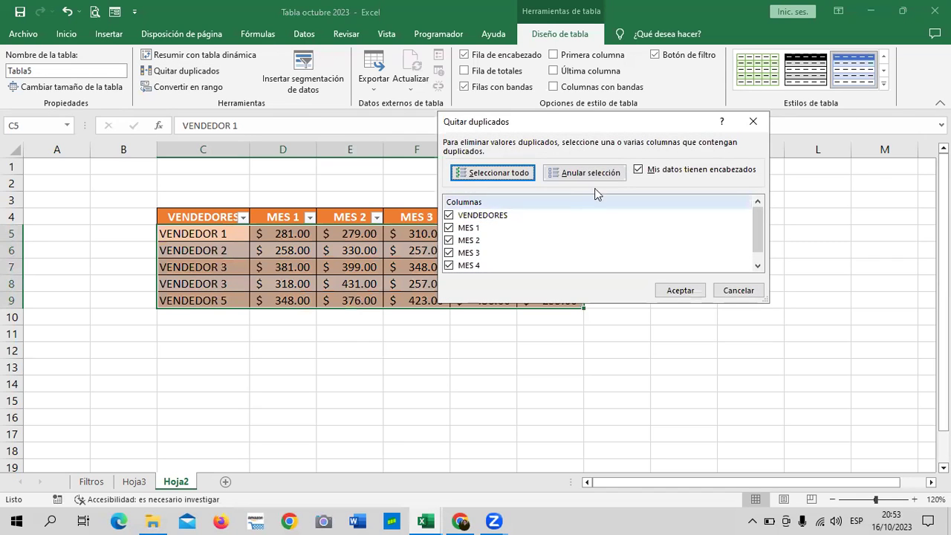
Remove duplicates by the VENDEDORES column only, deleting the second VENDEDOR 3 row.
left_click(599, 174)
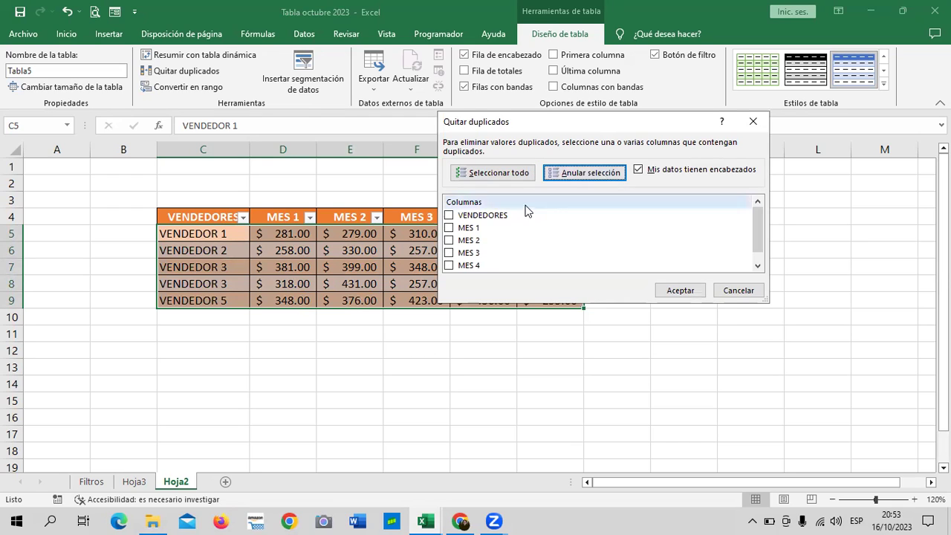
left_click(449, 215)
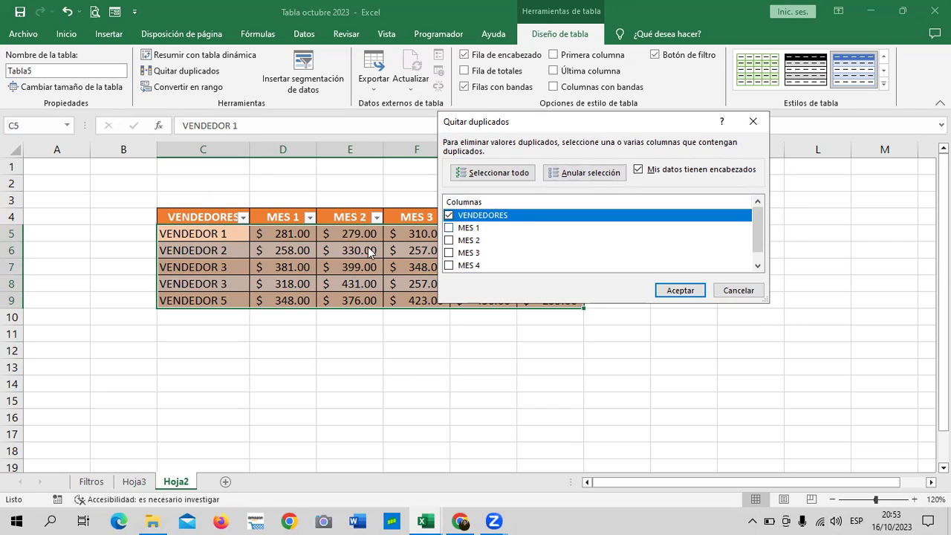
left_click(678, 290)
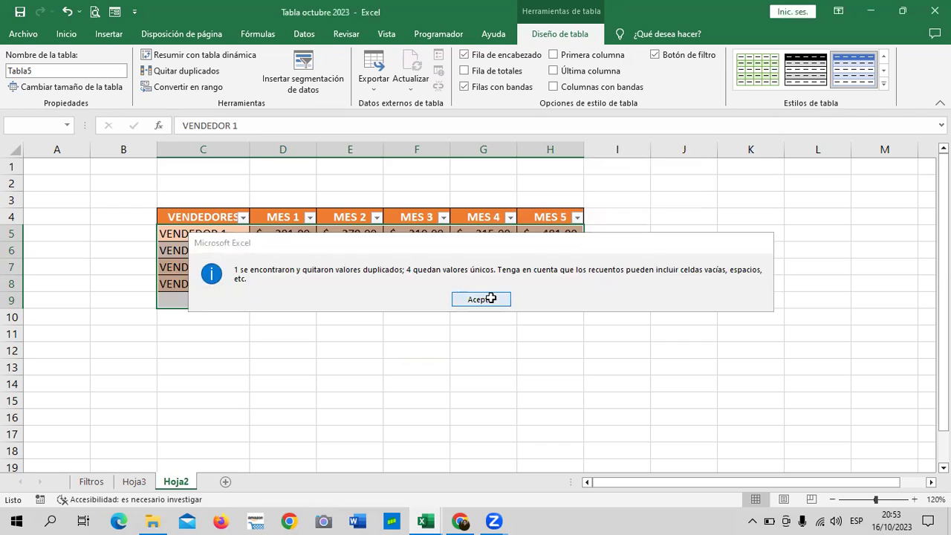
left_click(491, 301)
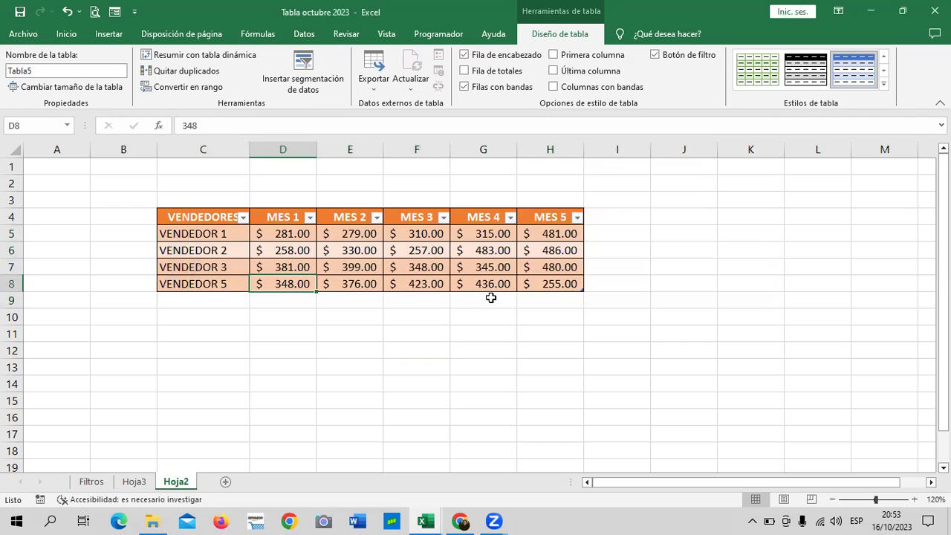
left_click(292, 269)
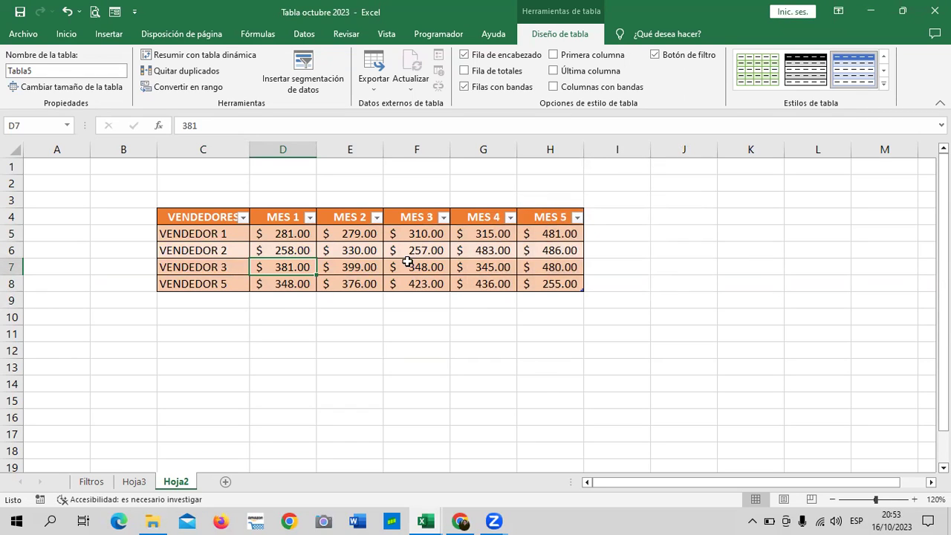
left_click(525, 266)
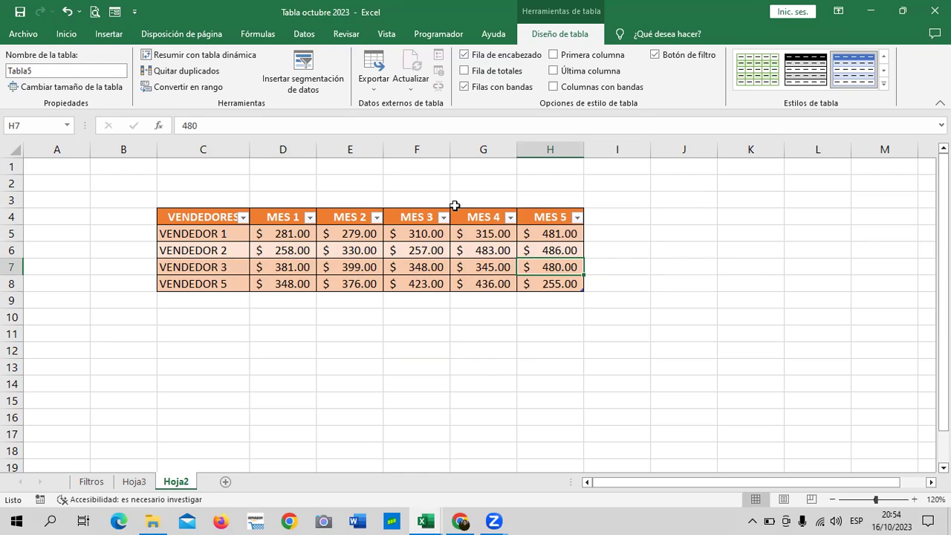
left_click(67, 12)
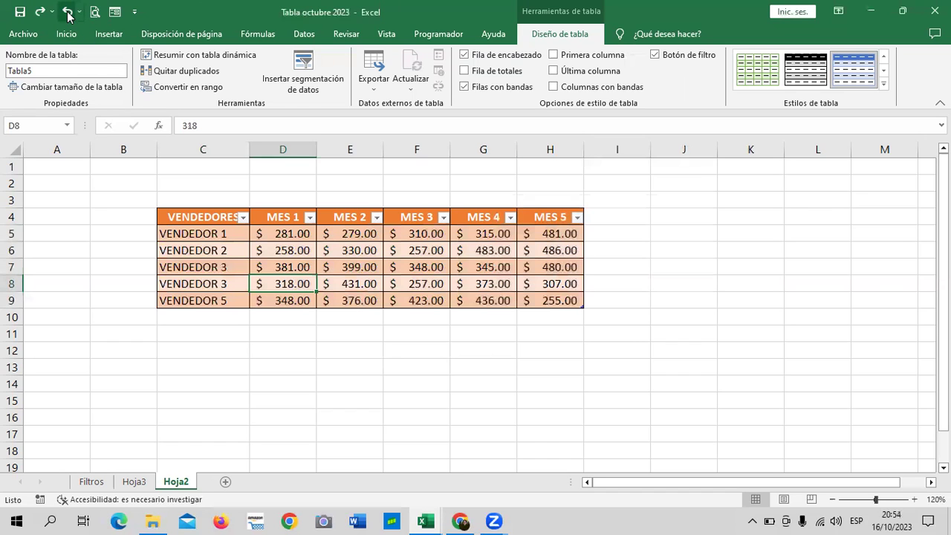
double_click(226, 285)
key("BackSpace")
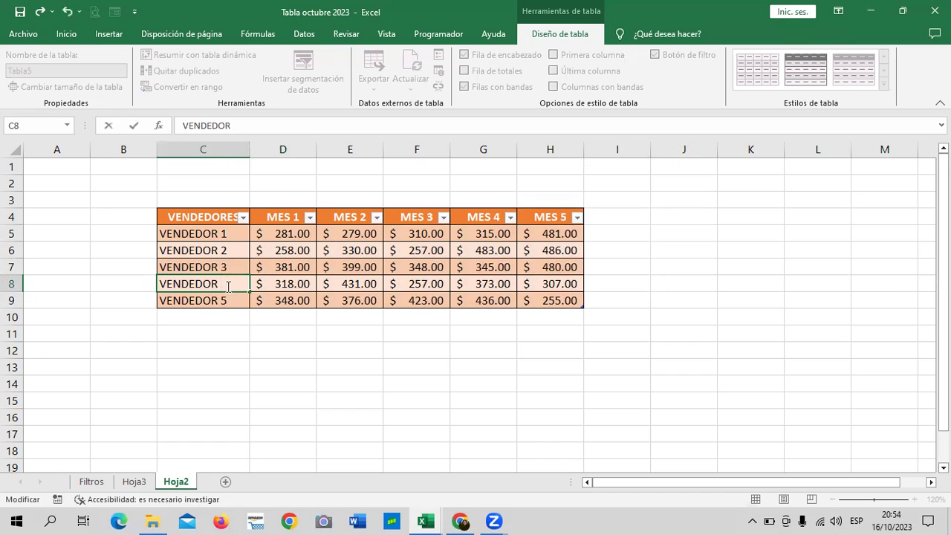
type("4")
key("Return")
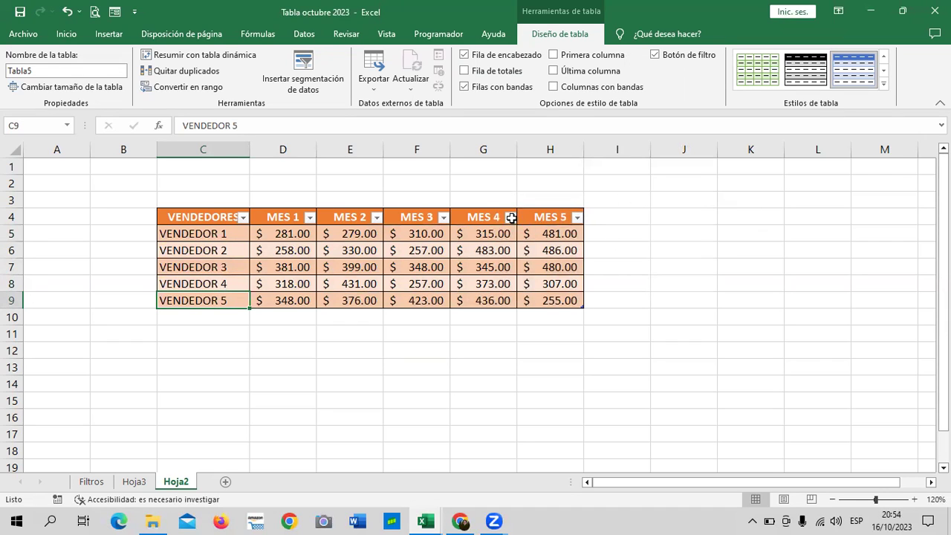
Edit the G4 header MES 4, which Excel renames MES 32.
left_click(474, 212)
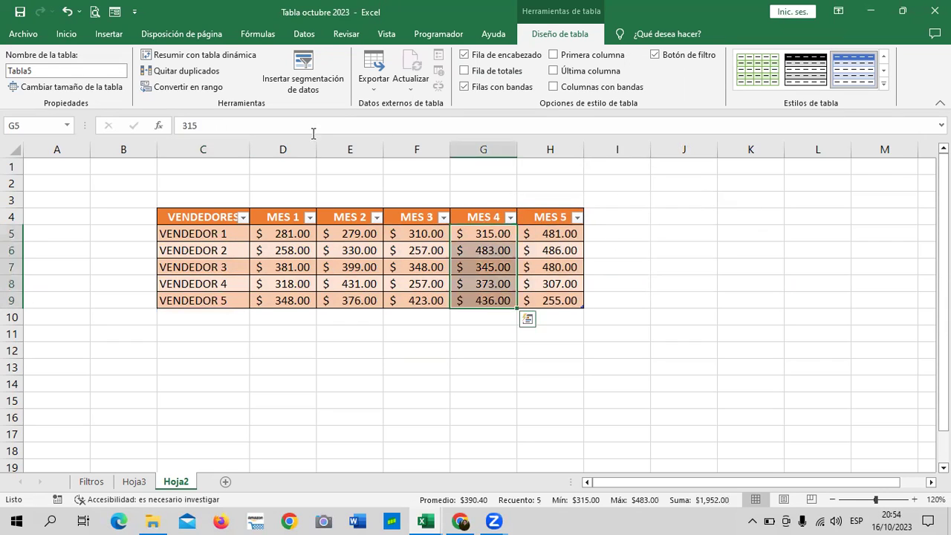
left_click(481, 217)
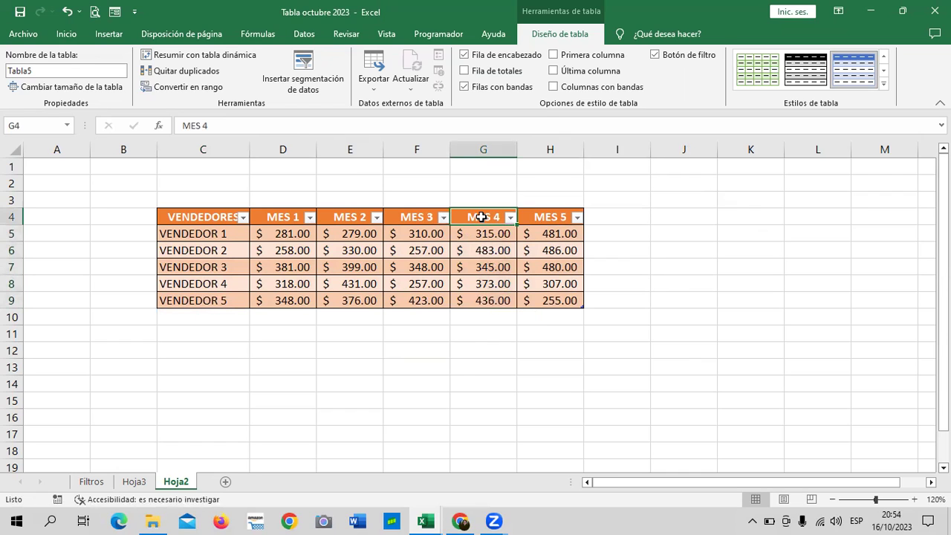
left_click(337, 124)
key("BackSpace")
type("32")
key("Return")
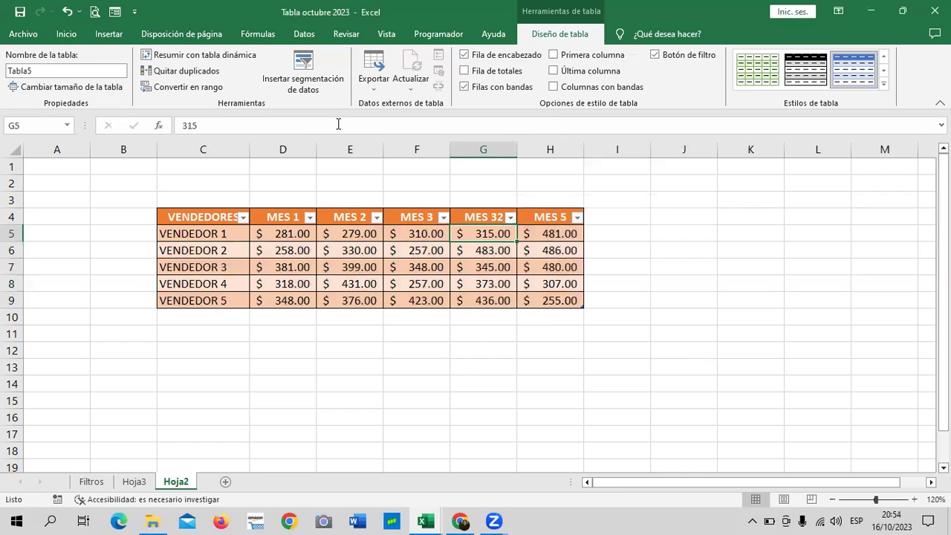
left_click(471, 215)
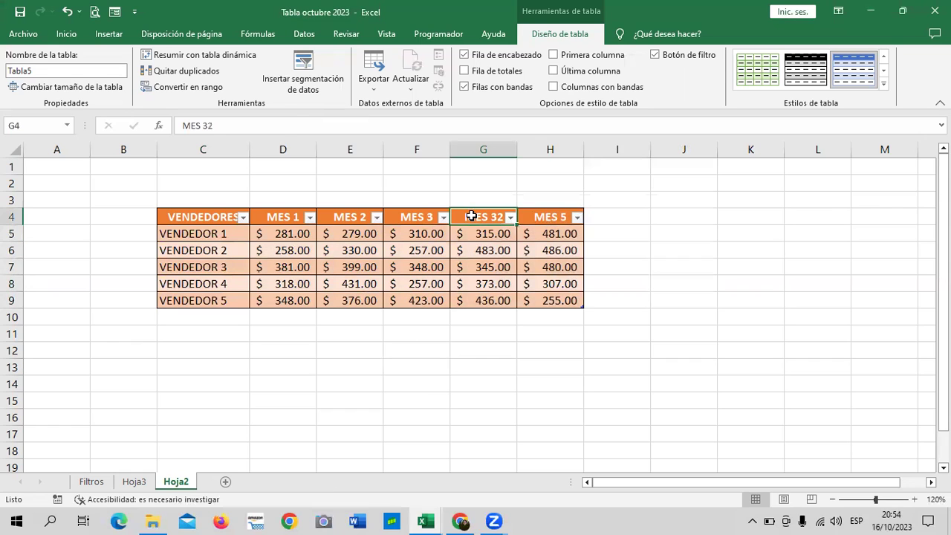
left_click(284, 126)
key("Return")
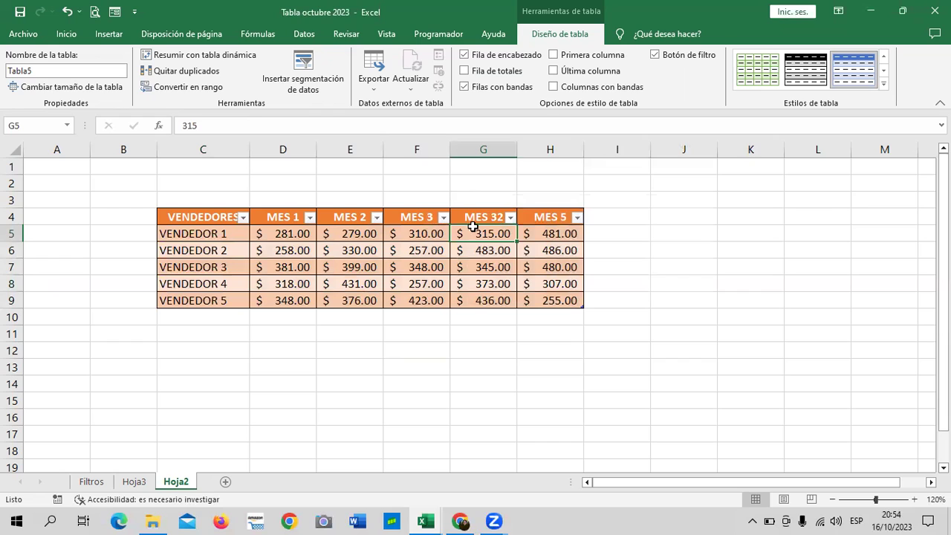
Edit the G4 header again and switch off the table's filter buttons.
left_click(473, 217)
left_click(285, 127)
key("BackSpace")
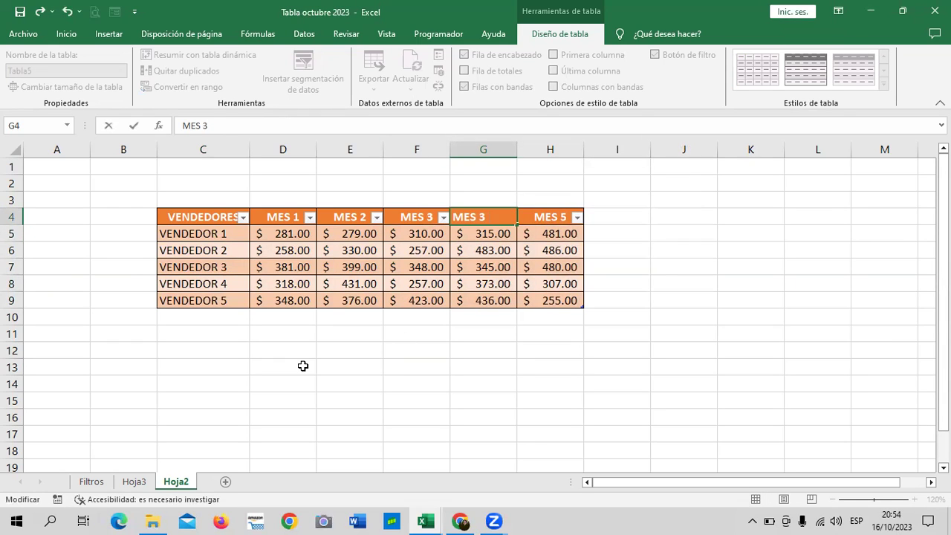
key("Return")
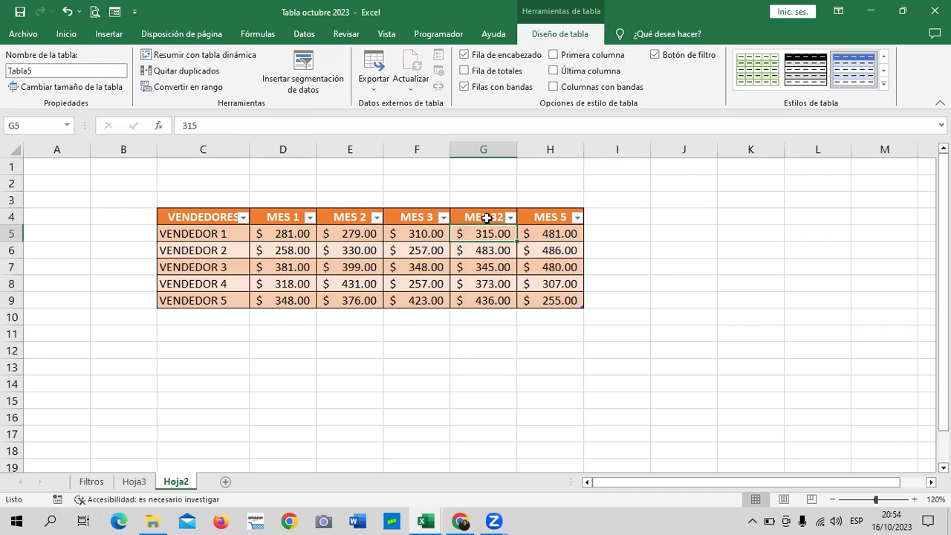
left_click(485, 217)
left_click(668, 54)
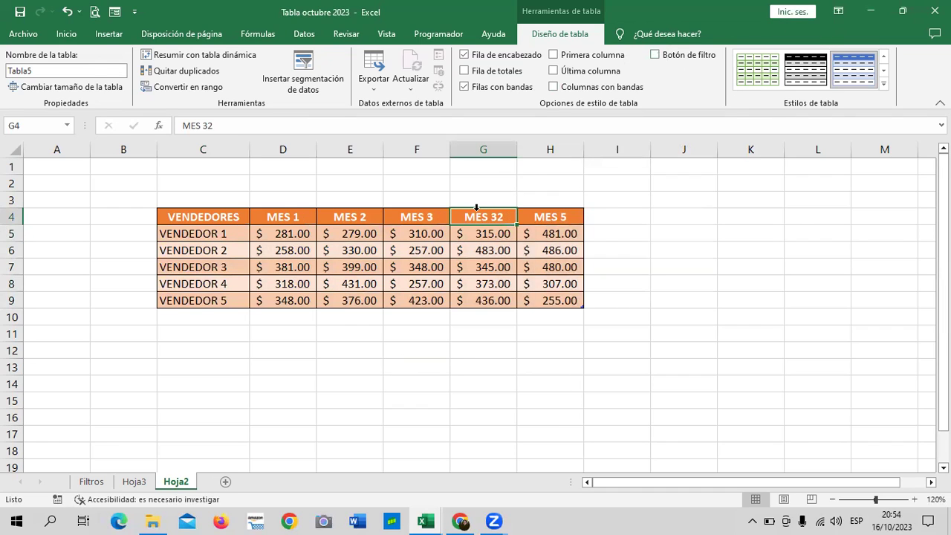
Change the G4 header back to MES 4.
left_click(344, 125)
key("BackSpace")
left_click(365, 216)
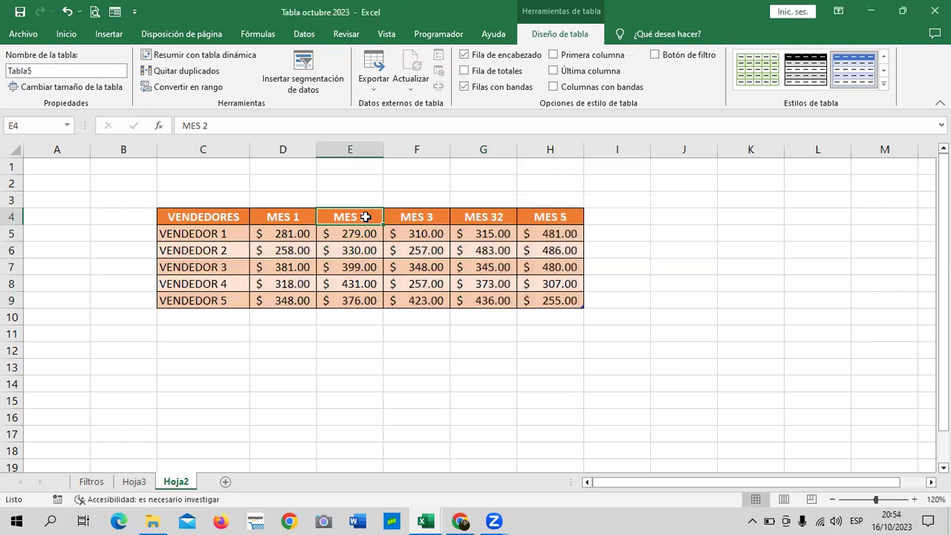
left_click(495, 216)
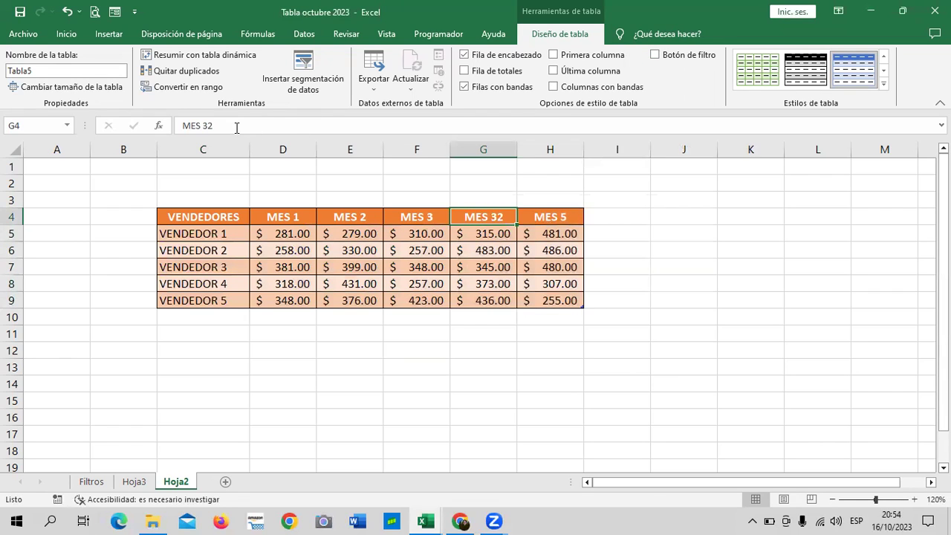
left_click(276, 130)
key("BackSpace")
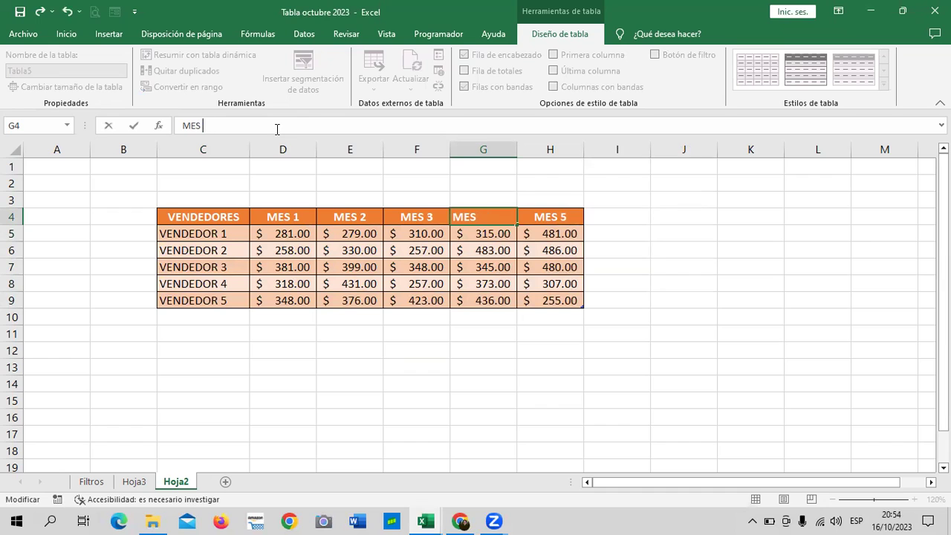
type("4")
key("Return")
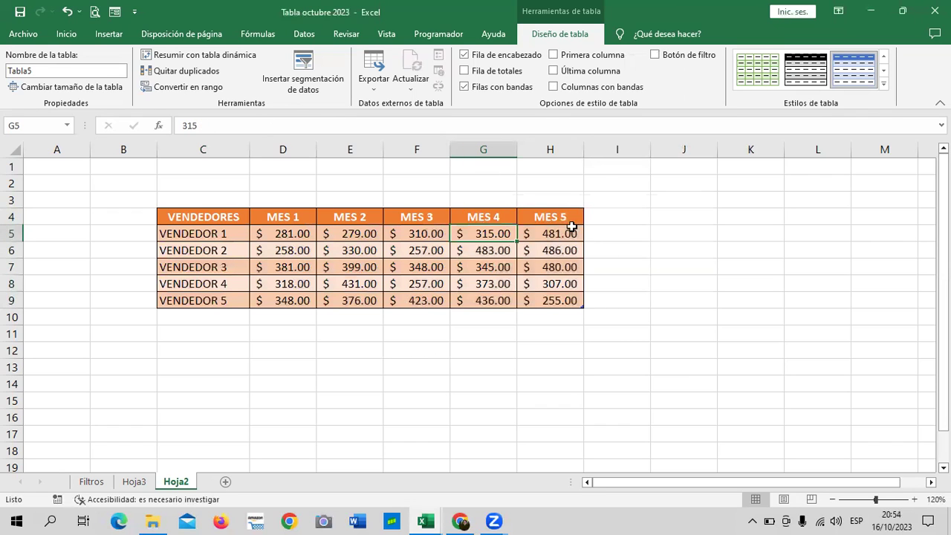
Edit the H4 header, which becomes MES 42, then restore it to MES 5.
left_click(567, 222)
left_click(356, 124)
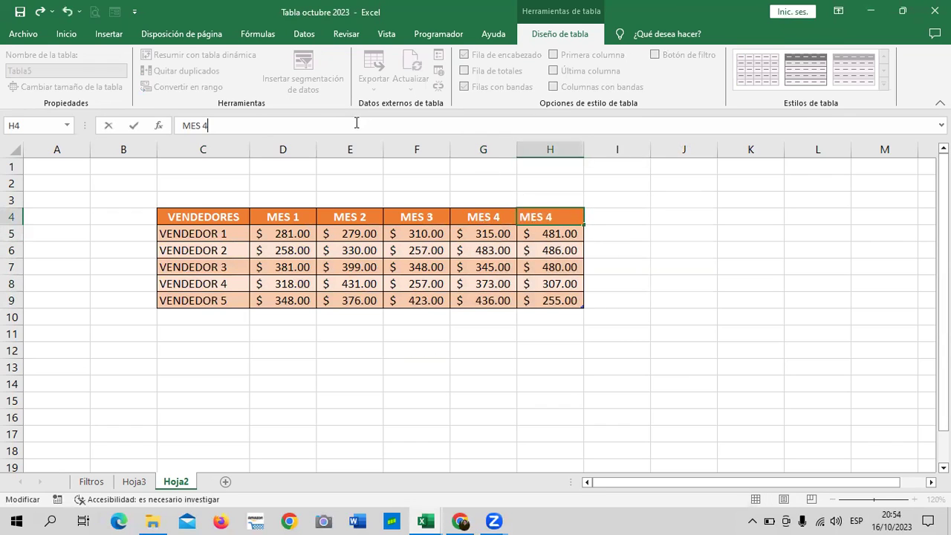
key("Return")
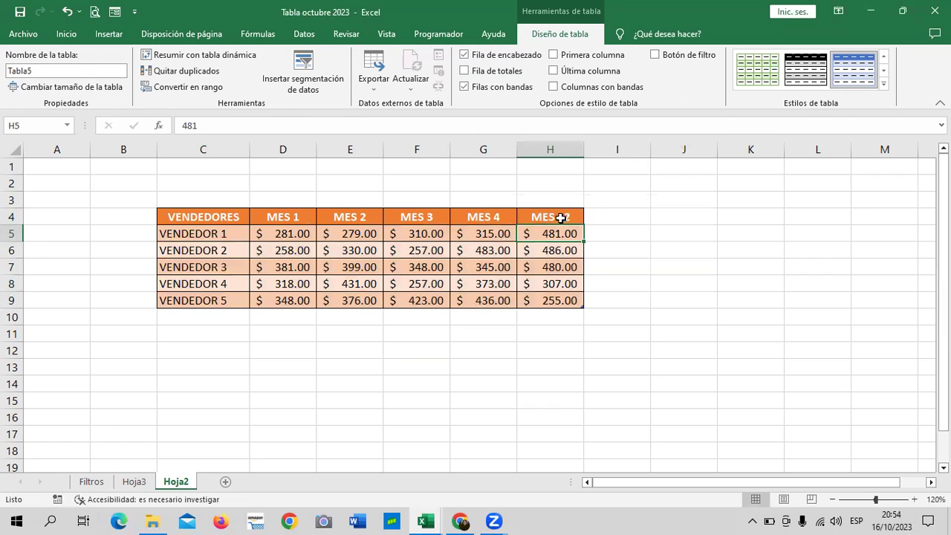
left_click(556, 217)
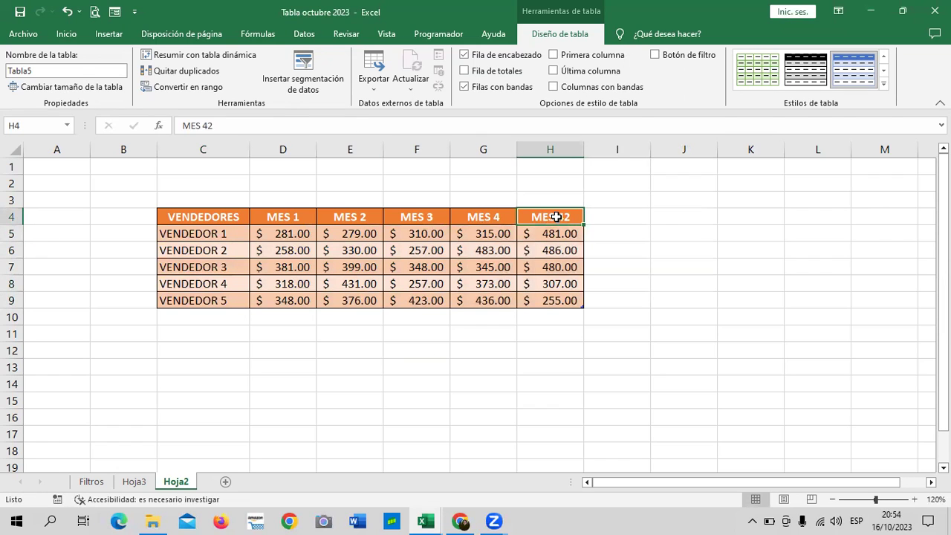
left_click(224, 129)
key("BackSpace")
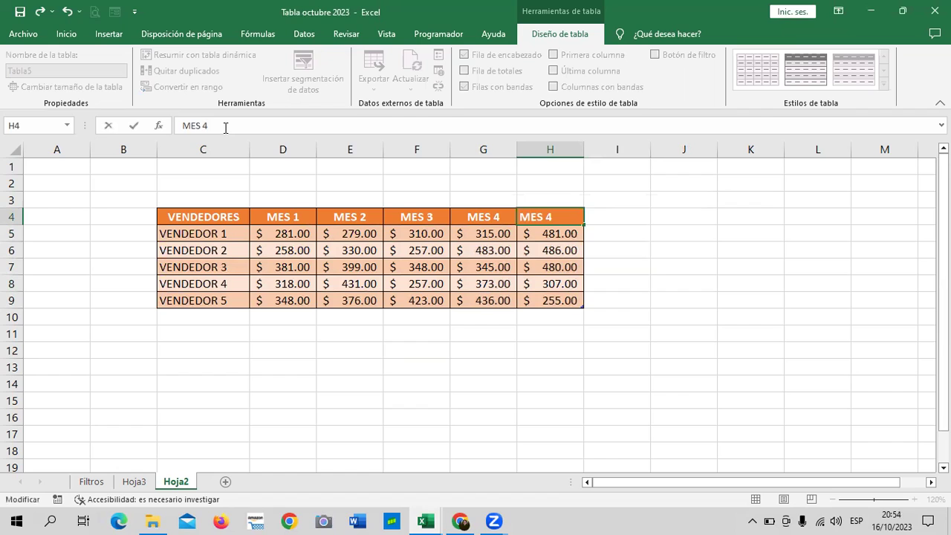
key("Return")
left_click(543, 216)
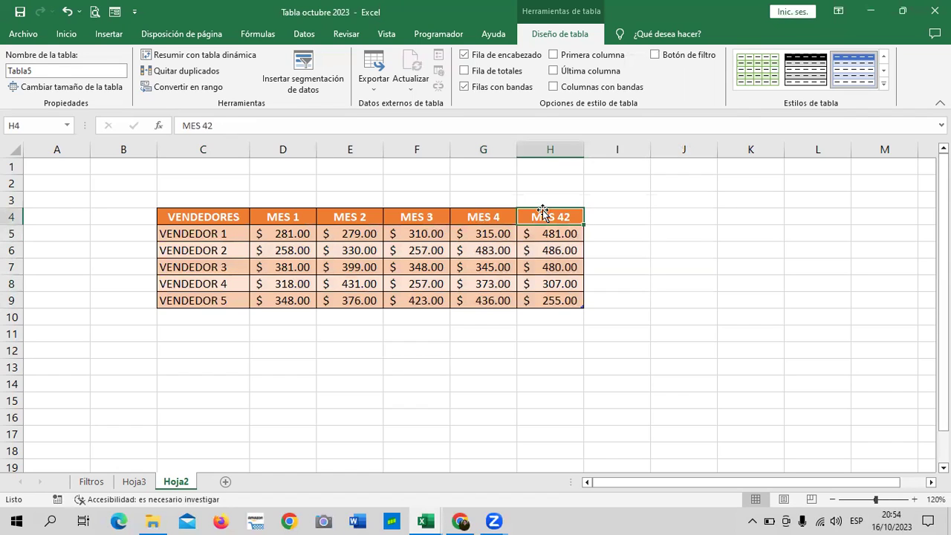
left_click(319, 127)
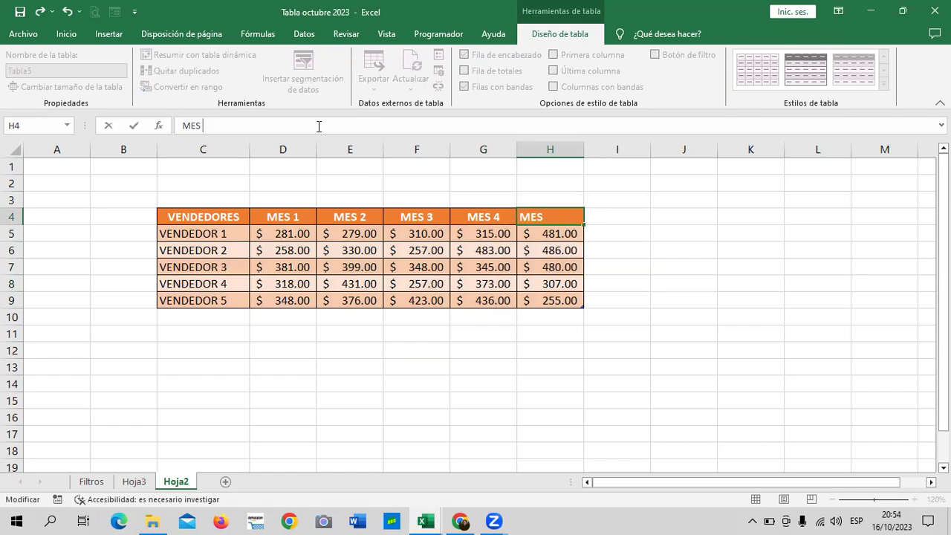
type("5")
key("Return")
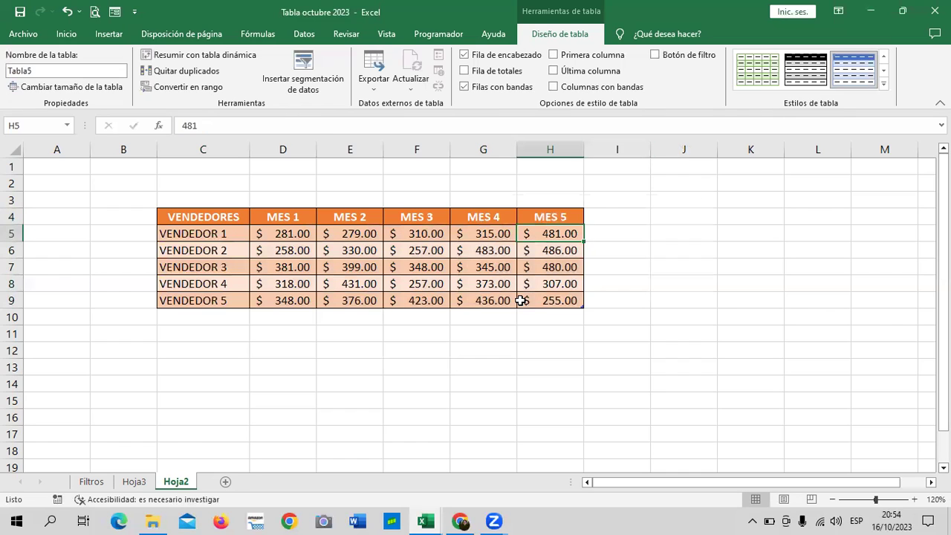
Open Quitar duplicados, clear all column selections, and close the dialog.
left_click(399, 264)
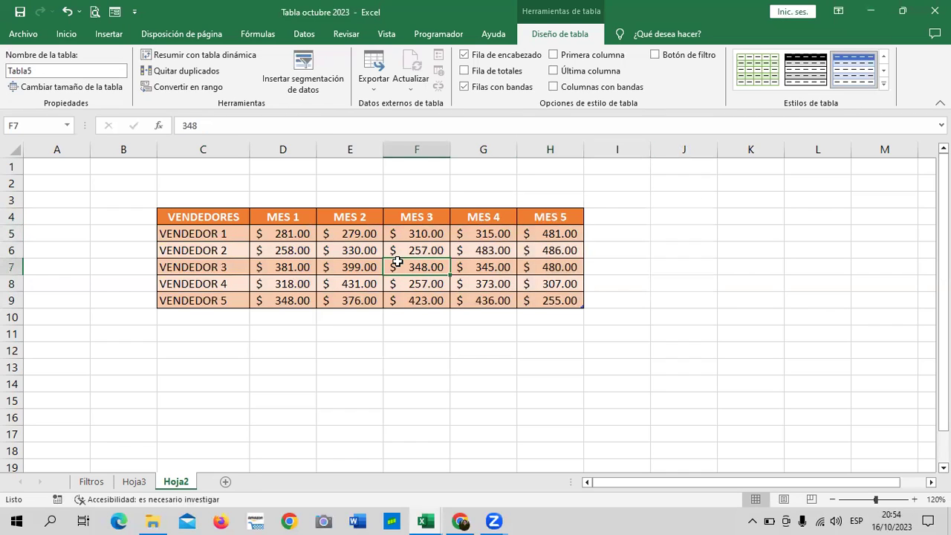
left_click(186, 70)
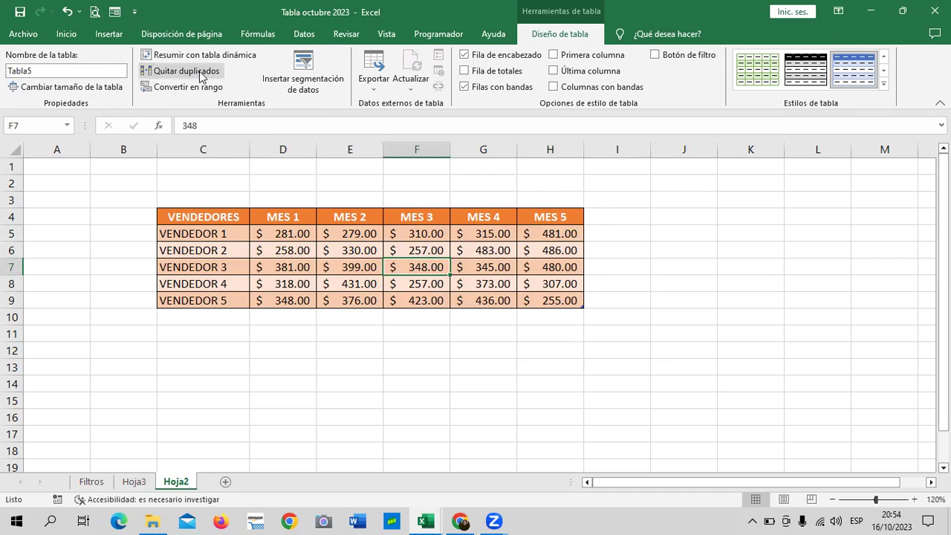
left_click(584, 177)
left_click(676, 290)
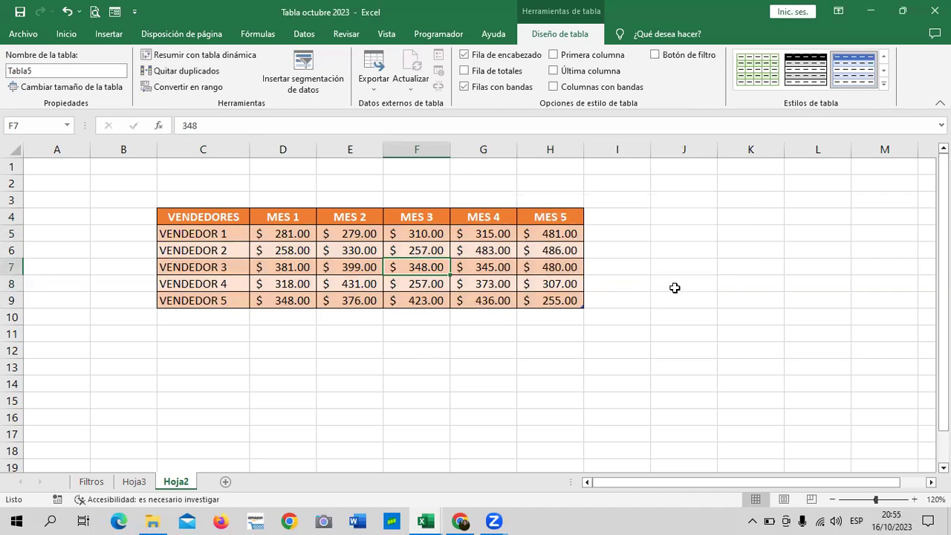
Rename the H4 header to MES 42 and edit it once more.
left_click(545, 215)
left_click(340, 128)
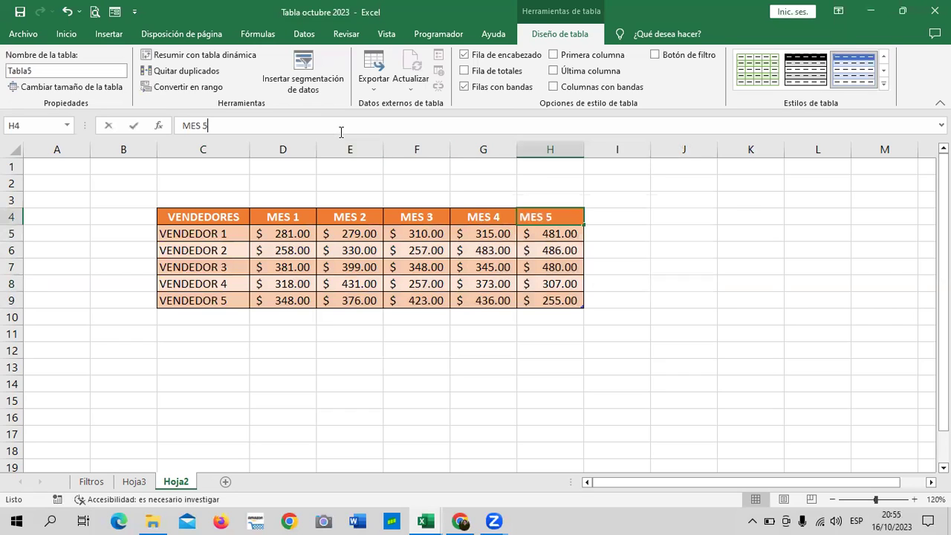
key("BackSpace")
type("42")
key("Return")
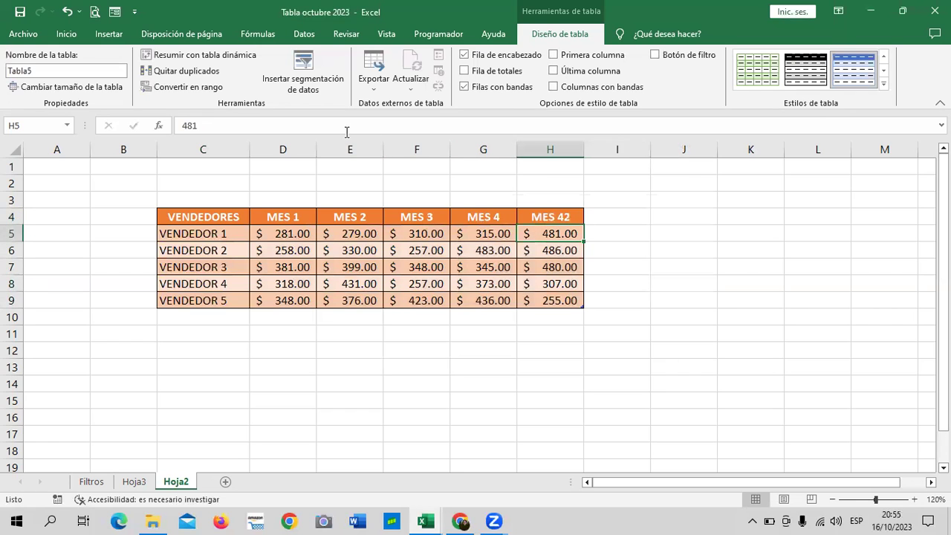
left_click(560, 221)
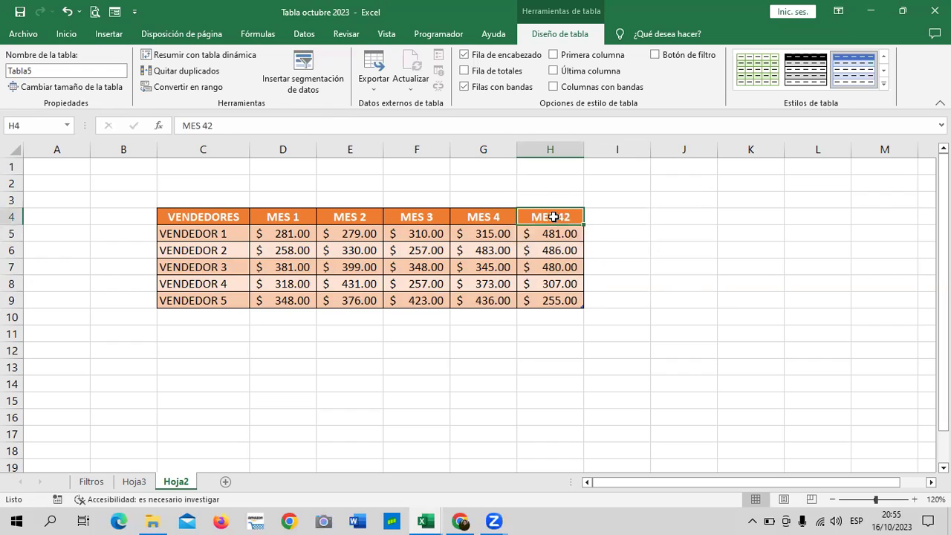
left_click(338, 124)
key("BackSpace")
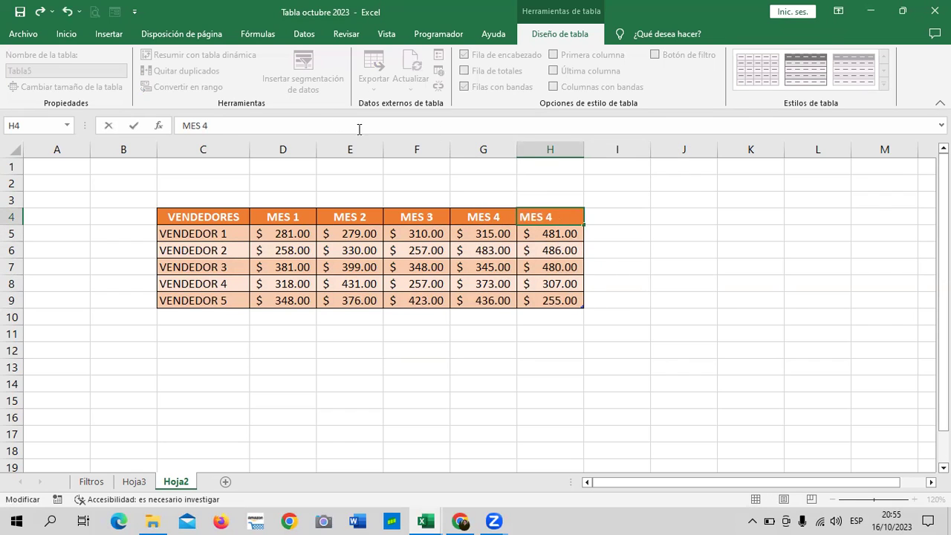
type("2")
left_click(472, 267)
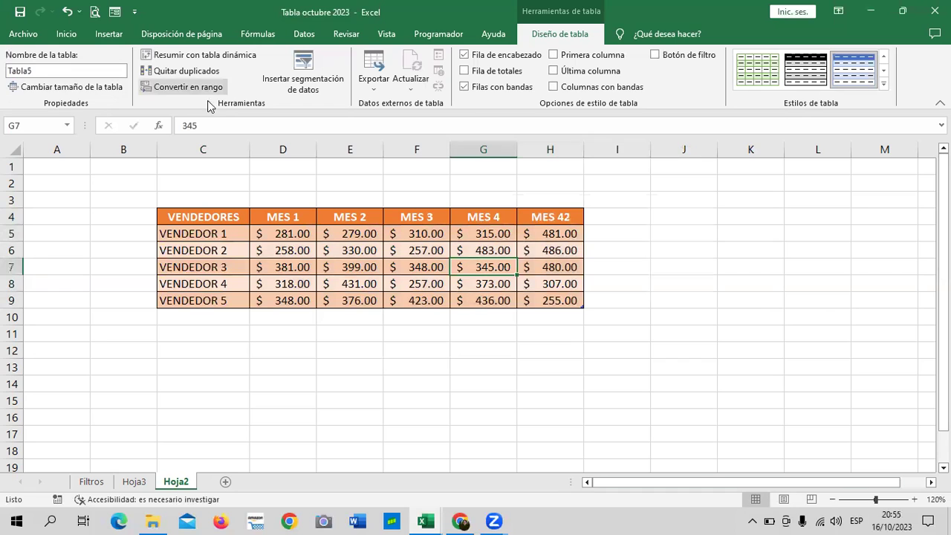
Convert the table to a normal range and set the H4 header to MES 4.
left_click(190, 87)
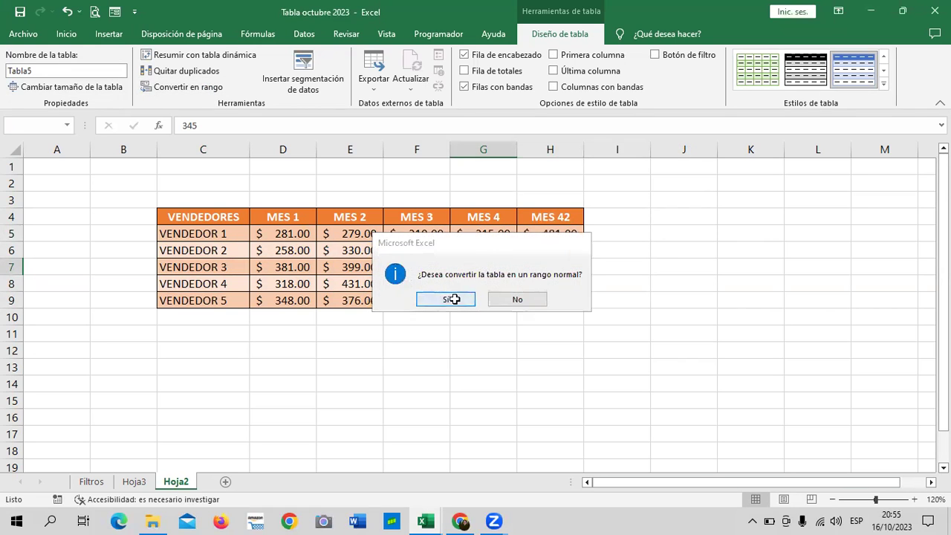
left_click(453, 299)
left_click(532, 219)
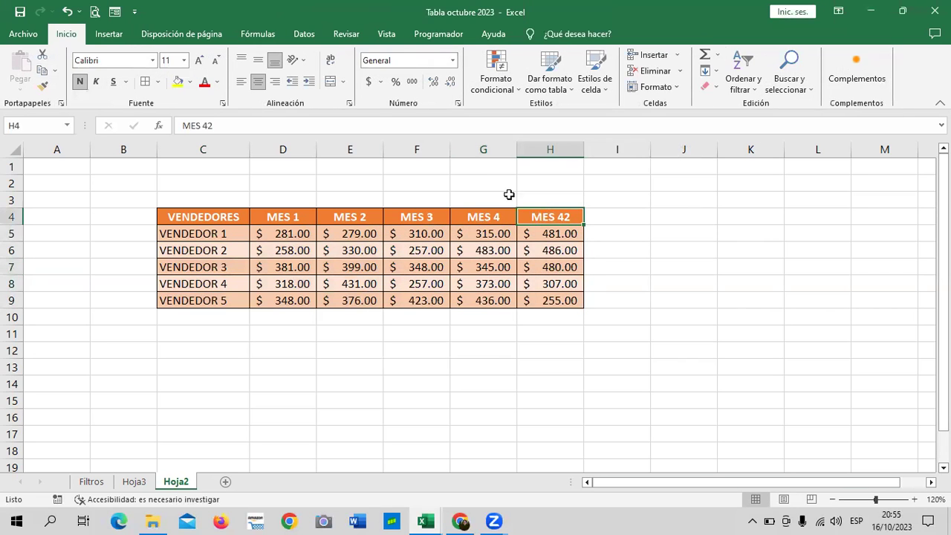
left_click(236, 128)
key("BackSpace")
key("Return")
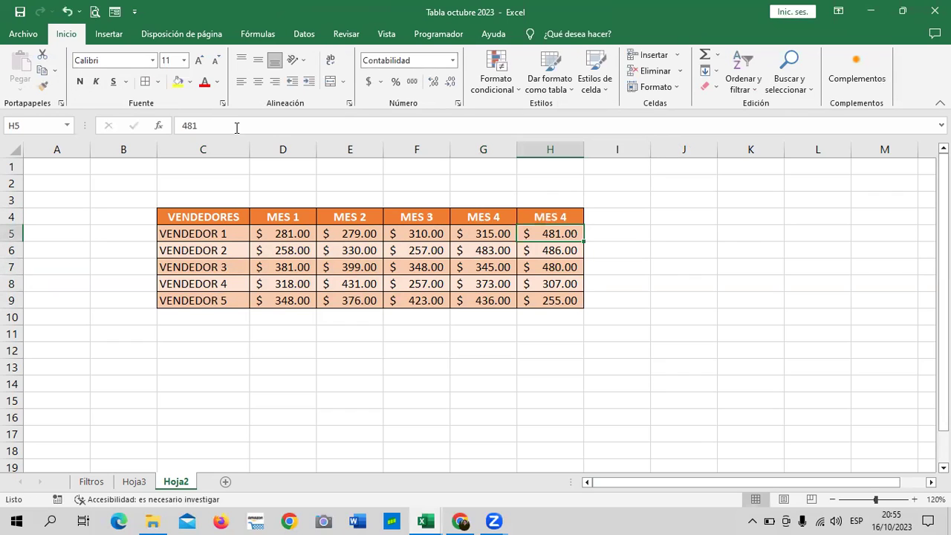
Start creating a table from the vendor data, proposing range $C$4:$H$9.
left_click(408, 270)
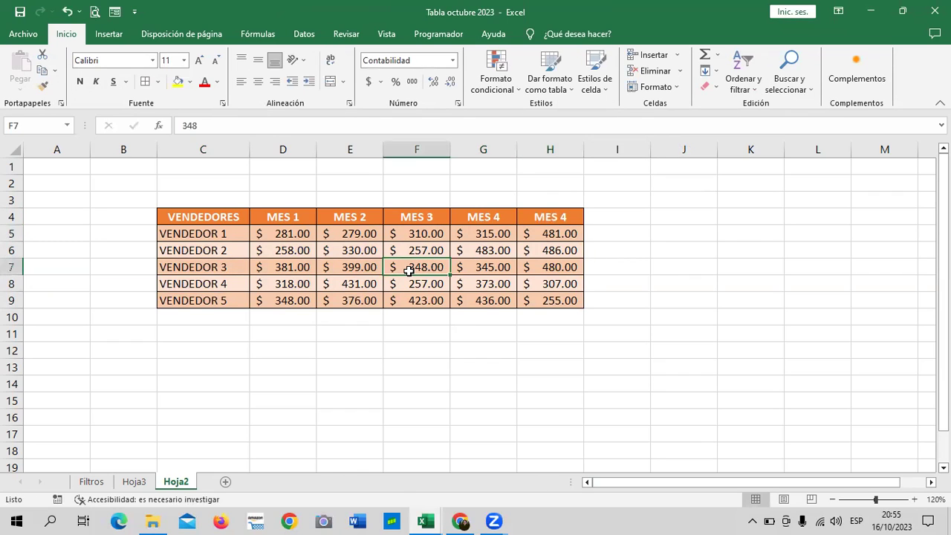
left_click(375, 237)
left_click(358, 248)
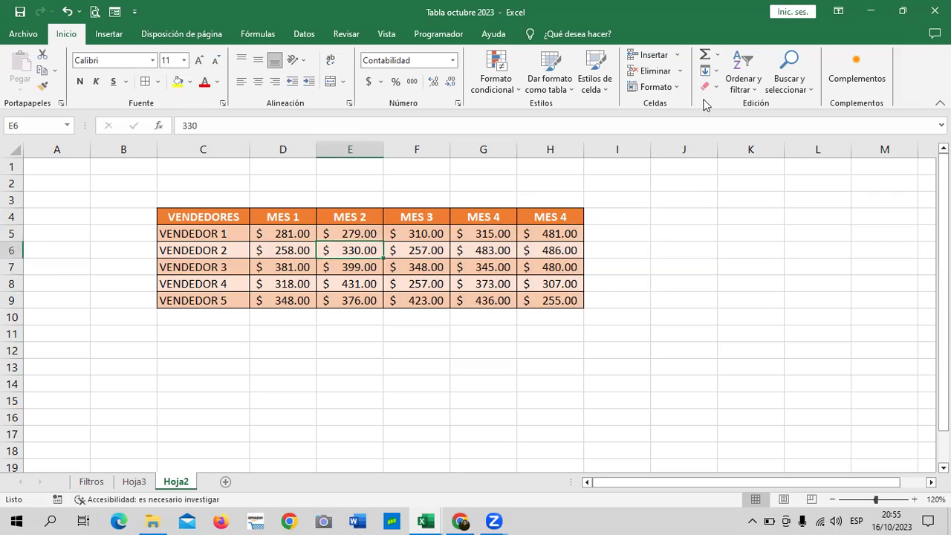
left_click(113, 34)
left_click(126, 65)
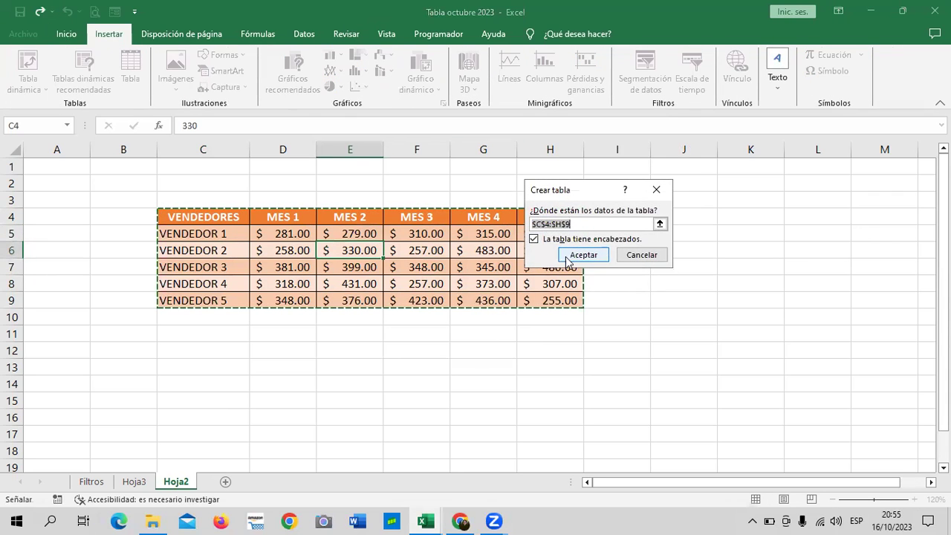
Create the table with headers and rename the last header to MES 5.
left_click(569, 253)
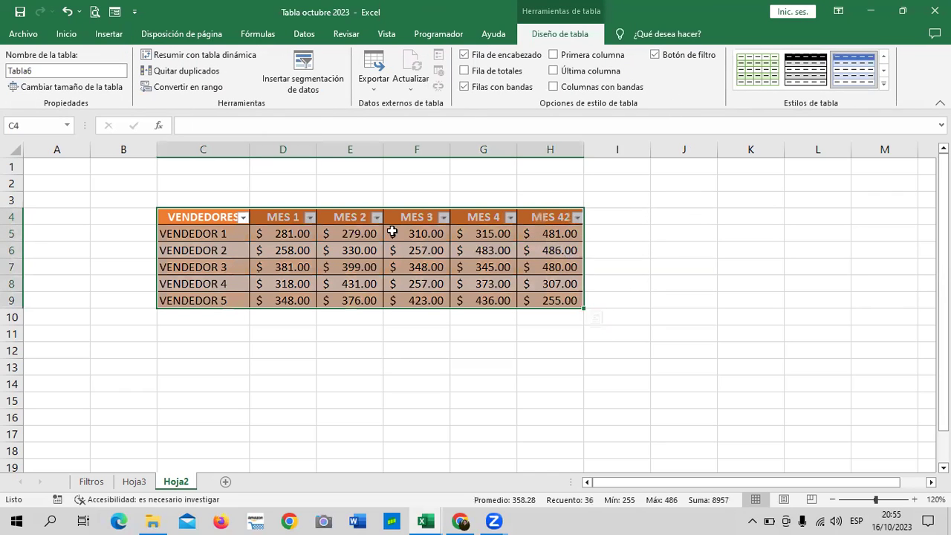
left_click(550, 265)
left_click(548, 216)
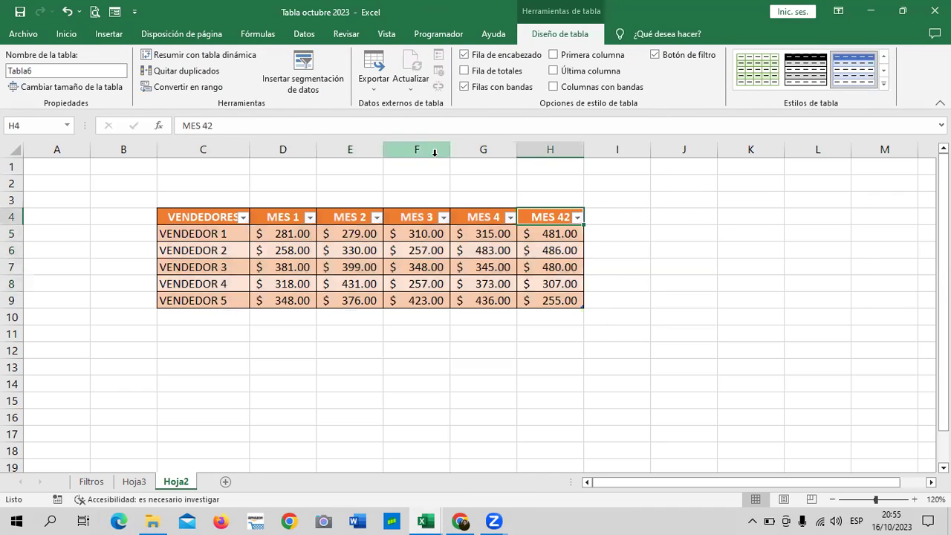
left_click(435, 125)
key("BackSpace")
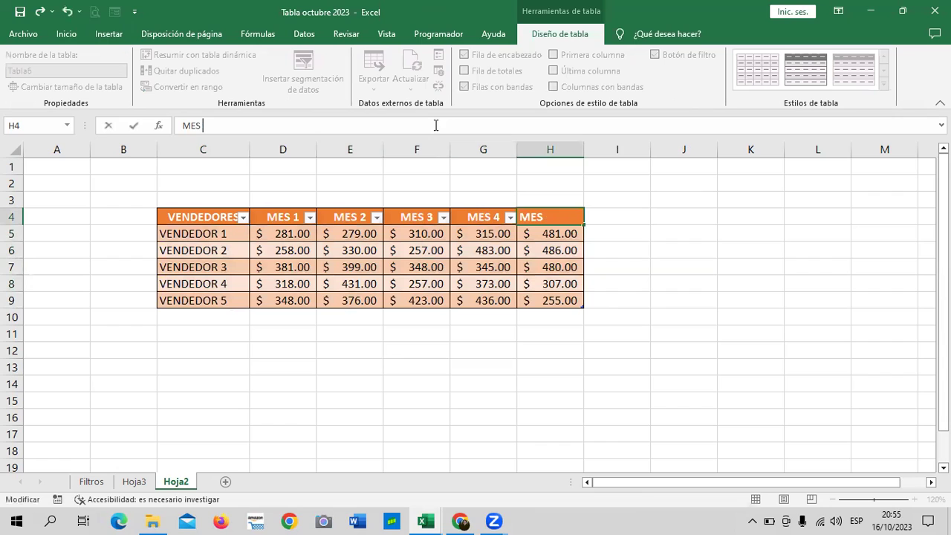
type("5")
key("Return")
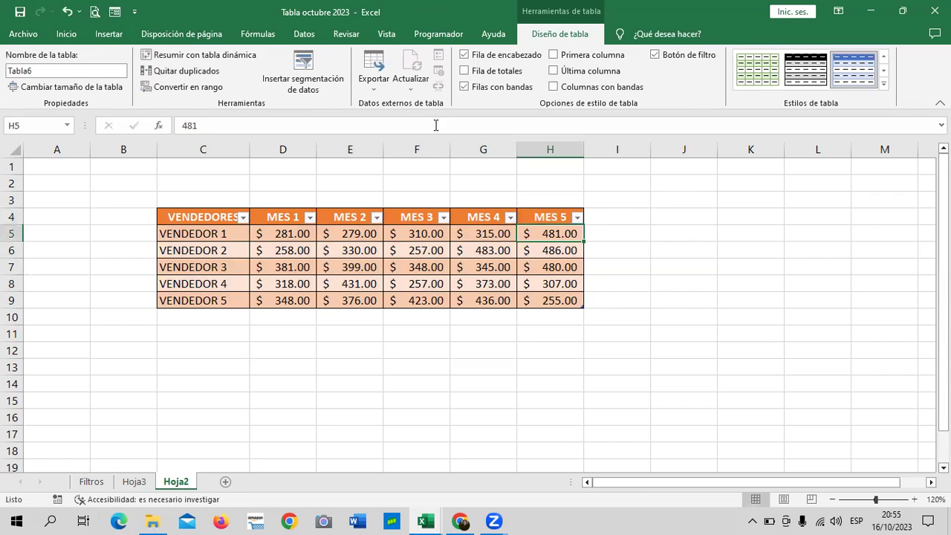
Enter 423 into cells G9 and H5.
left_click(418, 281)
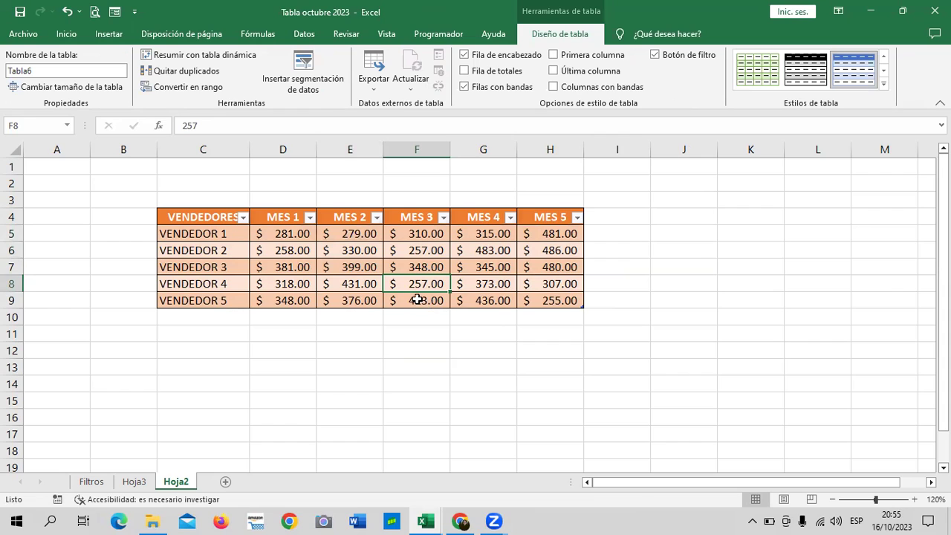
left_click(418, 299)
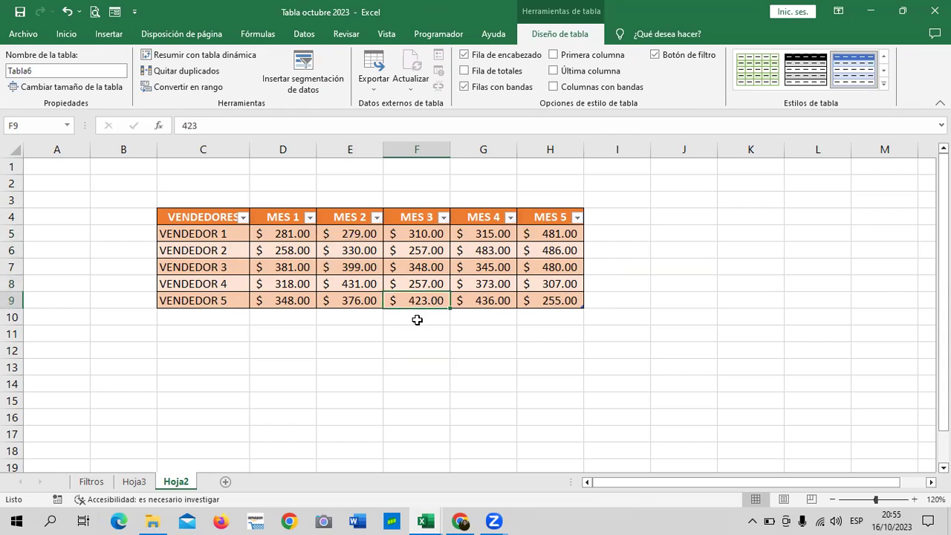
left_click(476, 301)
type("423")
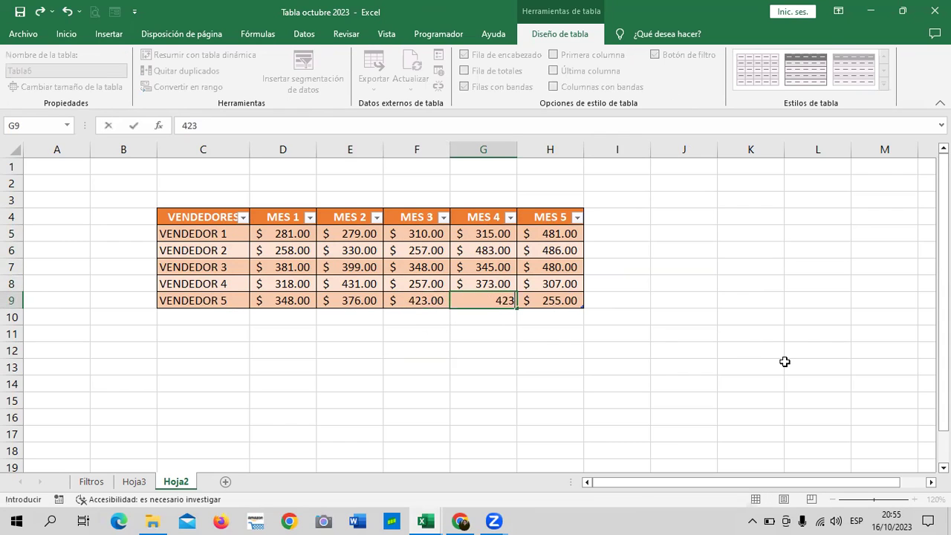
key("Return")
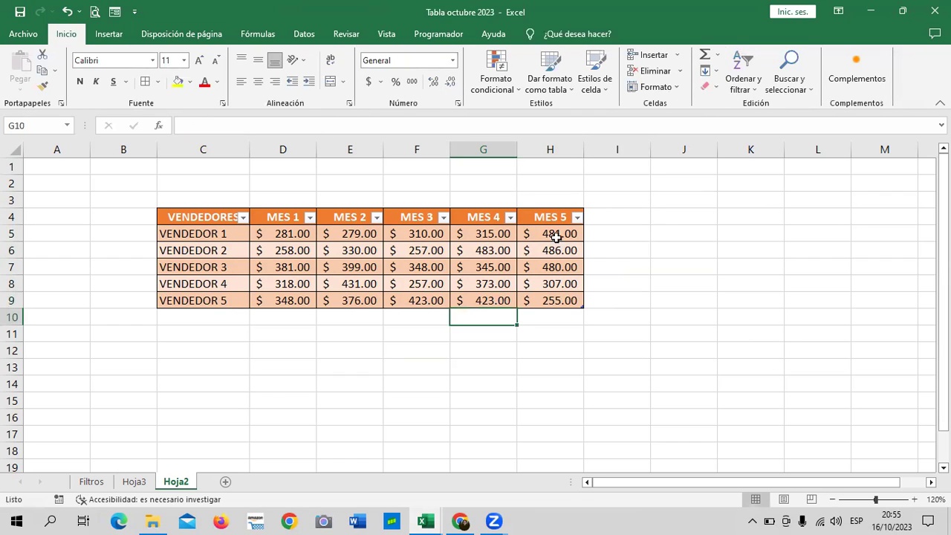
left_click(553, 233)
type("423")
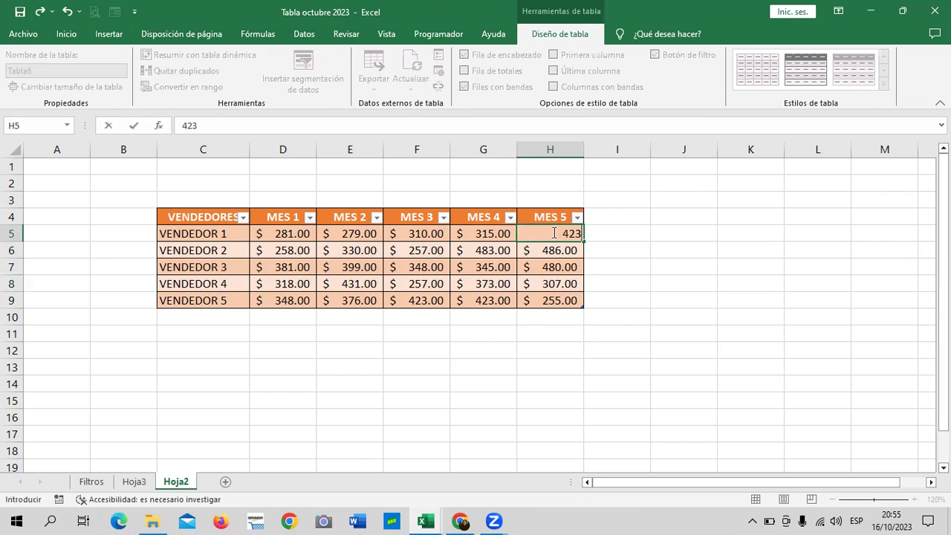
key("Return")
left_click_drag(429, 283, 430, 268)
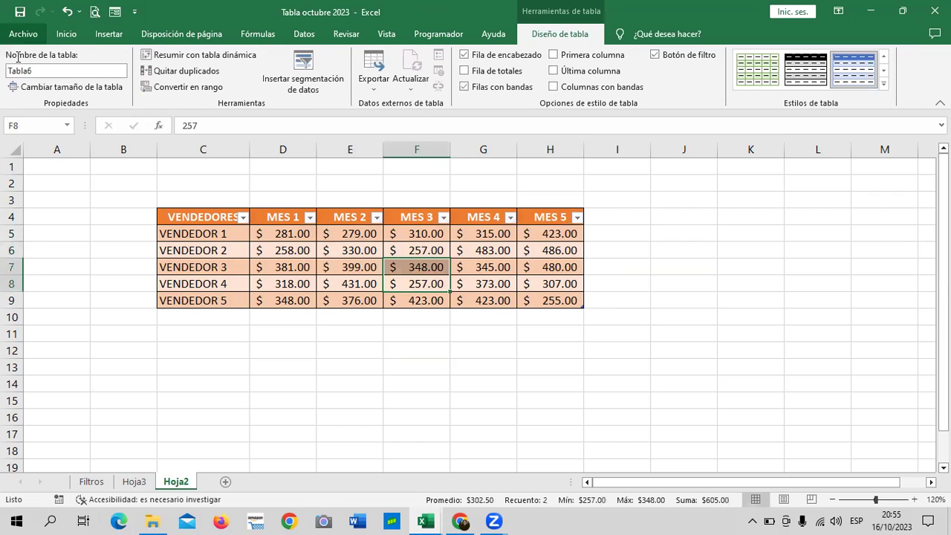
left_click(184, 71)
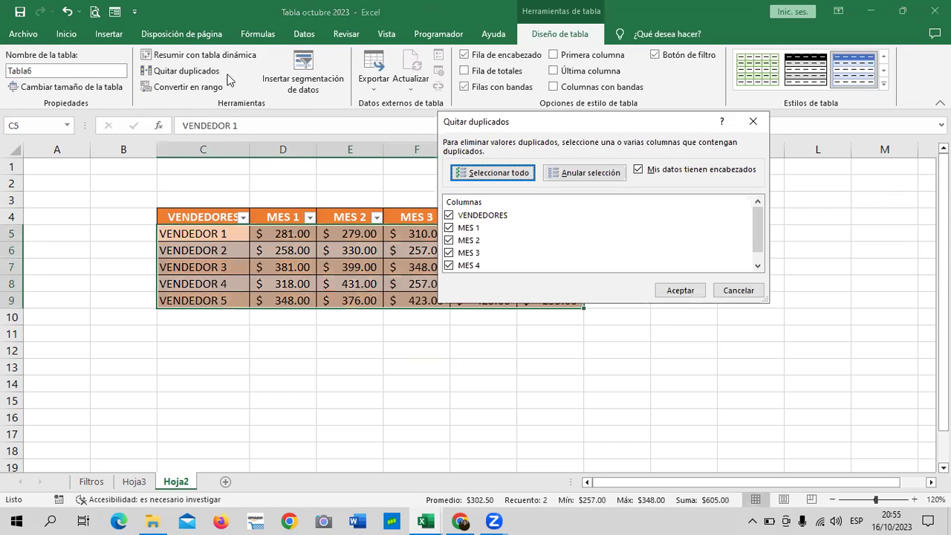
left_click(573, 177)
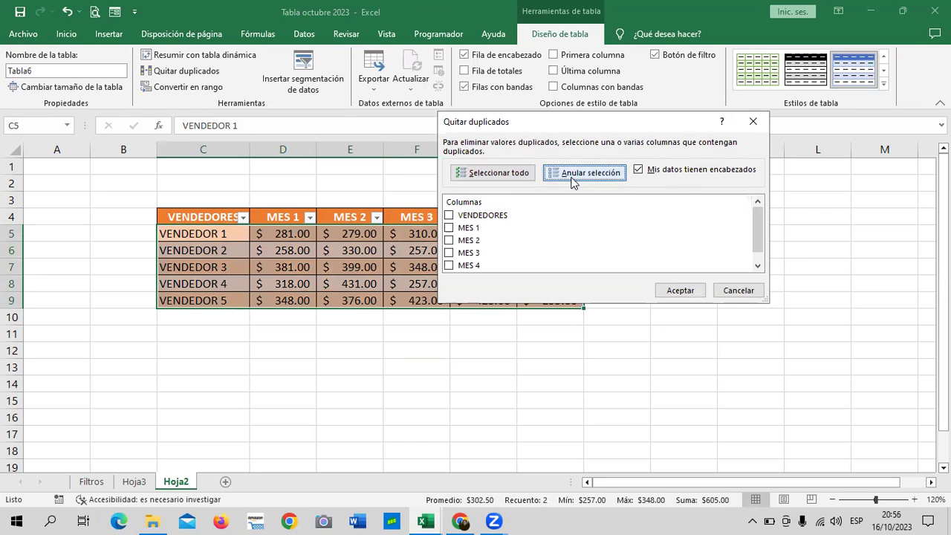
left_click_drag(757, 250, 757, 258)
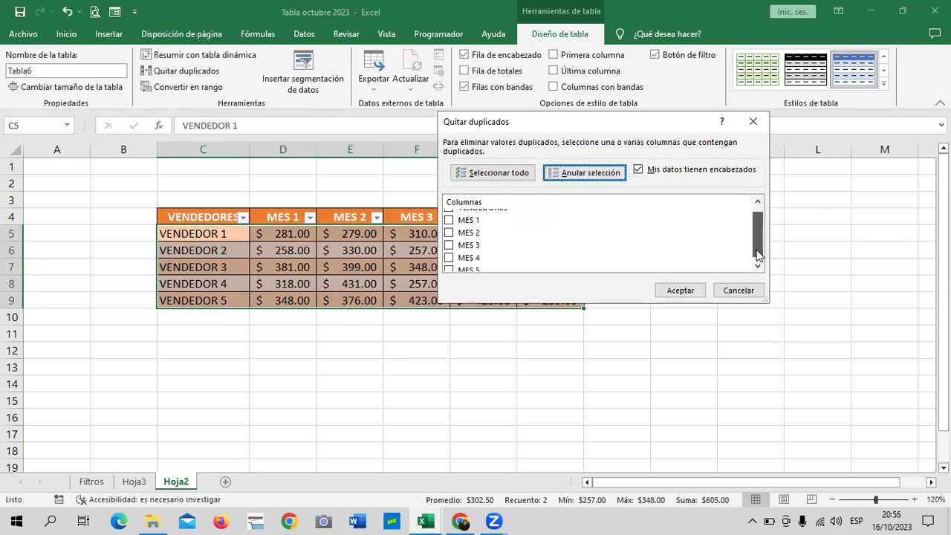
left_click(449, 216)
left_click(449, 227)
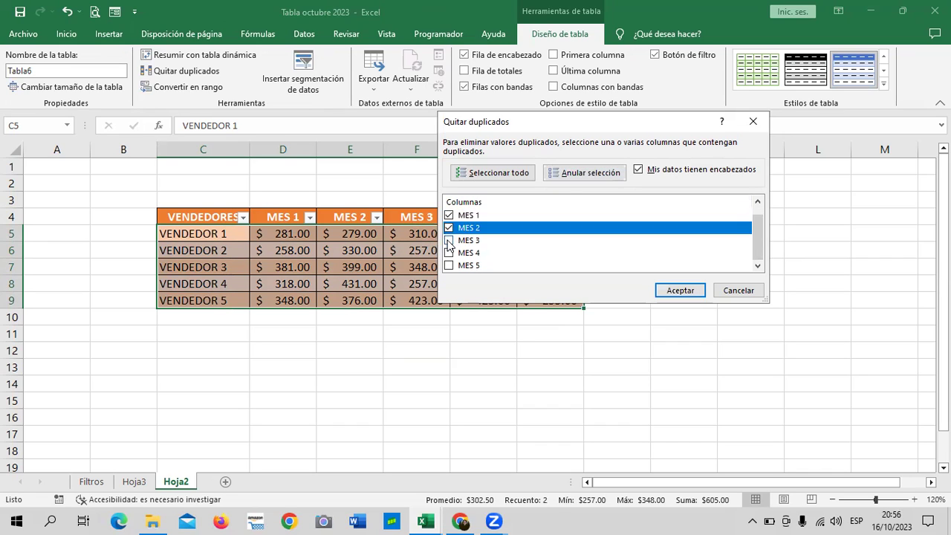
left_click(449, 240)
left_click(449, 253)
left_click(450, 265)
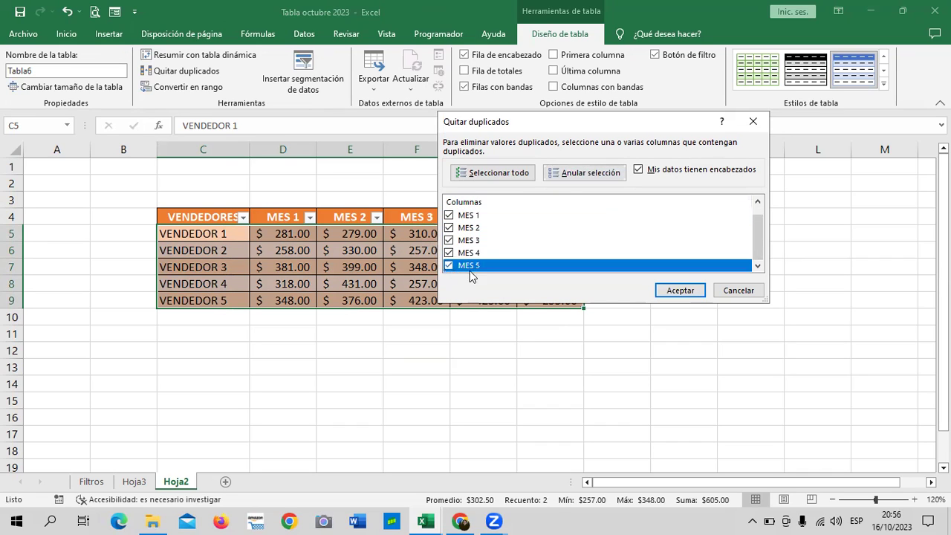
left_click(672, 291)
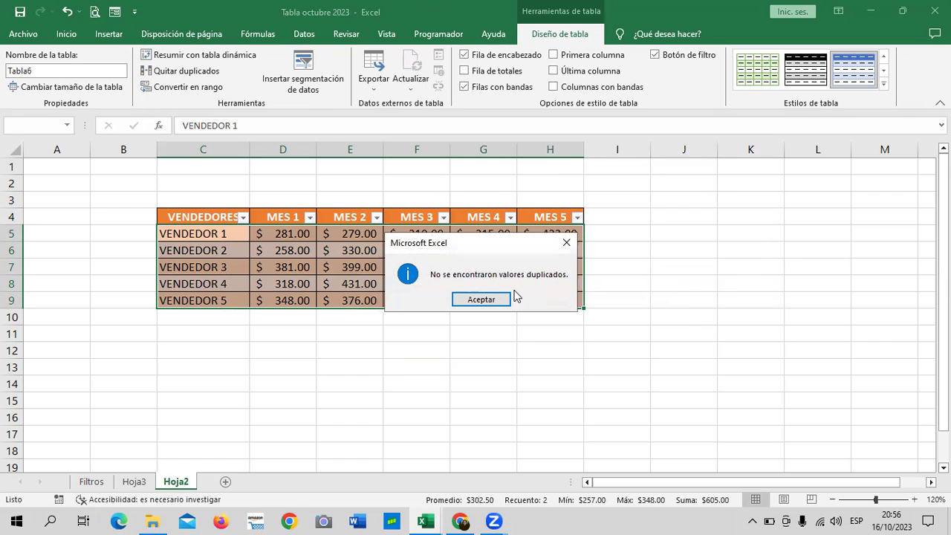
left_click(484, 299)
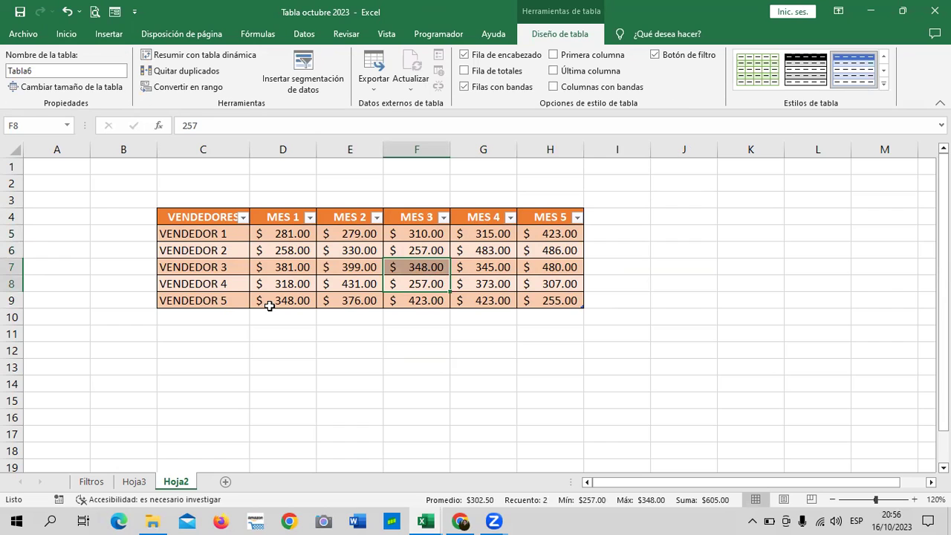
left_click(513, 279)
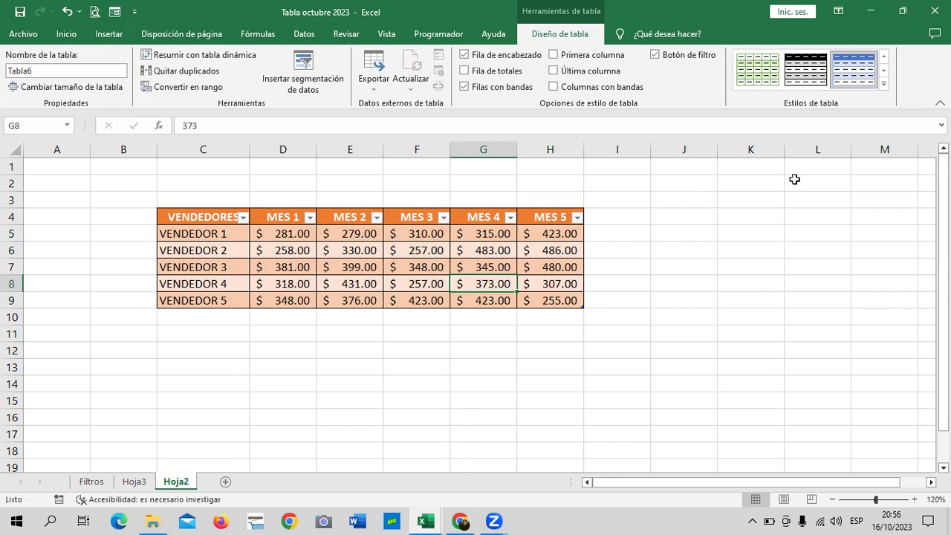
left_click(178, 71)
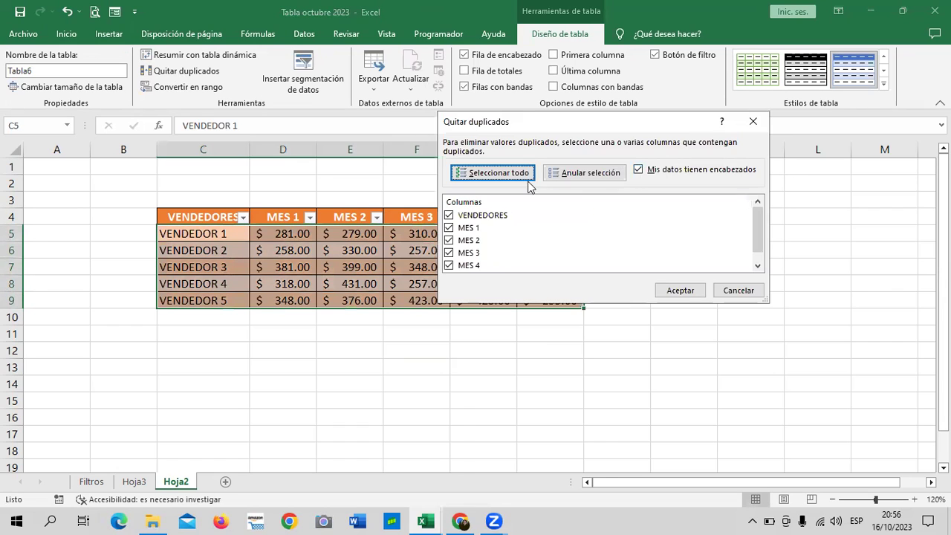
left_click(585, 173)
left_click(494, 172)
left_click(681, 290)
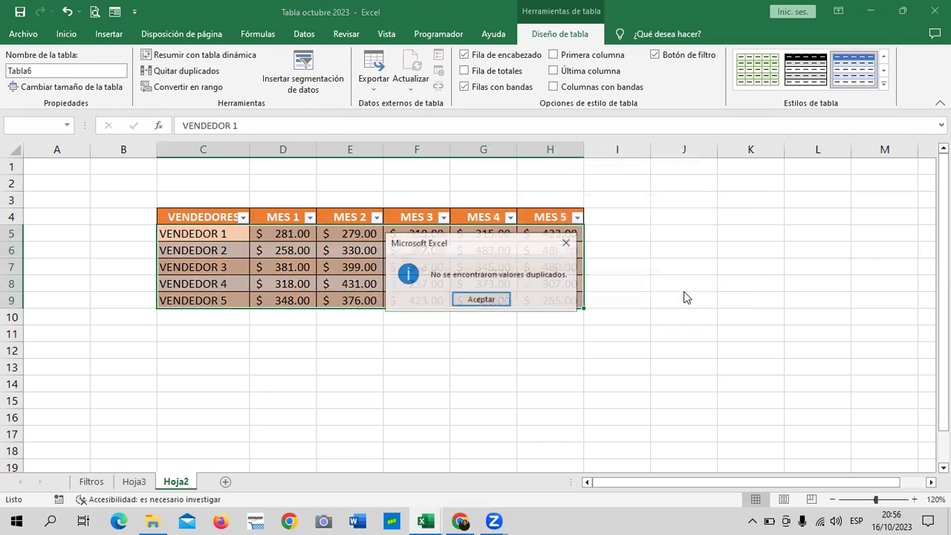
left_click(491, 300)
left_click(487, 289)
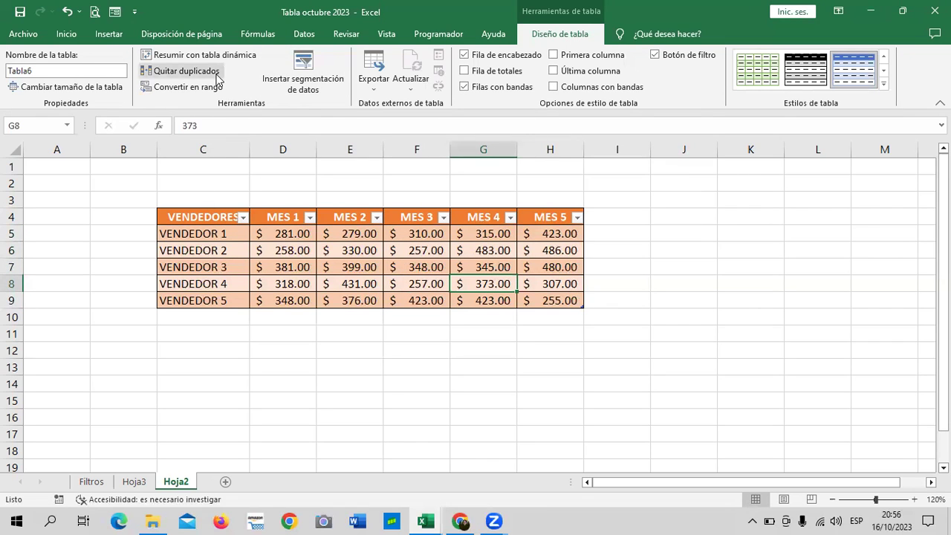
Run Quitar duplicados on the vendor table using only the MES 3, MES 4 and MES 5 columns.
left_click(290, 247)
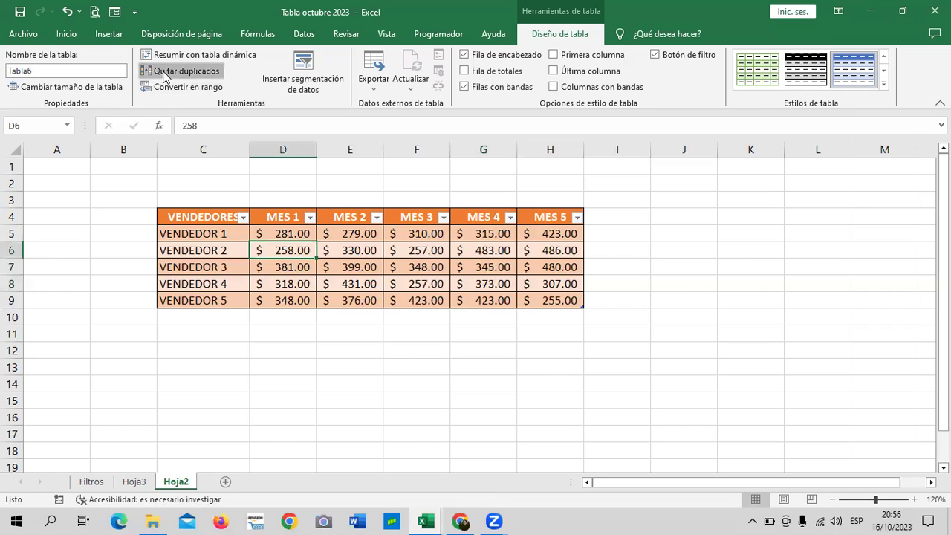
left_click(164, 72)
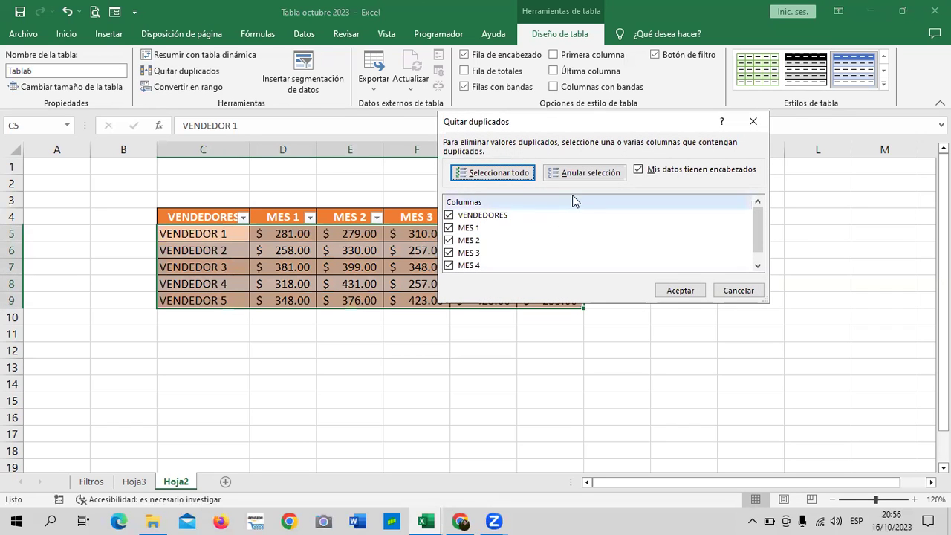
scroll(761, 227, "down", 1)
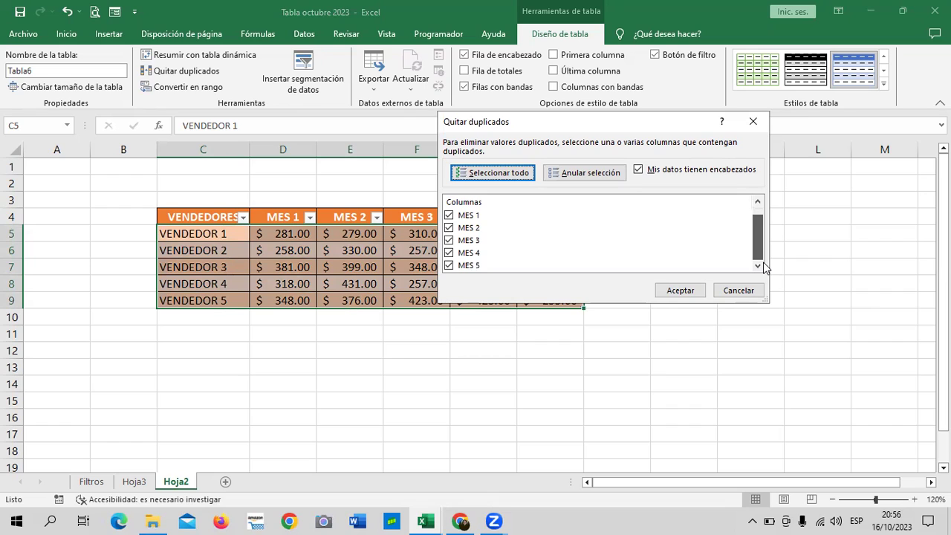
left_click(639, 171)
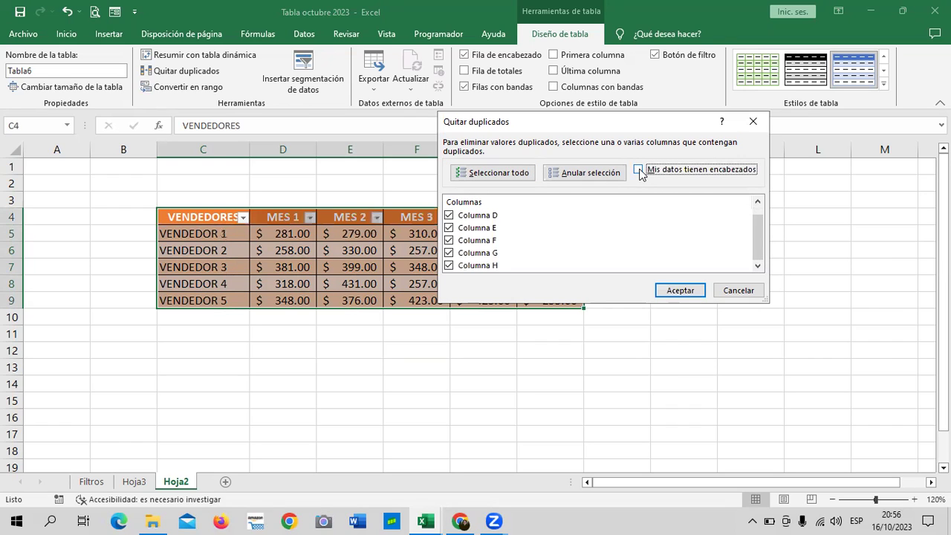
left_click(639, 170)
left_click(577, 174)
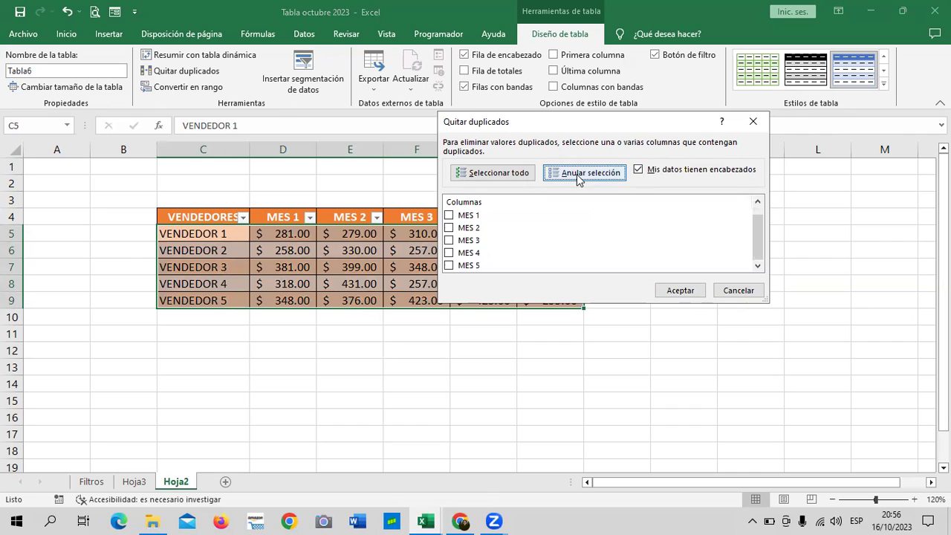
left_click(449, 265)
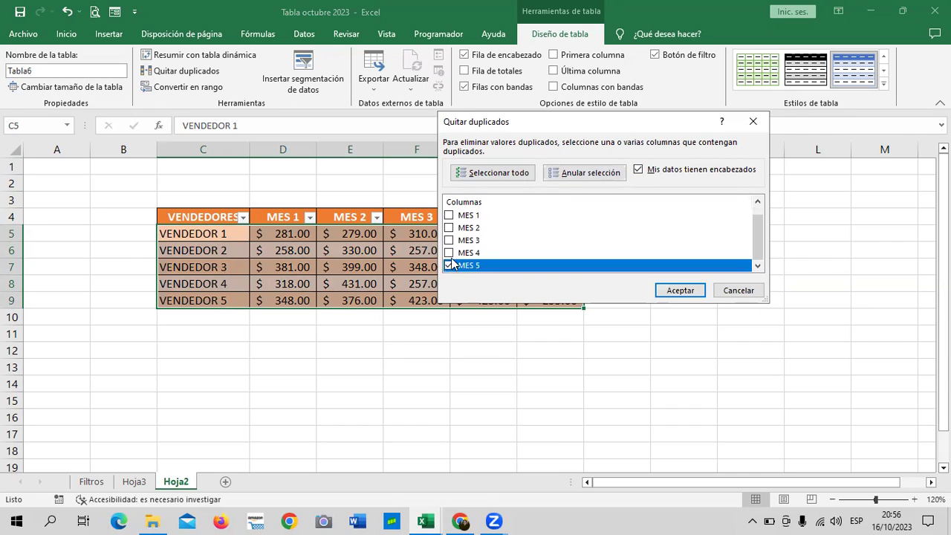
left_click(449, 252)
left_click(449, 240)
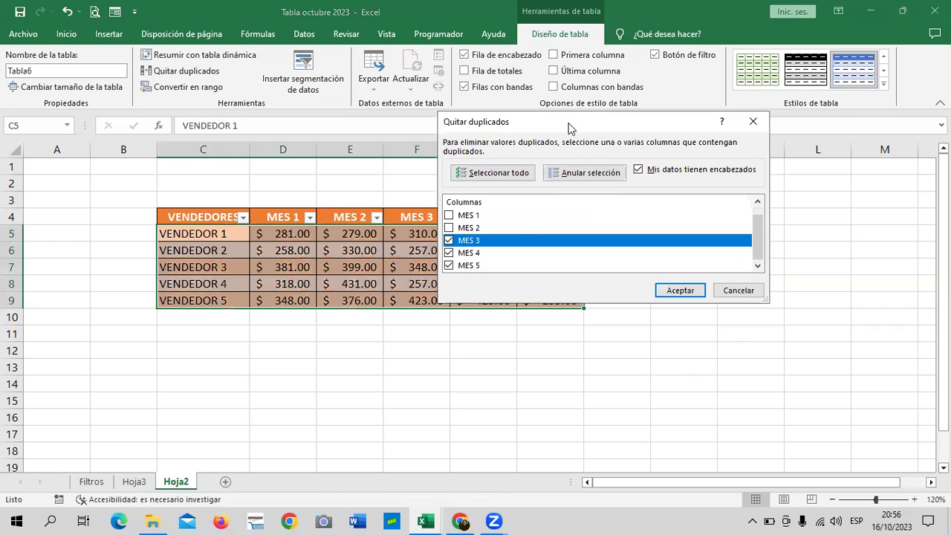
left_click_drag(568, 127, 616, 131)
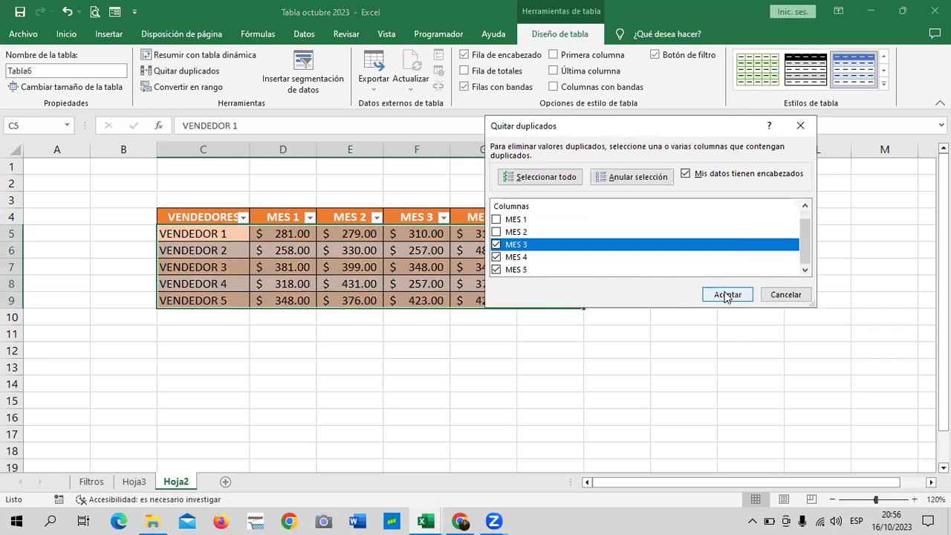
left_click(727, 295)
Dismiss the no-duplicates message and undo the last two edits so H5 reads 481.00.
left_click(481, 299)
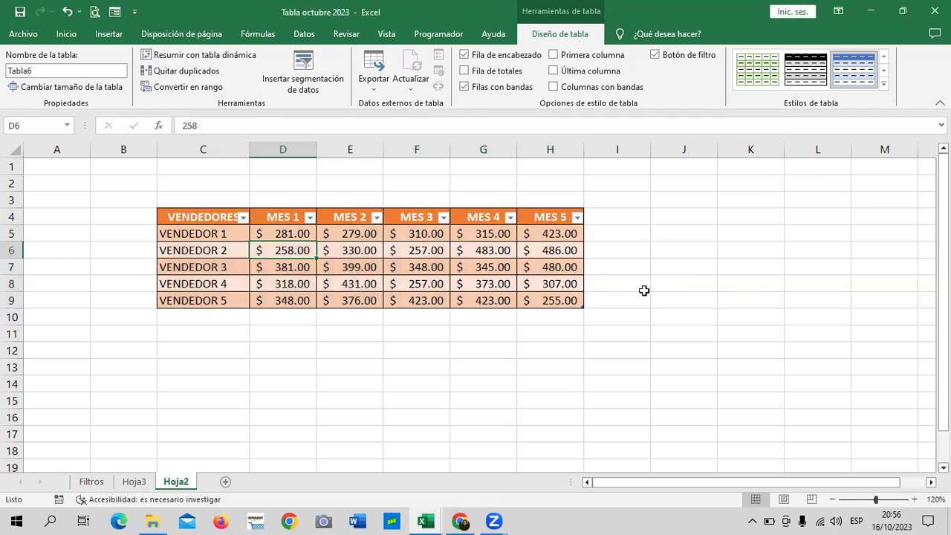
left_click(669, 284)
left_click(66, 12)
left_click(65, 12)
Undo back to the plain vendor range and check cells D8, F6 and G9 (436.00).
left_click(66, 12)
left_click(66, 12)
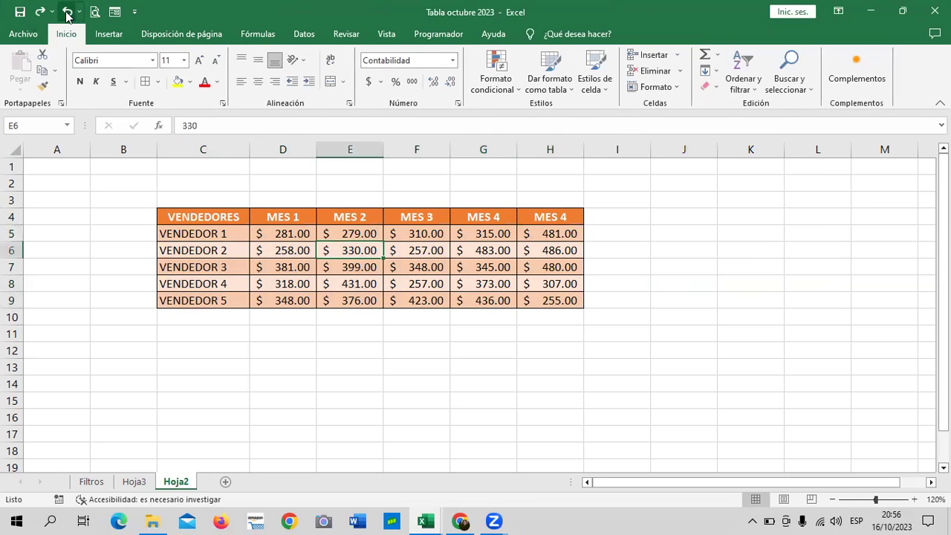
left_click(212, 235)
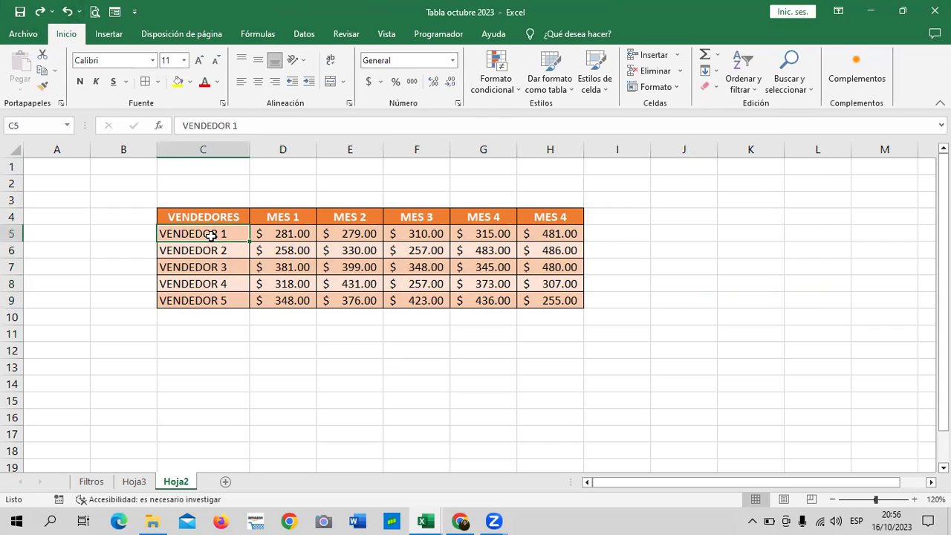
left_click(305, 282)
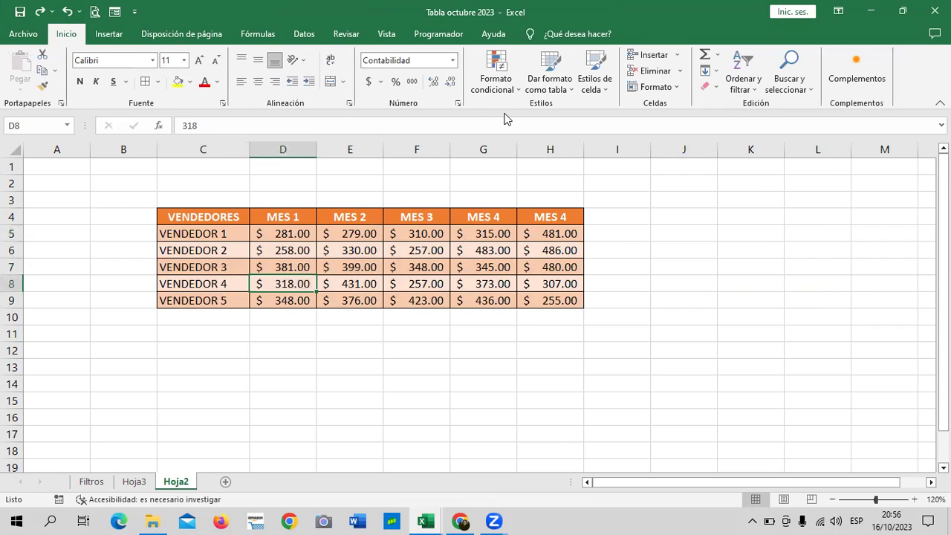
left_click(437, 255)
left_click(471, 298)
Convert C4:H9 into a table with headers, creating Tabla7.
left_click(119, 34)
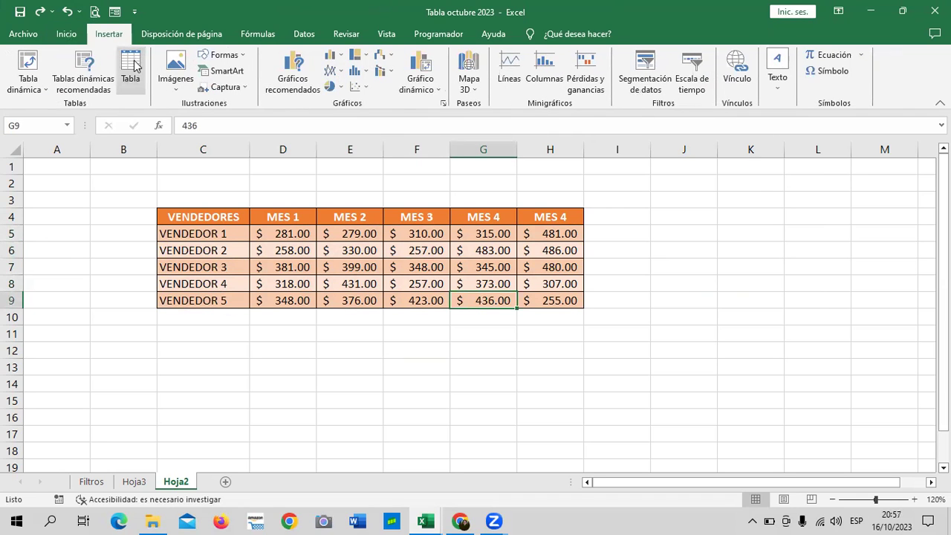
left_click(131, 75)
left_click(634, 260)
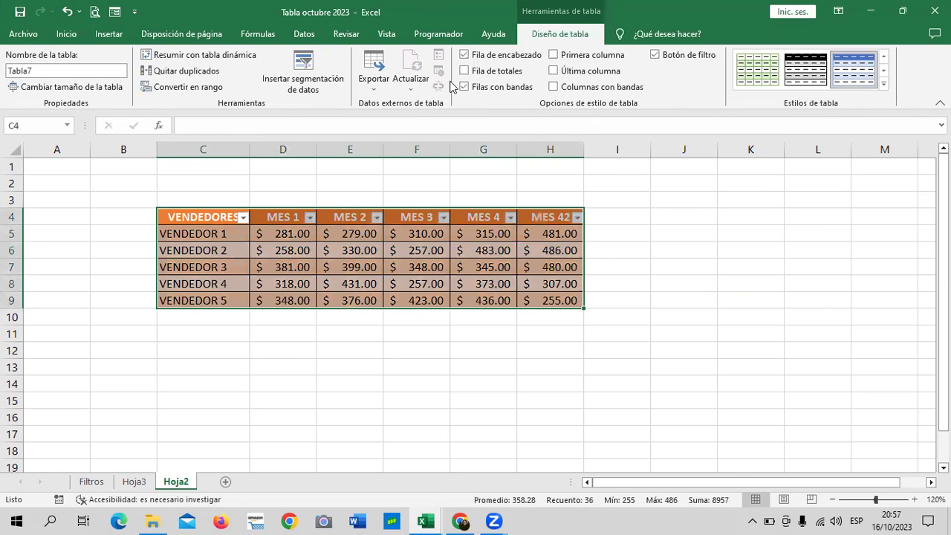
left_click(431, 261)
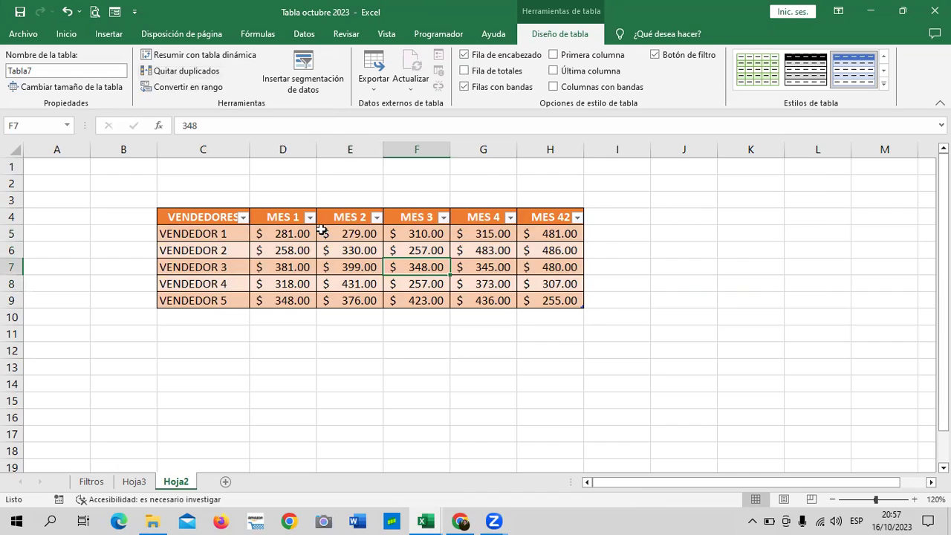
left_click(309, 263)
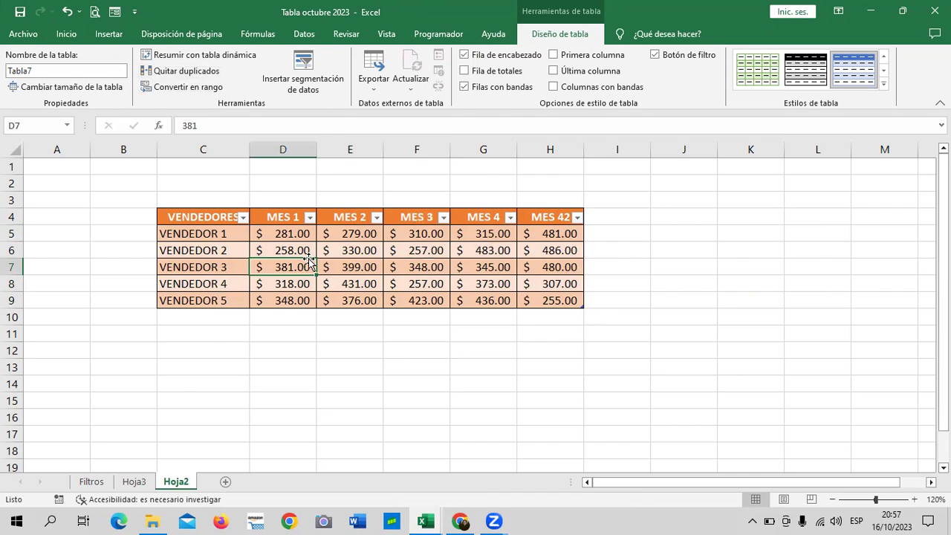
left_click(184, 58)
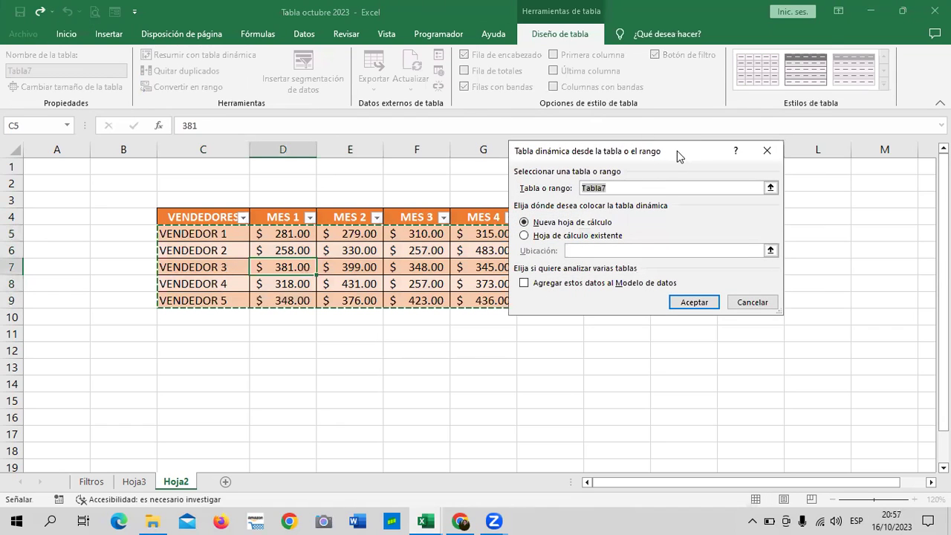
Create an empty pivot table from Tabla7 on a new worksheet, Hoja4.
left_click_drag(677, 156, 787, 202)
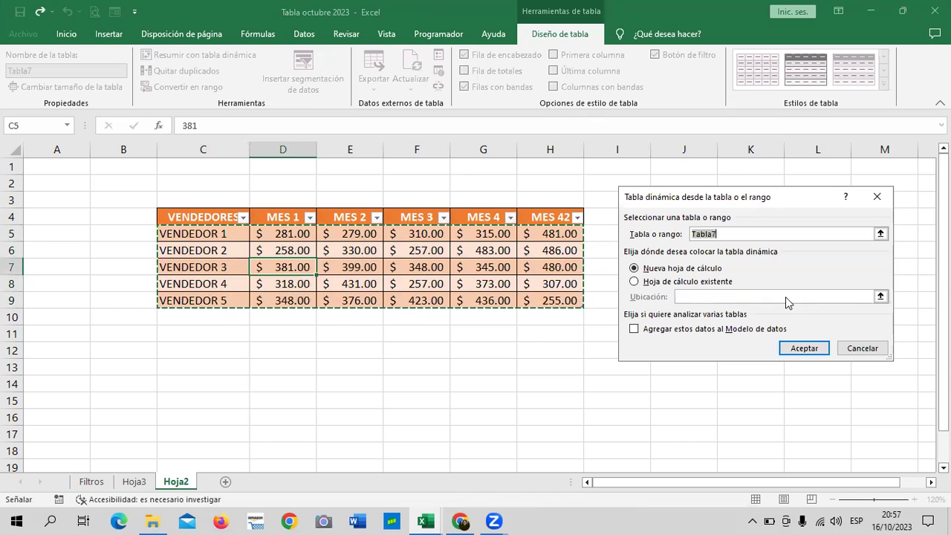
left_click(799, 345)
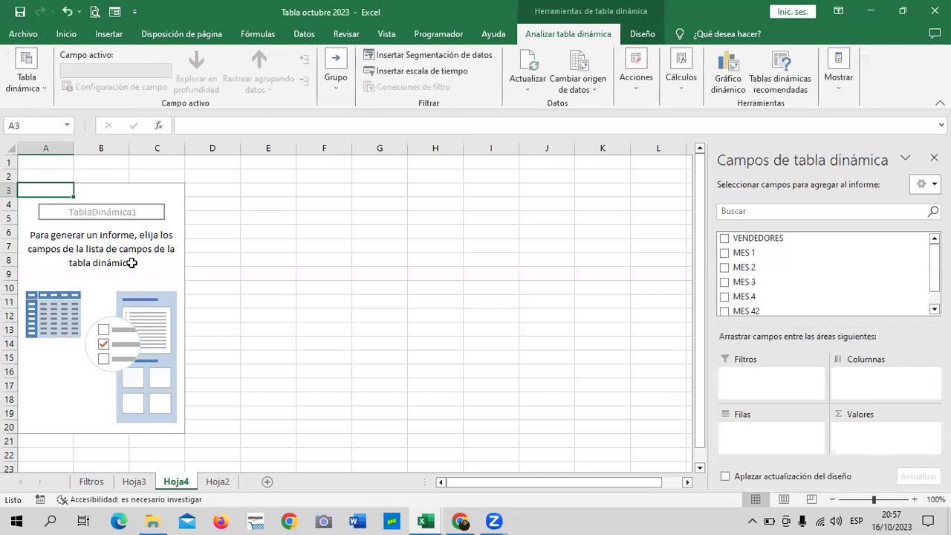
Add VENDEDORES as rows and MES 1, MES 2, MES 3, MES 4 and MES 42 as summed values.
mouse_move(817, 268)
left_click(724, 238)
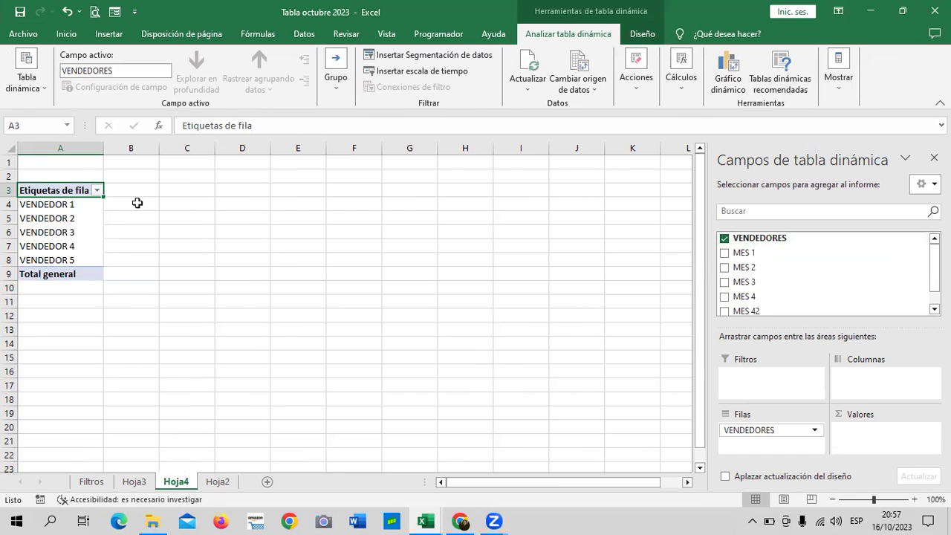
mouse_move(744, 253)
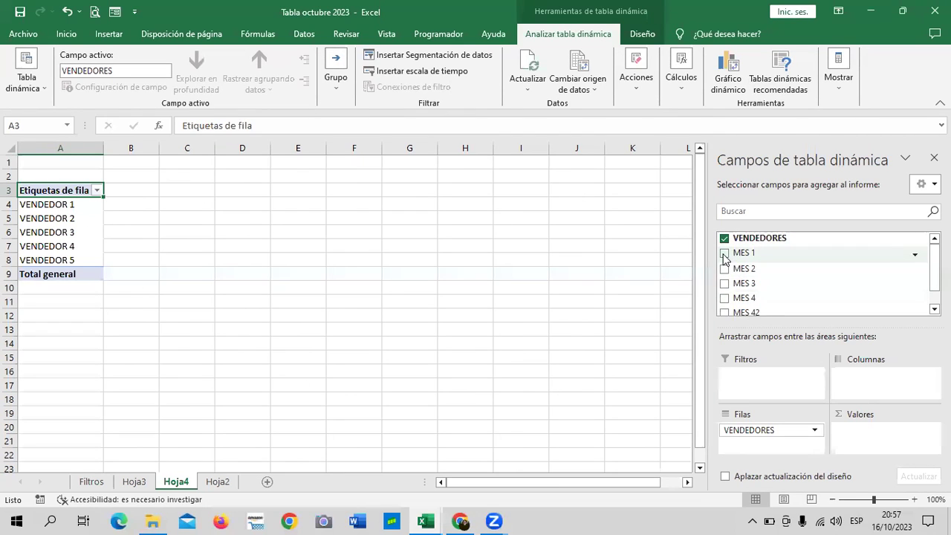
left_click(725, 254)
left_click(725, 269)
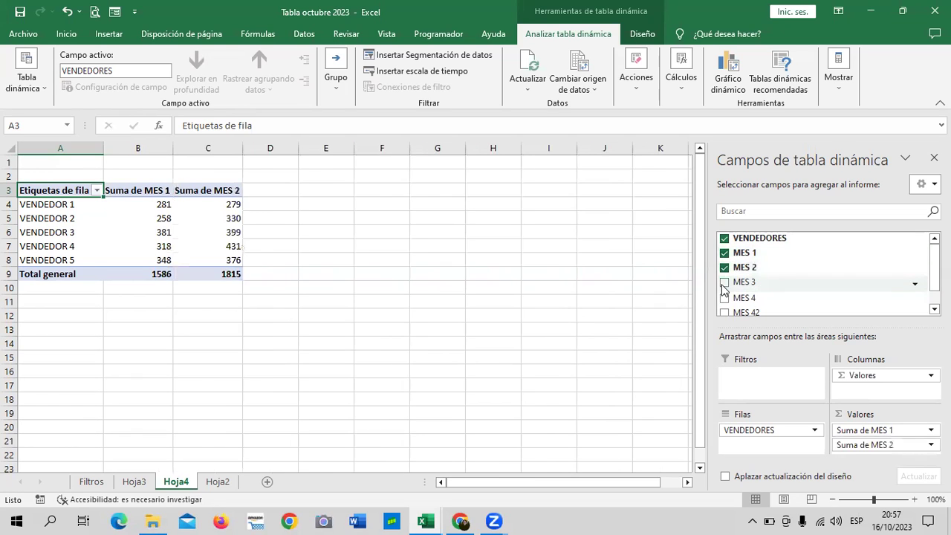
left_click(724, 284)
left_click(724, 298)
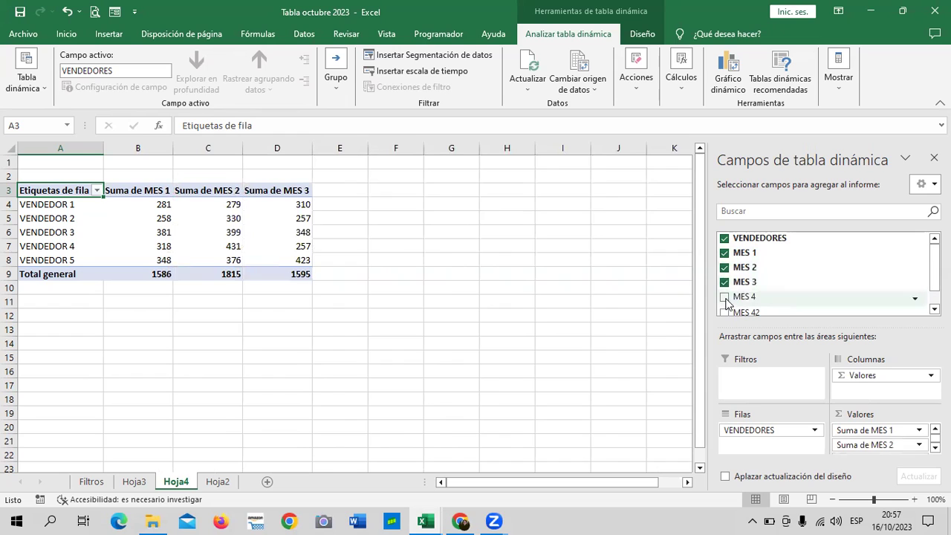
scroll(760, 297, "down", 1)
left_click(724, 291)
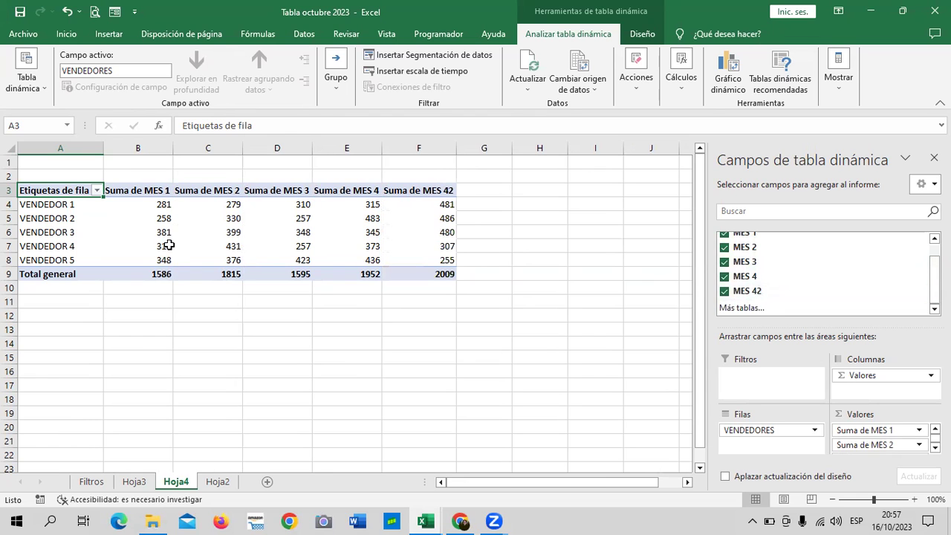
On Hoja2, rename the H4 heading from MES 42 to MES 5.
left_click(132, 483)
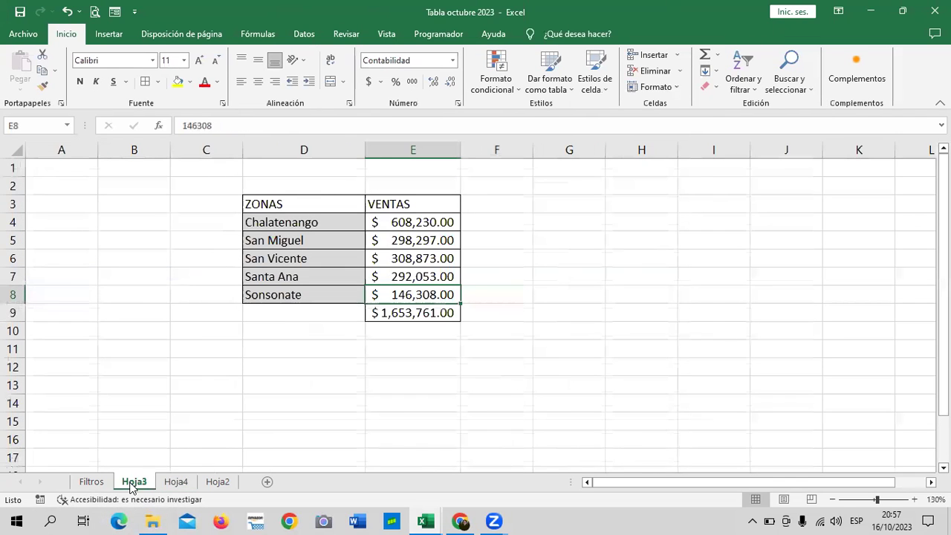
left_click(214, 483)
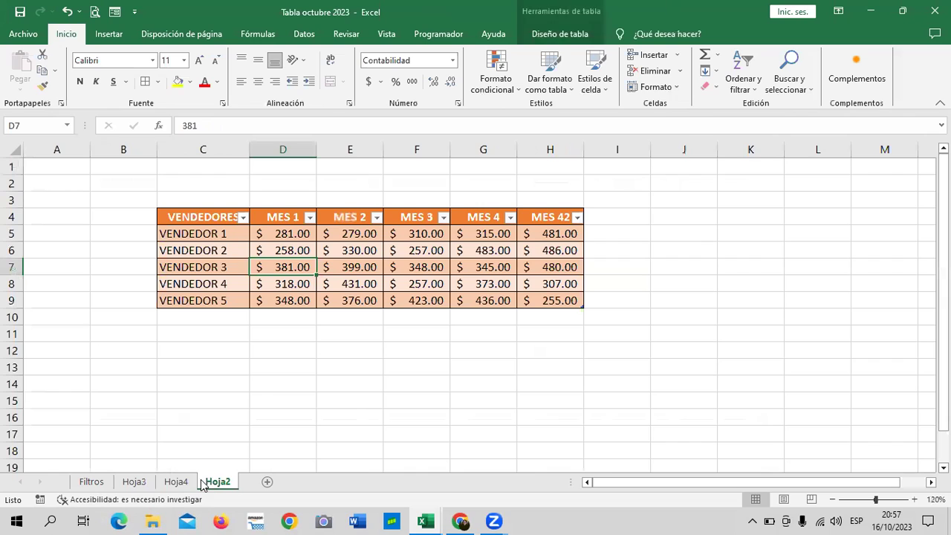
left_click(552, 216)
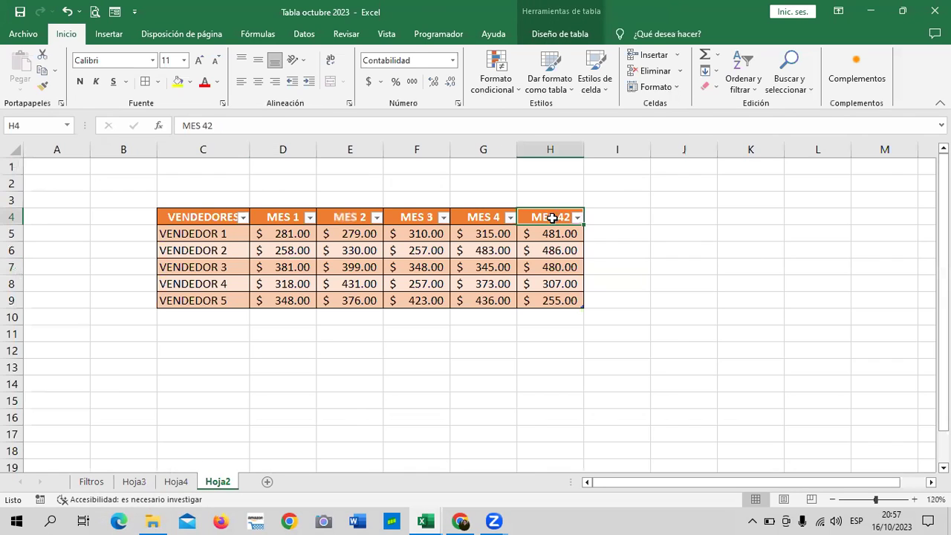
left_click(262, 124)
key("BackSpace")
key("BackSpace")
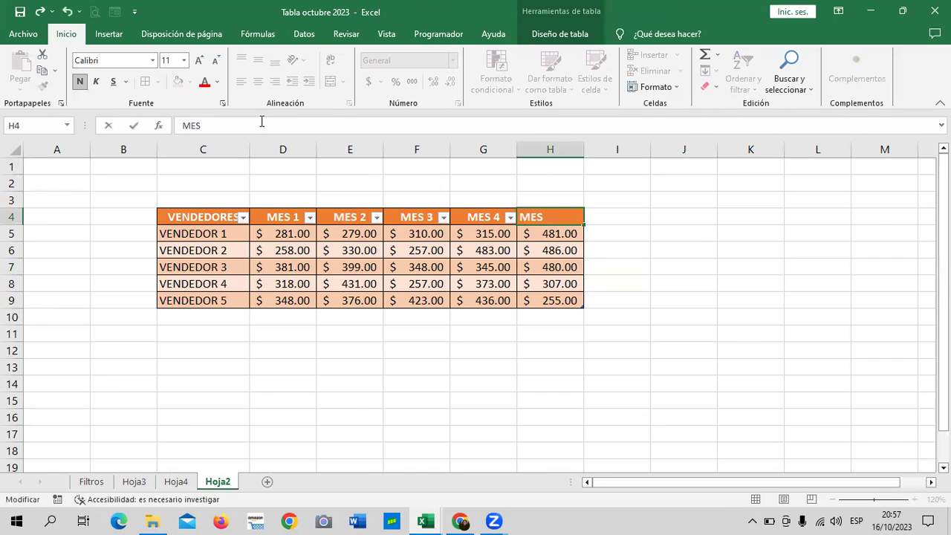
type("5")
key("Return")
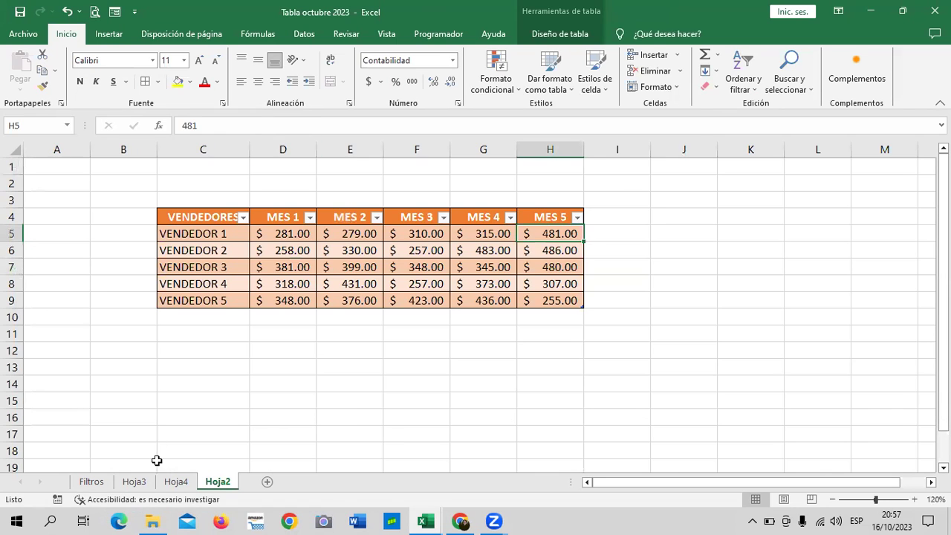
On Hoja4, remove and re-add the last month field in the pivot table.
left_click(176, 483)
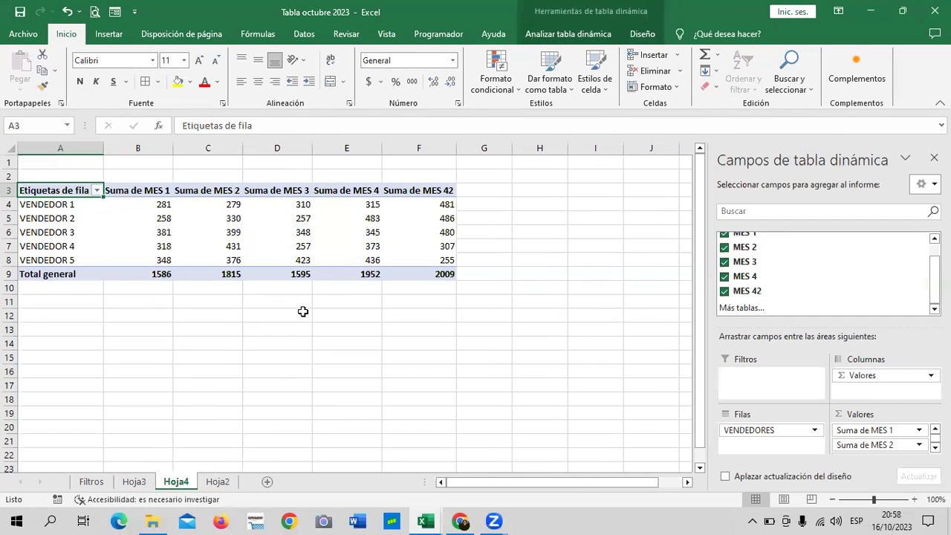
left_click(431, 189)
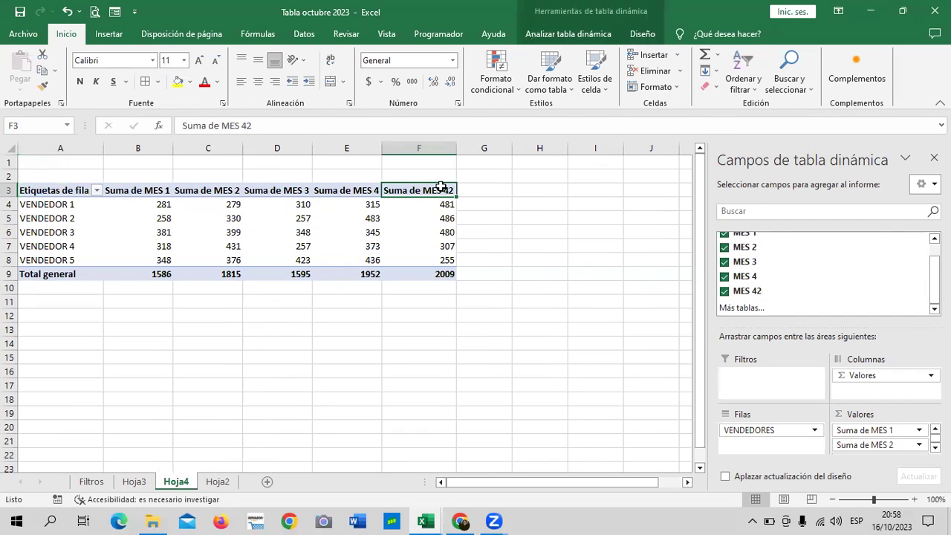
left_click(725, 292)
left_click(725, 292)
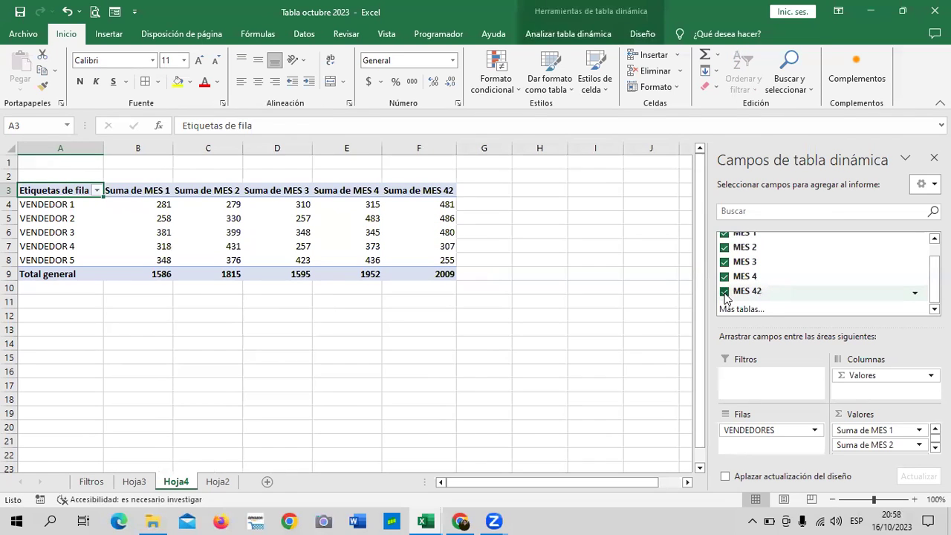
left_click(520, 261)
left_click(309, 205)
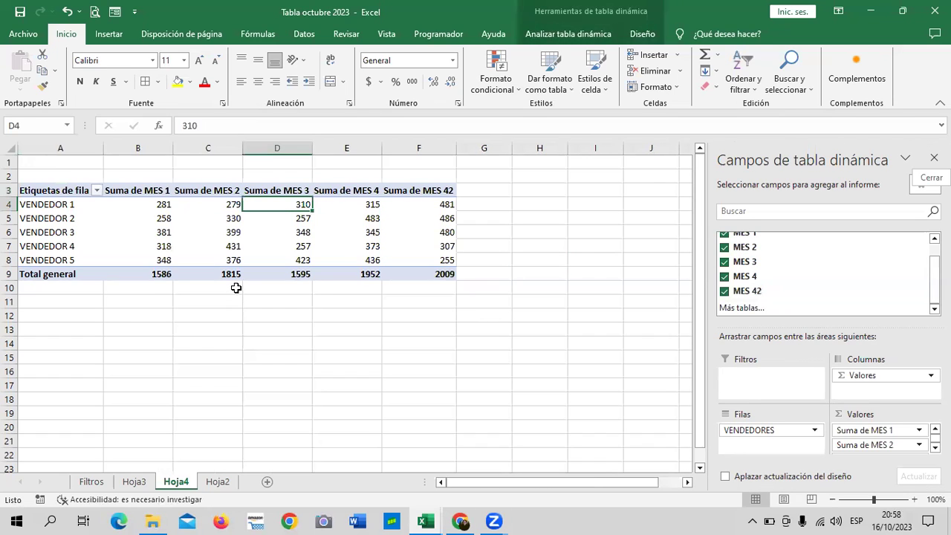
Review the Hoja2 vendor table's design settings, then return to the Hoja4 pivot table.
left_click(218, 482)
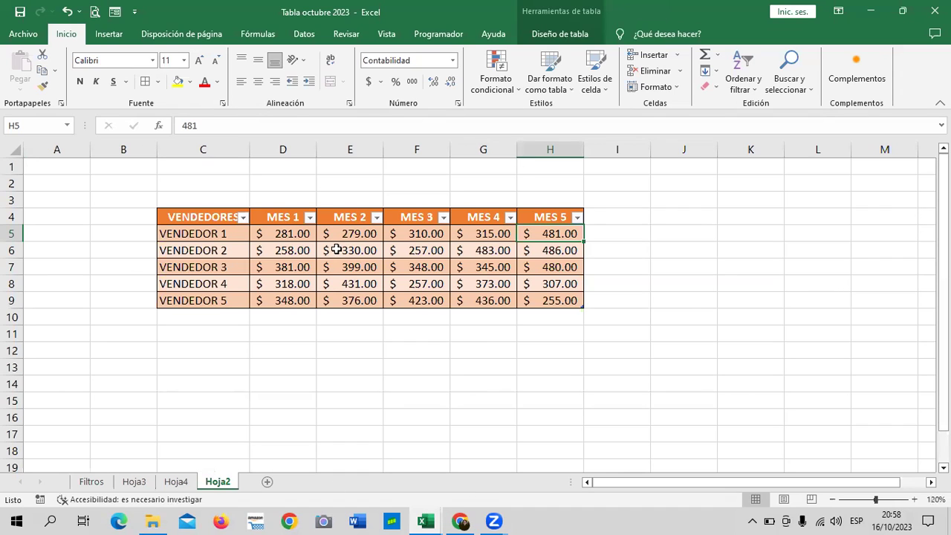
left_click(428, 255)
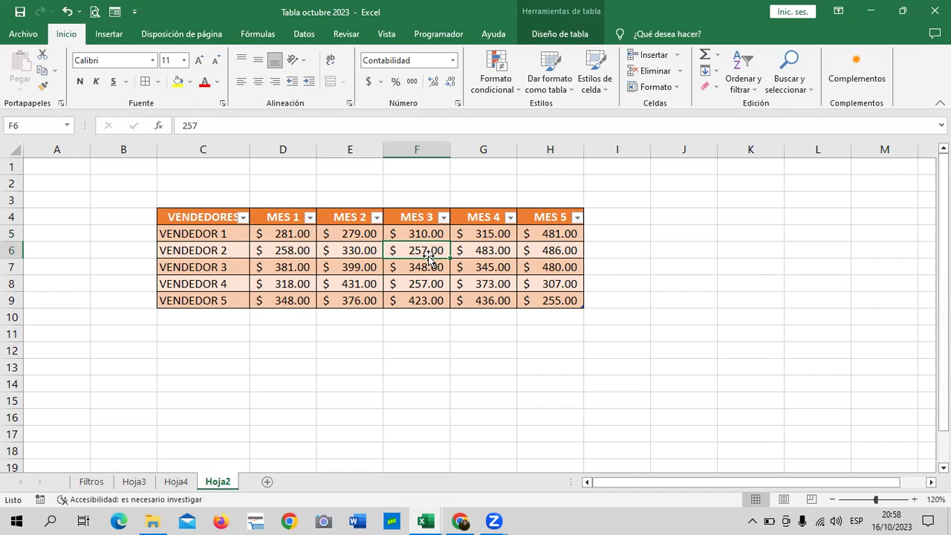
left_click(550, 37)
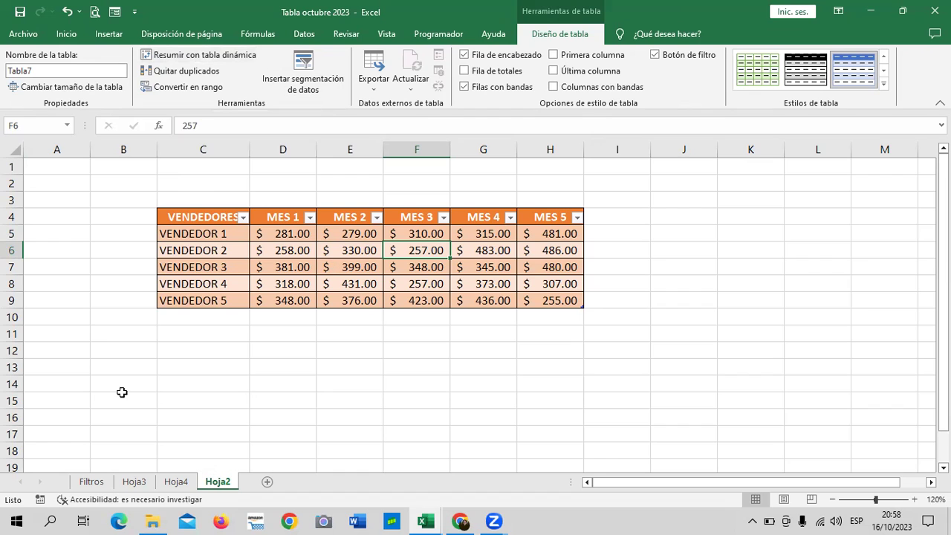
left_click(176, 481)
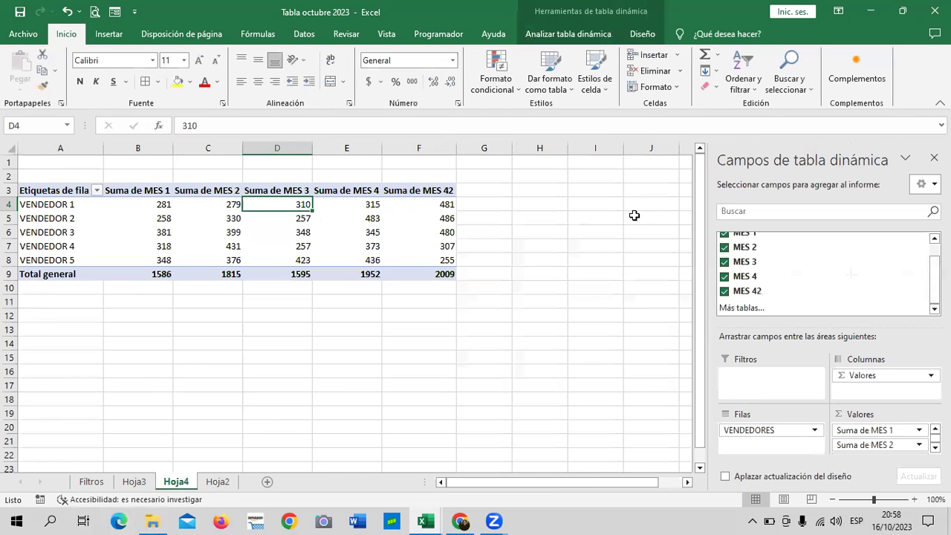
mouse_move(817, 291)
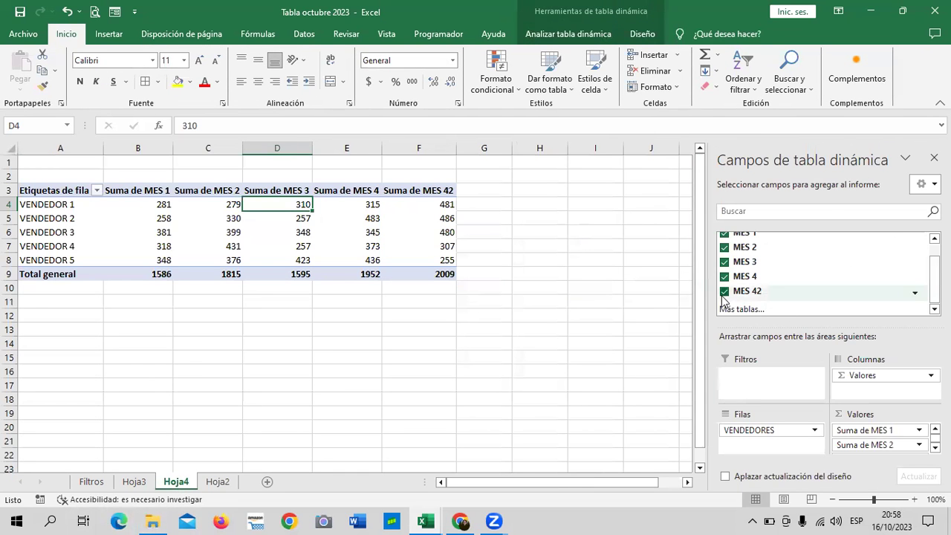
Remove MES 42 from the pivot and check the MES 1–3 totals 1586, 1815 and 1595.
left_click(725, 292)
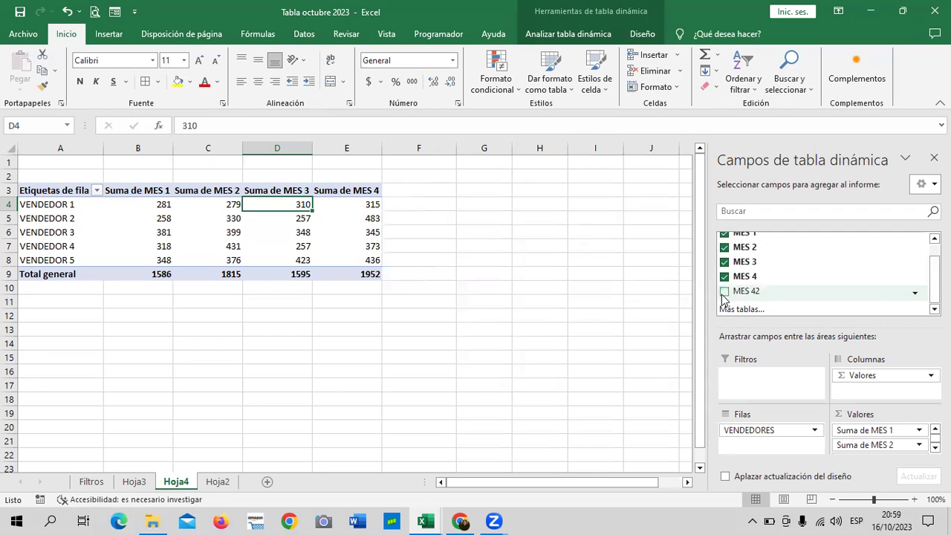
left_click(162, 273)
left_click(212, 275)
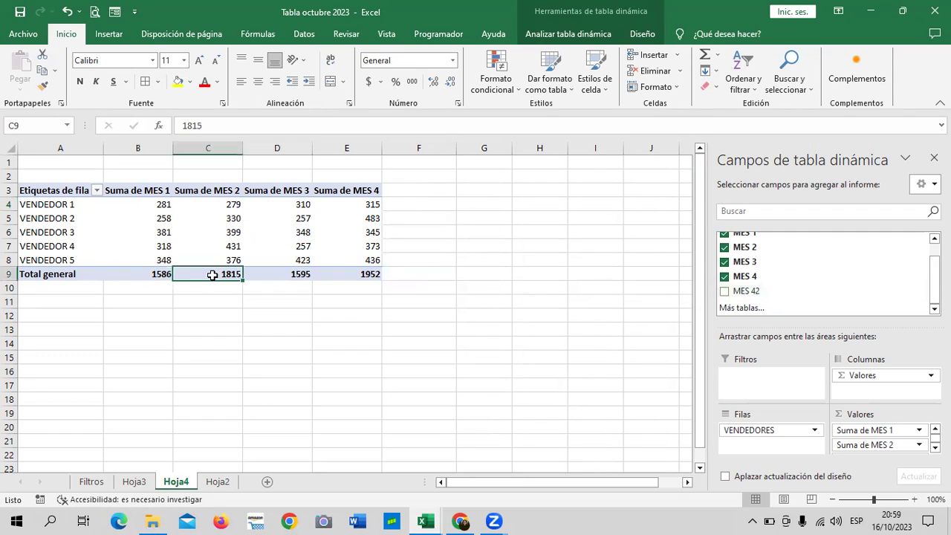
left_click(295, 276)
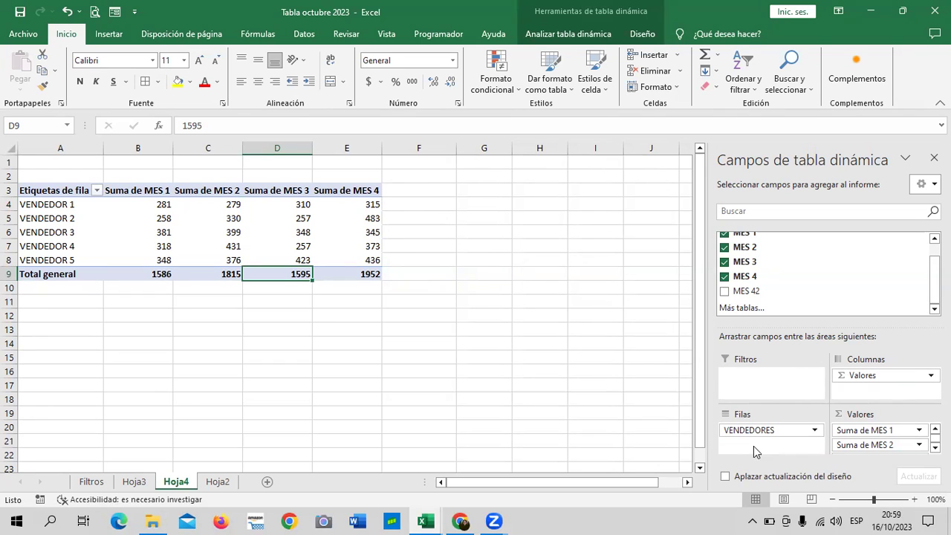
mouse_move(750, 430)
left_mouse_down()
mouse_move(842, 390)
mouse_move(862, 393)
left_mouse_up()
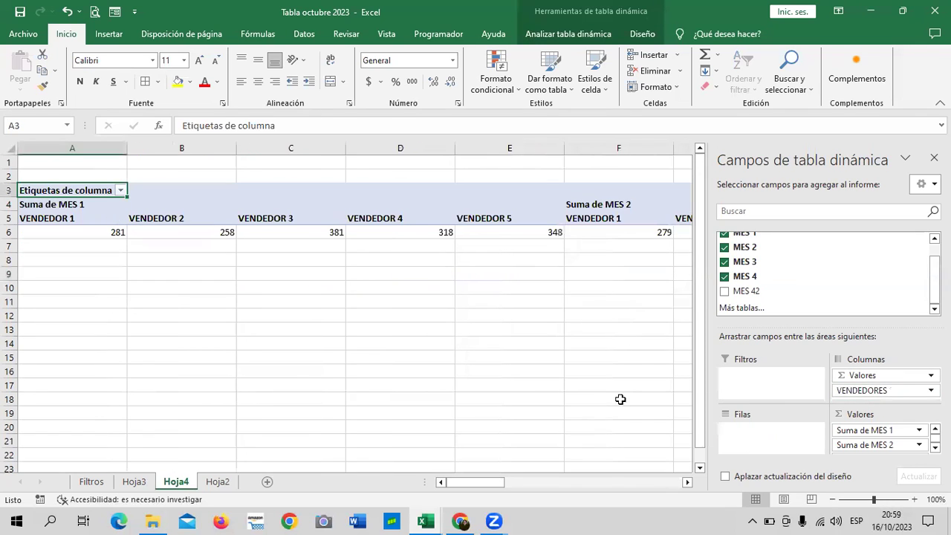
left_click_drag(473, 489, 637, 482)
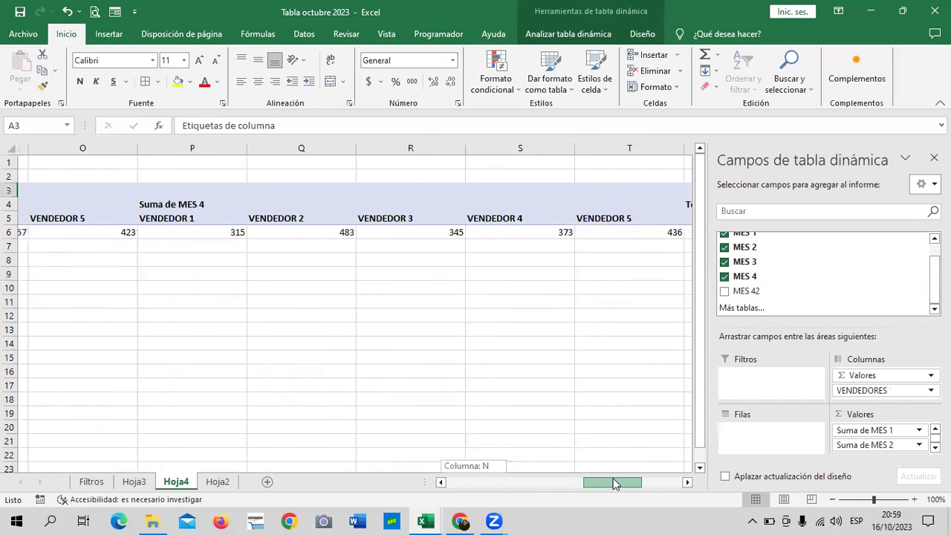
left_click_drag(637, 482, 457, 483)
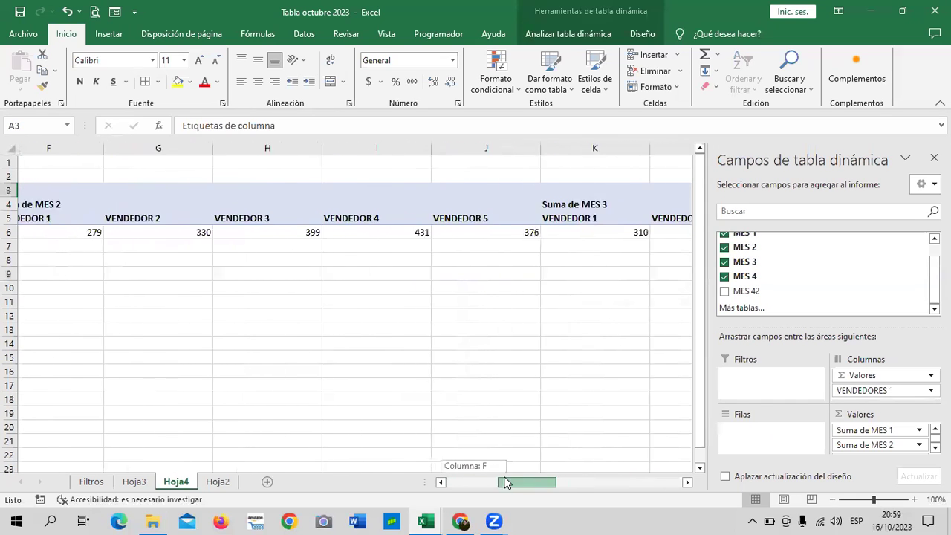
left_click_drag(896, 390, 766, 445)
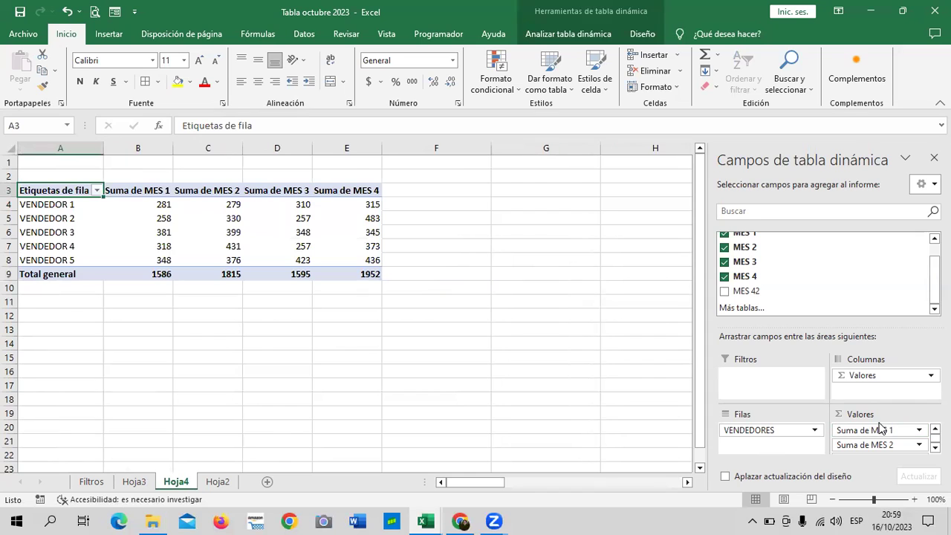
Check the pivot's MES 1 total 1586, MES 2 total 1815, and VENDEDOR 3's MES 1 sum.
left_click(141, 275)
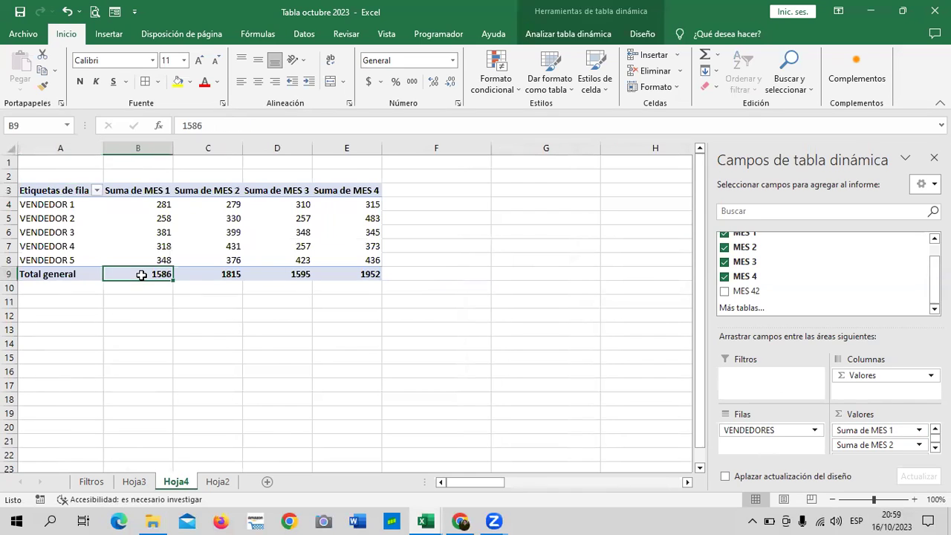
left_click(207, 274)
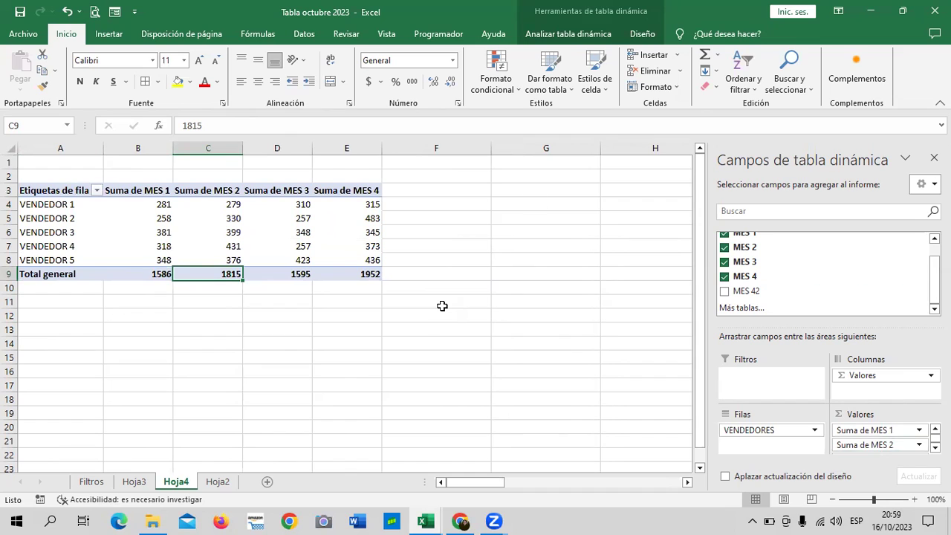
left_click(311, 384)
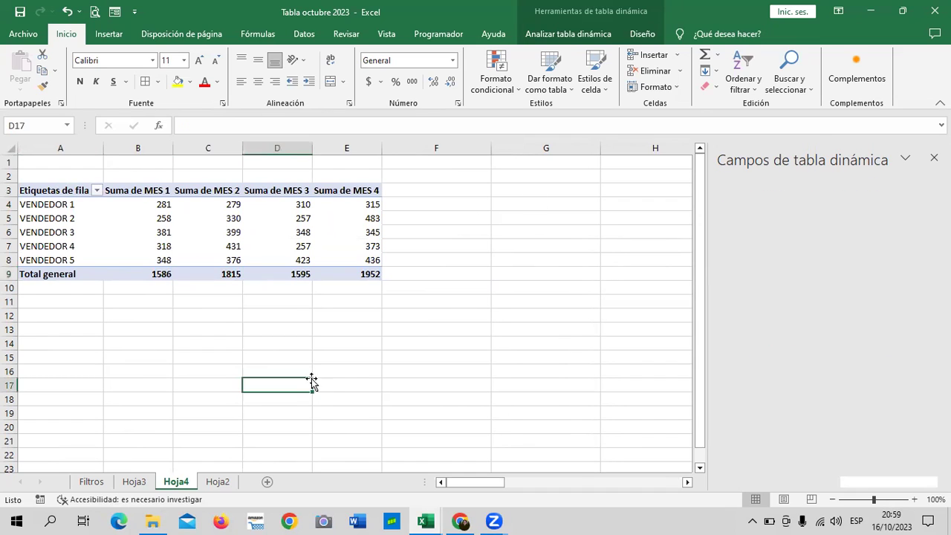
left_click(162, 233)
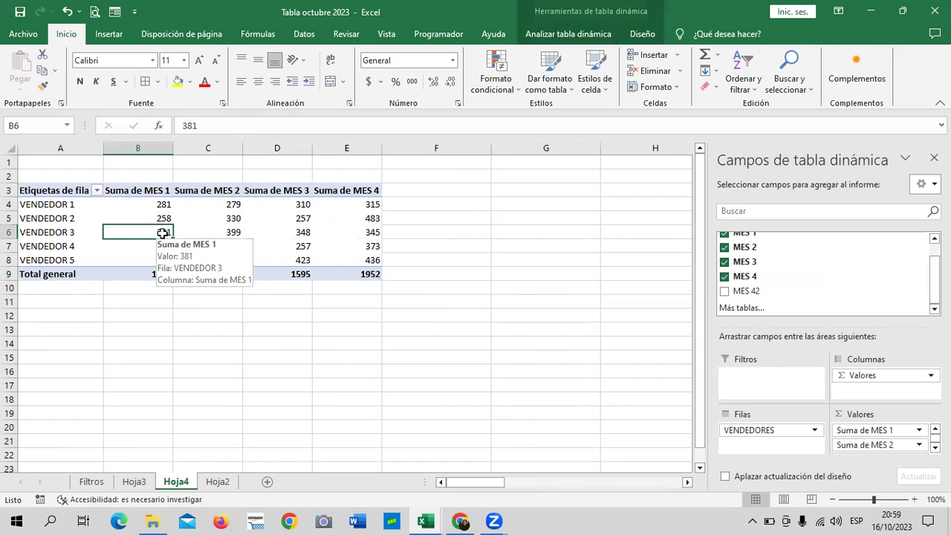
scroll(825, 271, "up", 1)
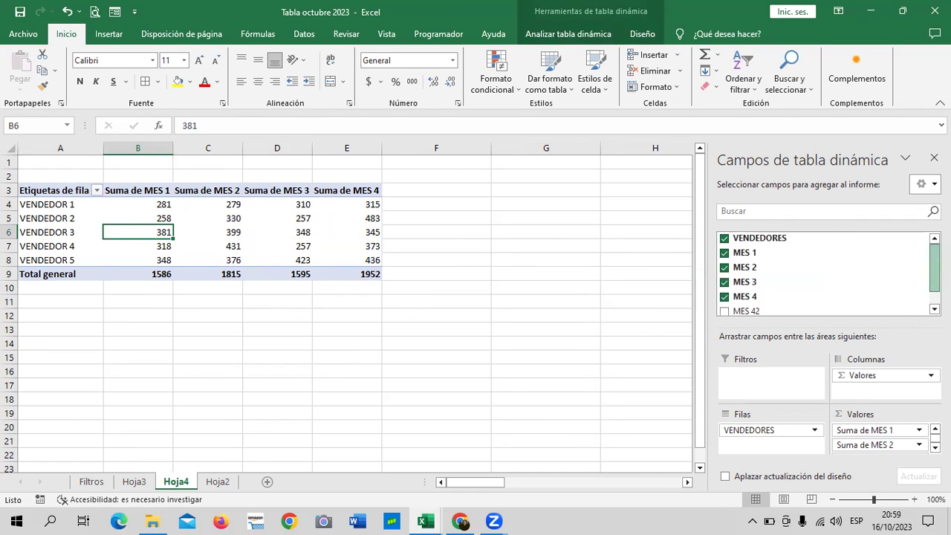
Look over the Hoja3, Hoja2 and Filtros sheets, then switch to the course page in Chrome.
left_click(134, 482)
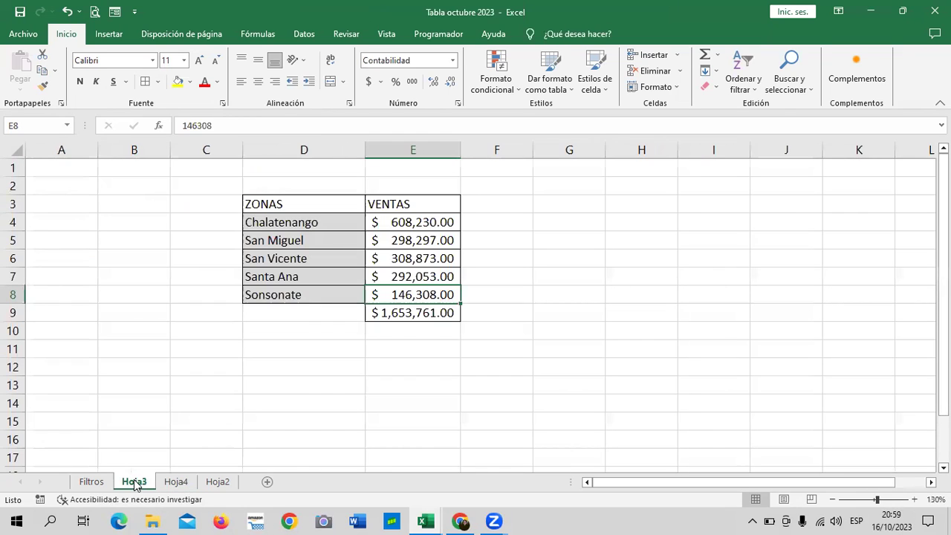
left_click(220, 483)
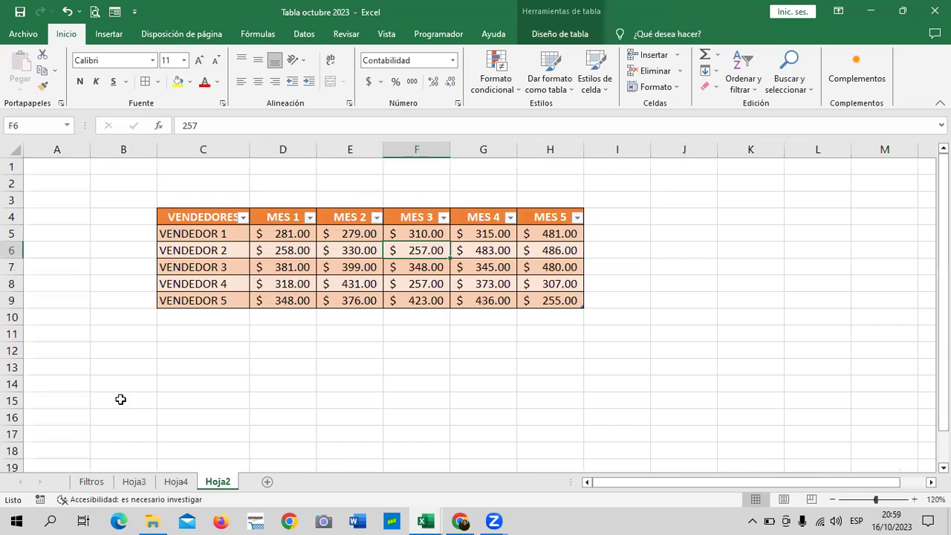
left_click(352, 282)
left_click(557, 36)
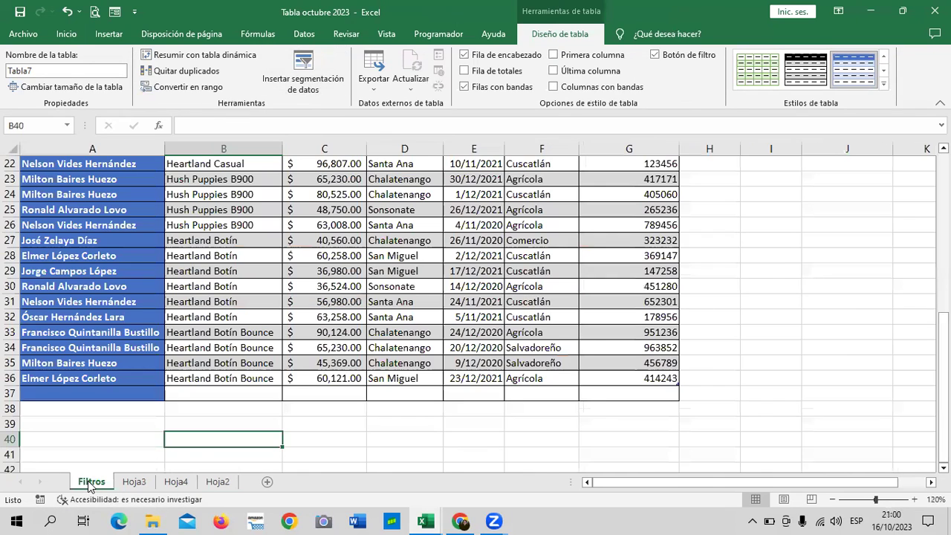
left_click(91, 482)
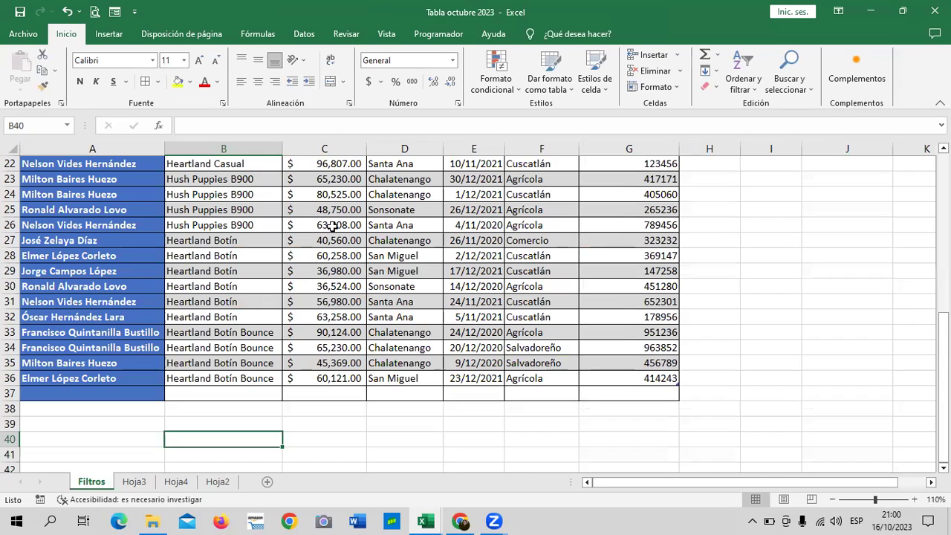
scroll(379, 324, "up", 7)
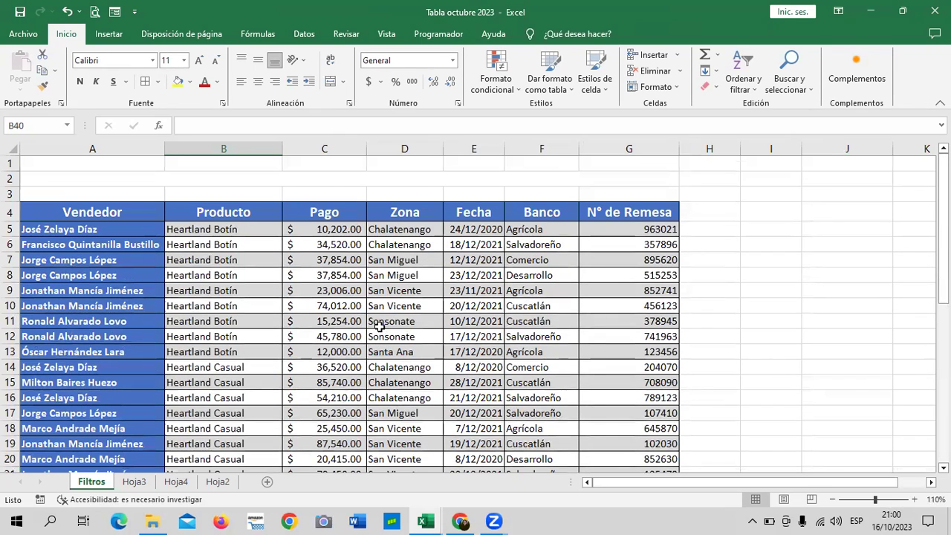
left_click(460, 521)
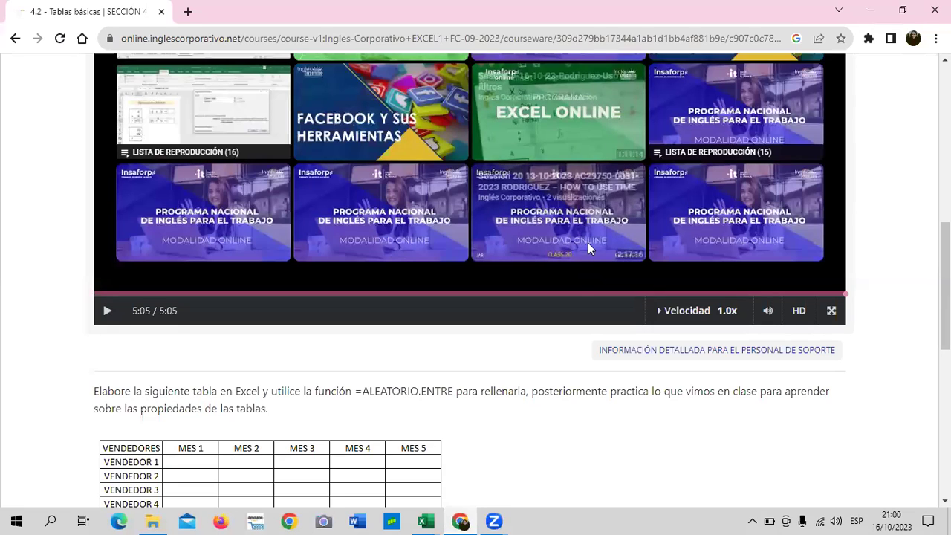
Open the 4.4 Herramienta buscar y reemplazar lesson page, then bring up the 2.4 Fórmulas y funciones básicas workbook.
scroll(588, 243, "up", 5)
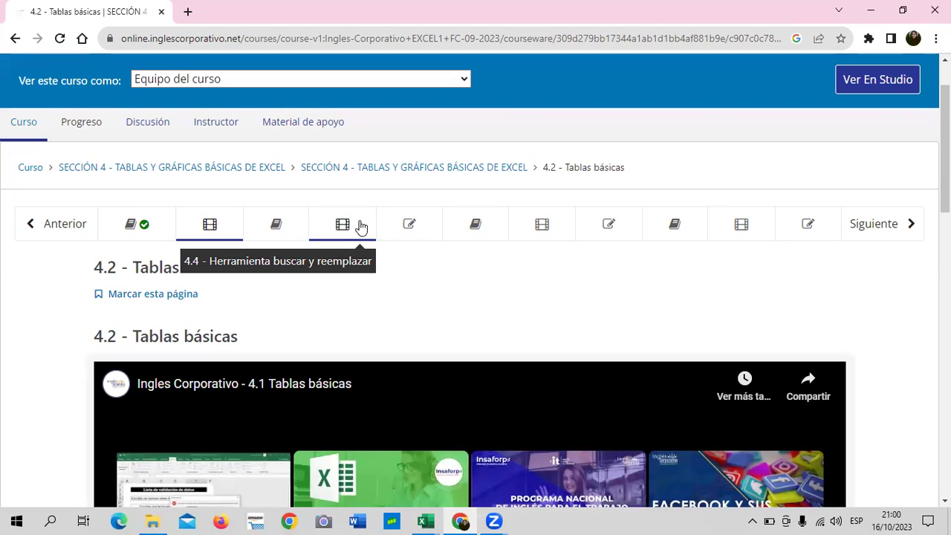
left_click(362, 227)
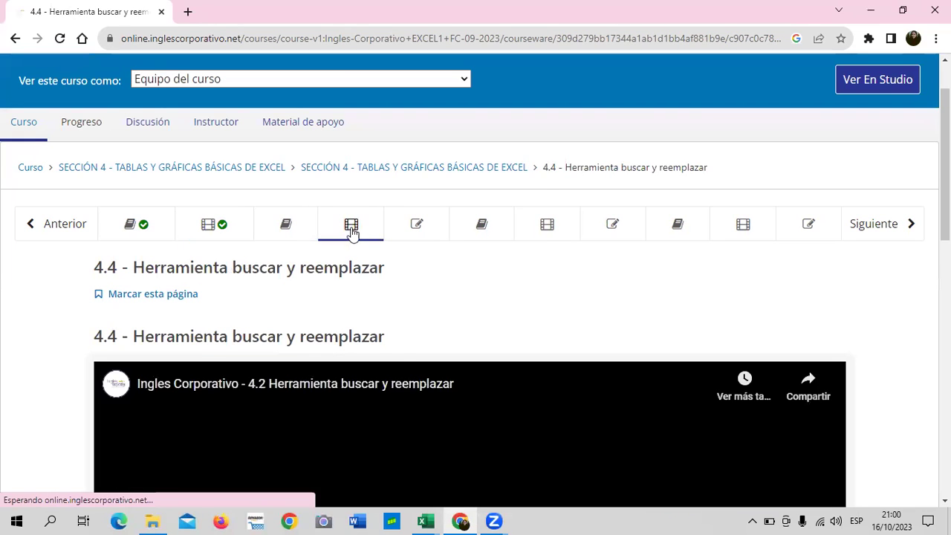
scroll(405, 363, "down", 1)
scroll(406, 367, "down", 2)
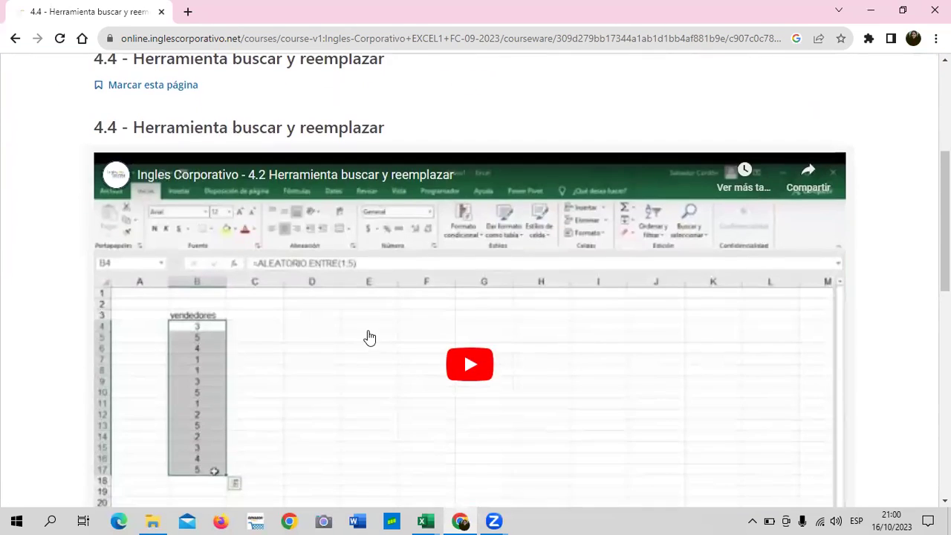
scroll(369, 335, "down", 3)
scroll(312, 344, "up", 4)
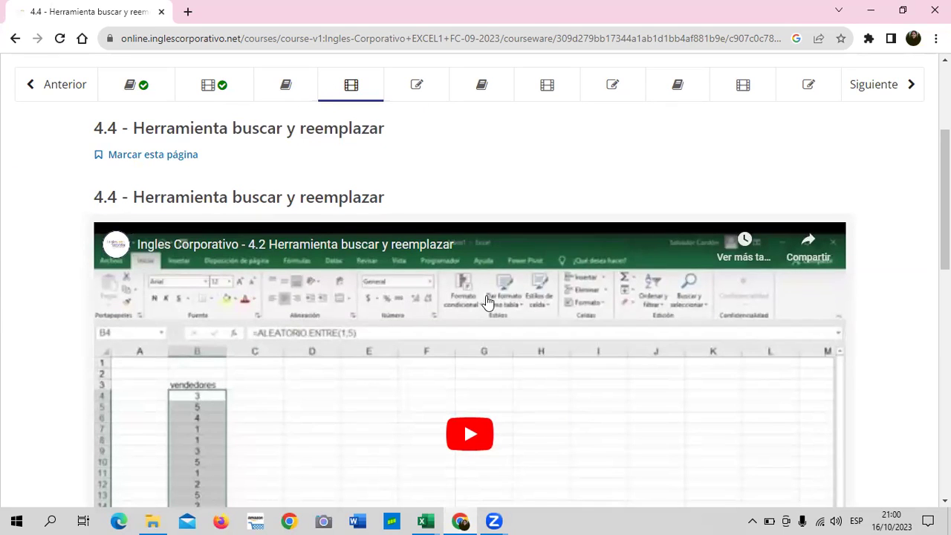
left_click(422, 521)
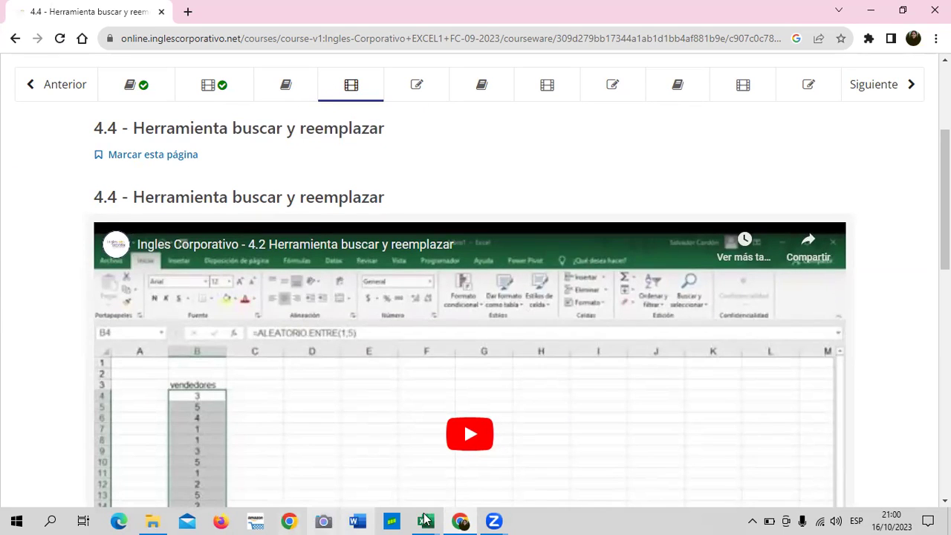
left_click(508, 474)
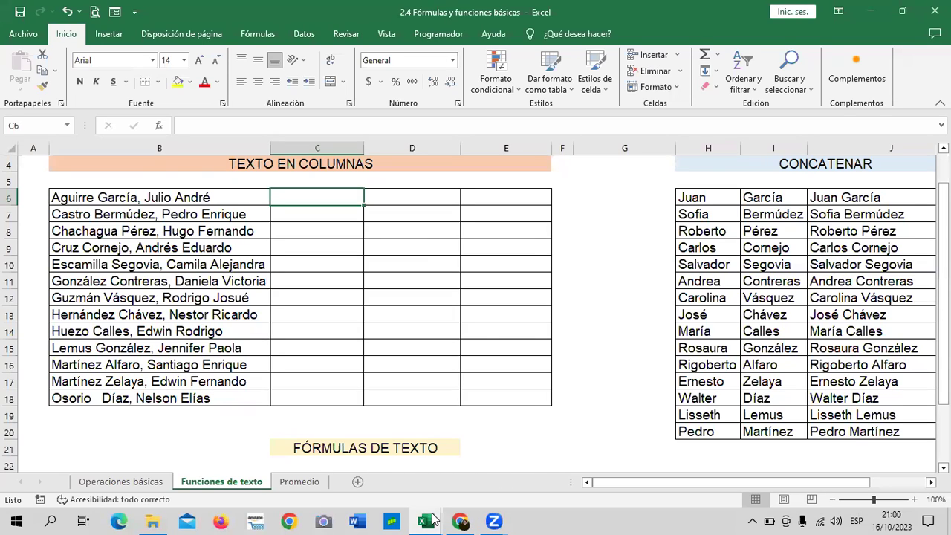
Switch to the Tabla octubre 2023 workbook, then Alt+Tab back to the lesson page.
left_click(362, 466)
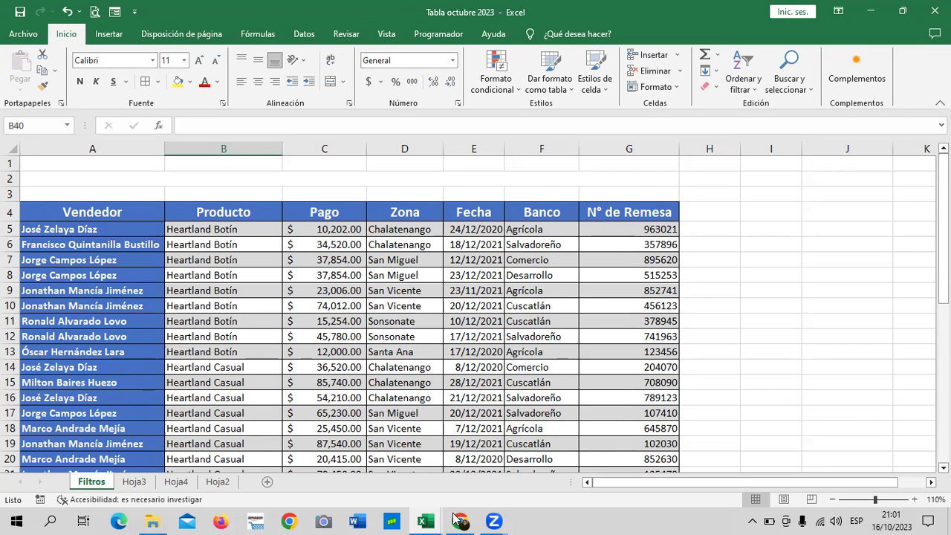
mouse_move(460, 521)
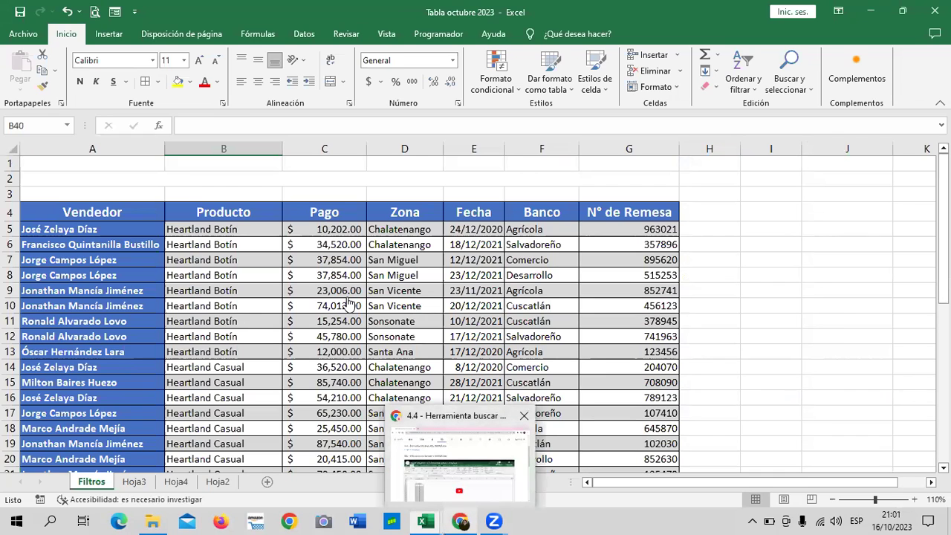
key("alt+Tab")
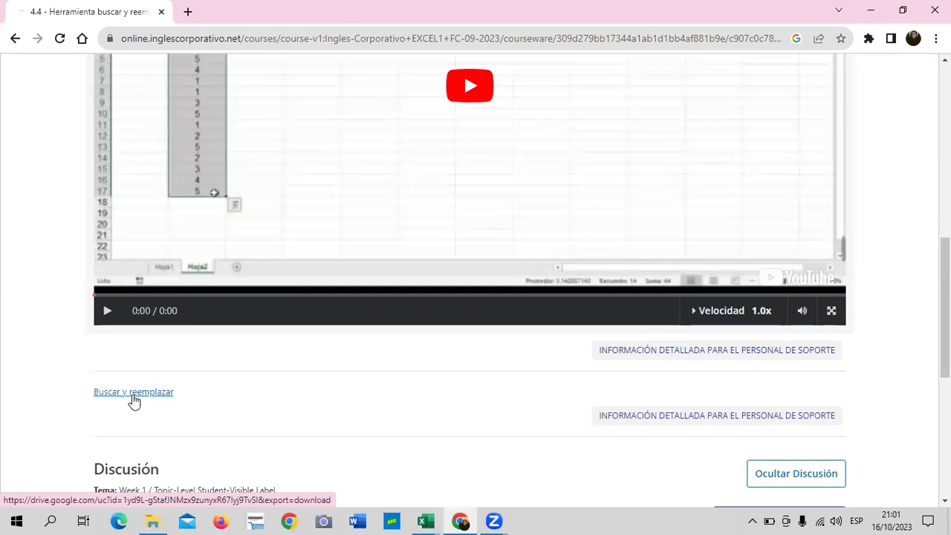
scroll(239, 378, "up", 3)
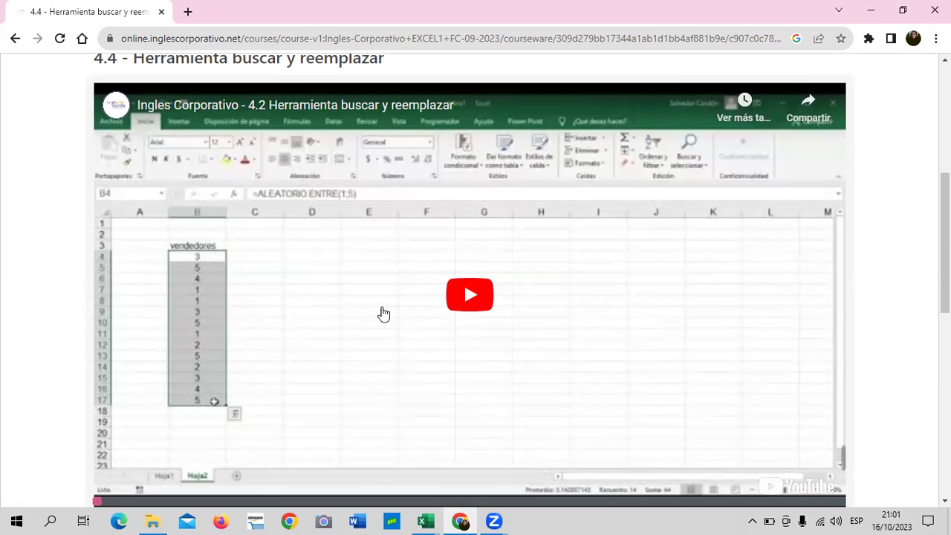
scroll(372, 392, "down", 3)
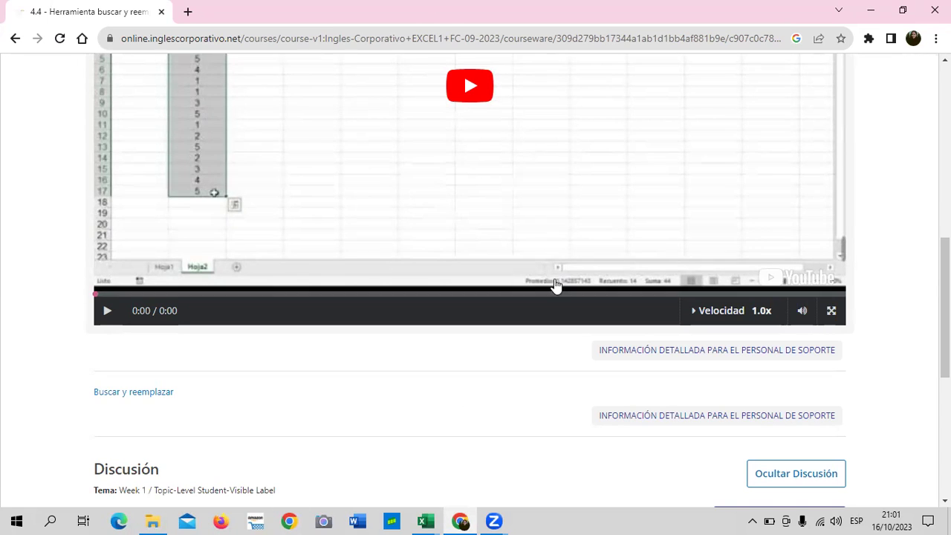
scroll(558, 284, "up", 3)
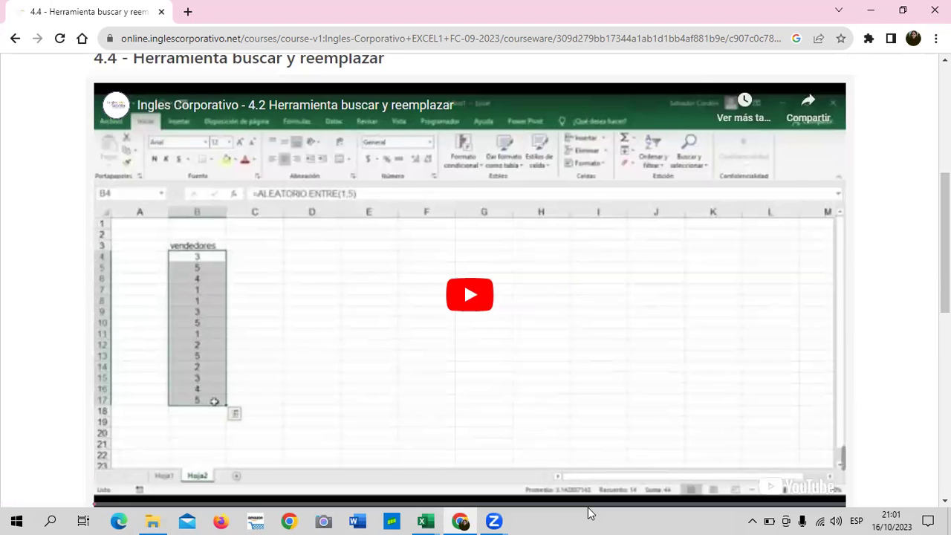